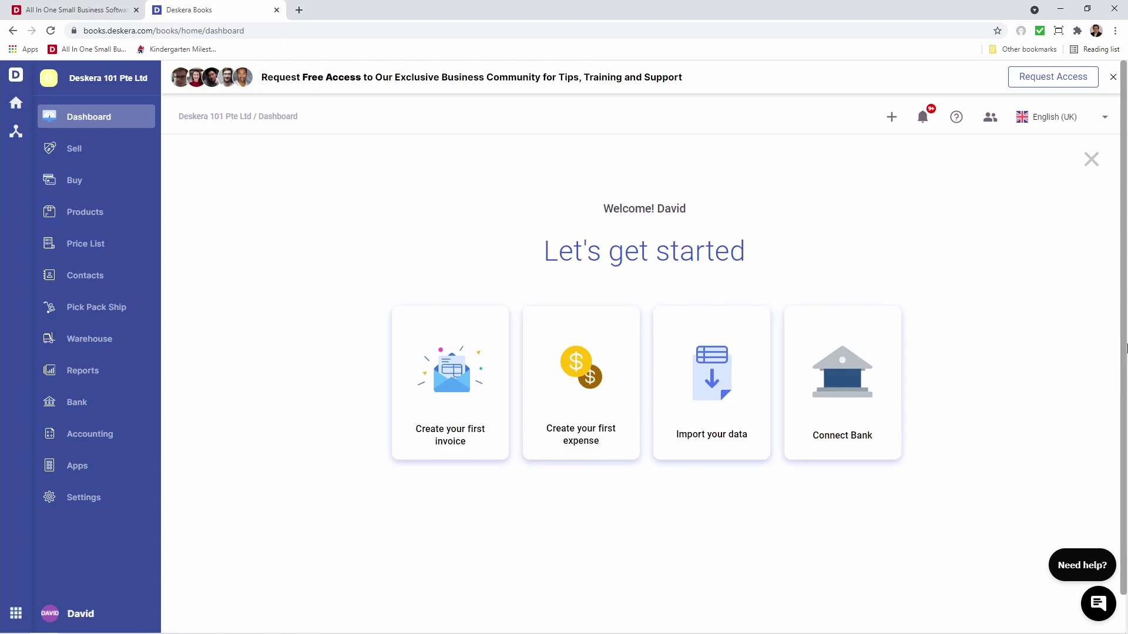
- Start a new sales quote from the sell records
click(74, 149)
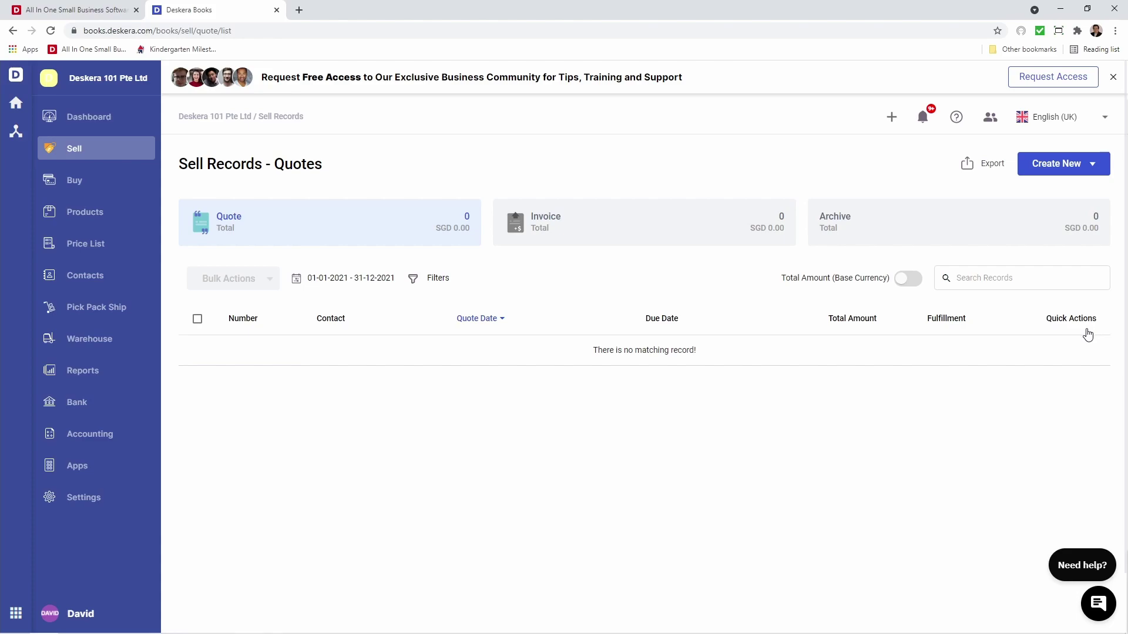
click(1089, 164)
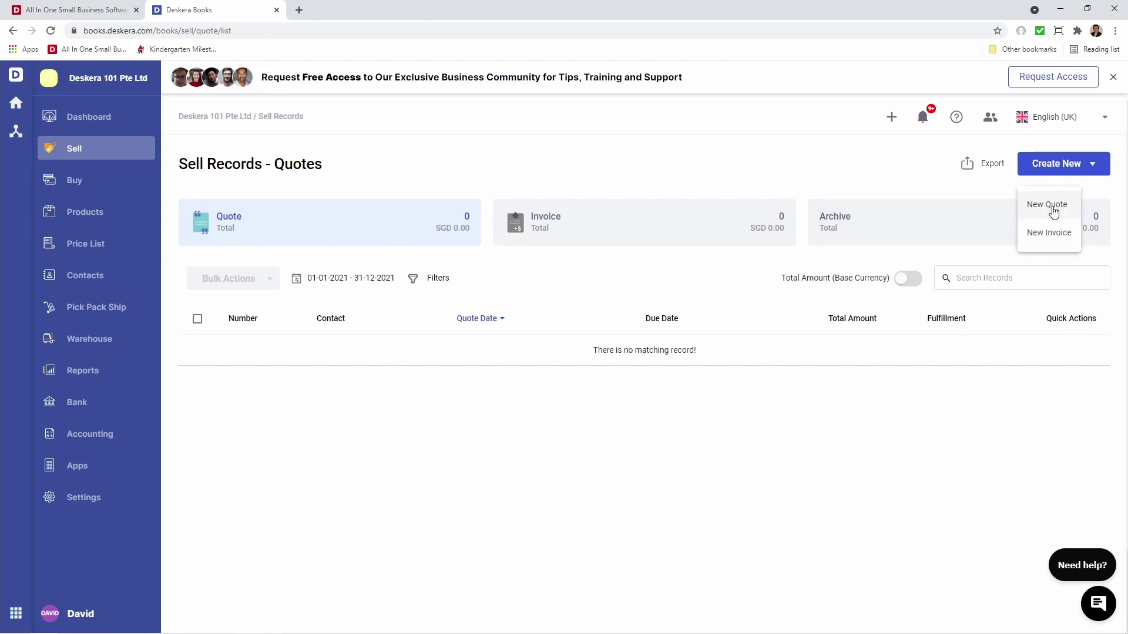
click(1053, 211)
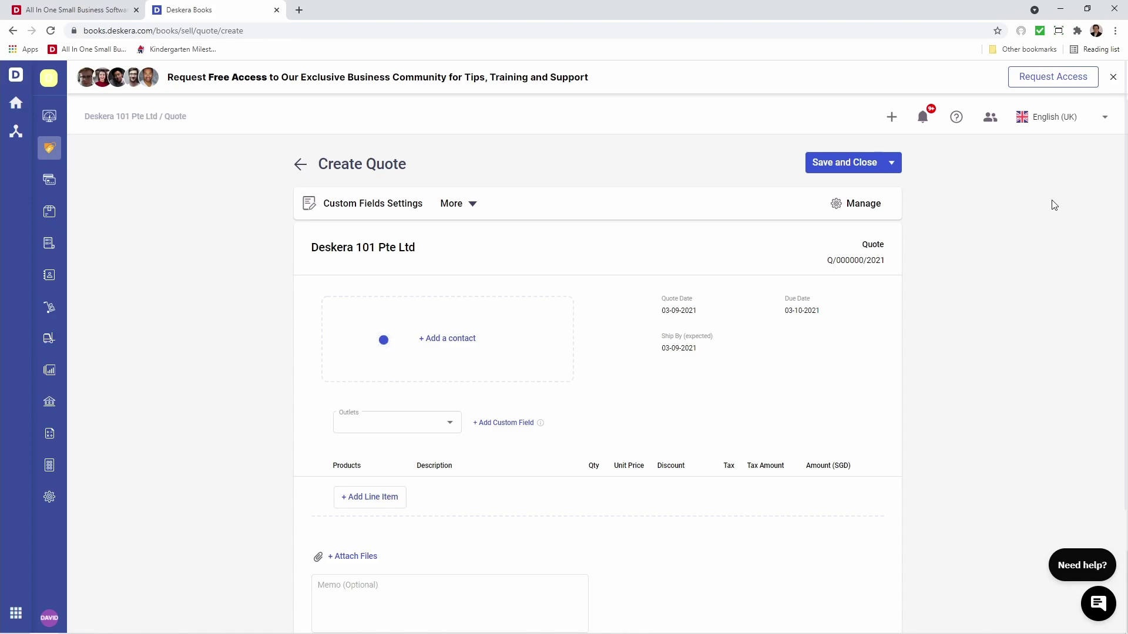
- Choose John's Monitors as the quote's contact and set the outlet to Jurong
click(524, 339)
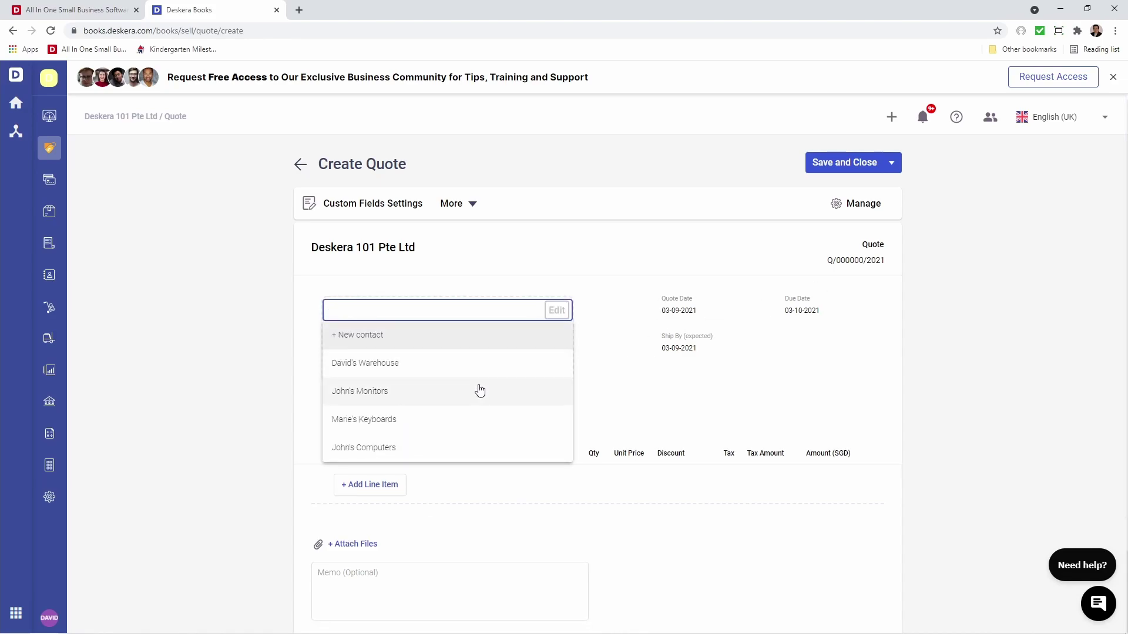
click(480, 391)
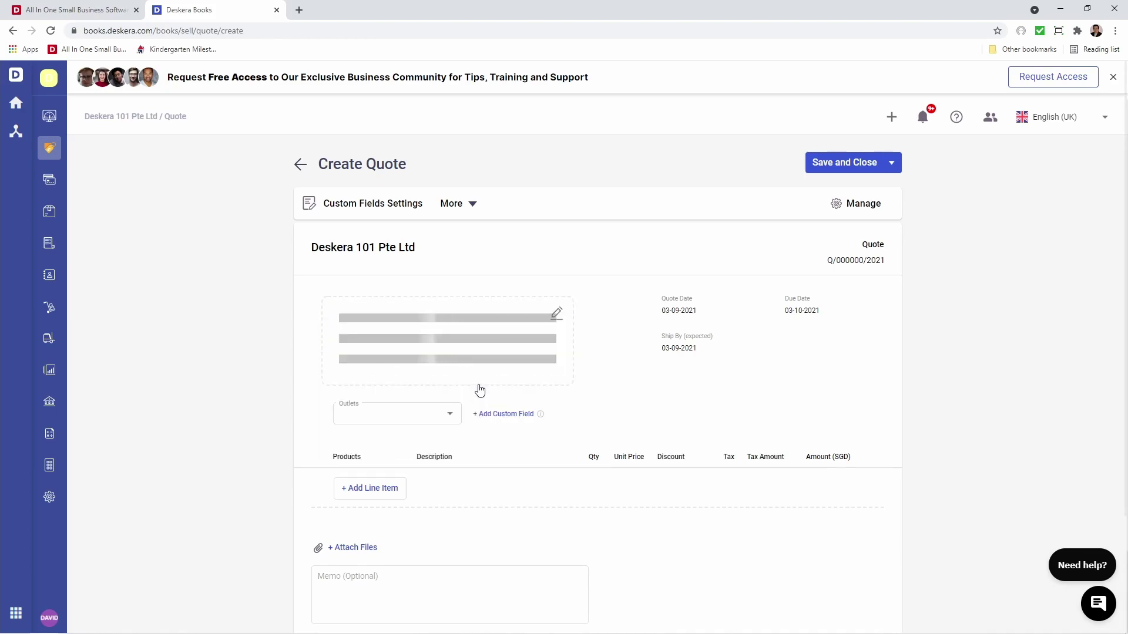
click(445, 429)
click(421, 450)
- Add a line item for the product Monitor to the quote
click(371, 500)
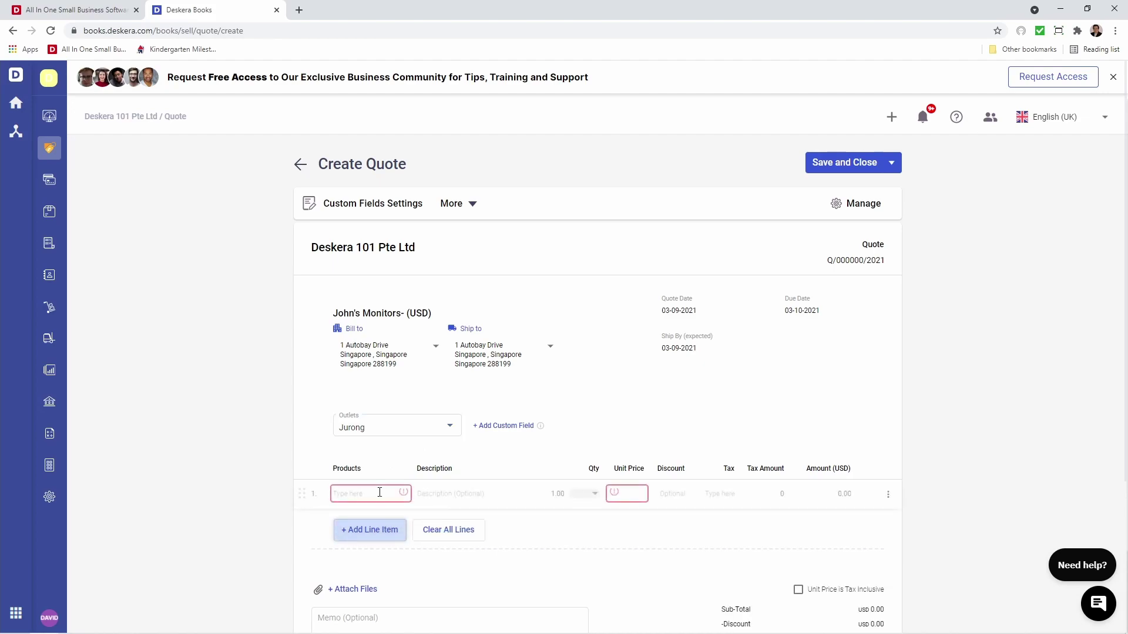
text(mo)
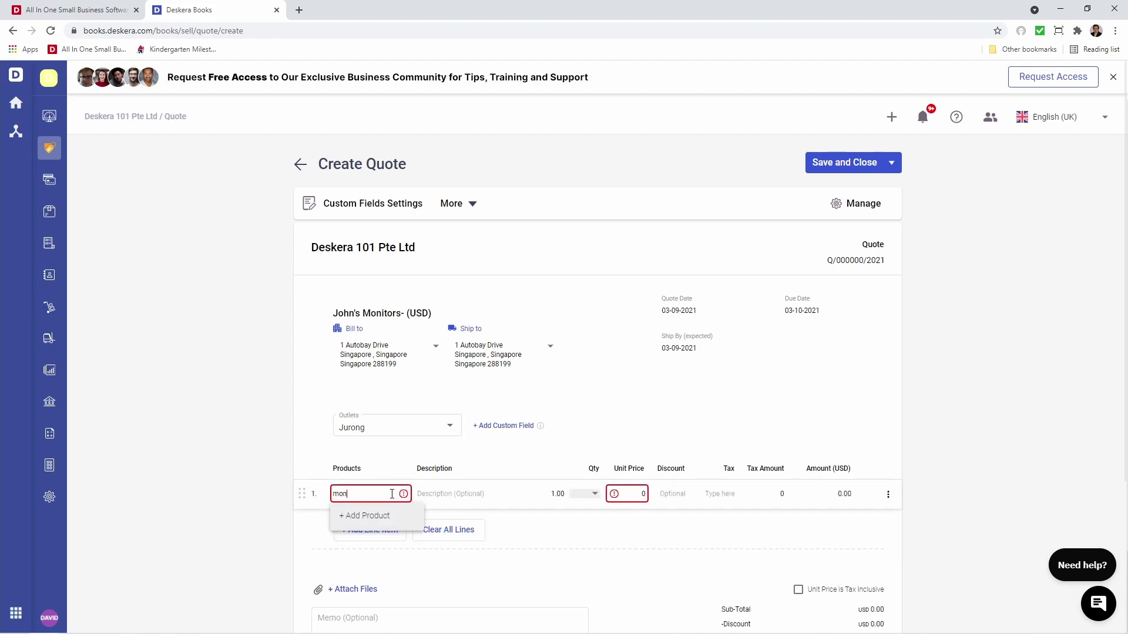
text(n)
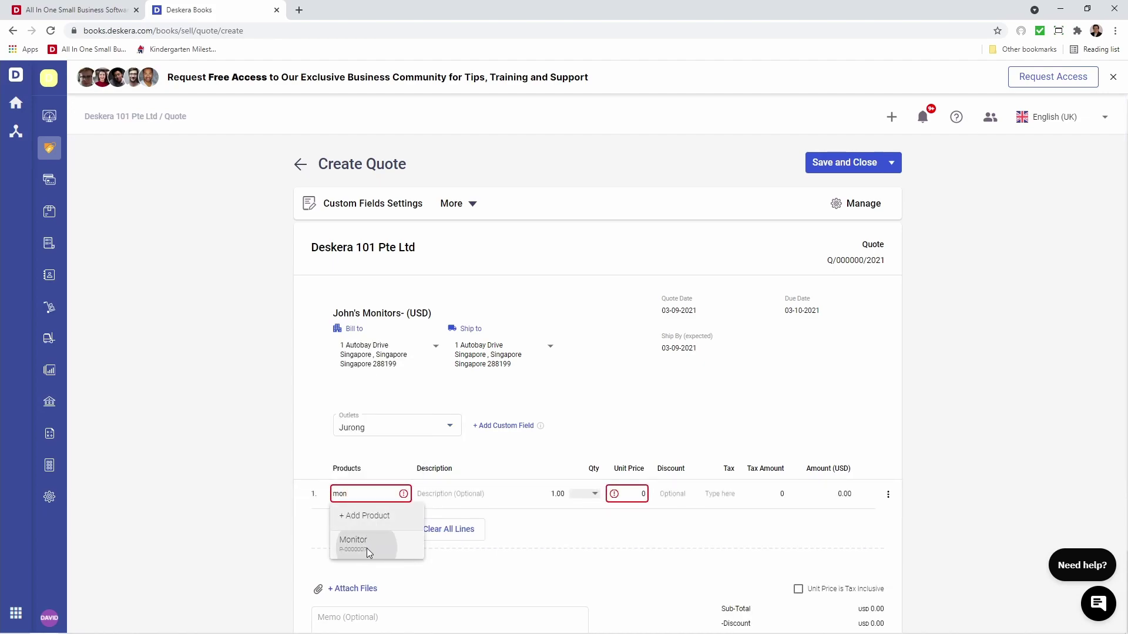
click(363, 537)
- Add a second line item for the product Laptop
click(361, 530)
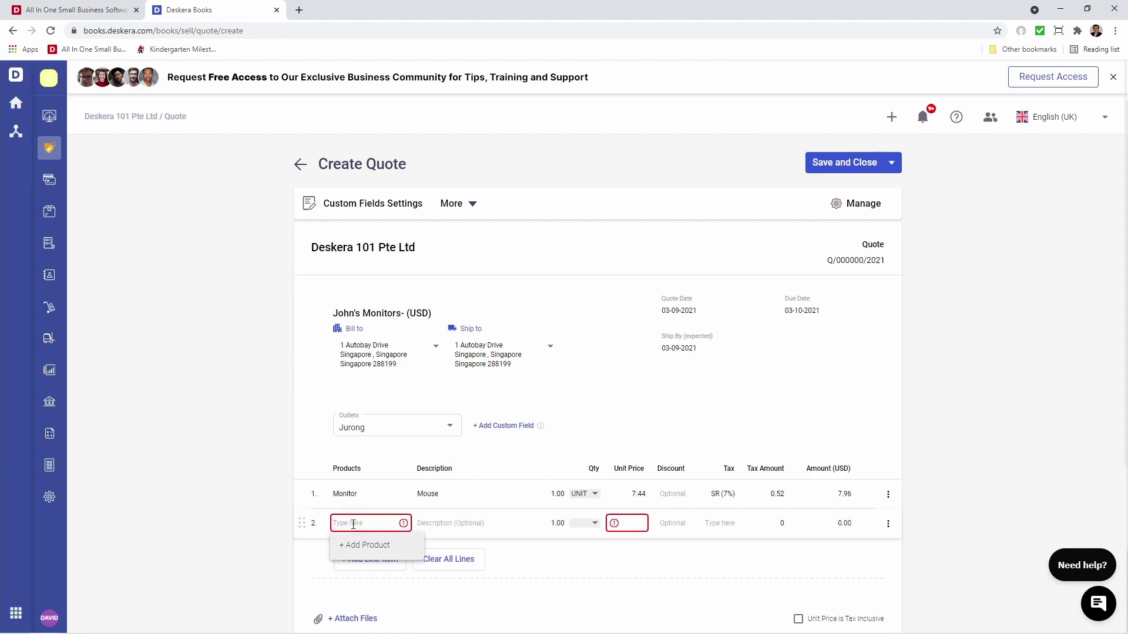
text(lap)
click(355, 595)
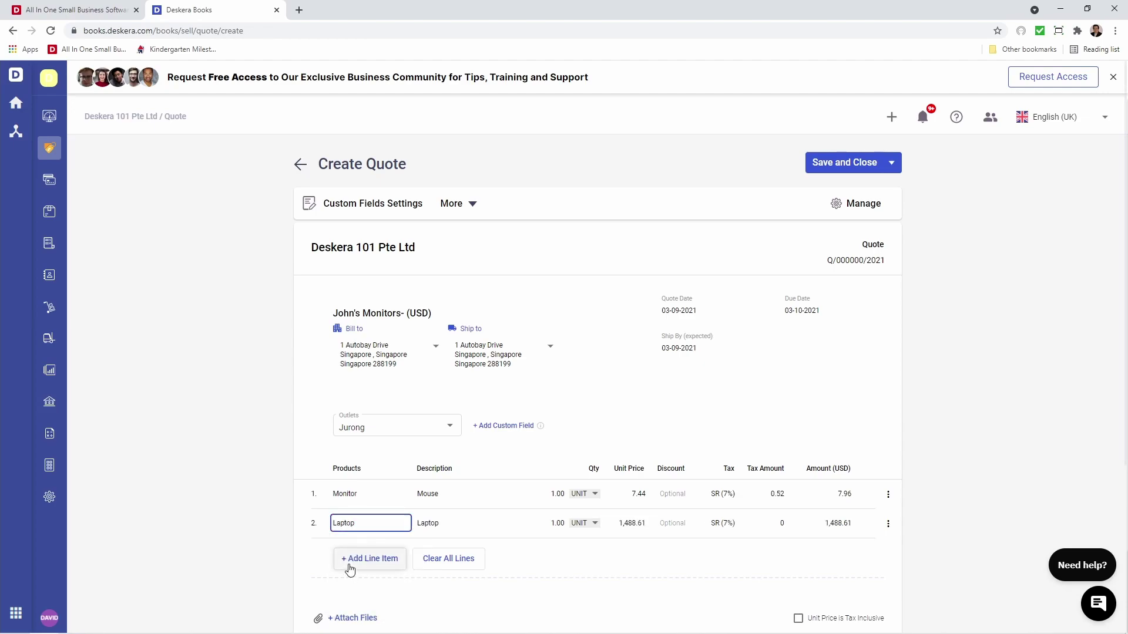
- Add a third line item for the product Laptop Set
click(350, 568)
text(la)
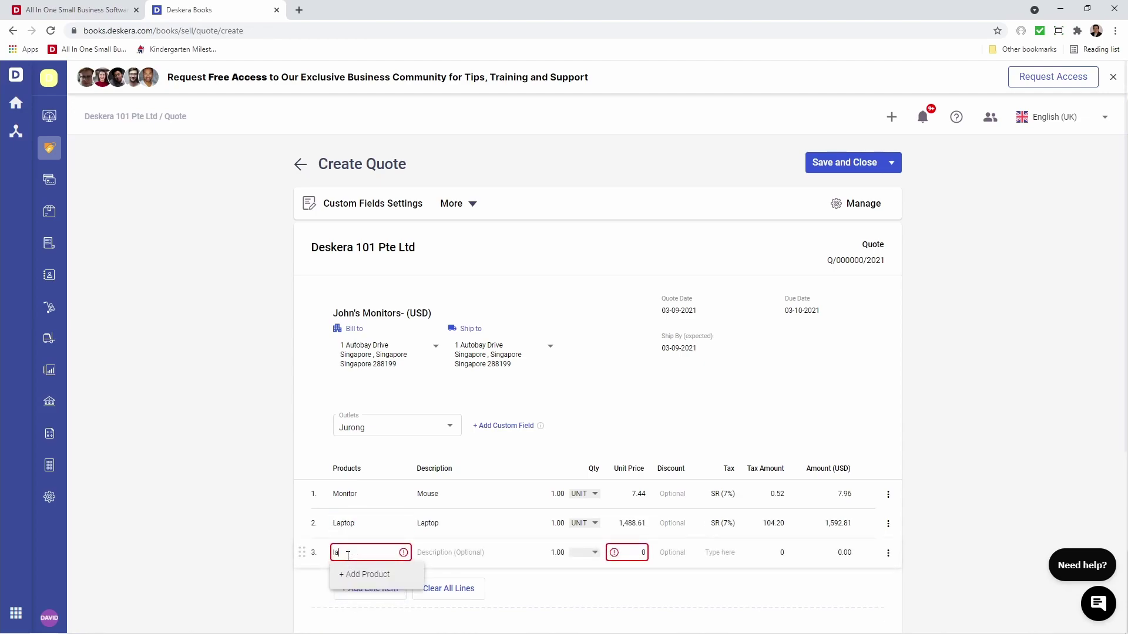
text(p)
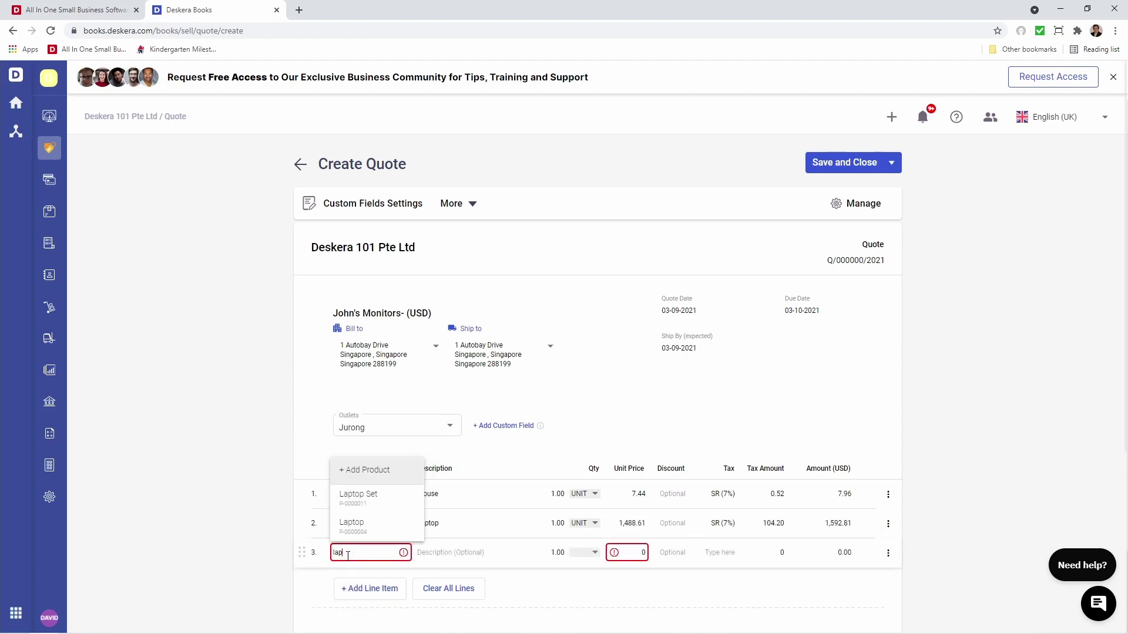
click(358, 498)
- Add a fourth line item for the product Milk
click(355, 588)
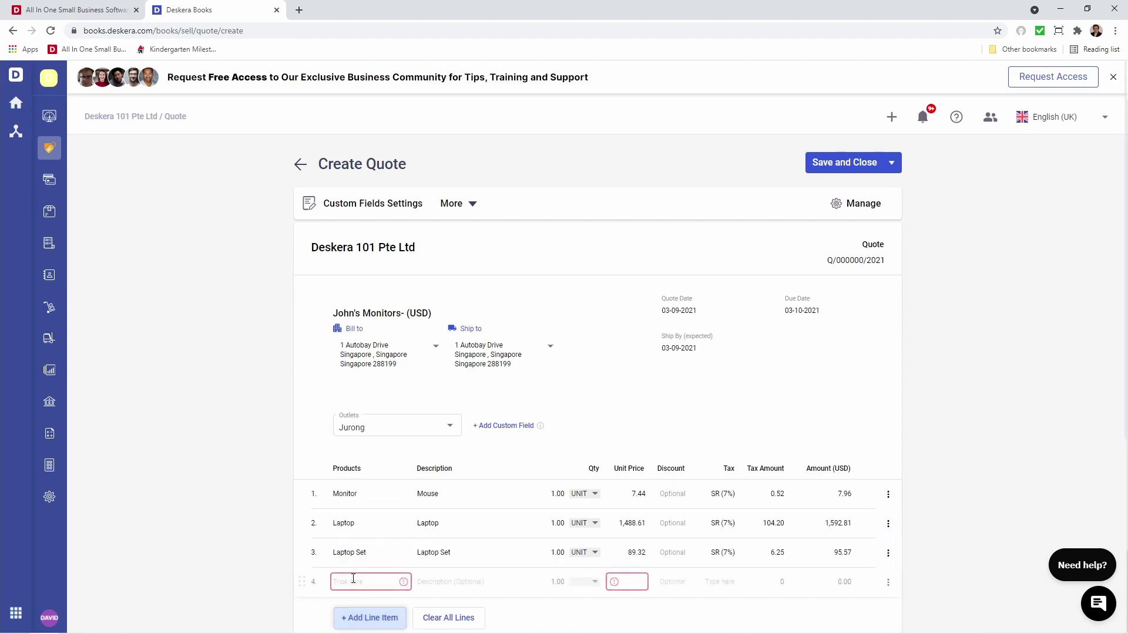
text(Mi)
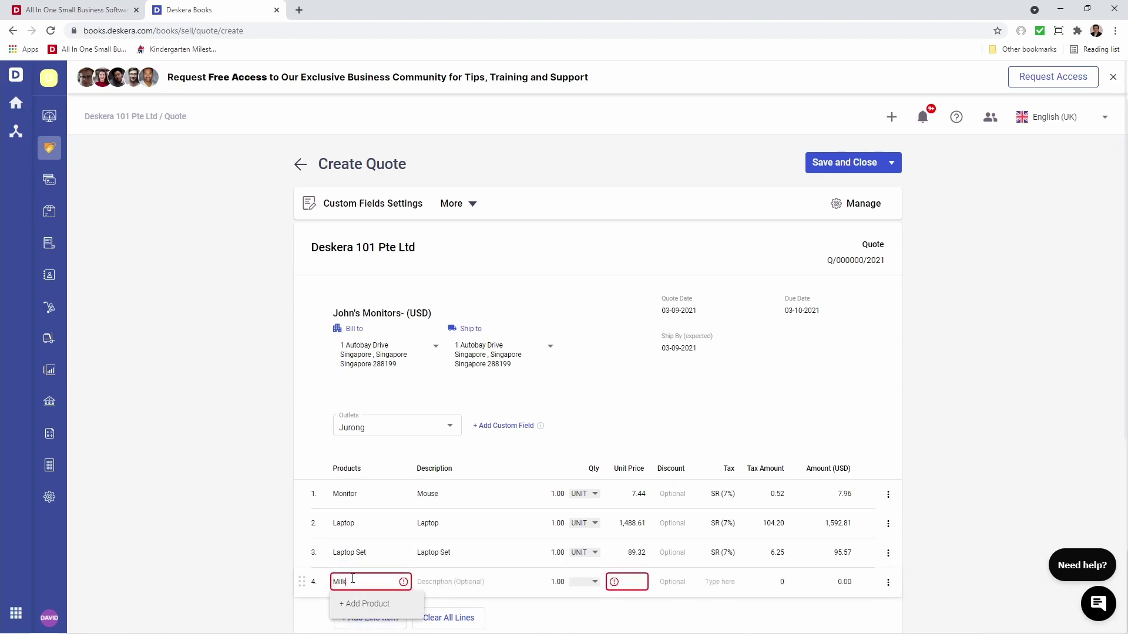
text(lk)
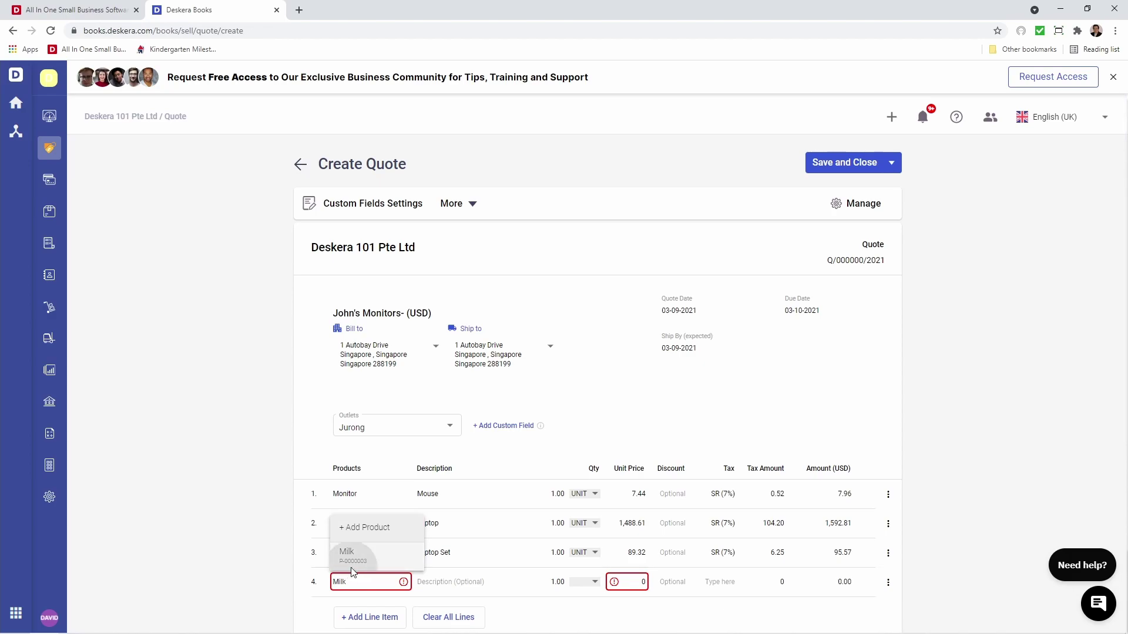
click(353, 568)
- Set the quantities of the Milk and Monitor line items to 10 each
click(553, 580)
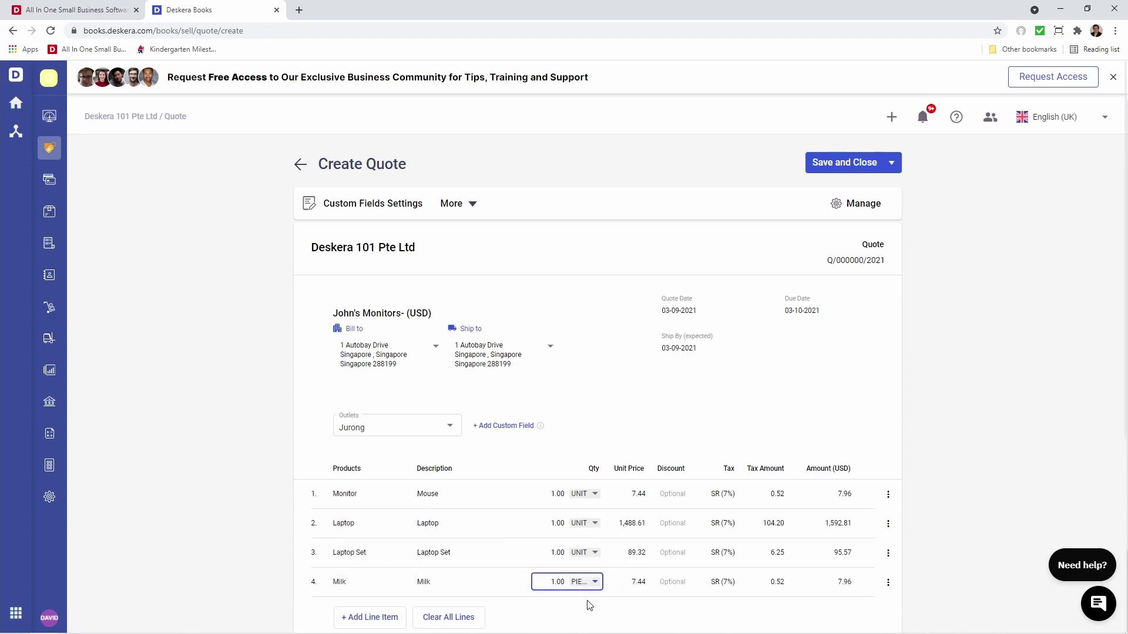
click(520, 545)
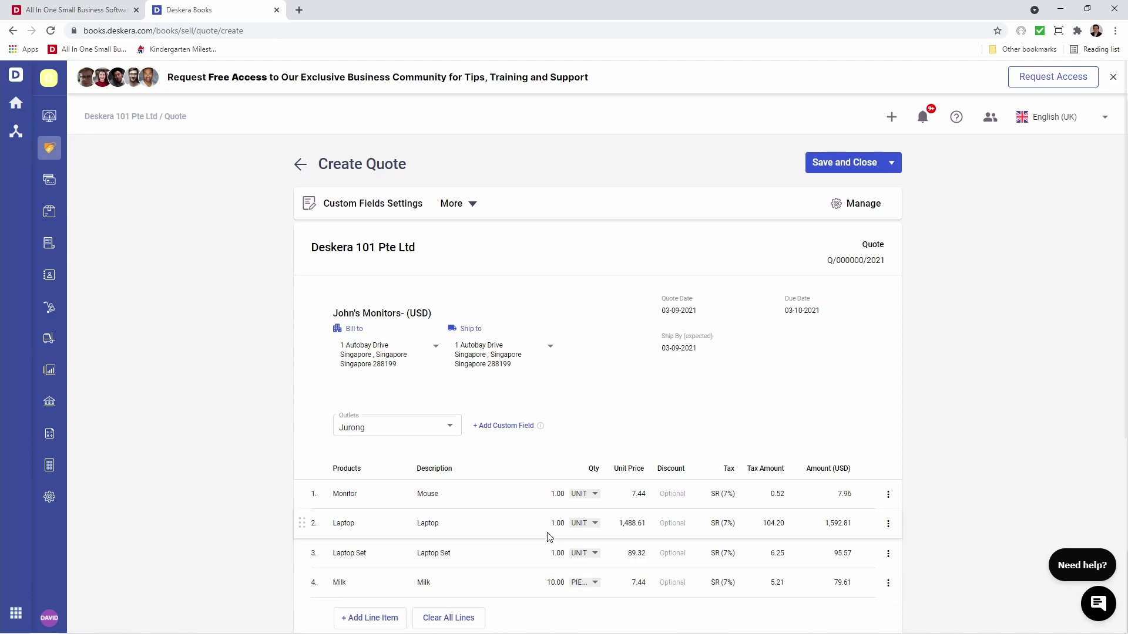
click(555, 493)
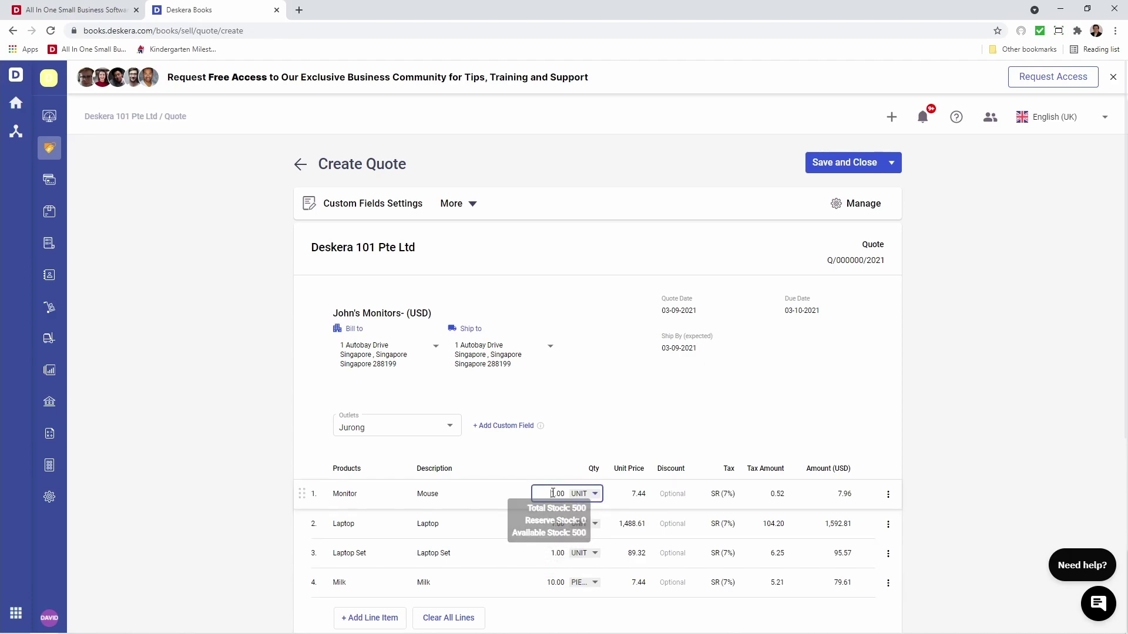
text(0)
click(590, 447)
- Set the unit price of the Laptop Set line item to 3,089.32
click(629, 550)
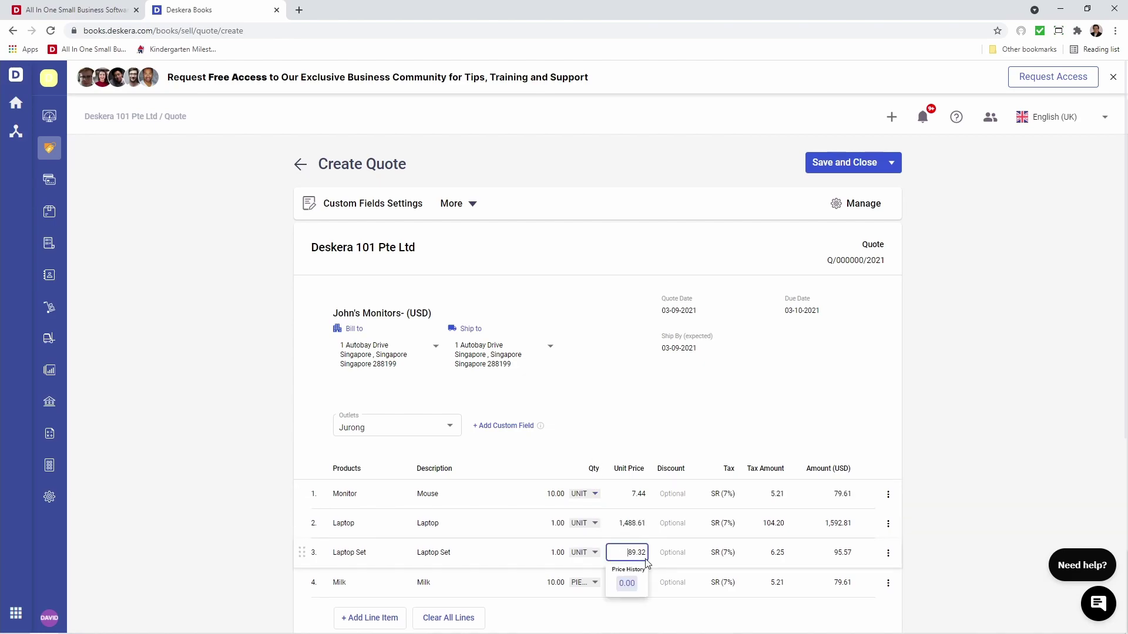
text(30)
click(656, 396)
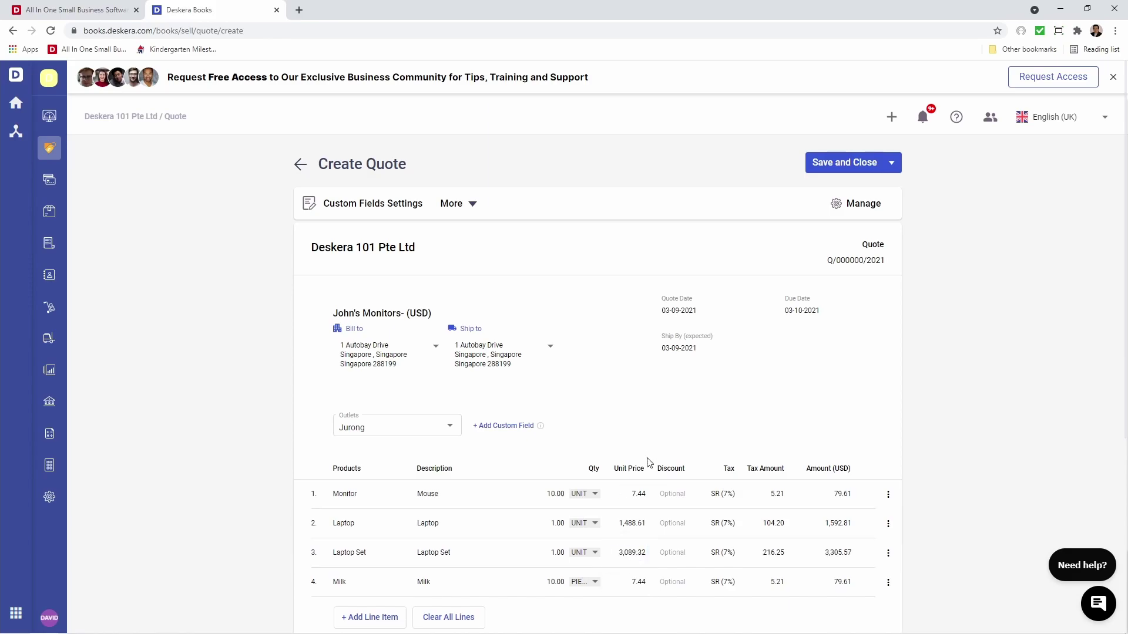
- Turn the tax-inclusive unit price option on and off again for the quote
scroll(648, 463, down, 3)
scroll(649, 462, down, 2)
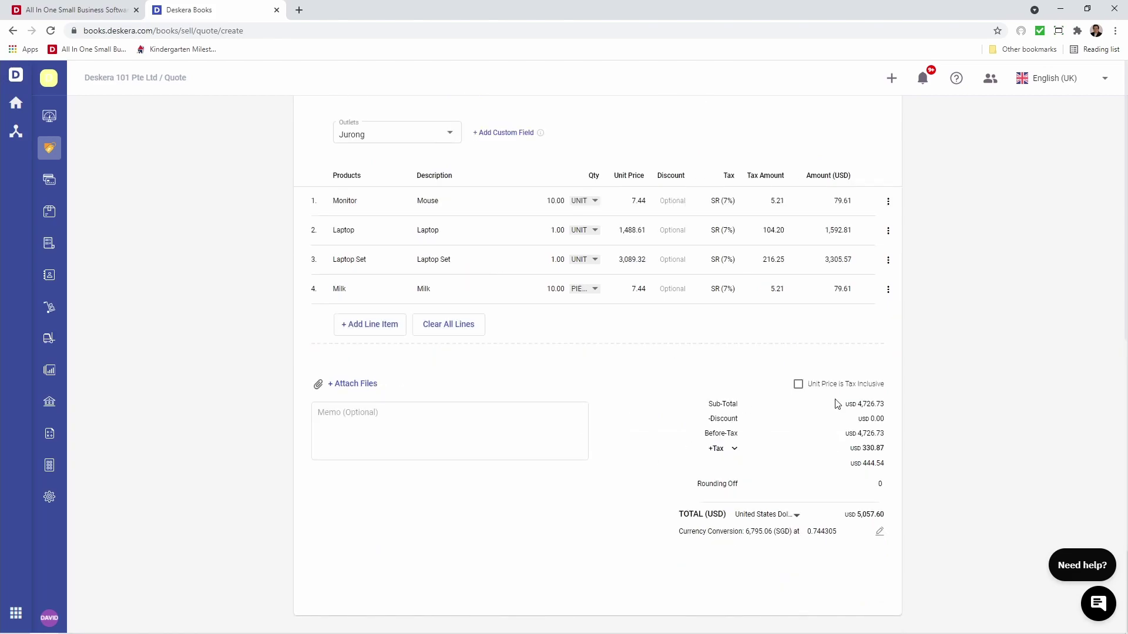
click(798, 385)
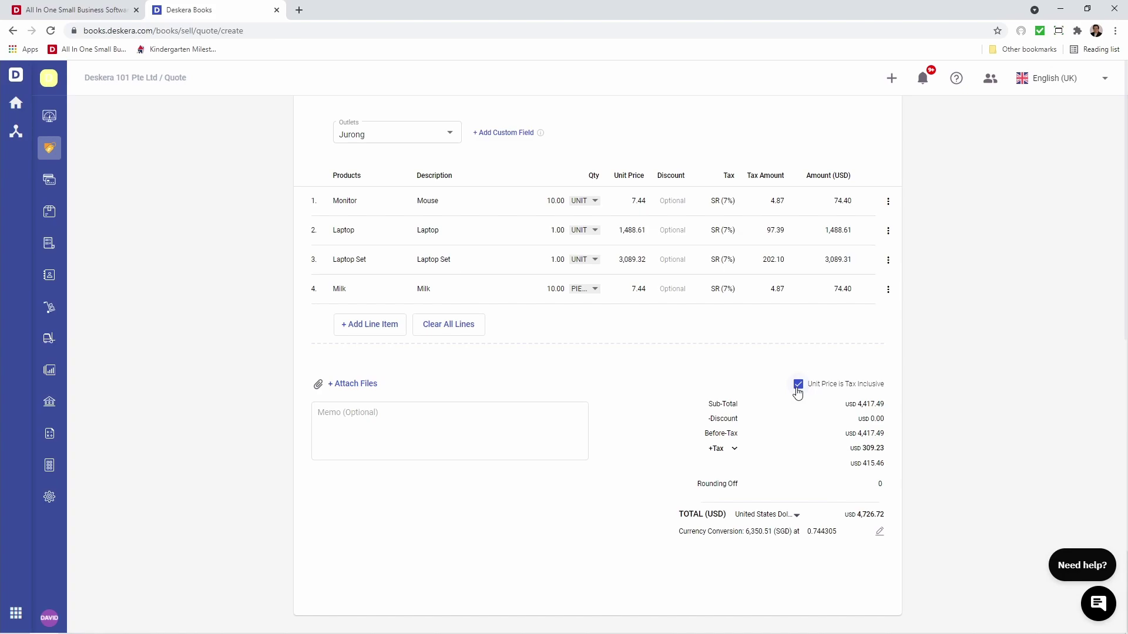
click(797, 386)
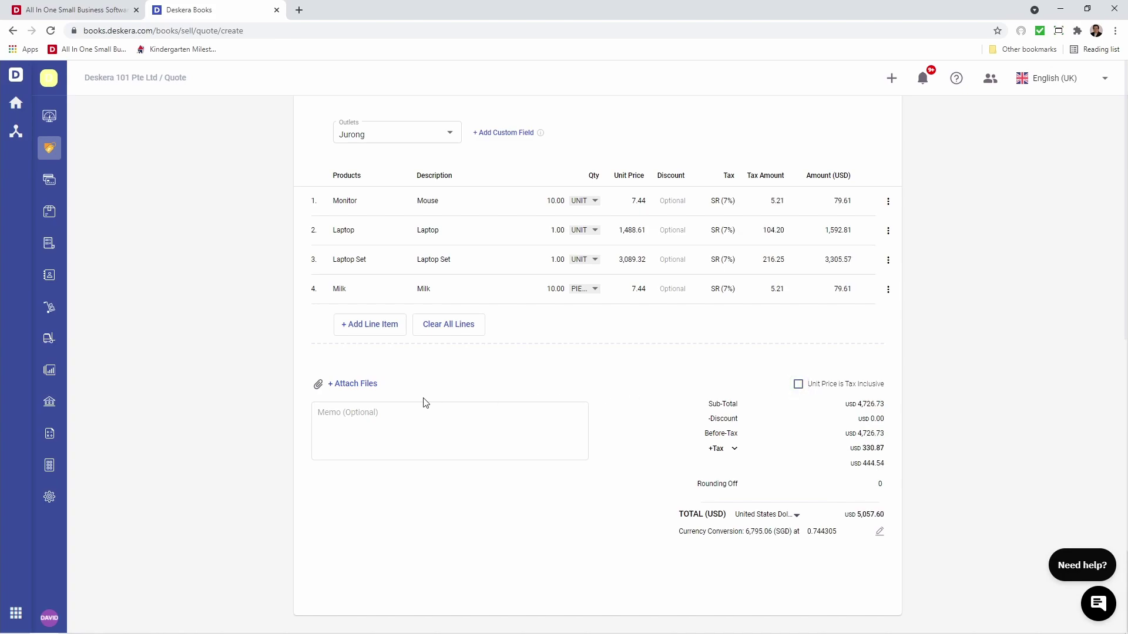
- Enter "Memo" as the quote's optional memo text
click(367, 416)
text(Memo)
- Enable visibility for the Outlets custom field in the custom field settings and save them
scroll(367, 415, up, 5)
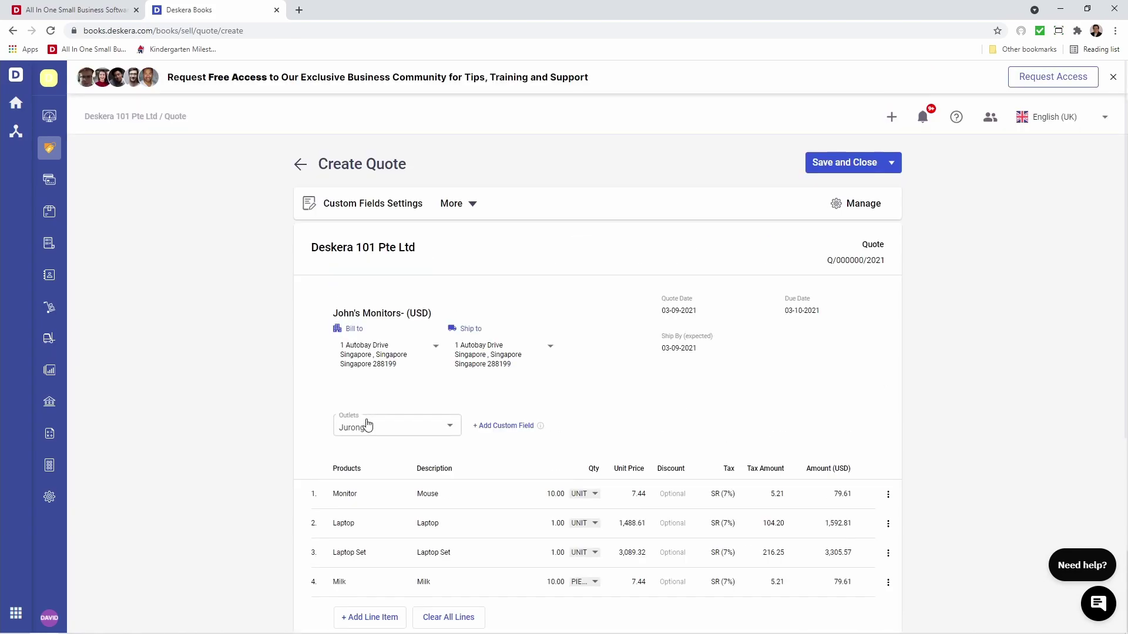
click(354, 206)
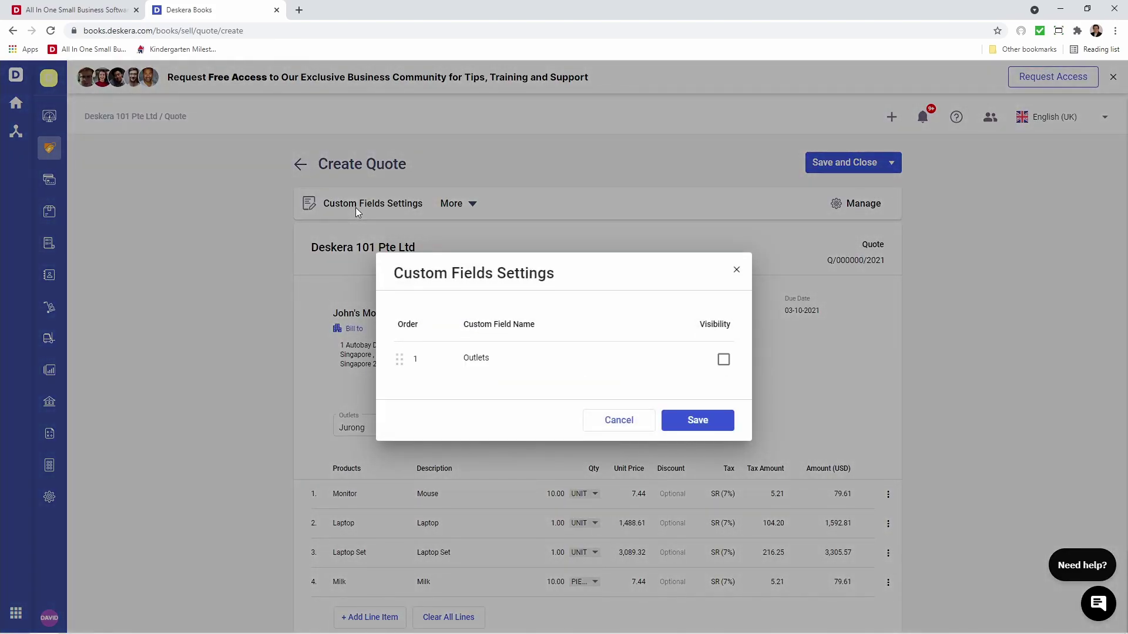
click(725, 362)
click(698, 424)
- Update the quote's currency options to United States Dollar (USD) as document currency with a conversion rate of 1.34234 SGD
click(451, 203)
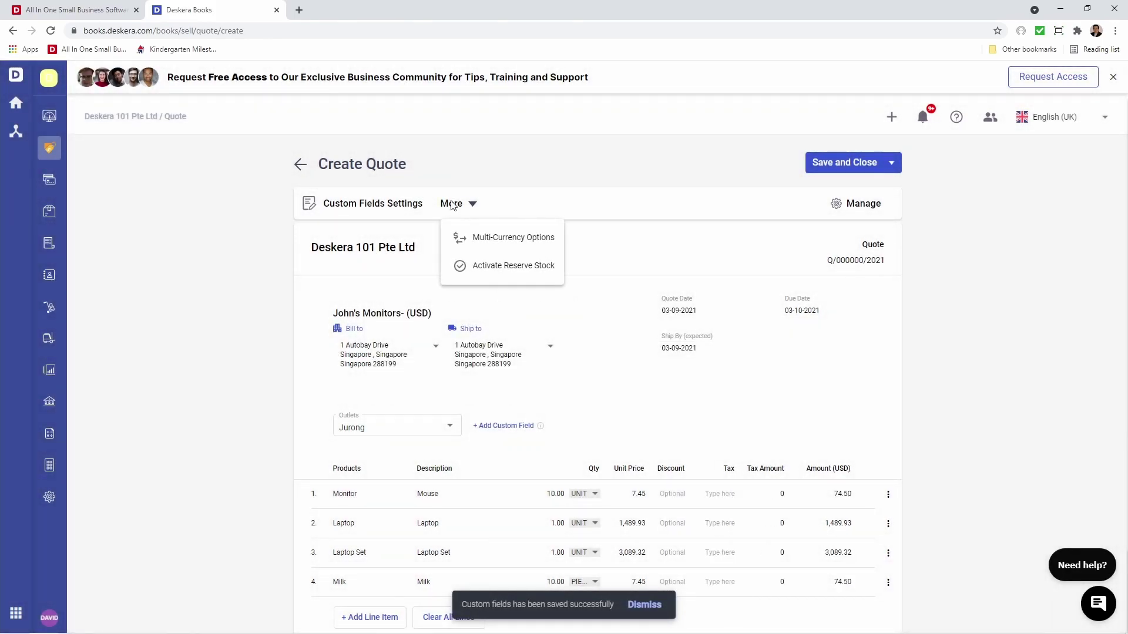
click(477, 243)
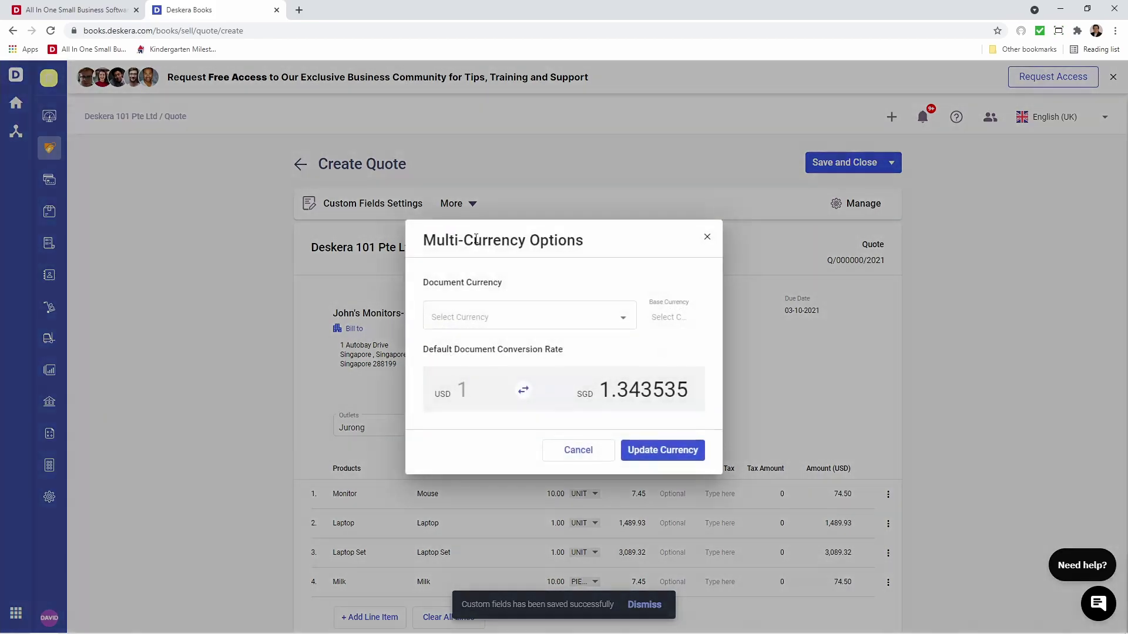
click(523, 316)
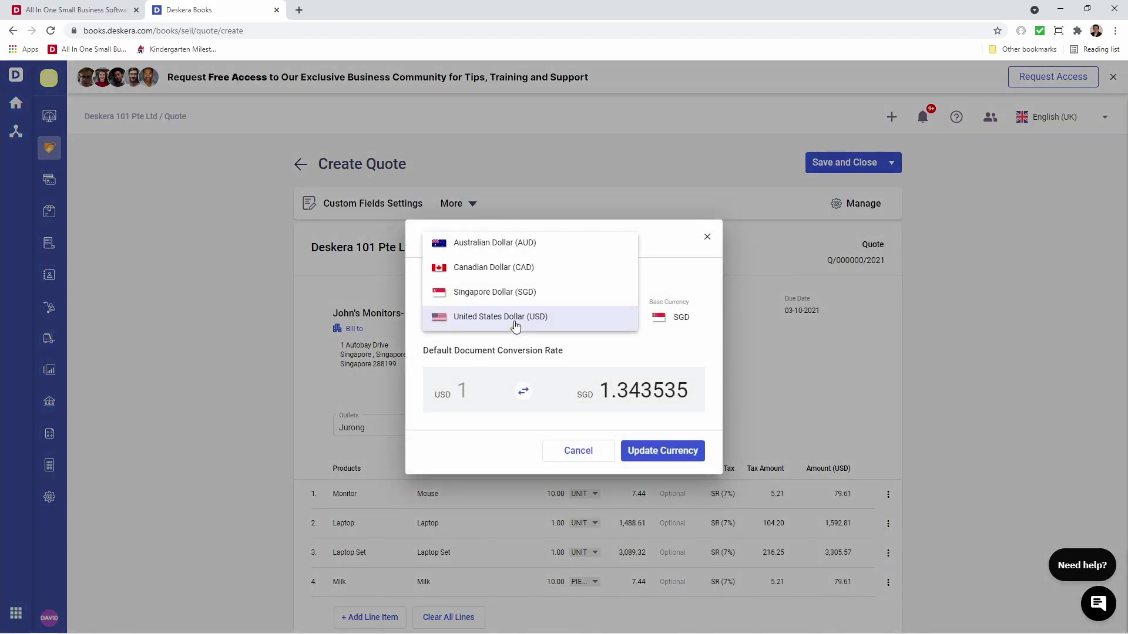
click(516, 318)
drag(639, 391, 757, 389)
text(23423434)
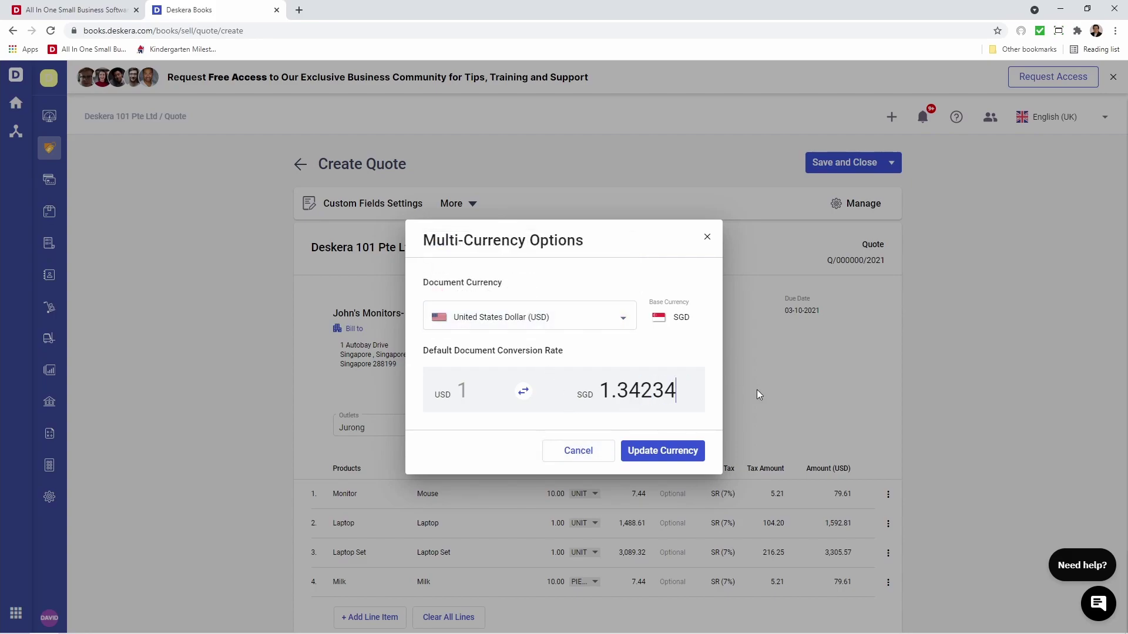
click(679, 450)
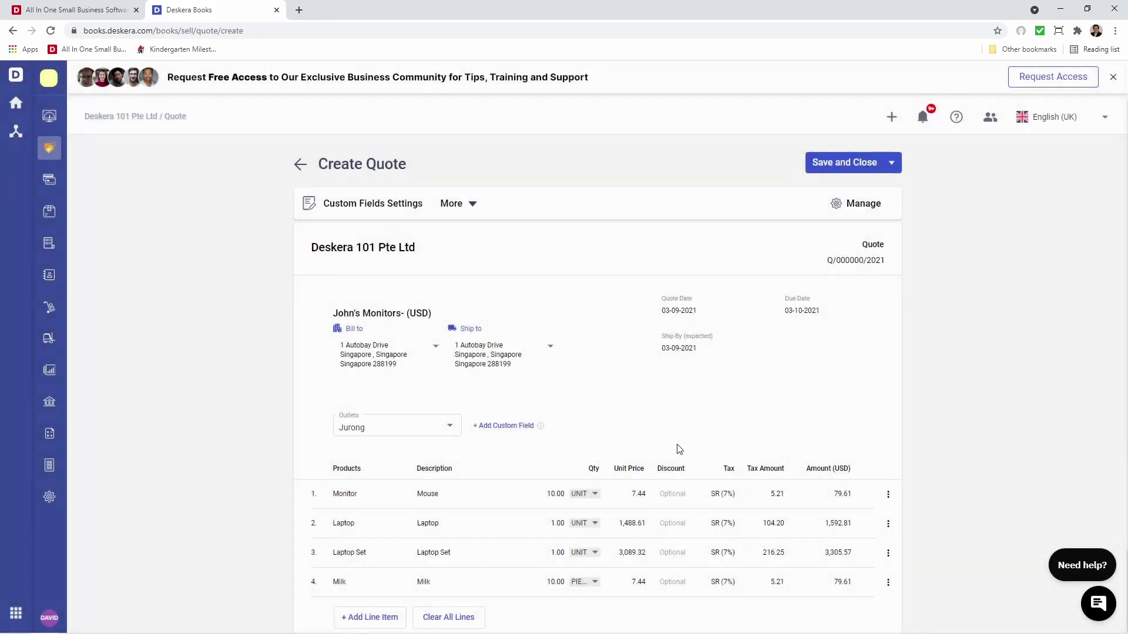
- Customize the quote's column titles to Services, Notes, Hours for quantity and Price, and save the document settings
click(850, 204)
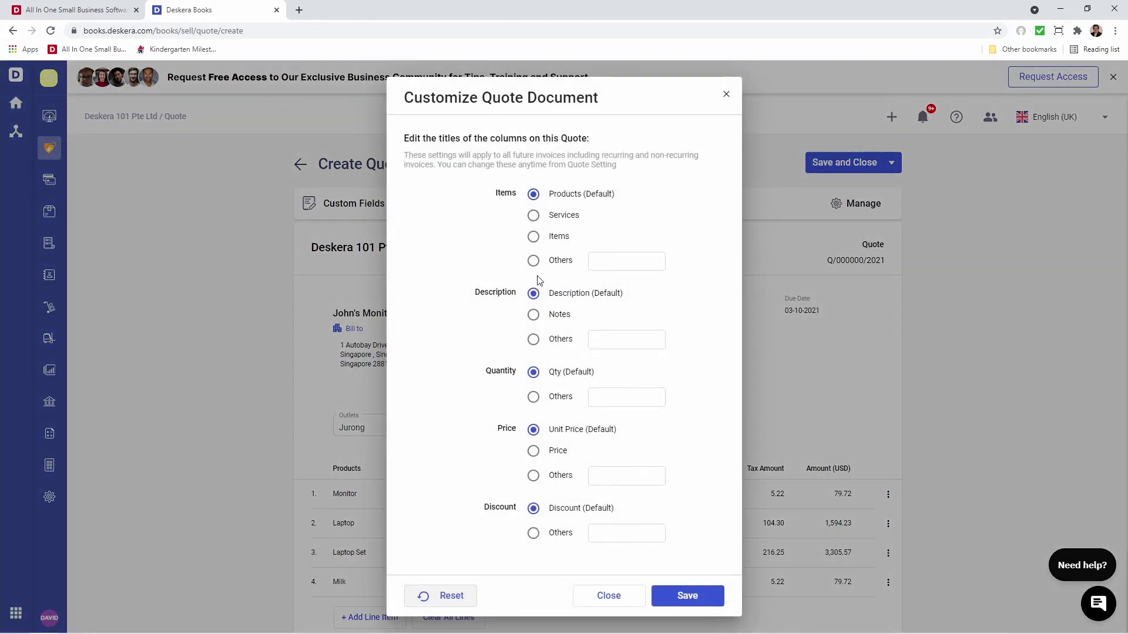
click(533, 215)
click(533, 315)
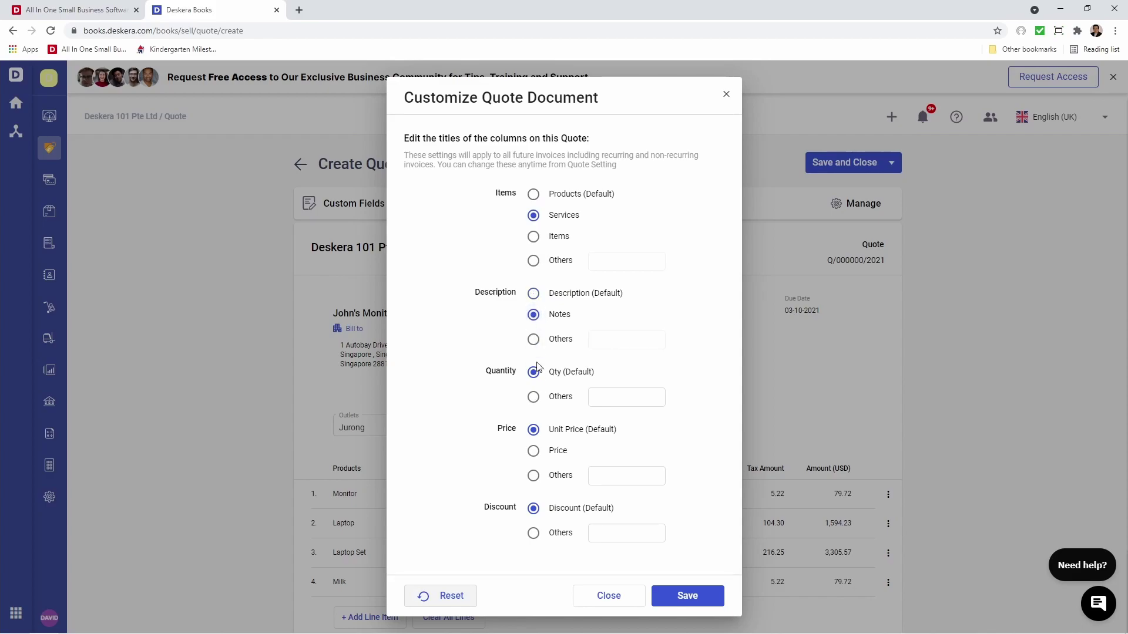
click(533, 397)
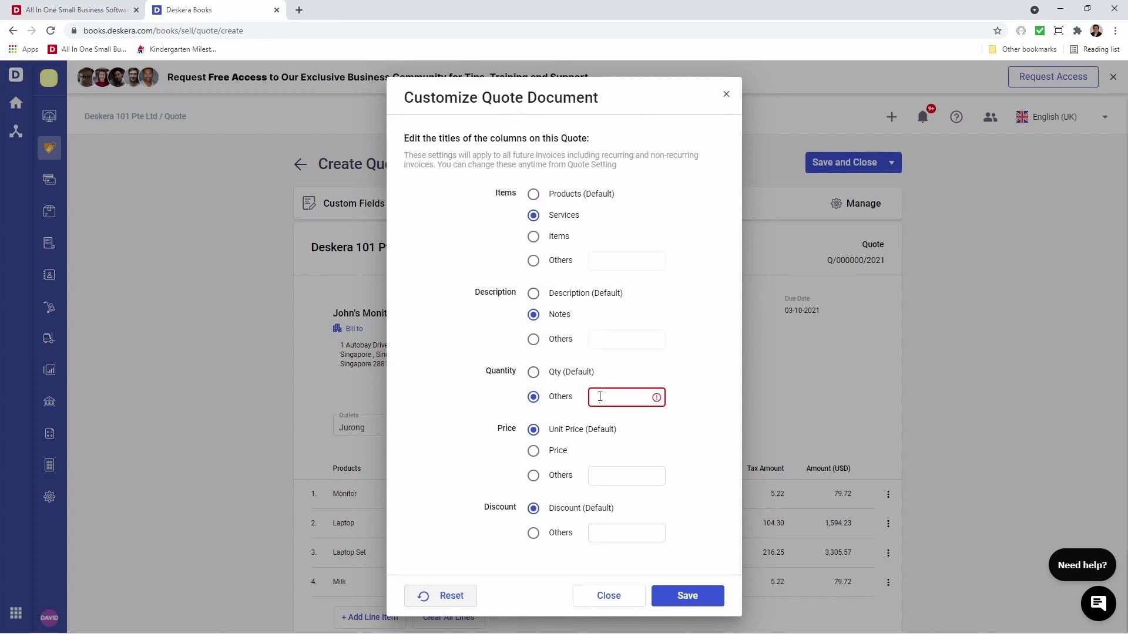
click(597, 394)
text(Hours)
click(534, 452)
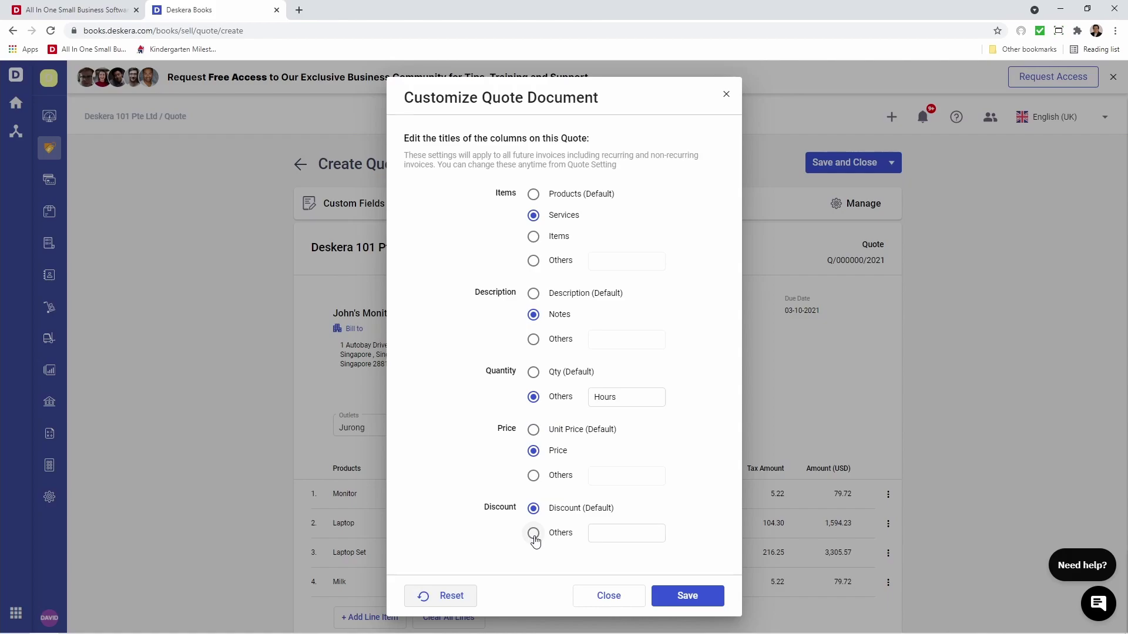
click(684, 596)
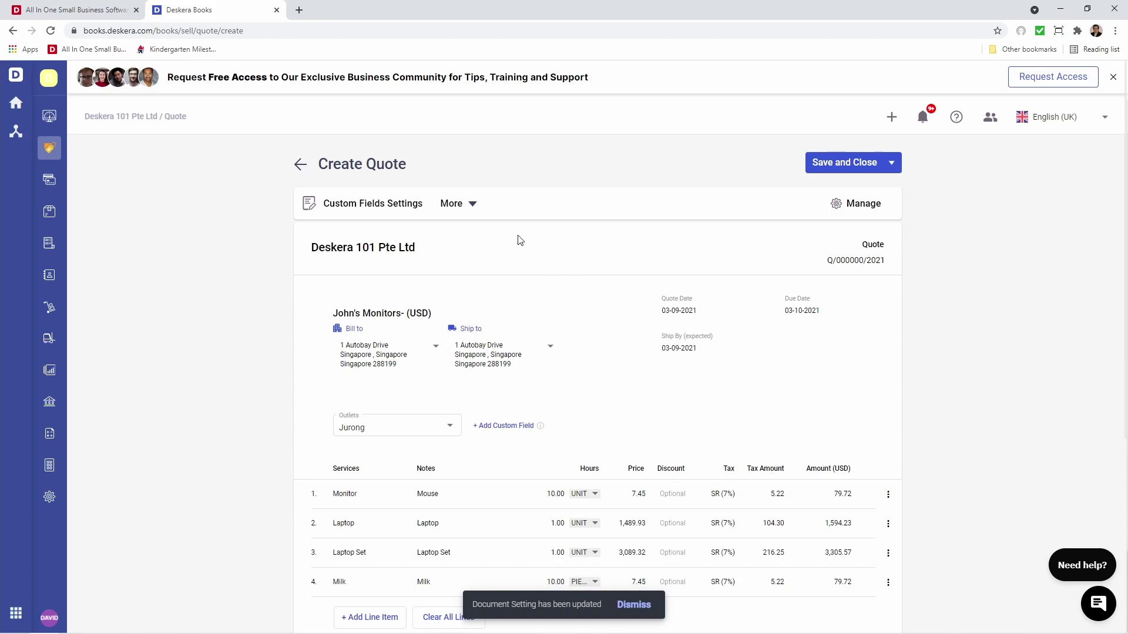
- Set the quote's column titles to Products, Description, Qty and Unit Price, then save and close the quote
click(852, 204)
click(533, 195)
click(533, 293)
click(533, 372)
click(533, 429)
click(672, 597)
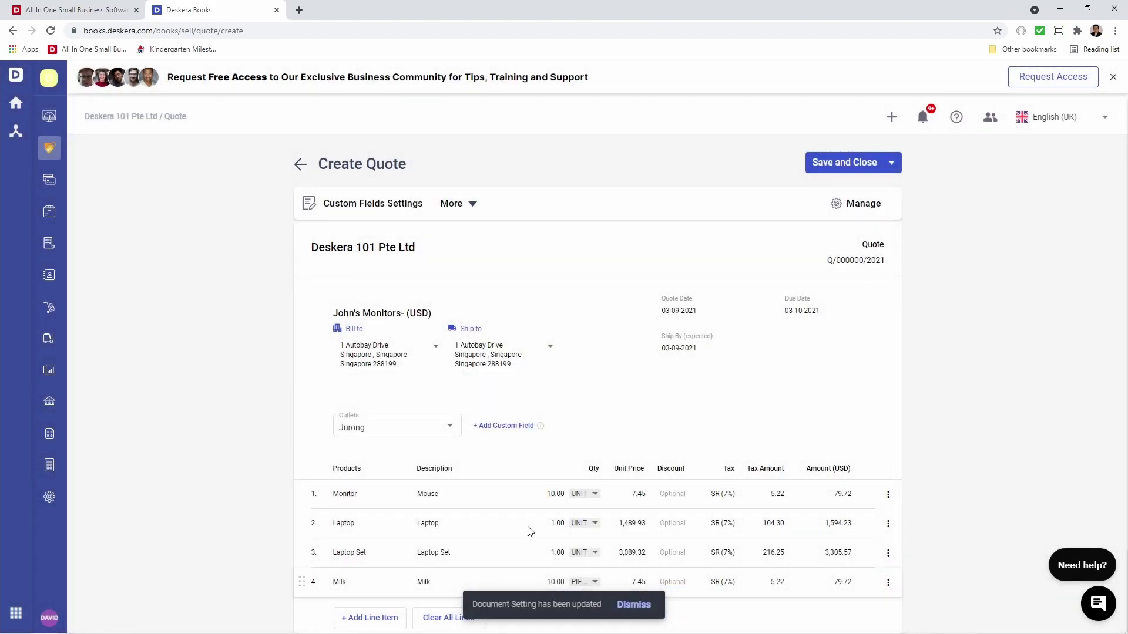
click(646, 496)
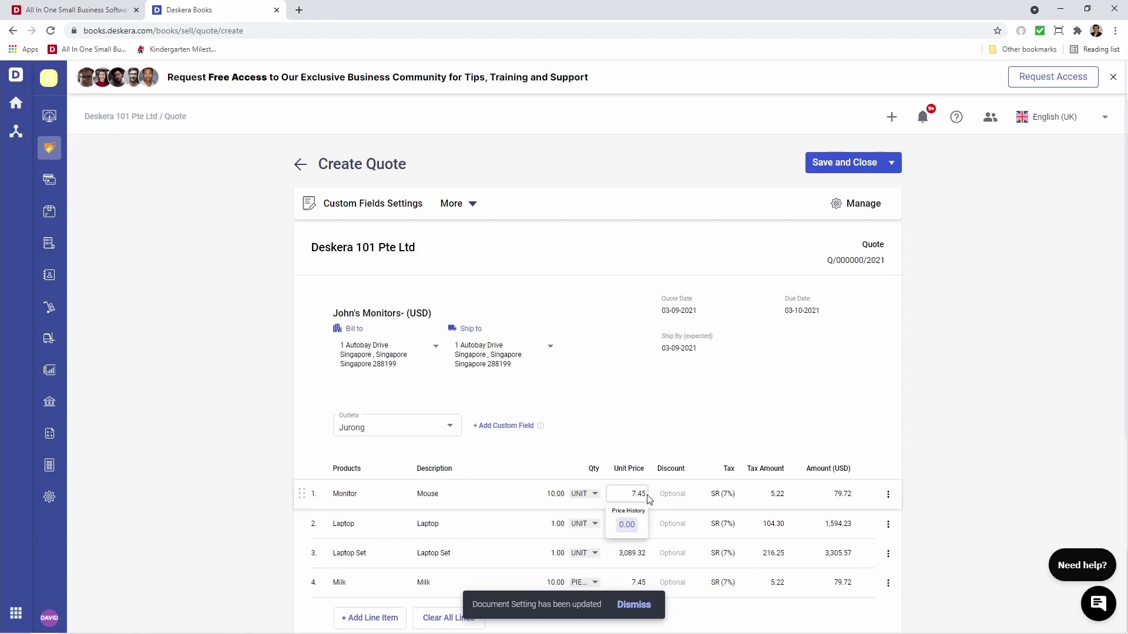
click(860, 168)
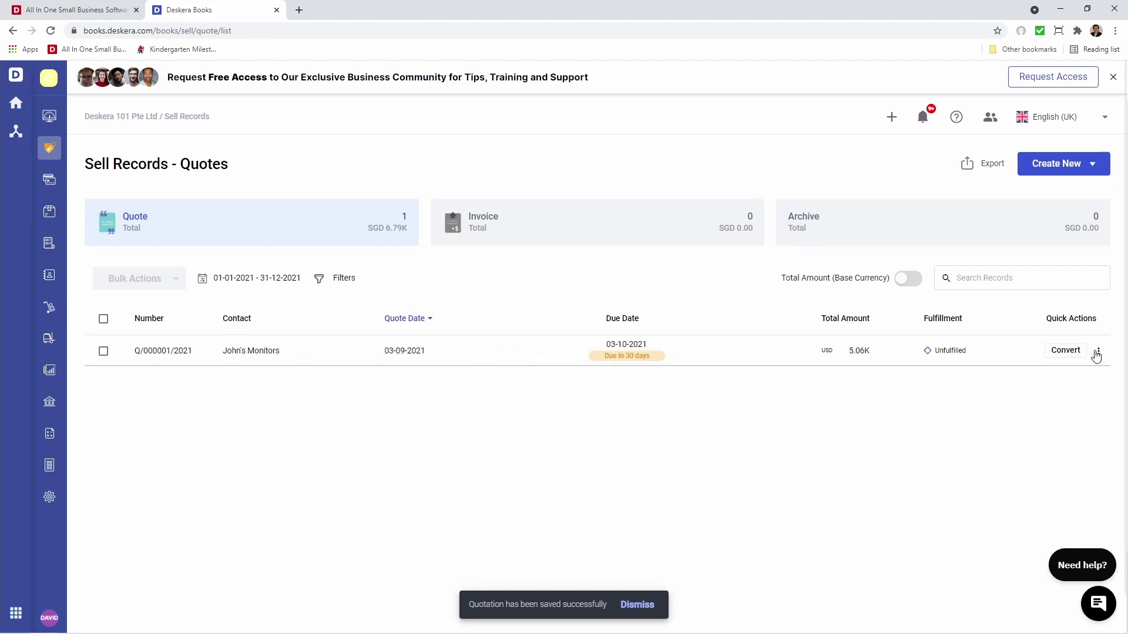
- Open the saved John's Monitors quote for editing and activate reserve stock
click(1096, 354)
click(1052, 93)
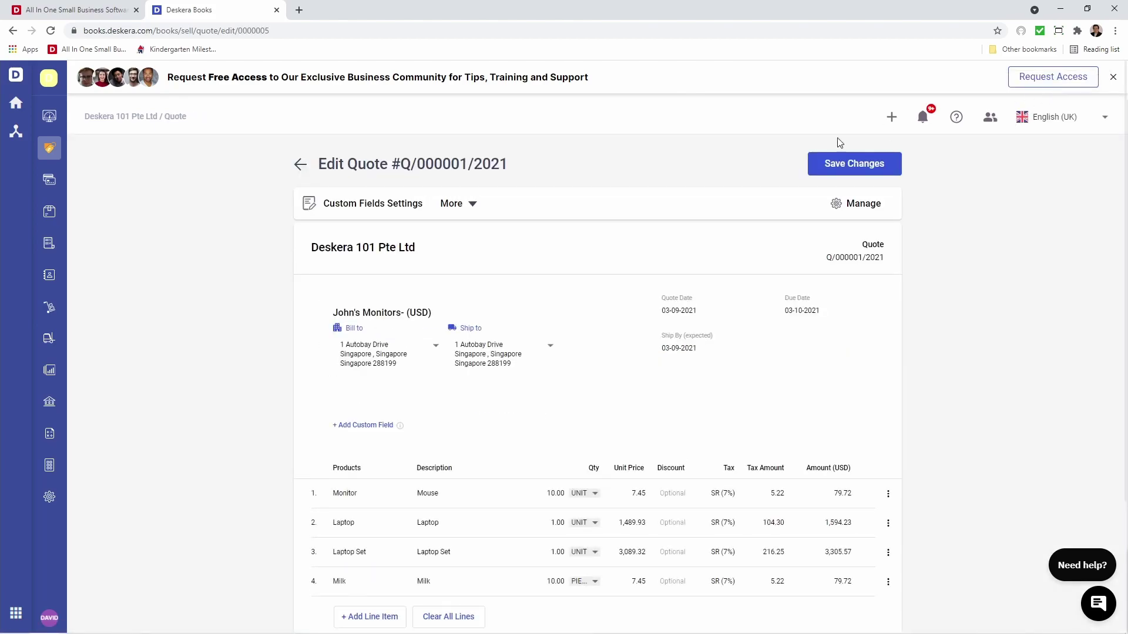
click(472, 204)
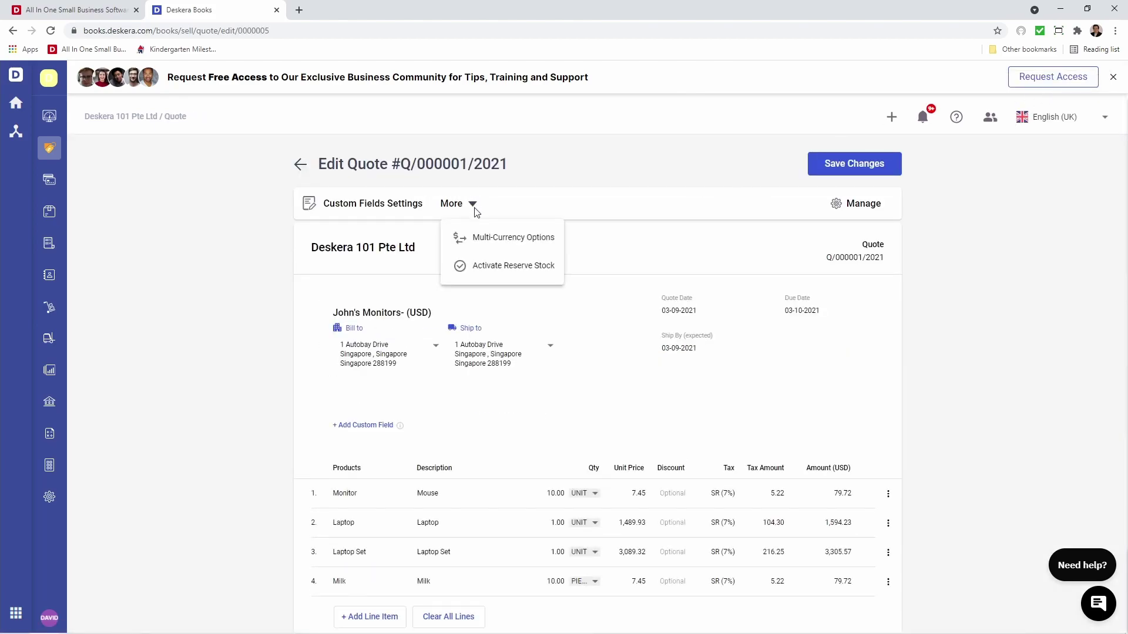
click(496, 278)
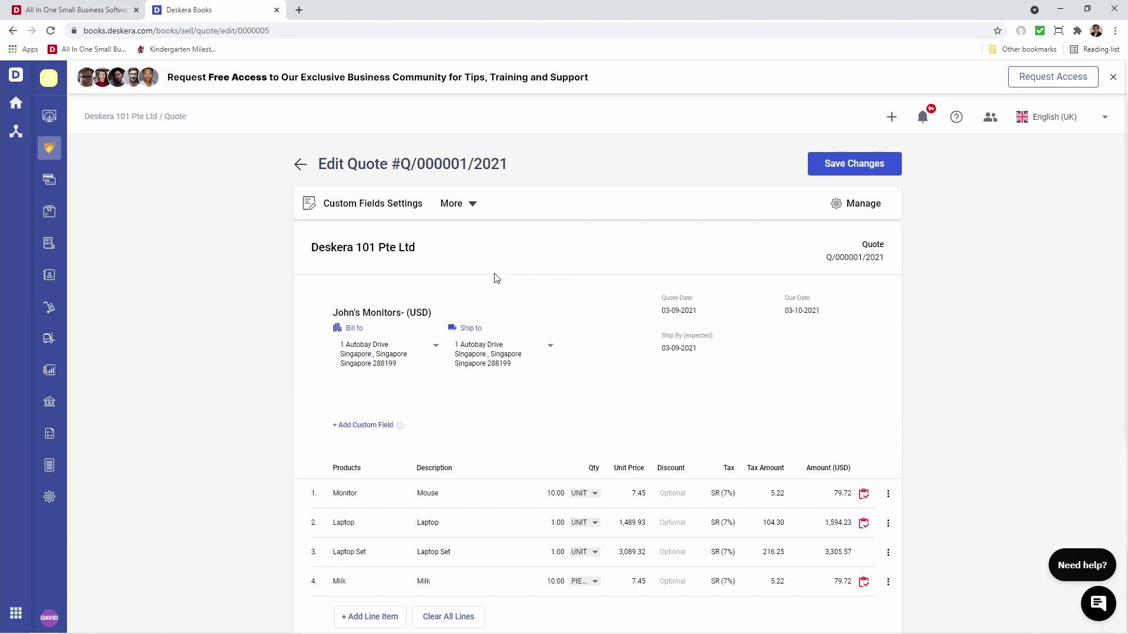
- Reserve 10 units for the Monitor line item from Jurong Warehouse
click(863, 495)
click(399, 327)
click(427, 341)
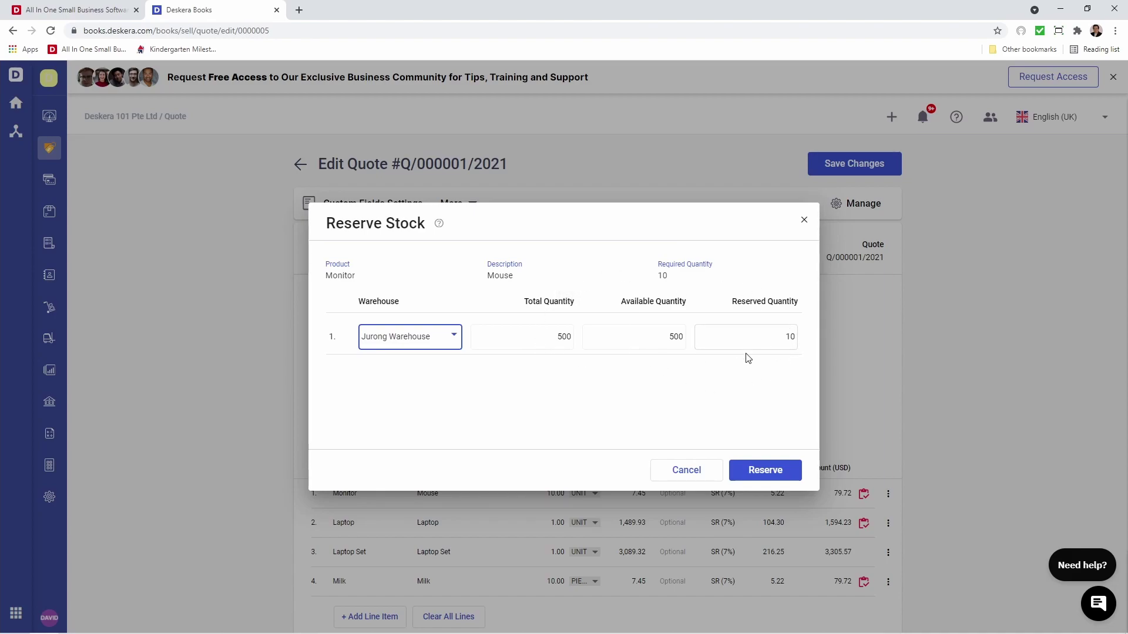
click(775, 469)
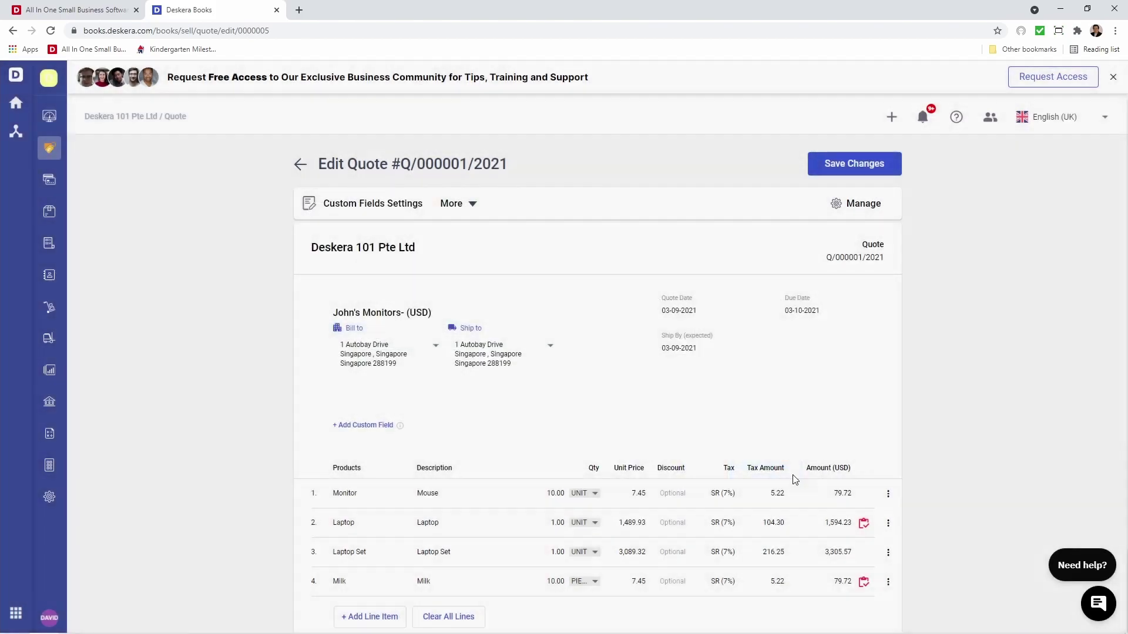
- Reserve 1 unit for the Laptop line item from Jurong Warehouse with serial number s-003
click(865, 524)
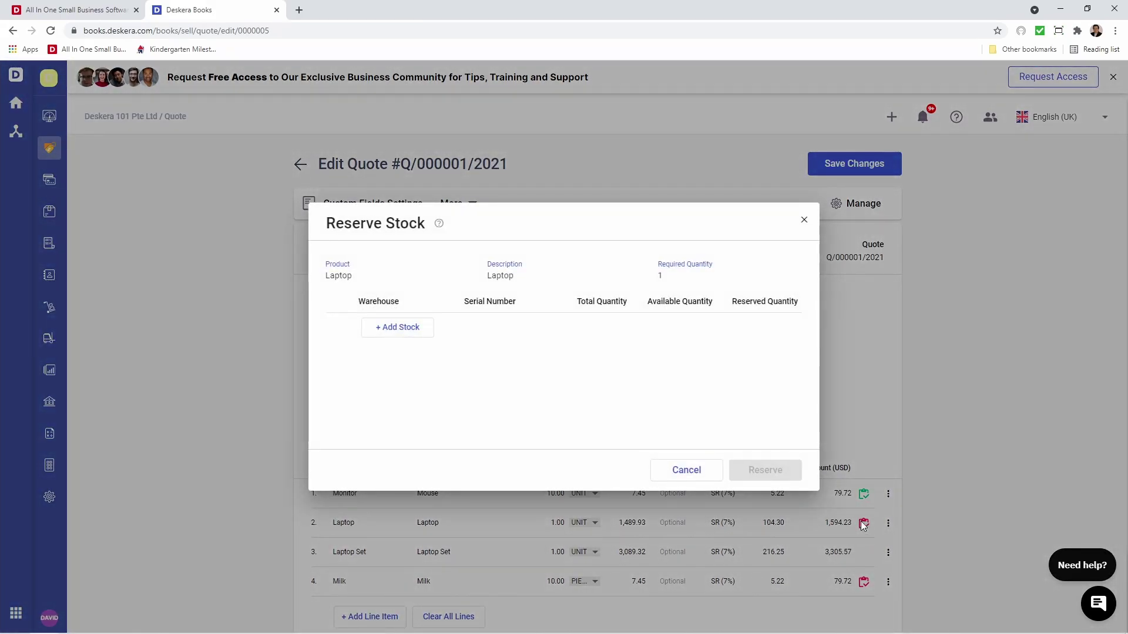
click(393, 335)
click(392, 336)
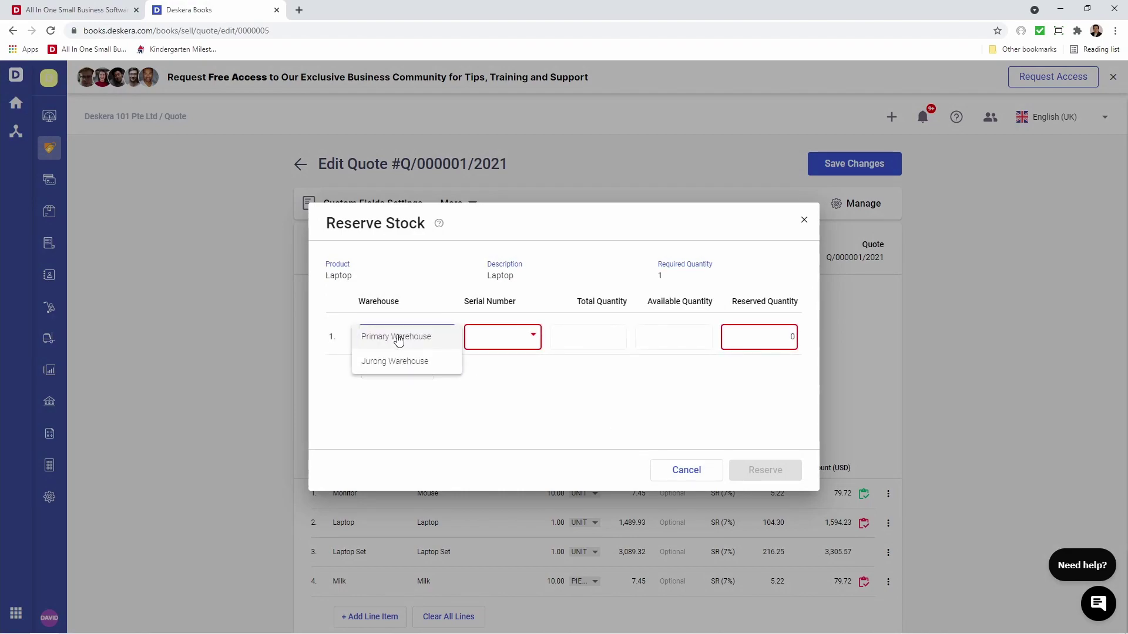
click(410, 363)
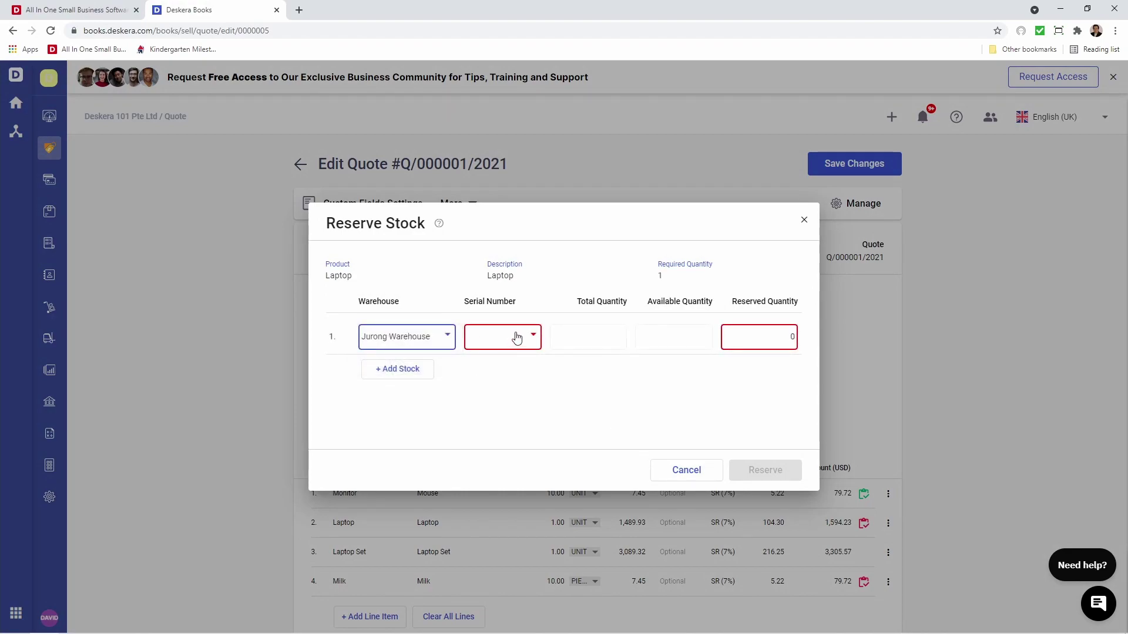
click(516, 336)
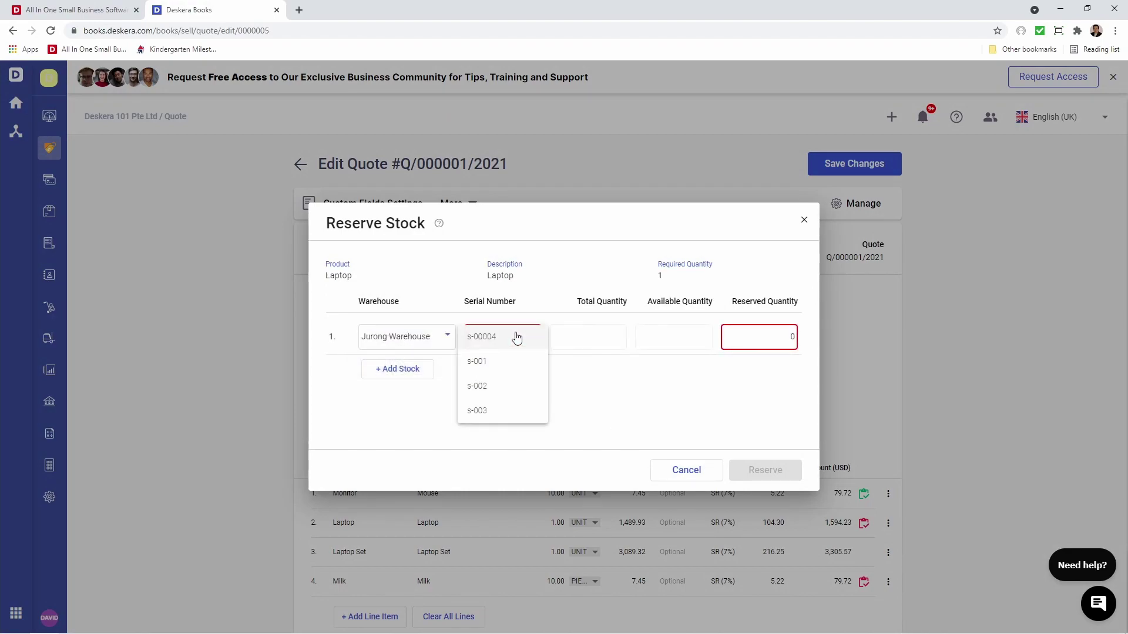
click(516, 411)
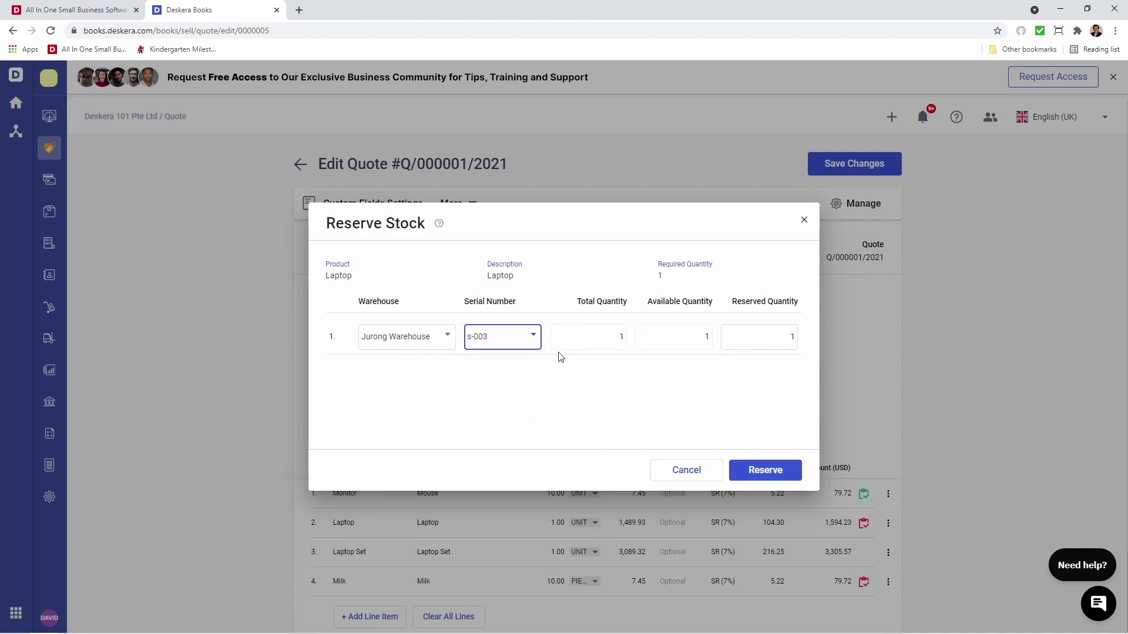
click(770, 470)
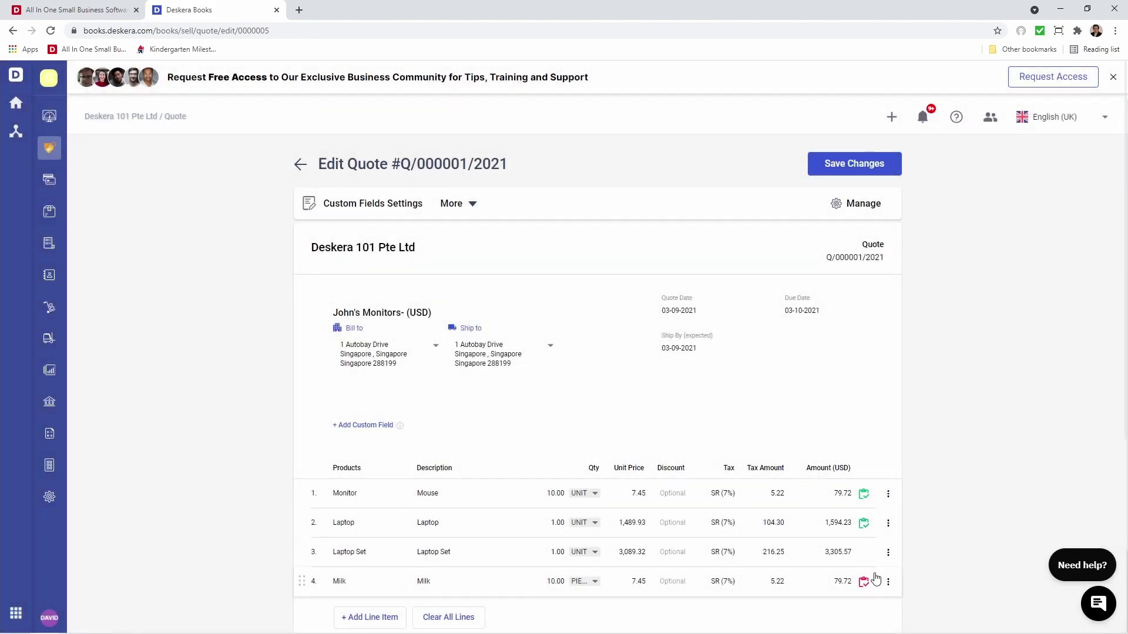
- Add 5 units from Jurong Warehouse batch b-0001 to the Milk line item's stock reservation
click(864, 584)
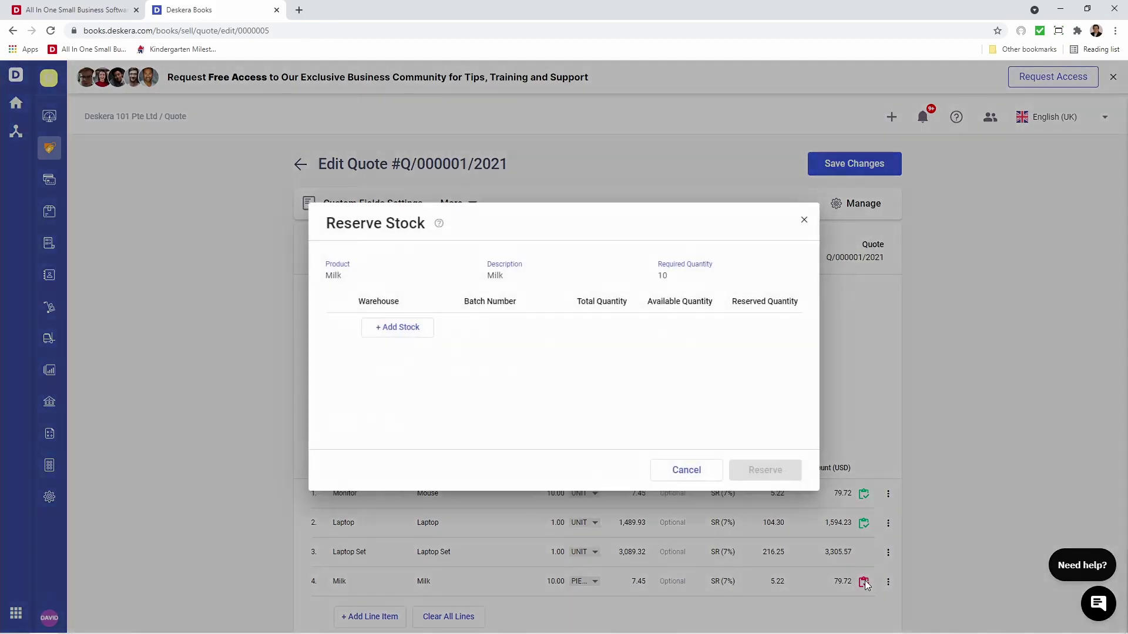
click(388, 340)
click(416, 344)
click(417, 346)
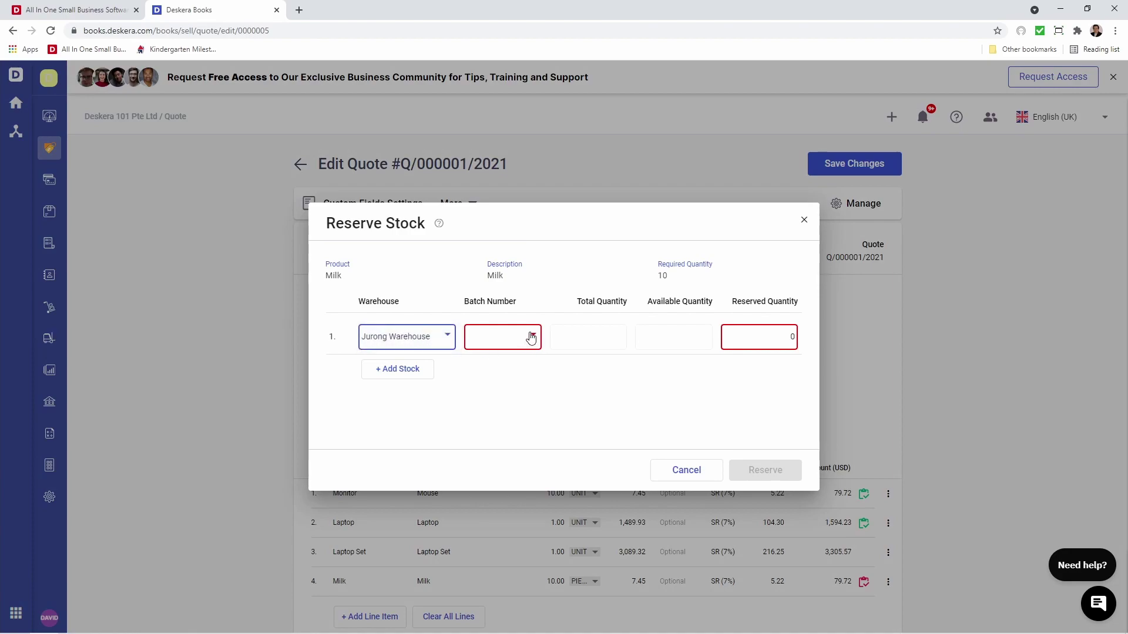
click(530, 337)
click(530, 336)
click(529, 336)
click(532, 364)
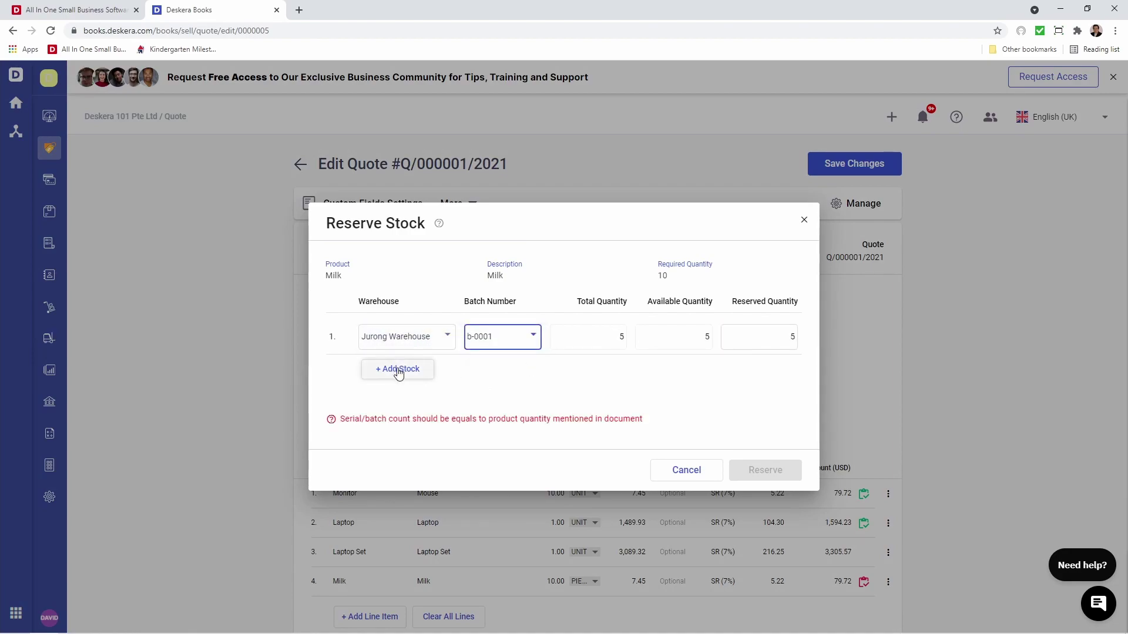
- Add 5 units from Jurong Warehouse batch b-0002, confirm the Milk reservation and save the quote changes
click(396, 369)
click(440, 361)
click(441, 363)
click(516, 363)
click(520, 386)
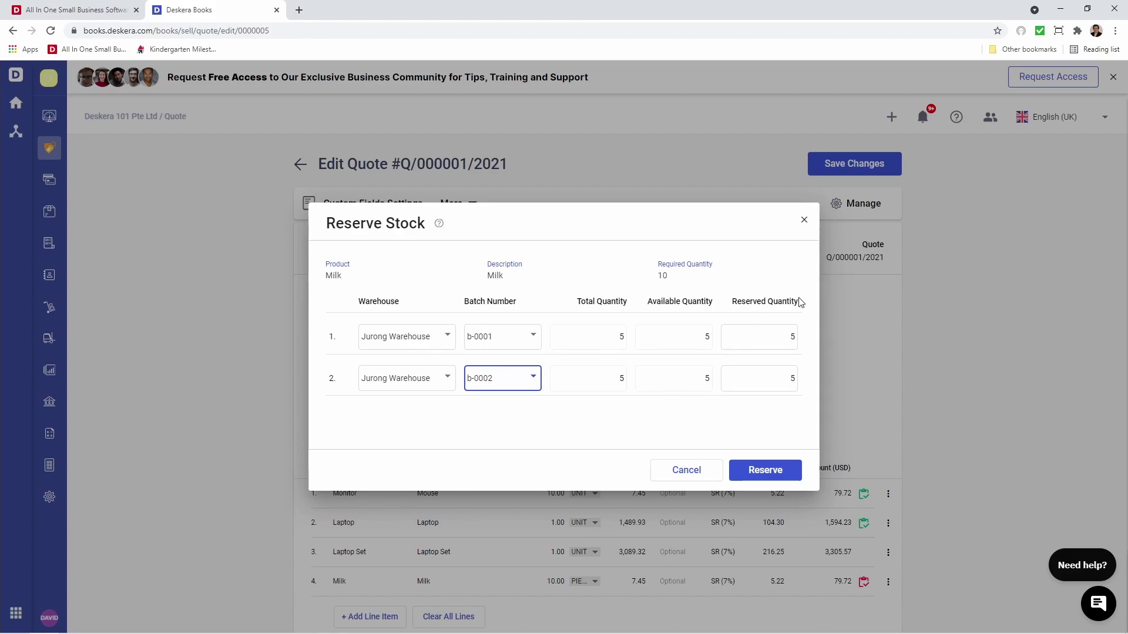
click(770, 470)
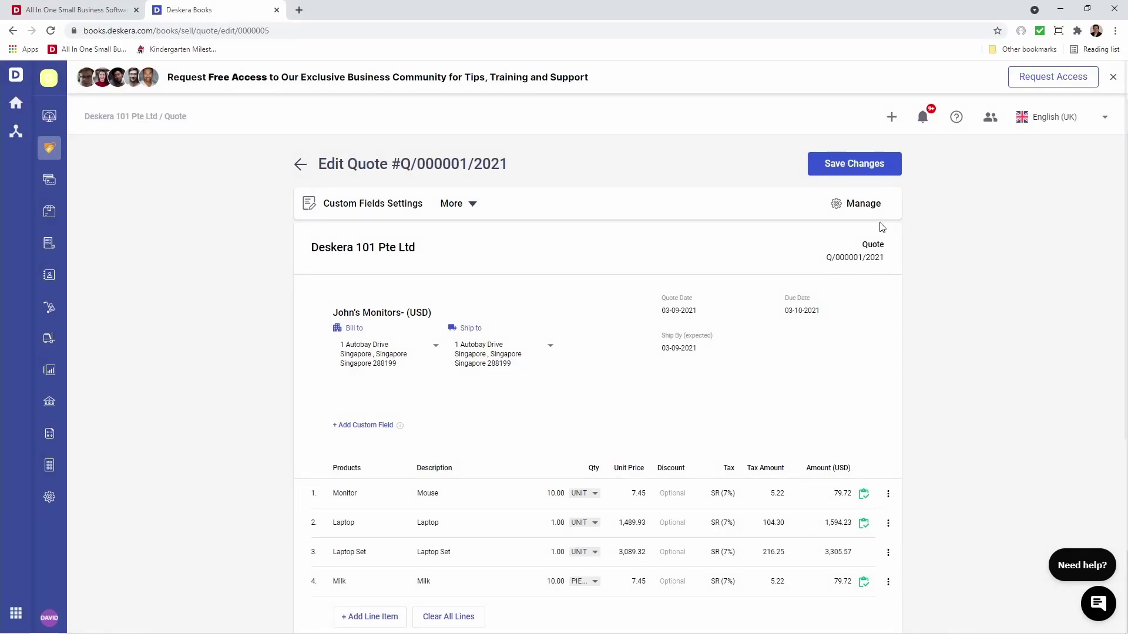
click(855, 168)
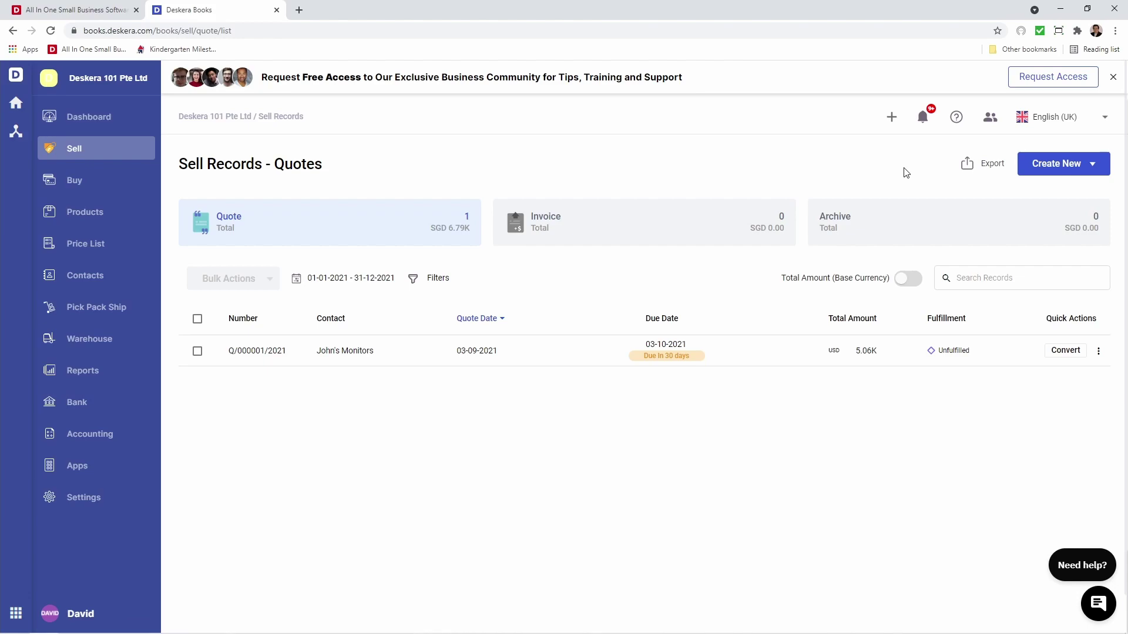
- Plan a build assembly of 1 Laptop Set with the memo "Memo" and continue to component allocation
click(76, 213)
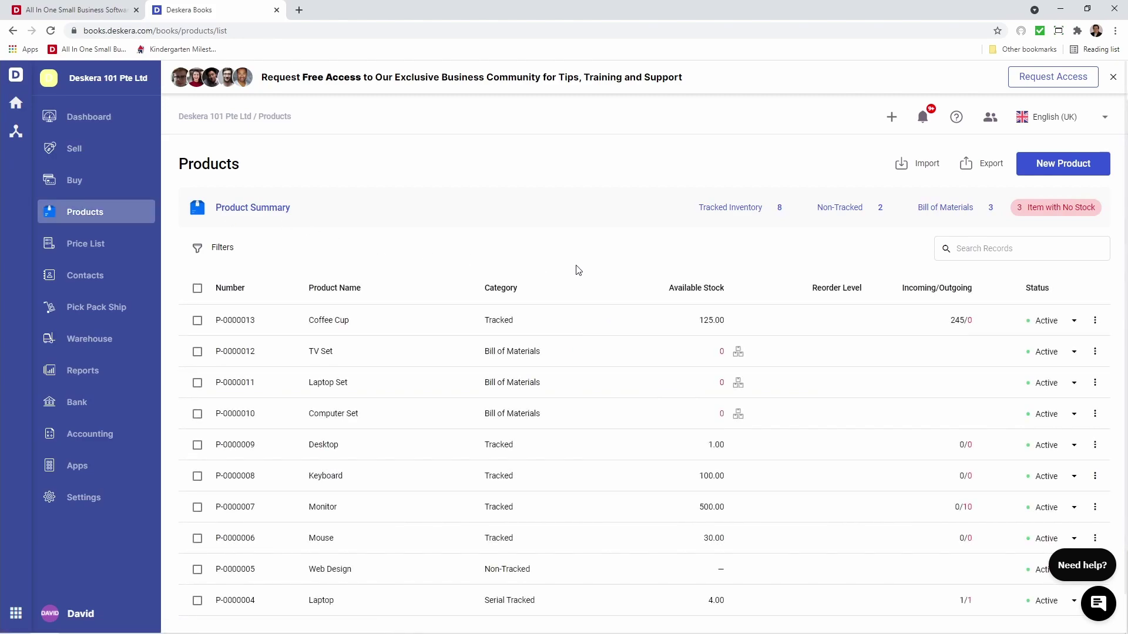
click(738, 385)
click(483, 279)
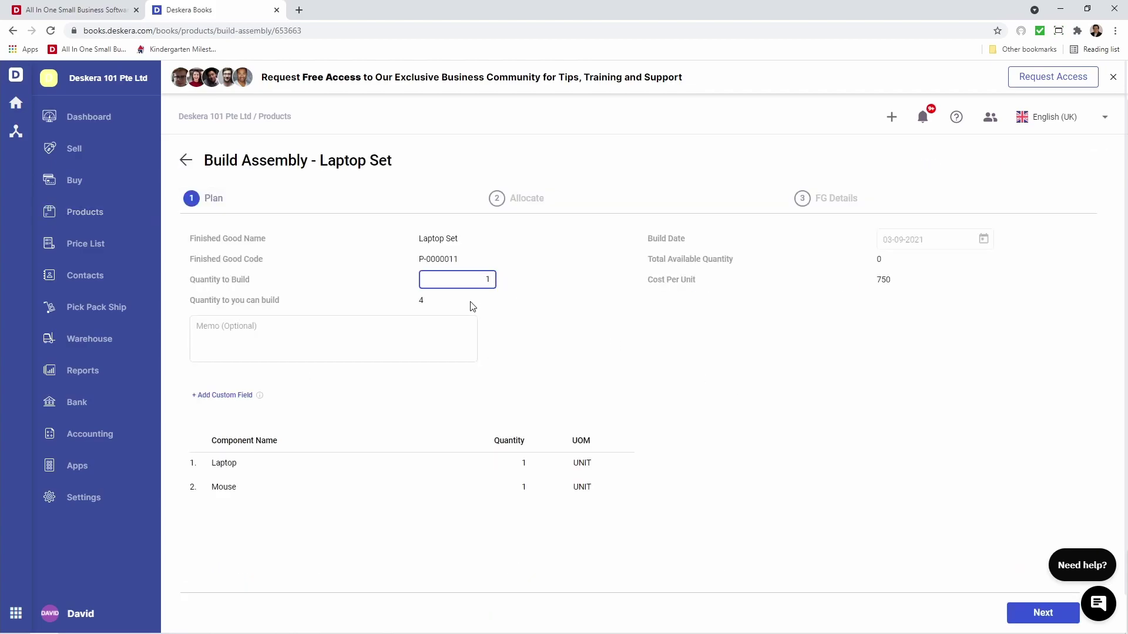
click(455, 340)
text(Memo)
click(1036, 612)
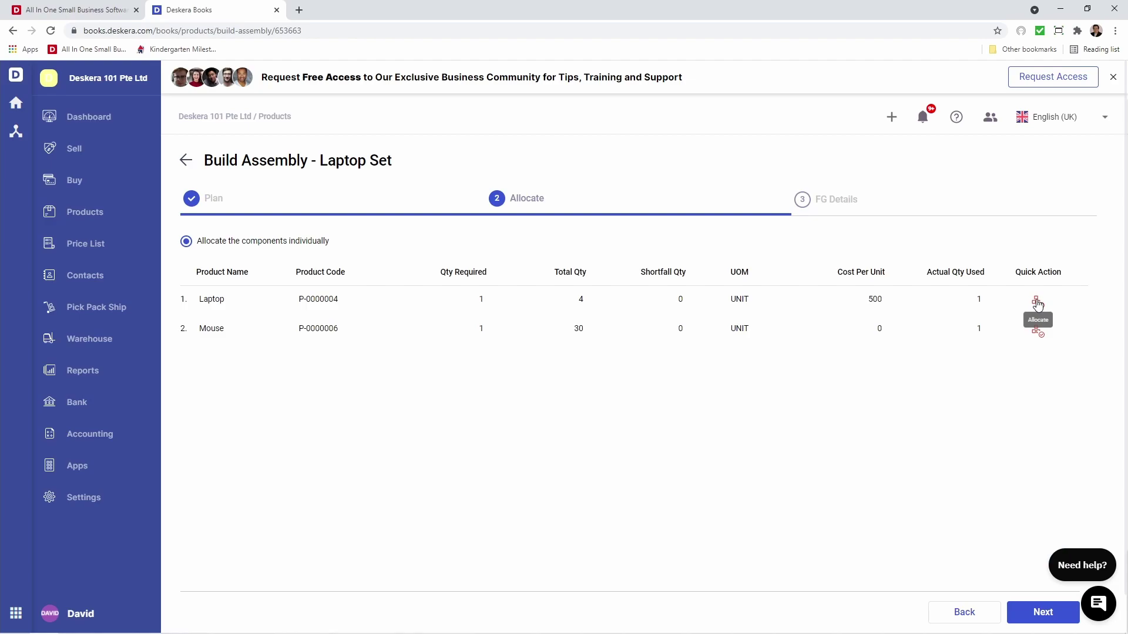
- Allocate serial number s-003 from Primary Warehouse to the Laptop component and save the allocation
click(1037, 303)
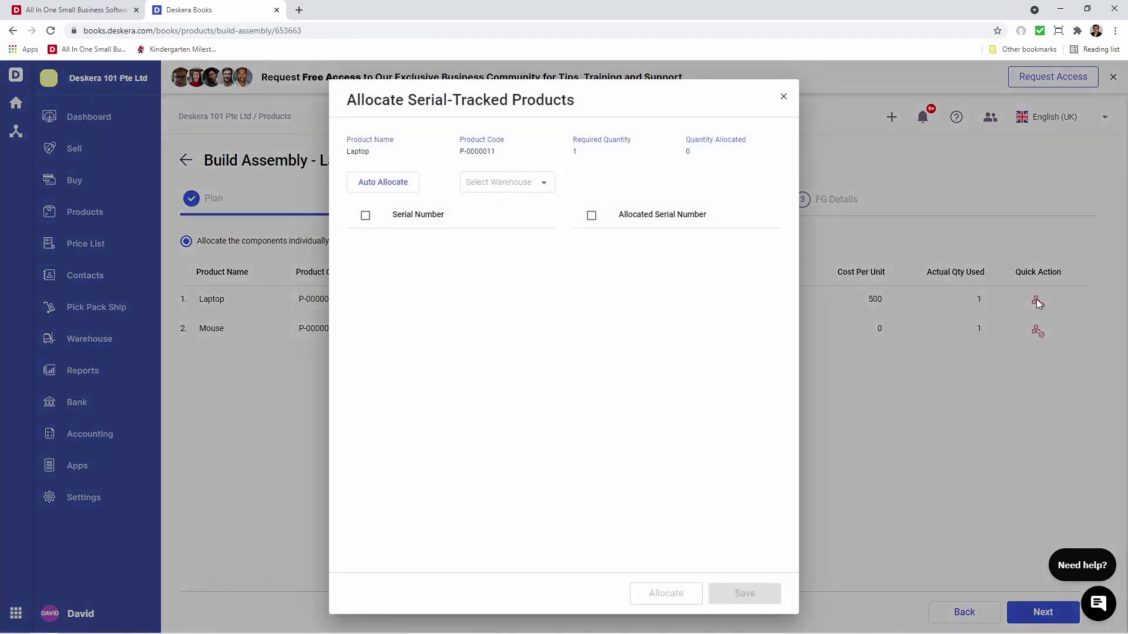
click(365, 241)
click(640, 605)
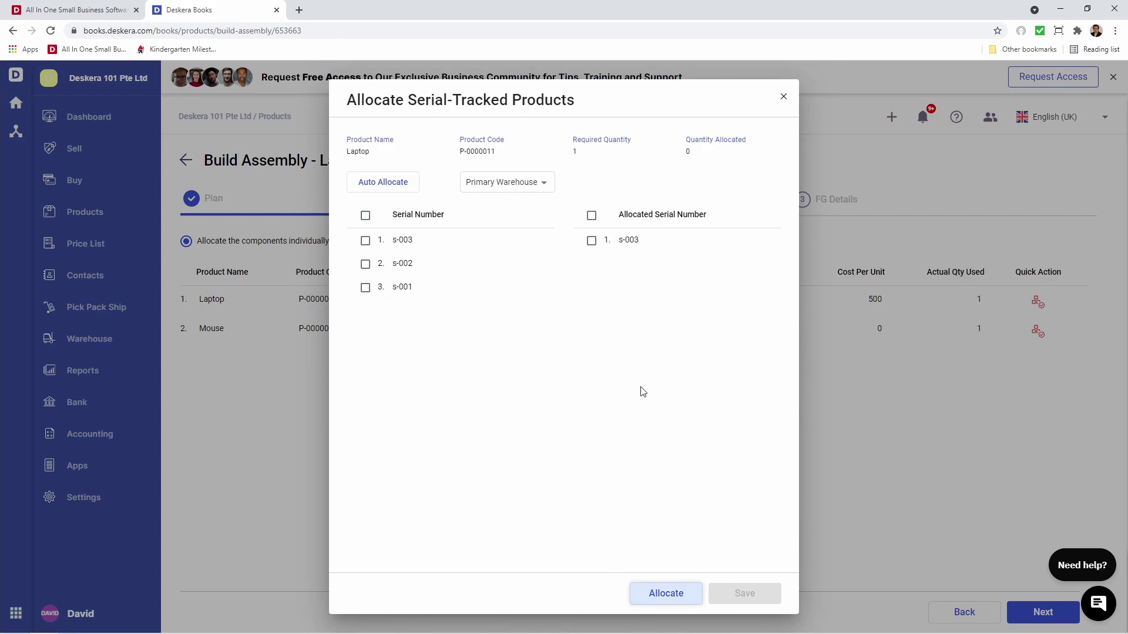
click(593, 244)
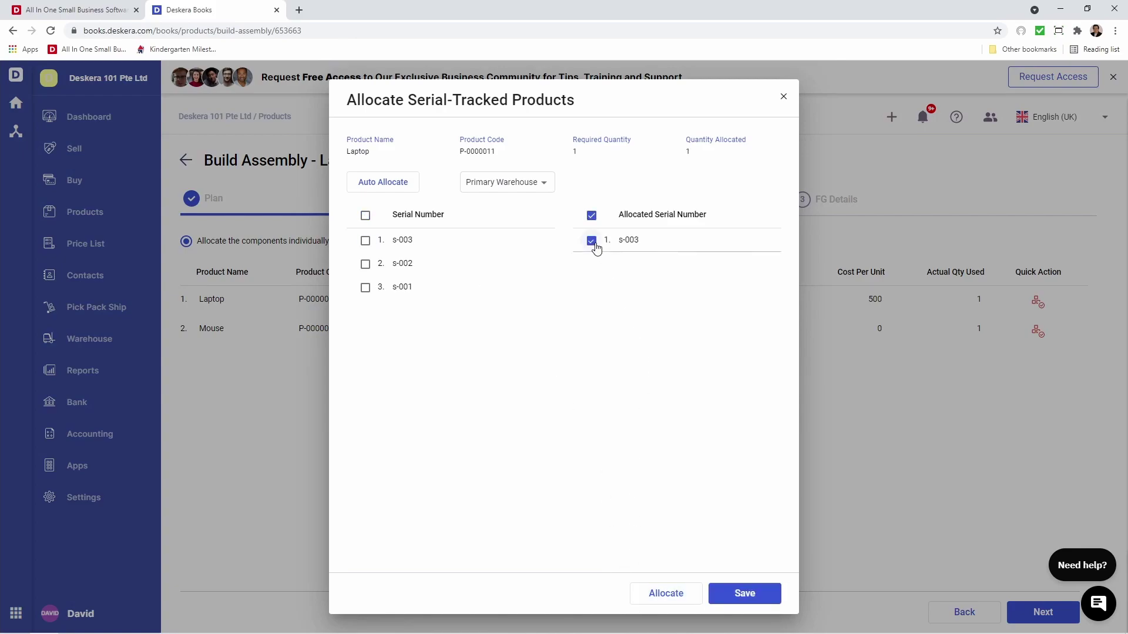
click(746, 594)
- Allocate 1 Mouse from Jurong Warehouse to the assembly and continue to the finished goods details
click(1037, 330)
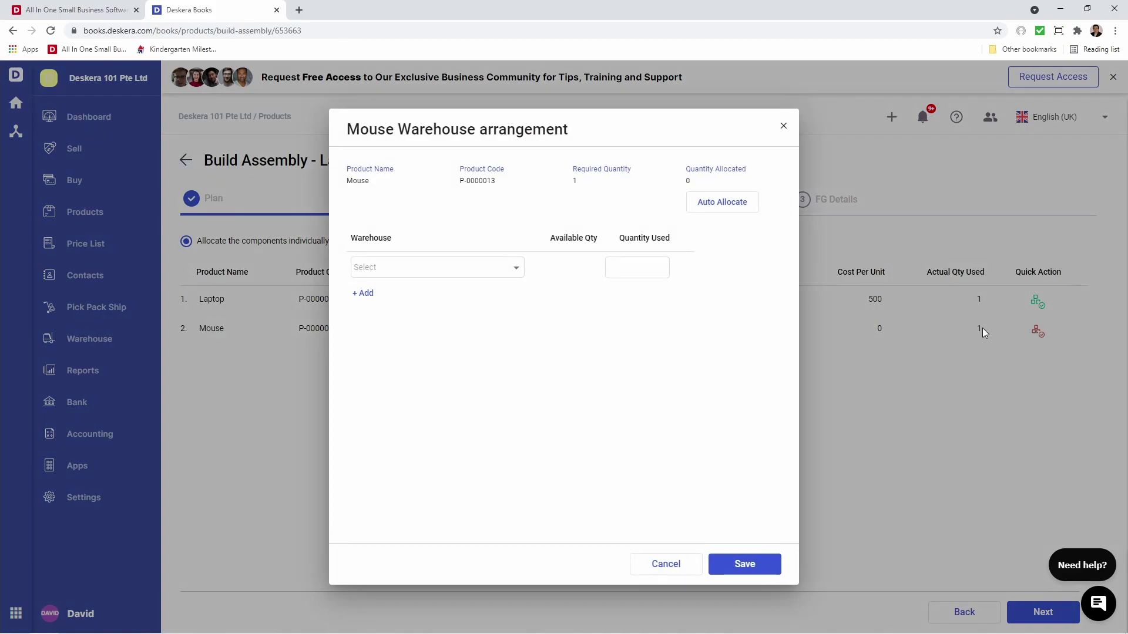
click(479, 268)
click(478, 280)
click(619, 267)
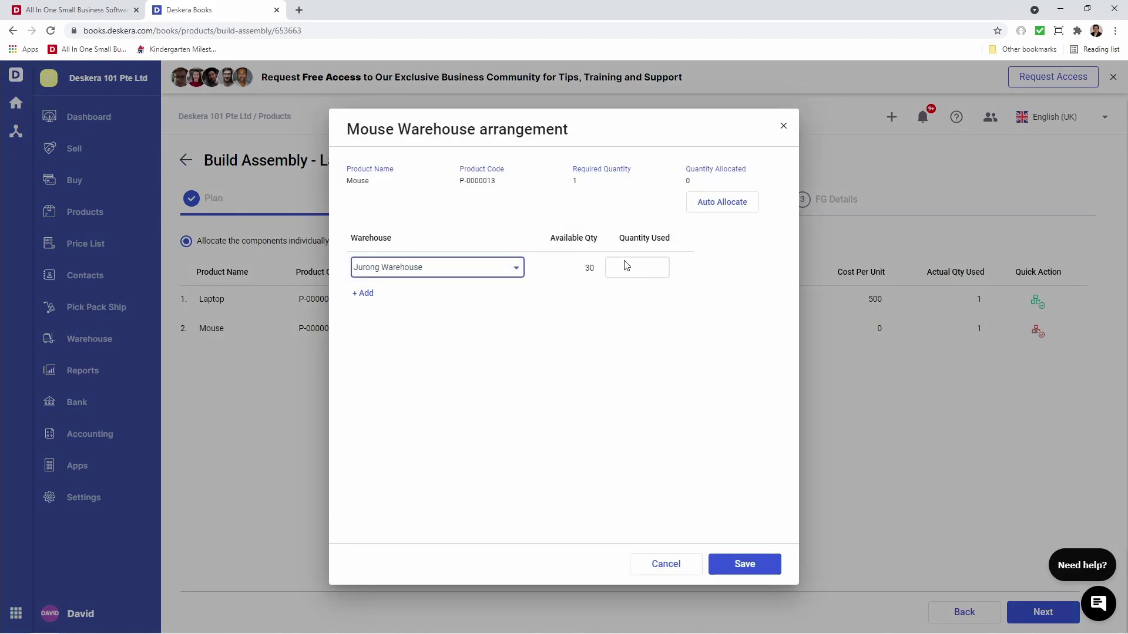
text(1)
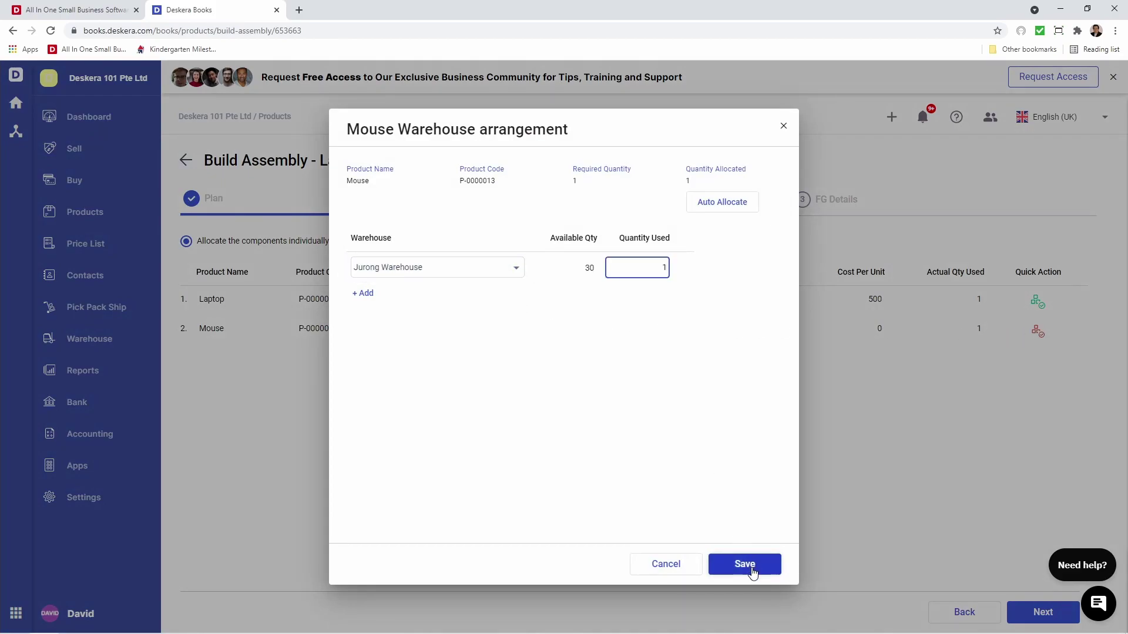
click(745, 565)
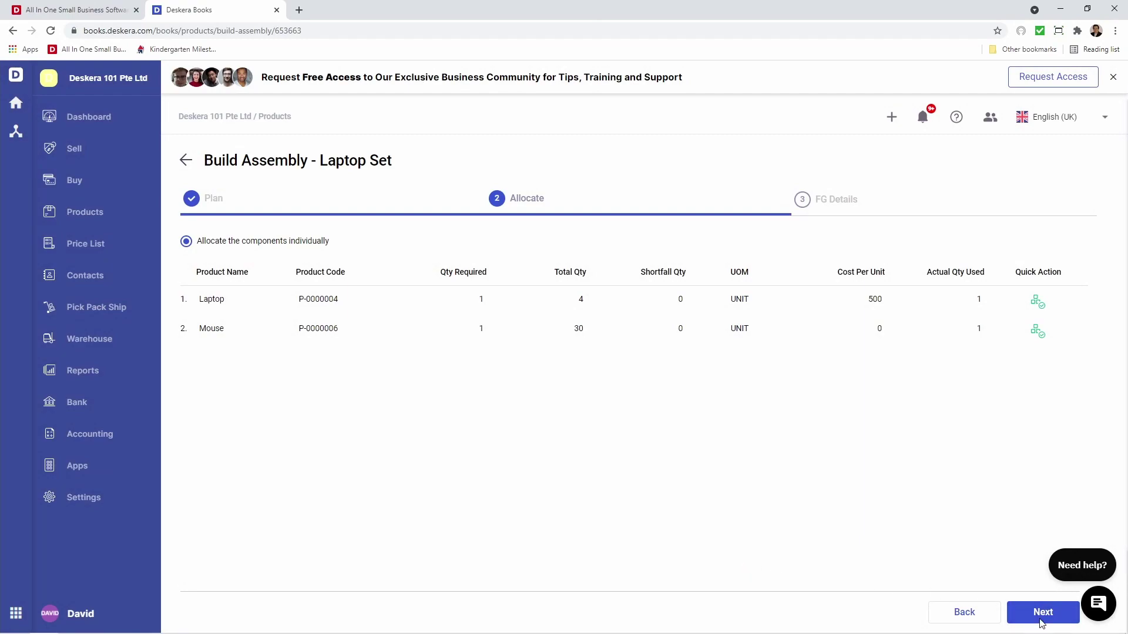
click(1041, 612)
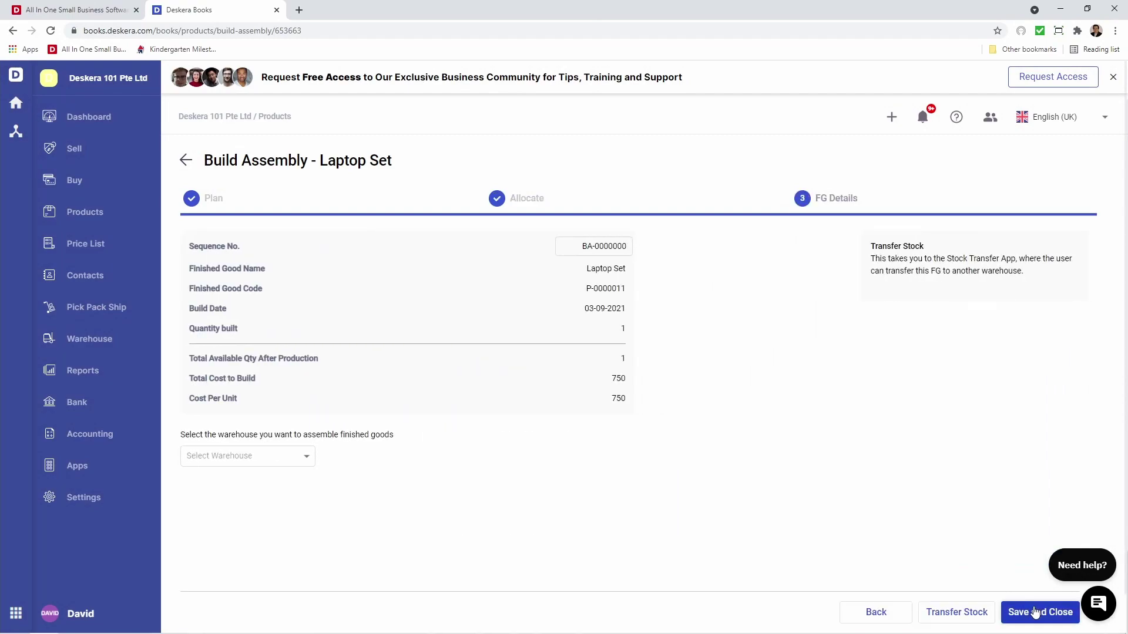
- Choose Jurong Warehouse for the assembled Laptop Set, then save and close the build assembly
click(604, 250)
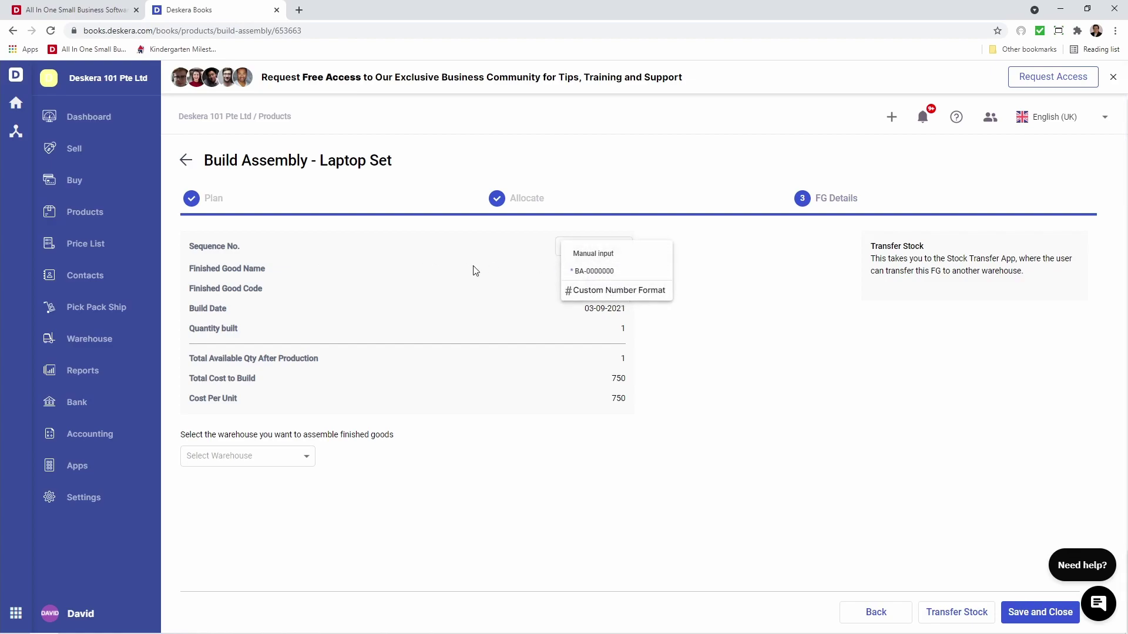
click(410, 283)
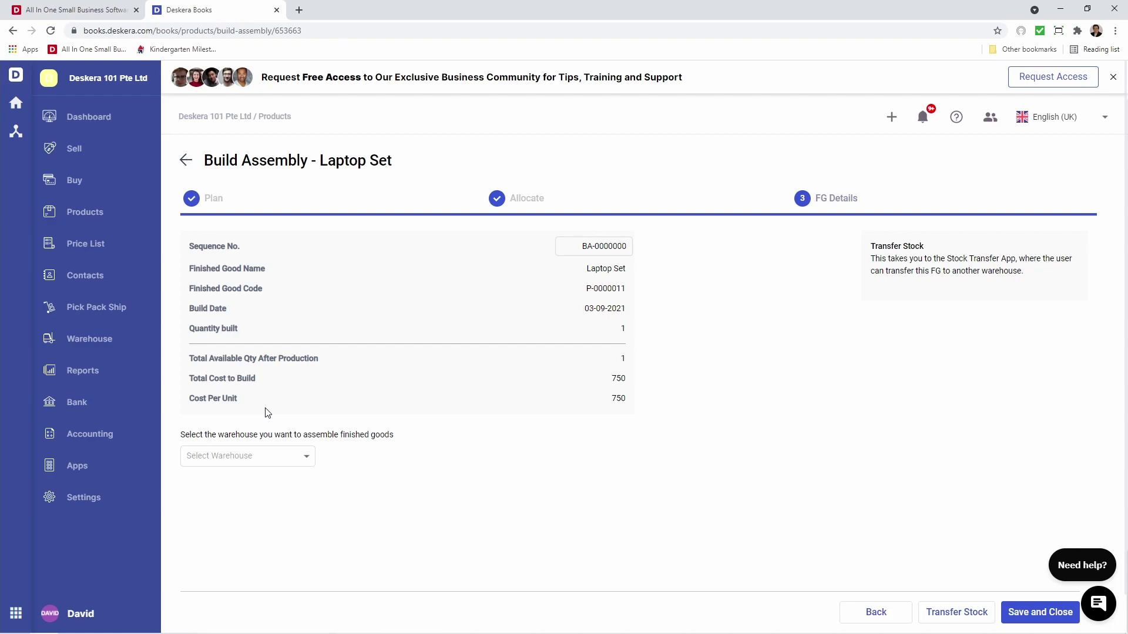
click(287, 457)
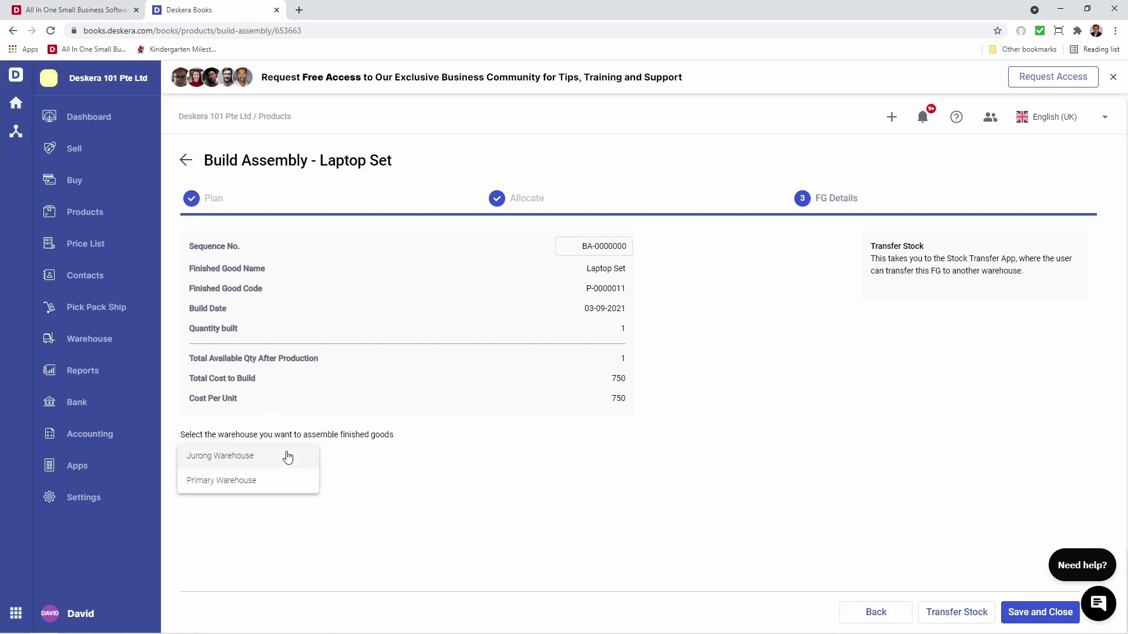
click(289, 456)
click(1023, 618)
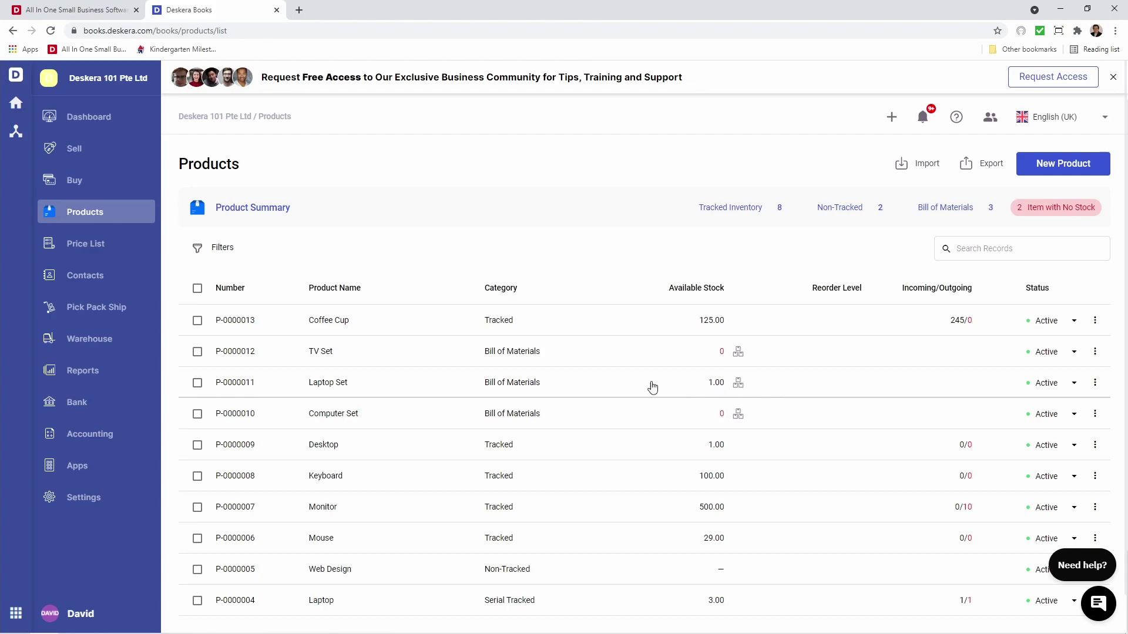
- Start direct fulfillment of the John's Monitors quotation from the sales quote records
click(75, 154)
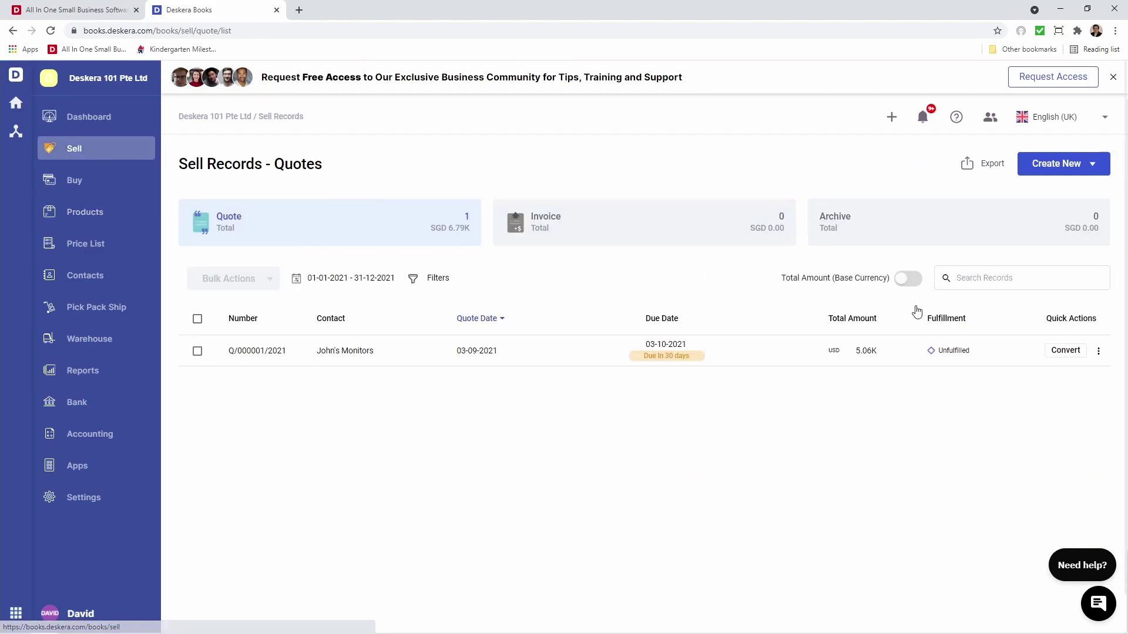
click(1096, 350)
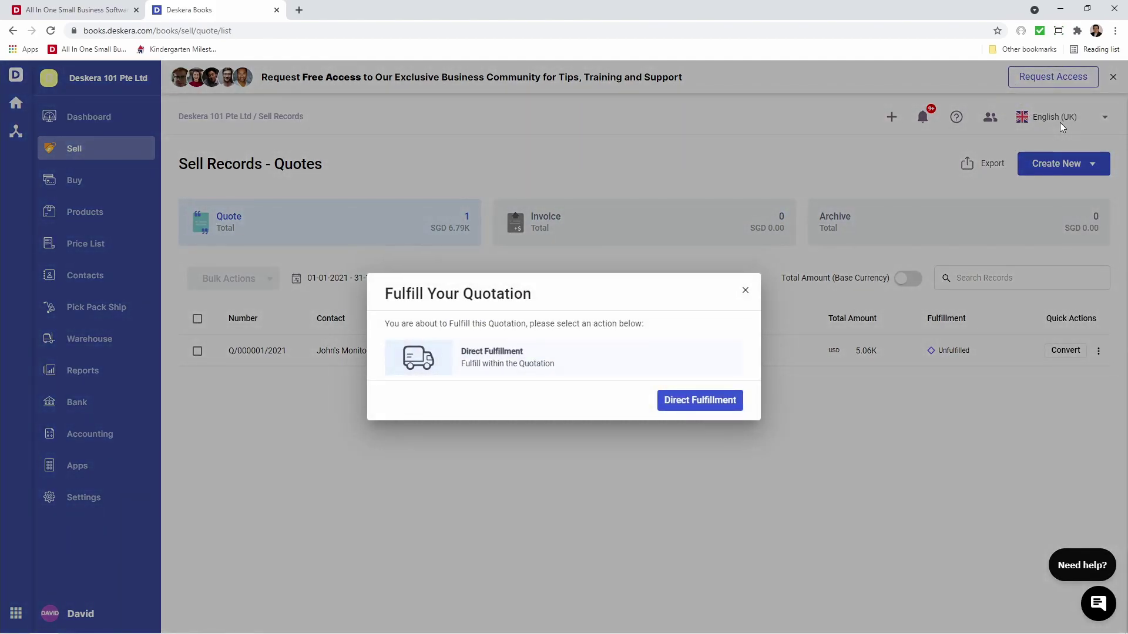
click(699, 399)
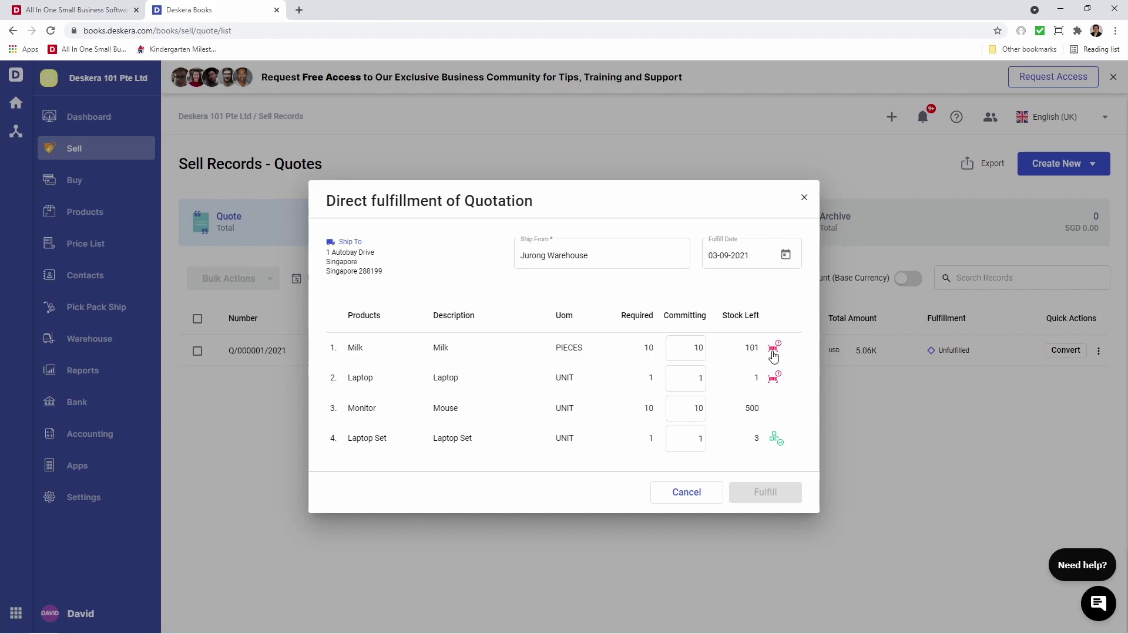
- Assign 5 pieces from batch b-0002 and 5 from batch b-0001 to the Milk line of the fulfillment
click(773, 350)
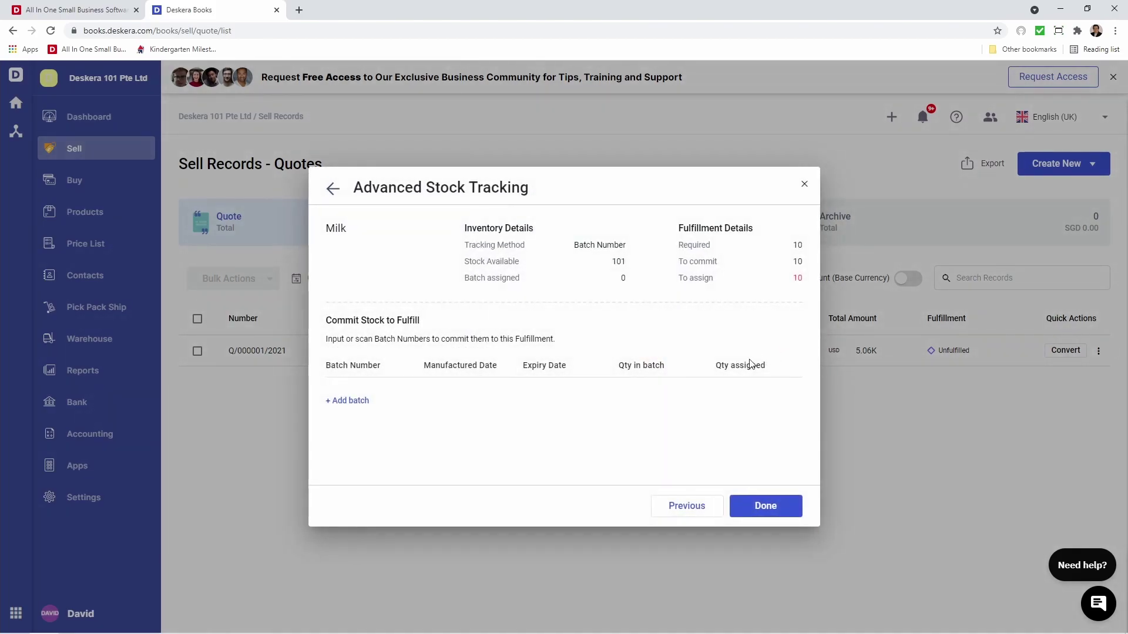
click(350, 402)
click(360, 397)
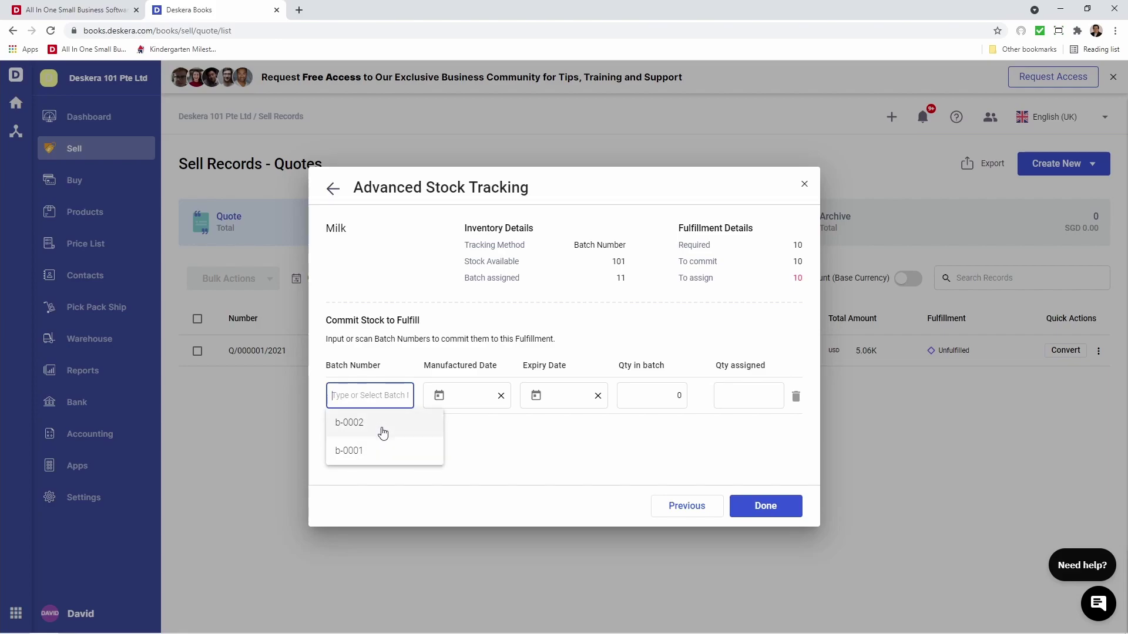
click(380, 427)
click(356, 437)
click(355, 432)
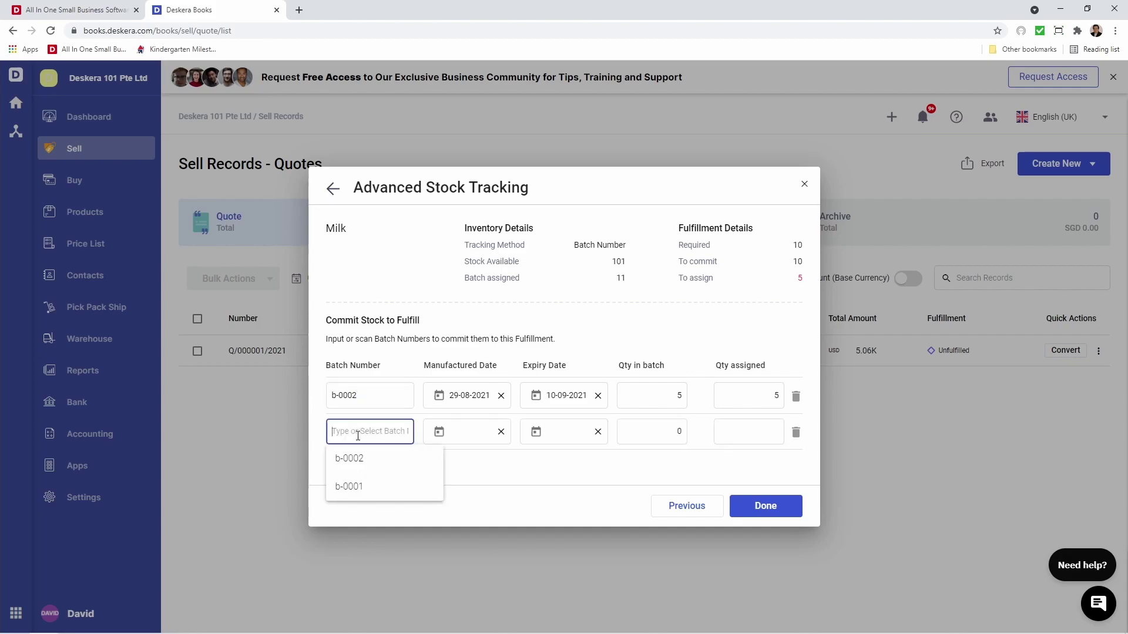
click(363, 487)
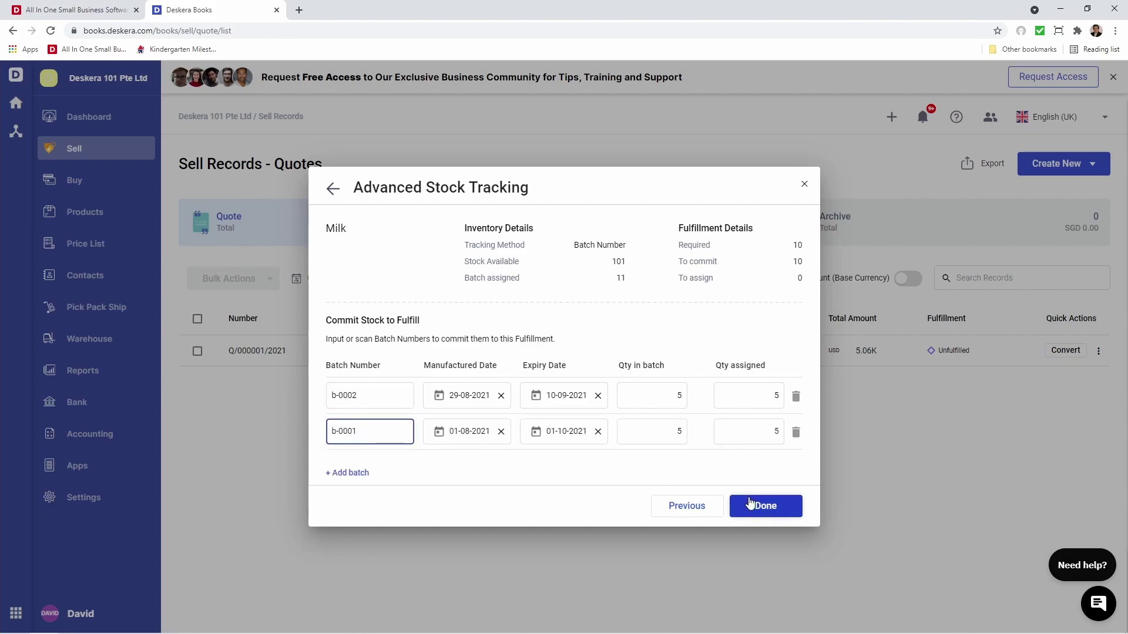
click(750, 504)
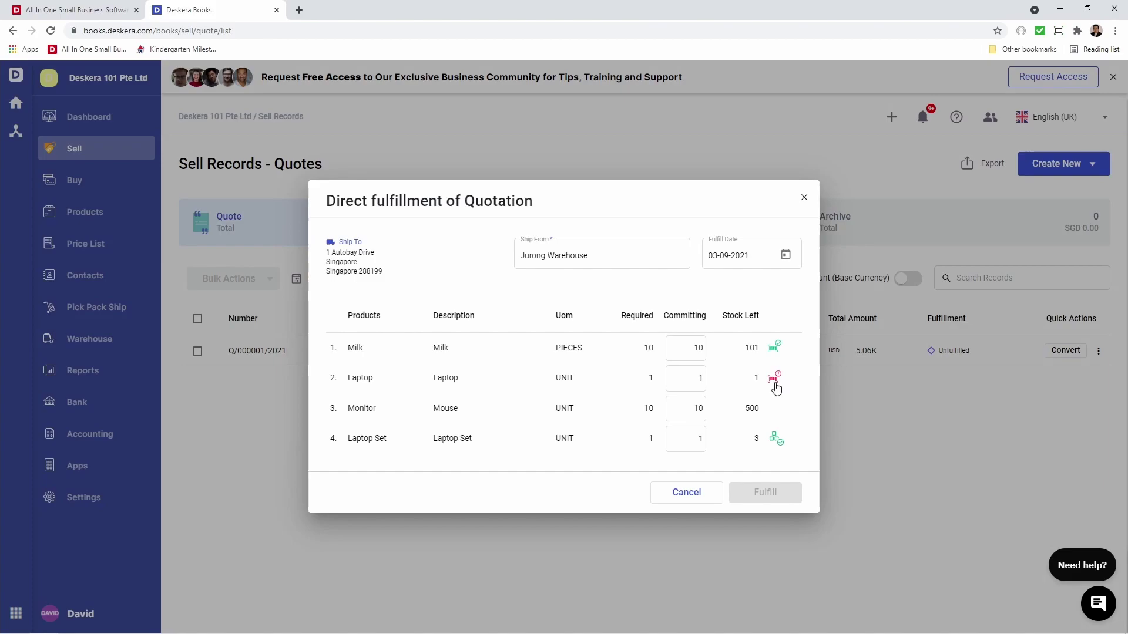
- Assign serial number s-003 to the Laptop line and fulfill the quotation
click(774, 382)
click(677, 333)
text(s)
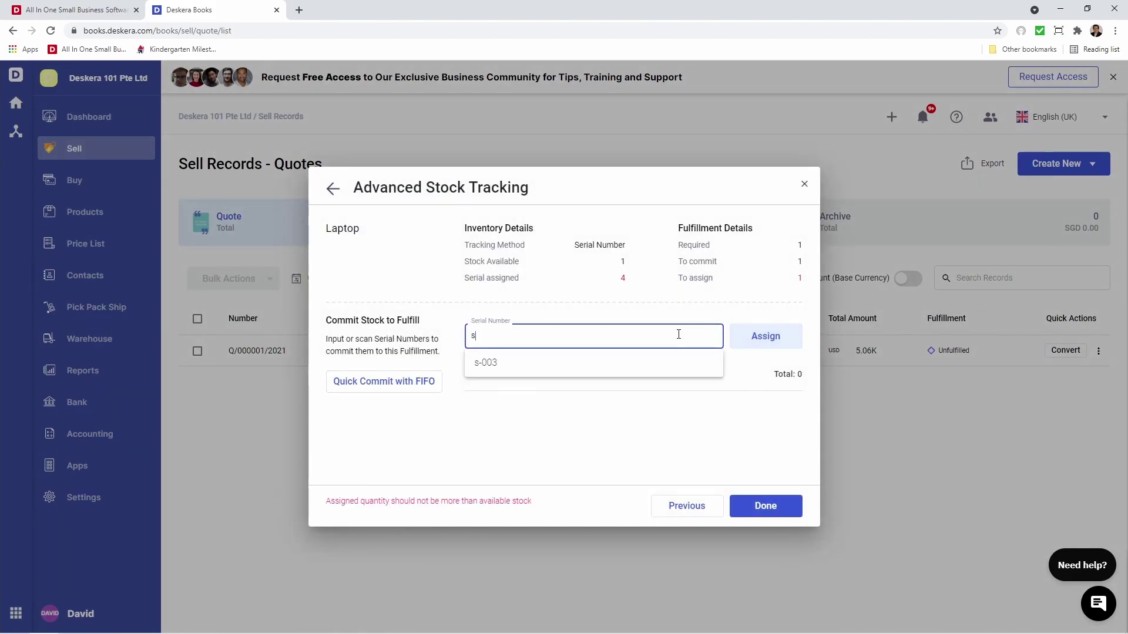
click(508, 363)
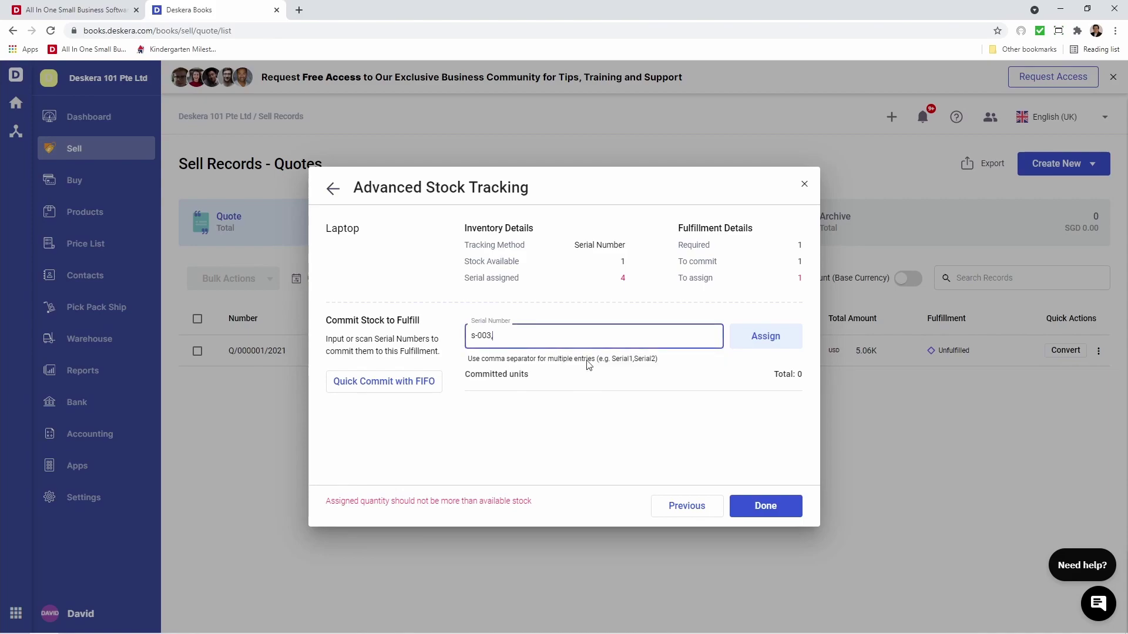
click(736, 341)
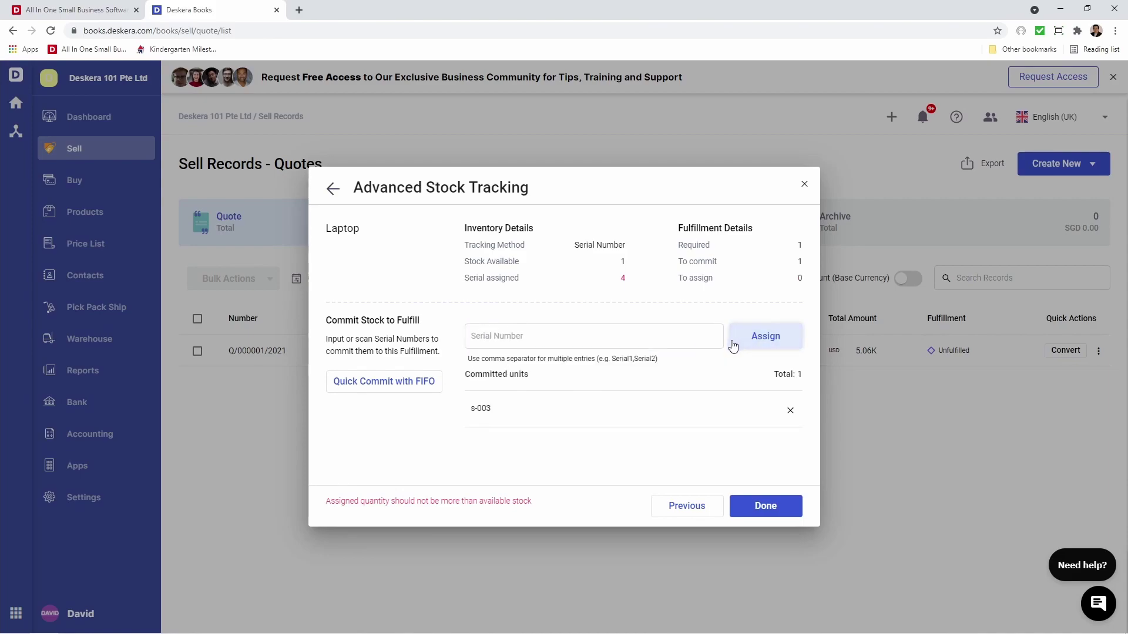
click(758, 506)
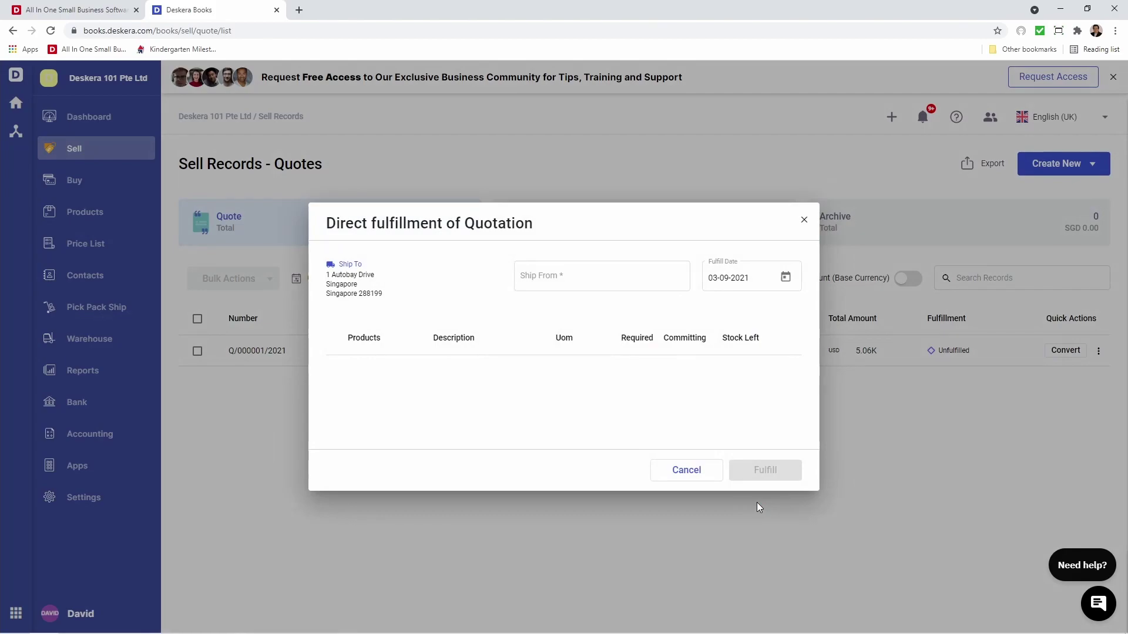
click(758, 507)
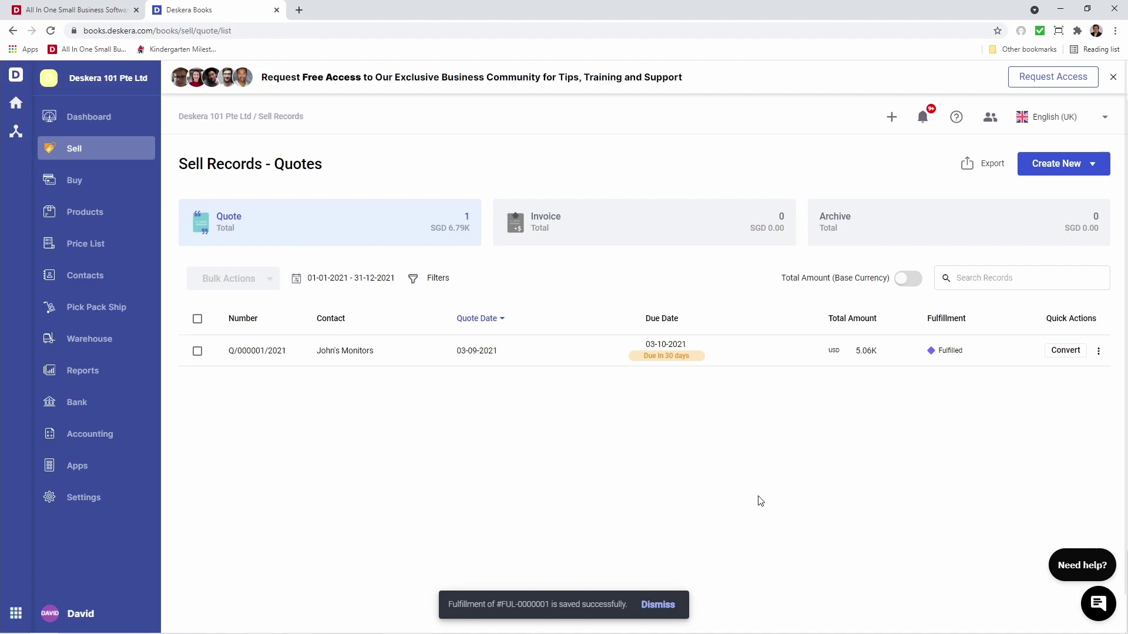
- Convert the John's Monitors quote to an invoice and open that invoice from the invoice records
click(1062, 351)
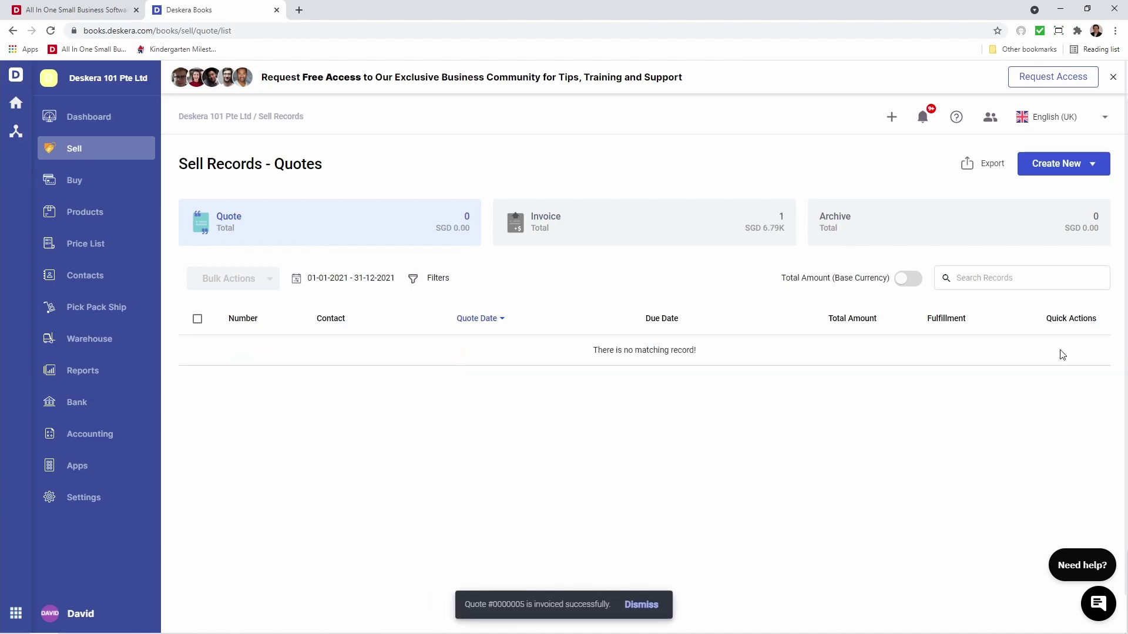
click(633, 221)
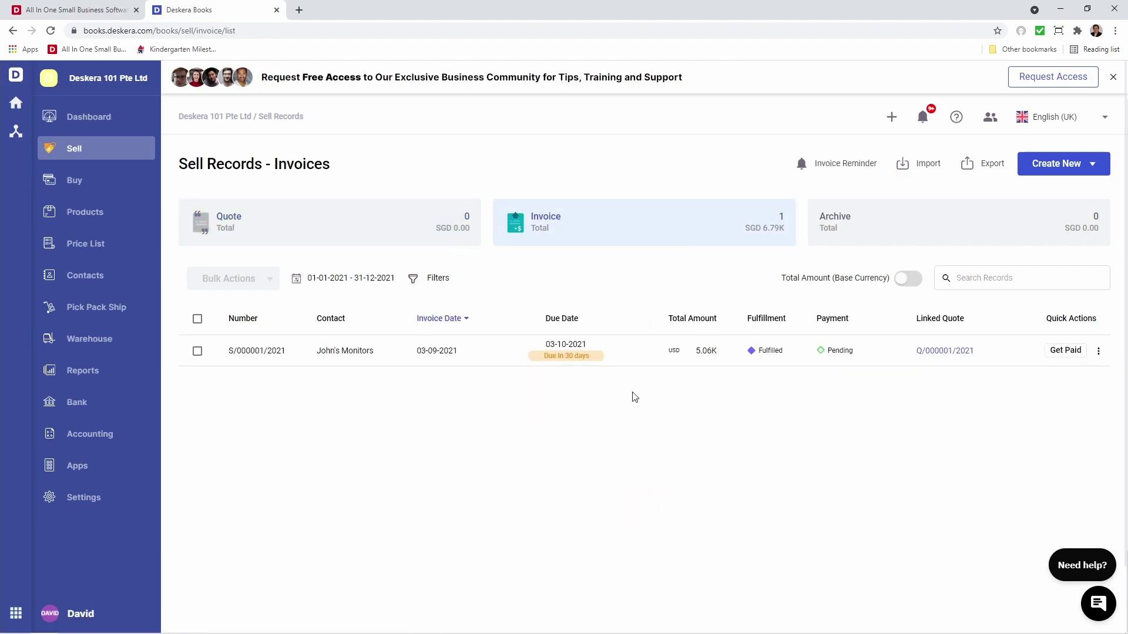
click(1098, 352)
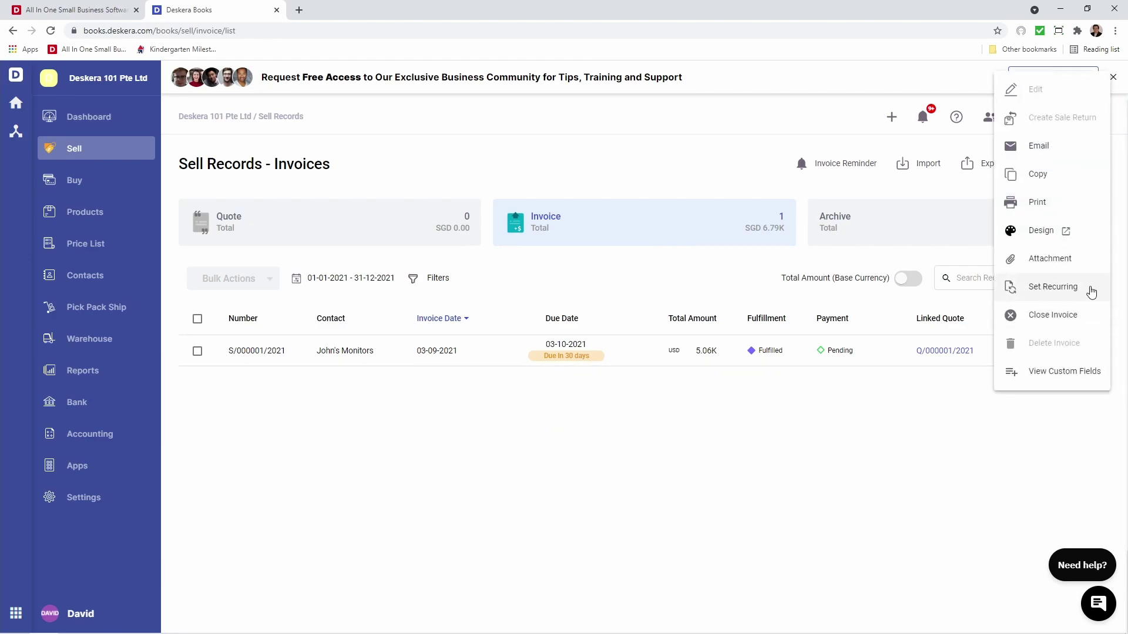
click(1090, 292)
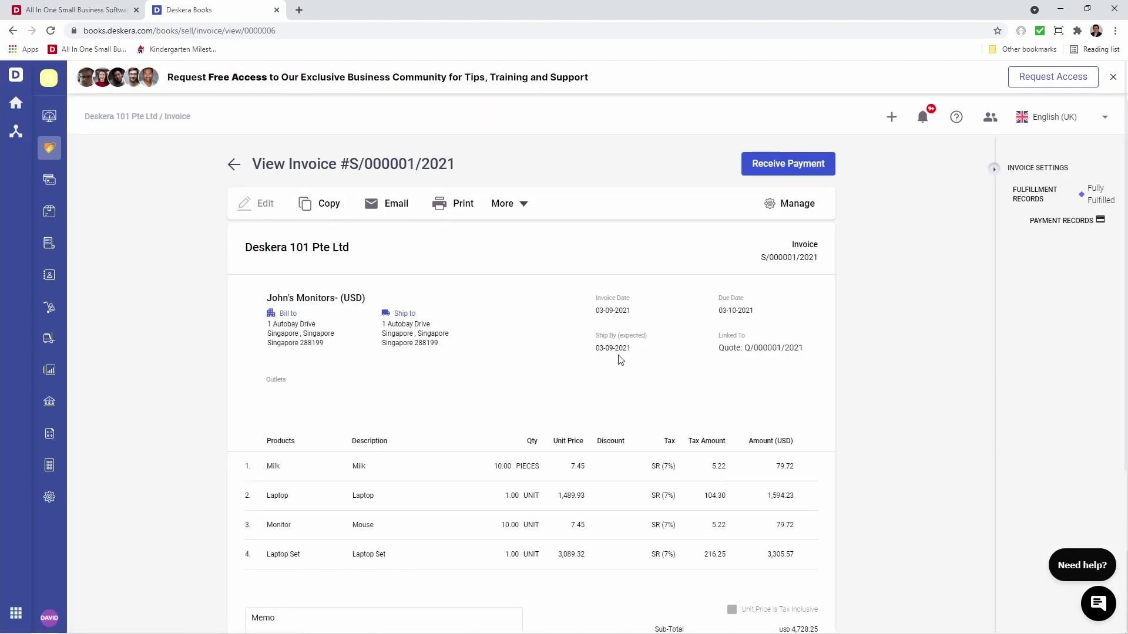
- Open the recurring document setup for the invoice and enable recurrence
click(505, 207)
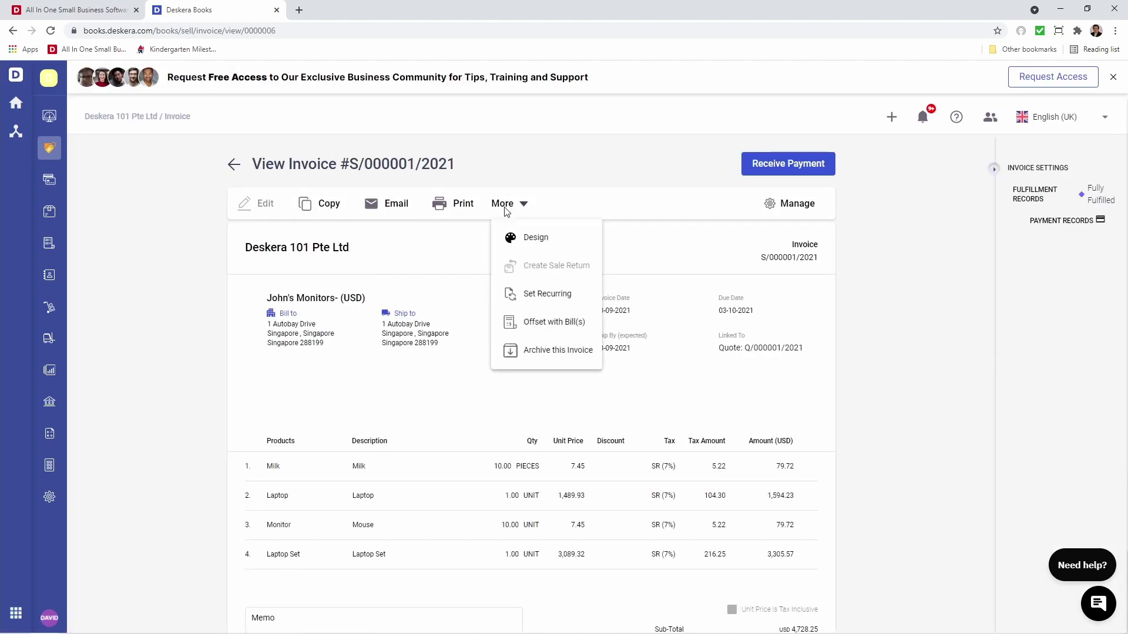
click(557, 294)
click(444, 282)
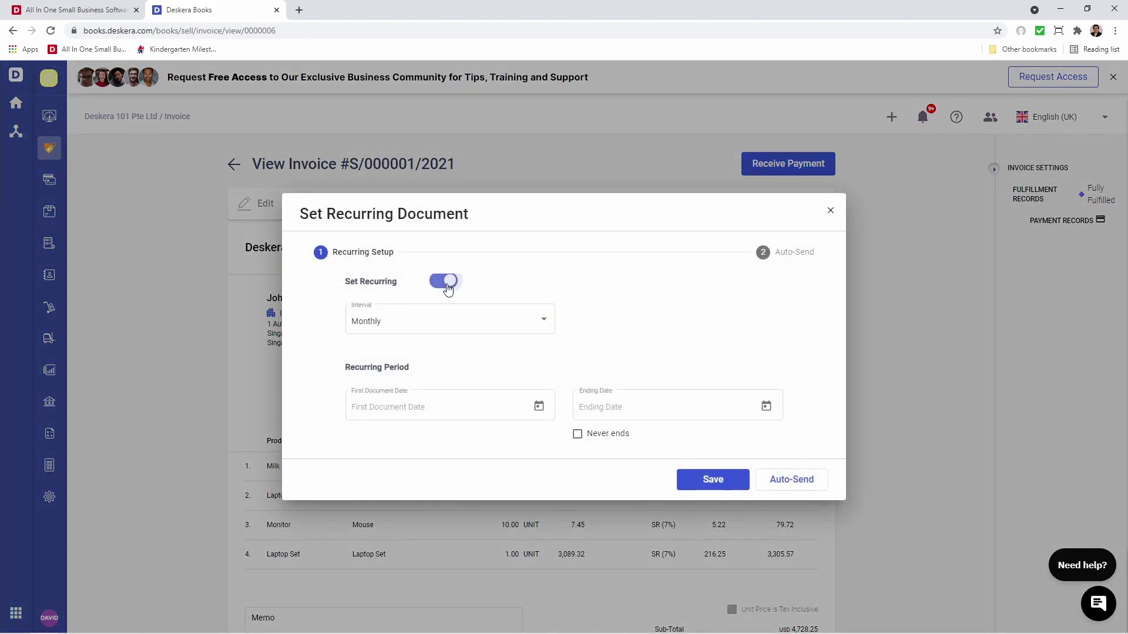
click(523, 321)
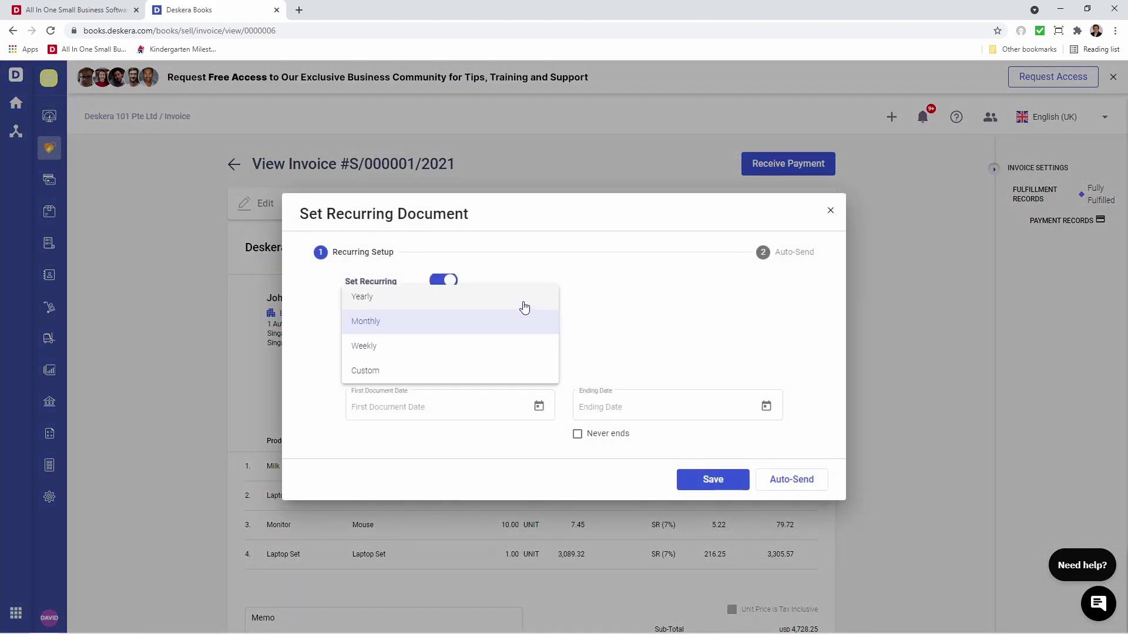
click(521, 372)
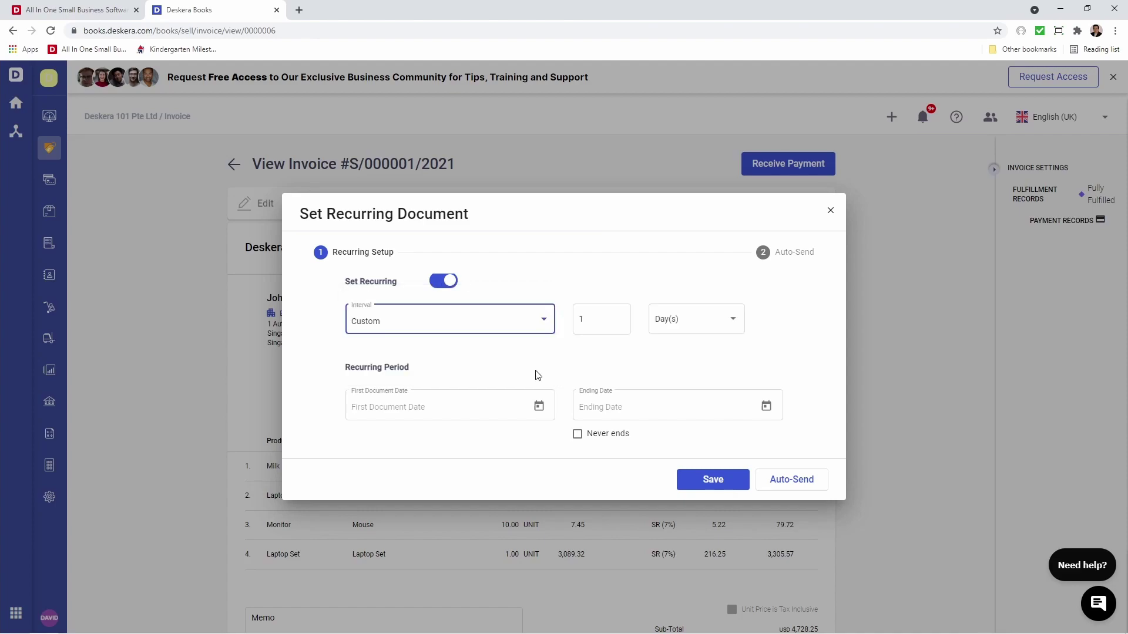
click(713, 332)
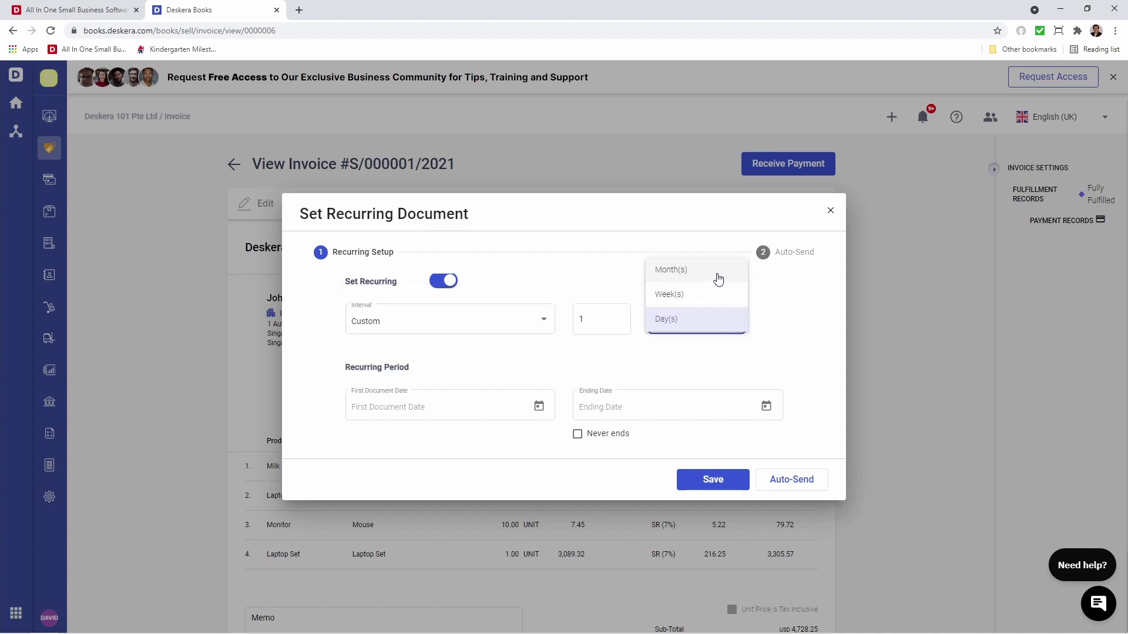
click(653, 371)
- Set a weekly recurring interval with the first document date 04-09-2021 and the ending date 30-09-2021
click(517, 322)
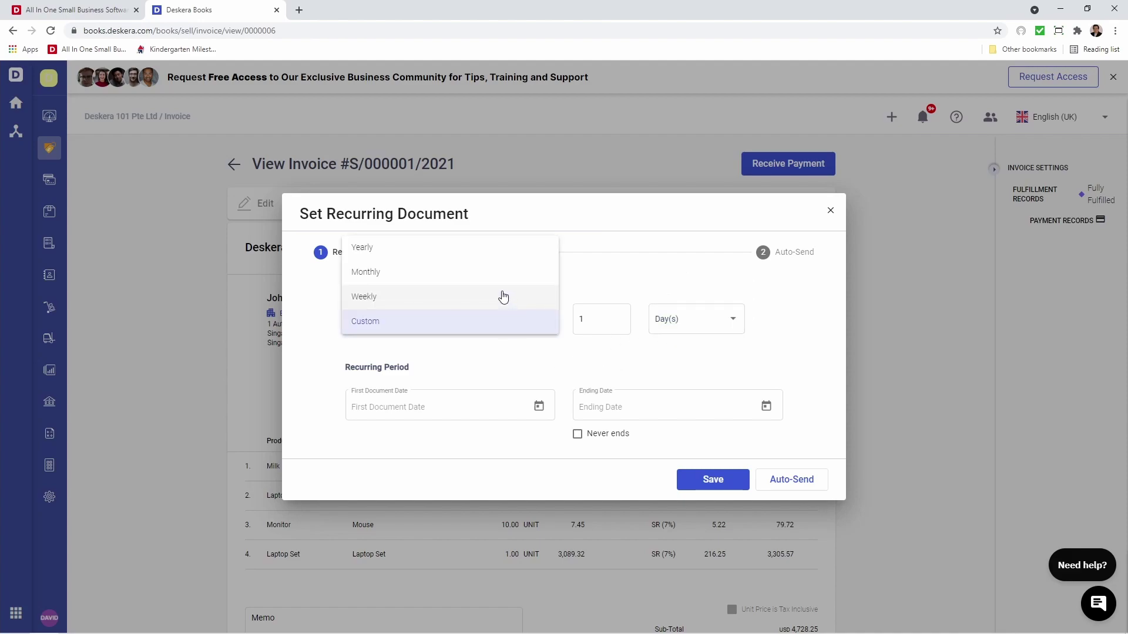
click(503, 296)
click(538, 406)
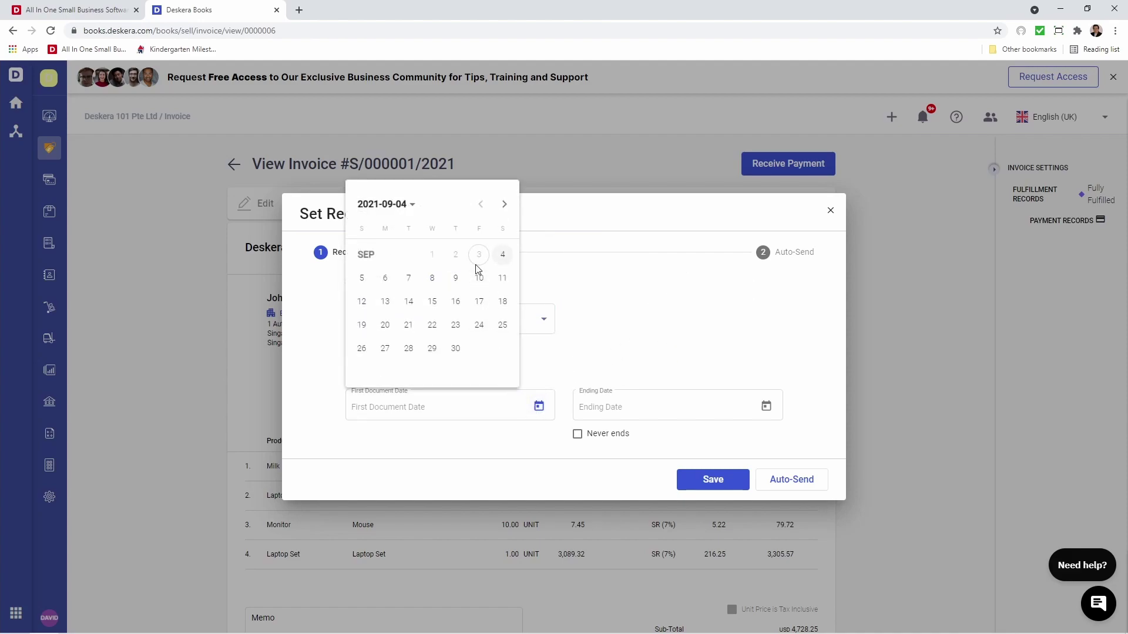
click(502, 255)
click(766, 401)
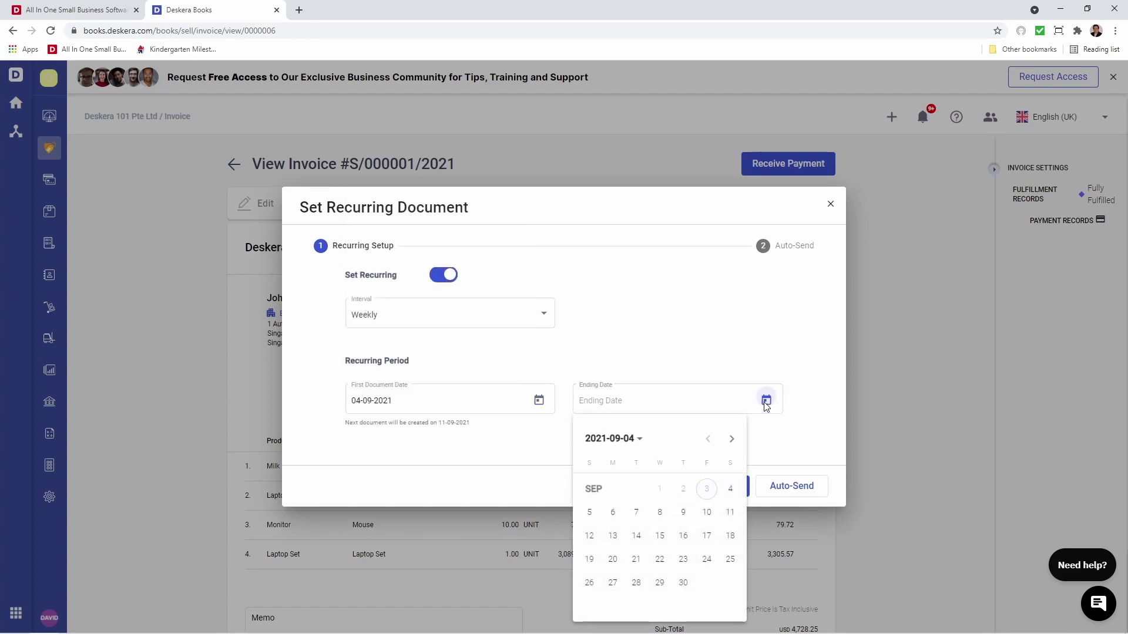
click(683, 583)
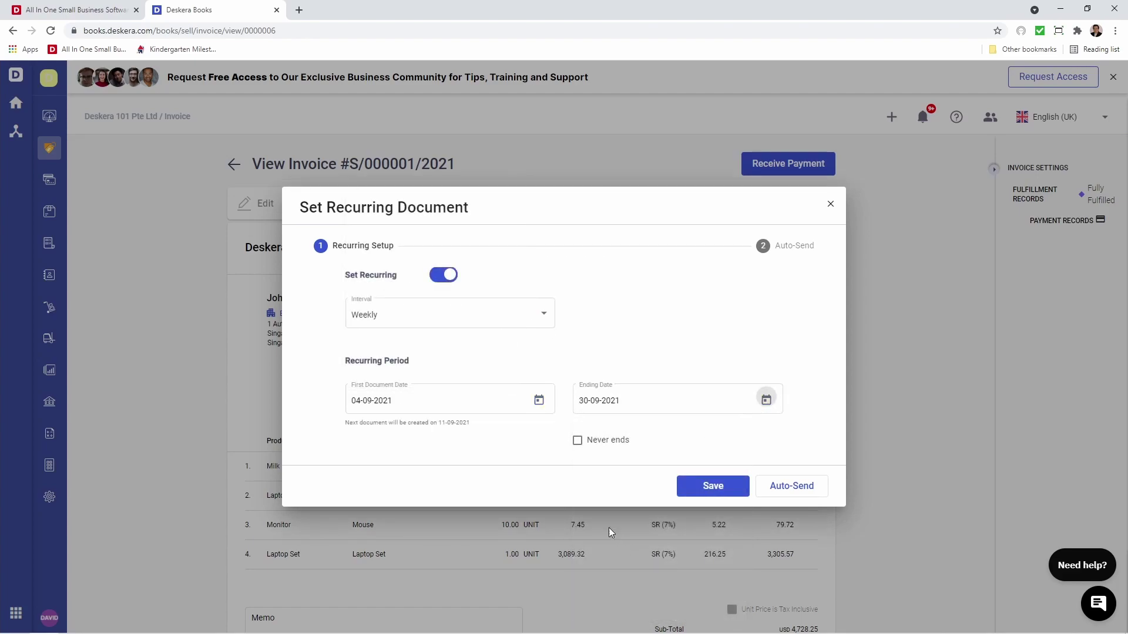
click(627, 447)
- Continue to the auto-send settings and add the Contact Name placeholder followed by a comma to the email greeting
click(810, 495)
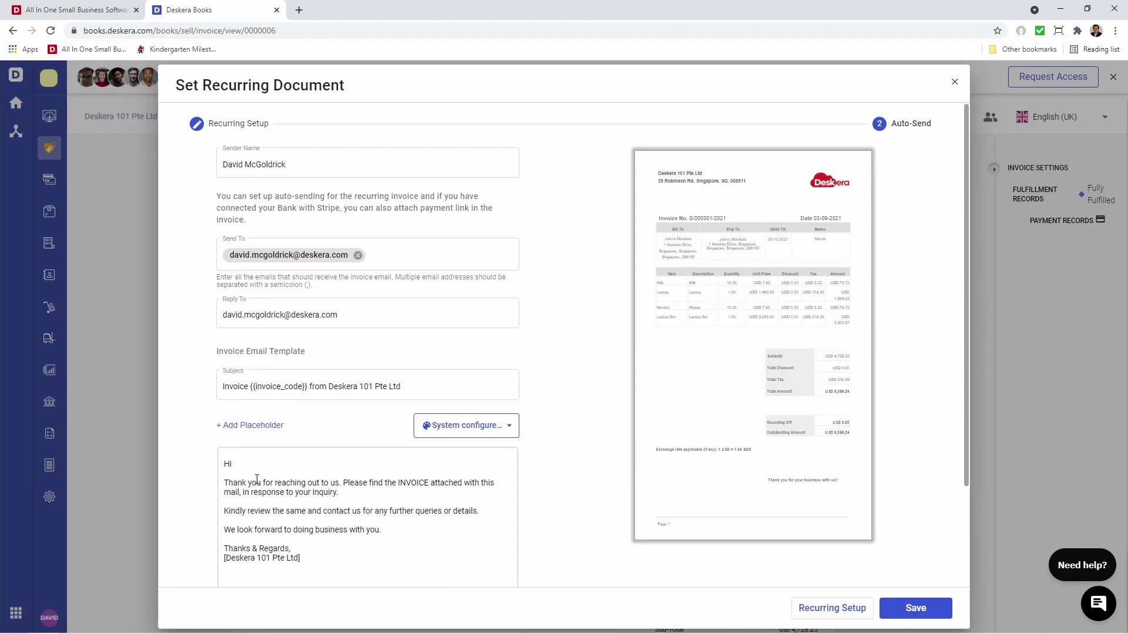
scroll(253, 482, down, 3)
click(257, 339)
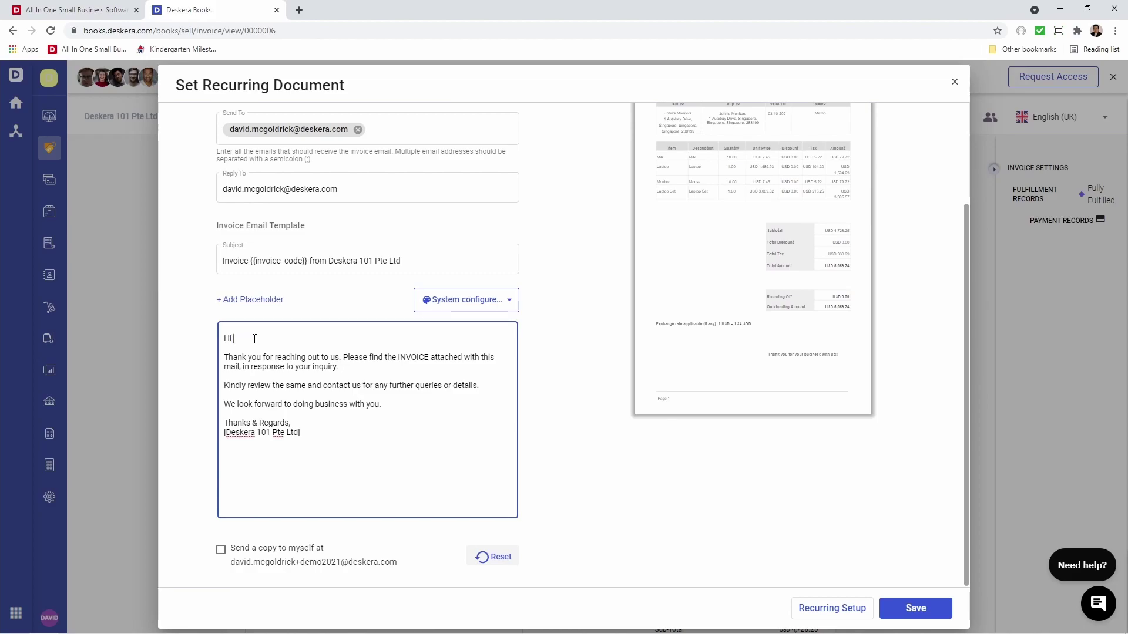
click(244, 300)
click(259, 336)
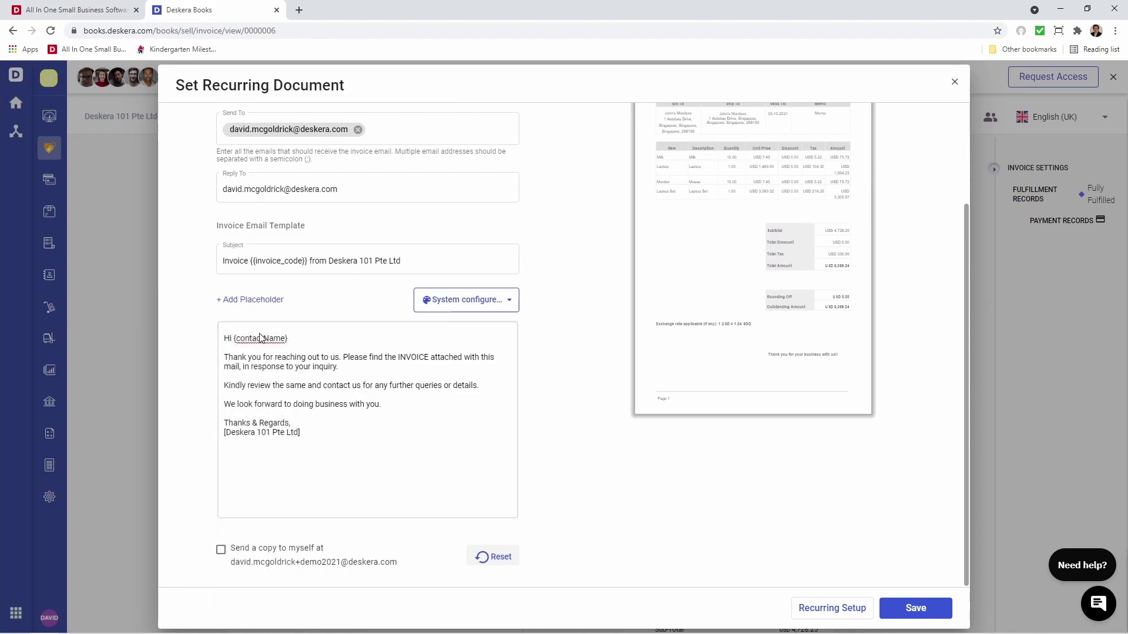
click(305, 341)
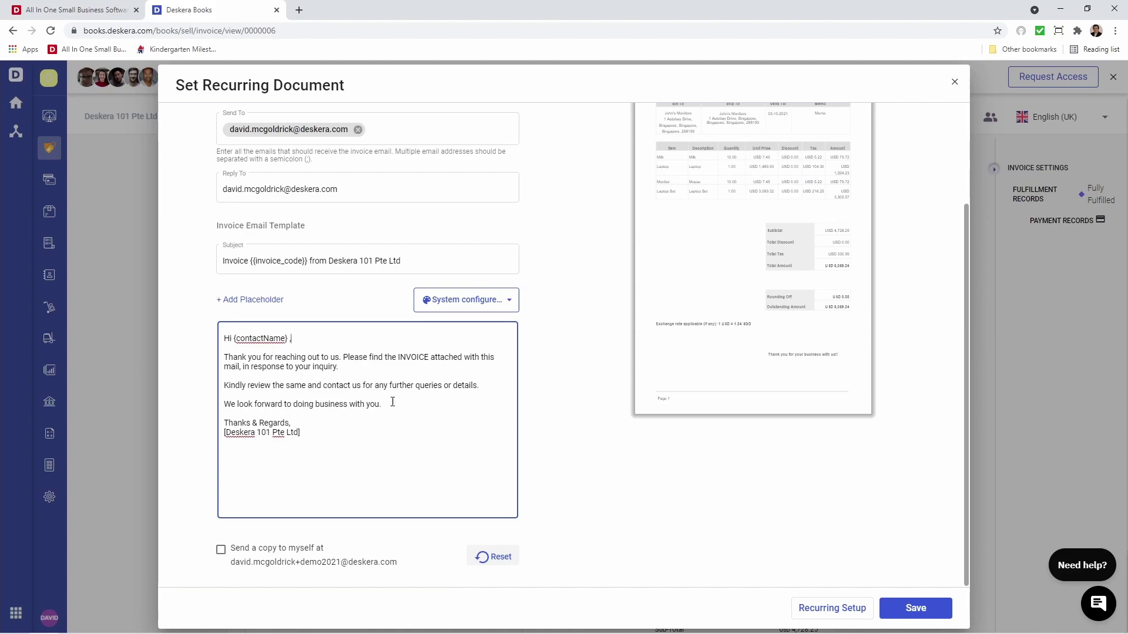
- Choose the system configured template for the invoice email and save the recurring auto-send setup
click(269, 305)
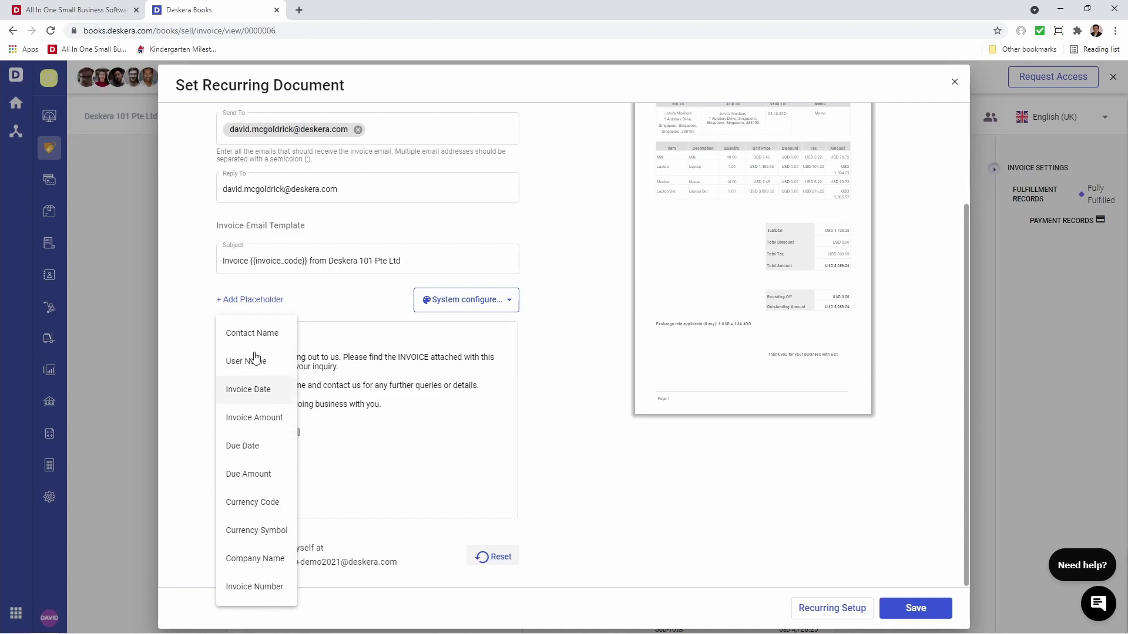
click(484, 451)
click(503, 307)
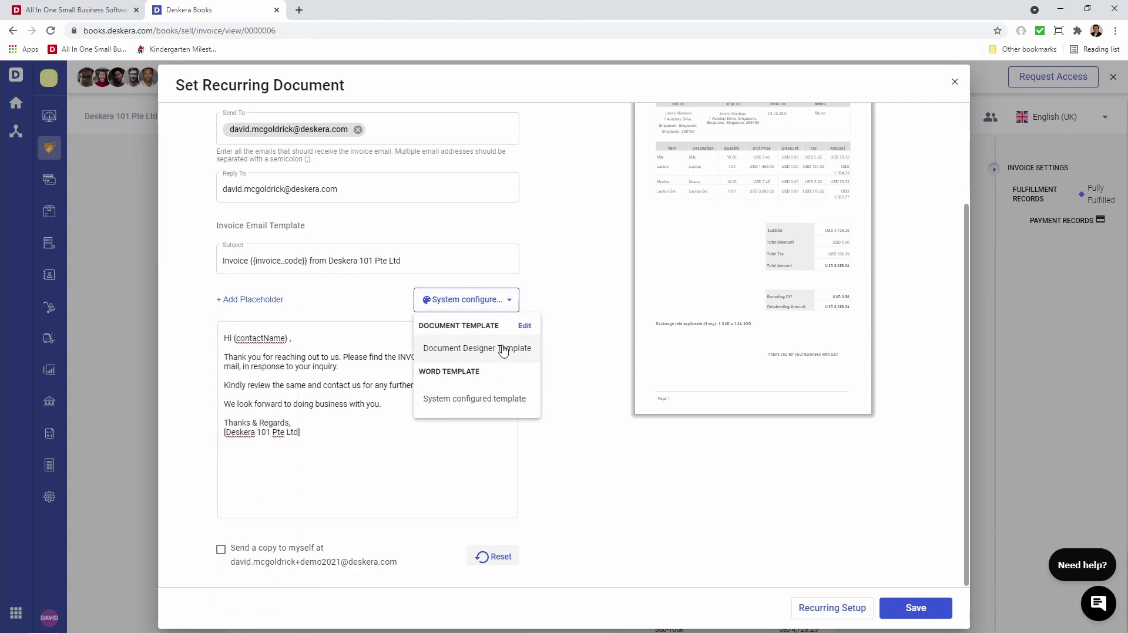
click(500, 398)
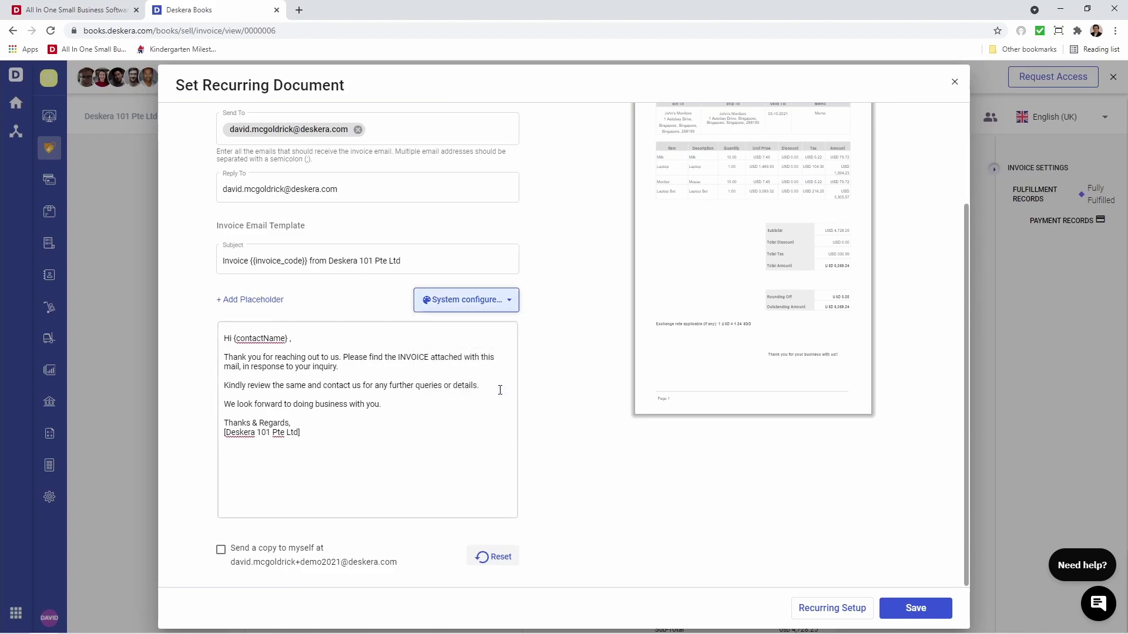
click(221, 550)
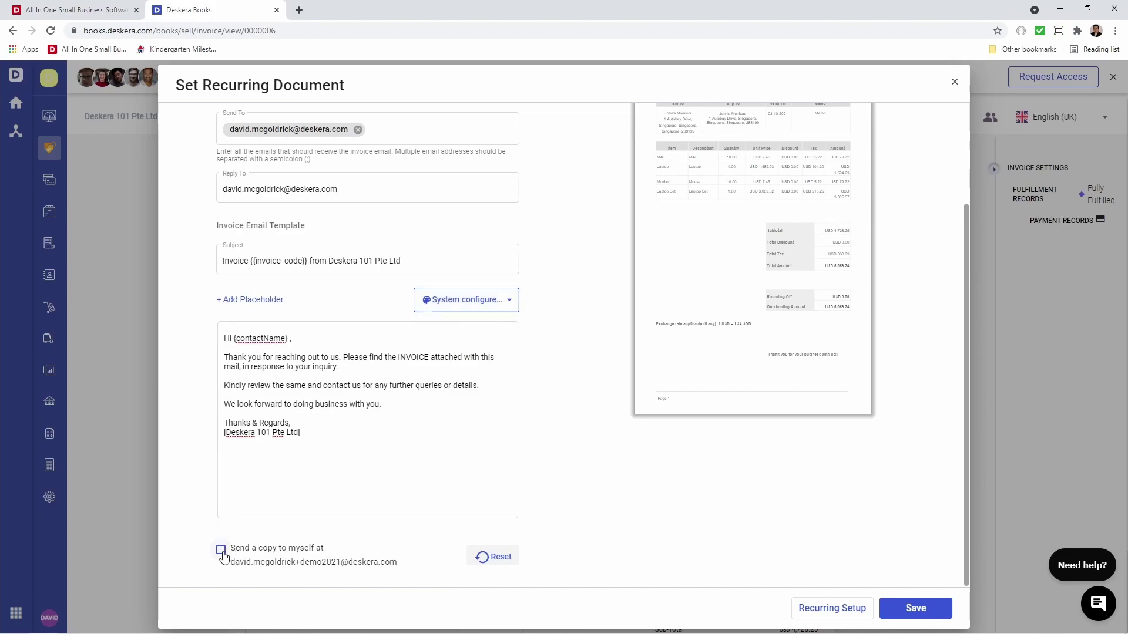
click(914, 607)
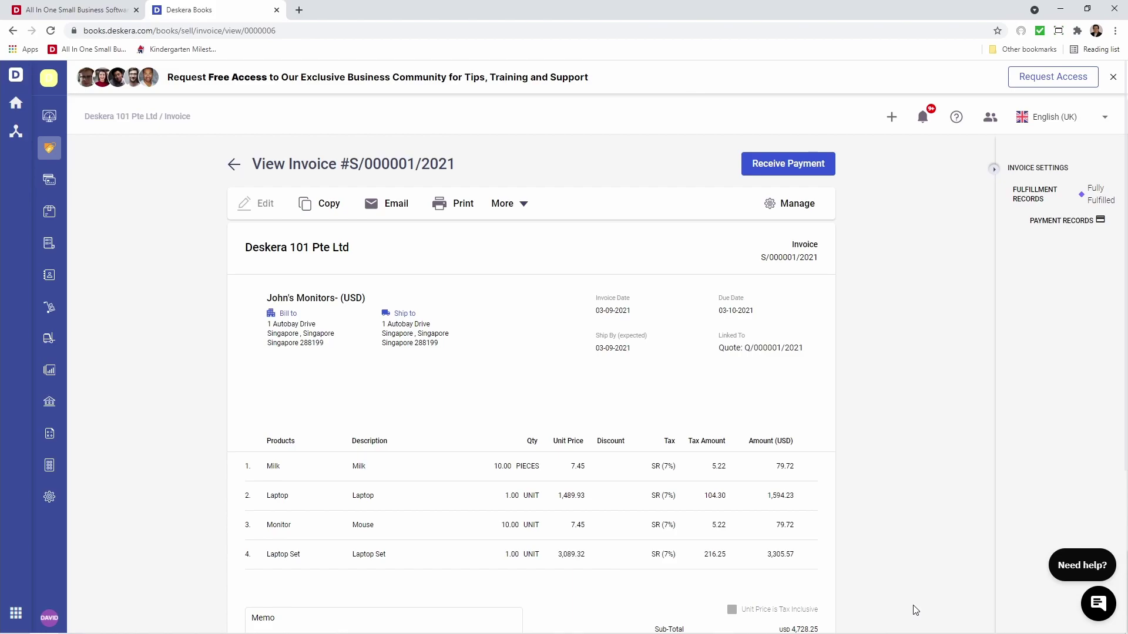
- Start a new sales quote for John's Monitors and set its outlet to Changi
click(237, 165)
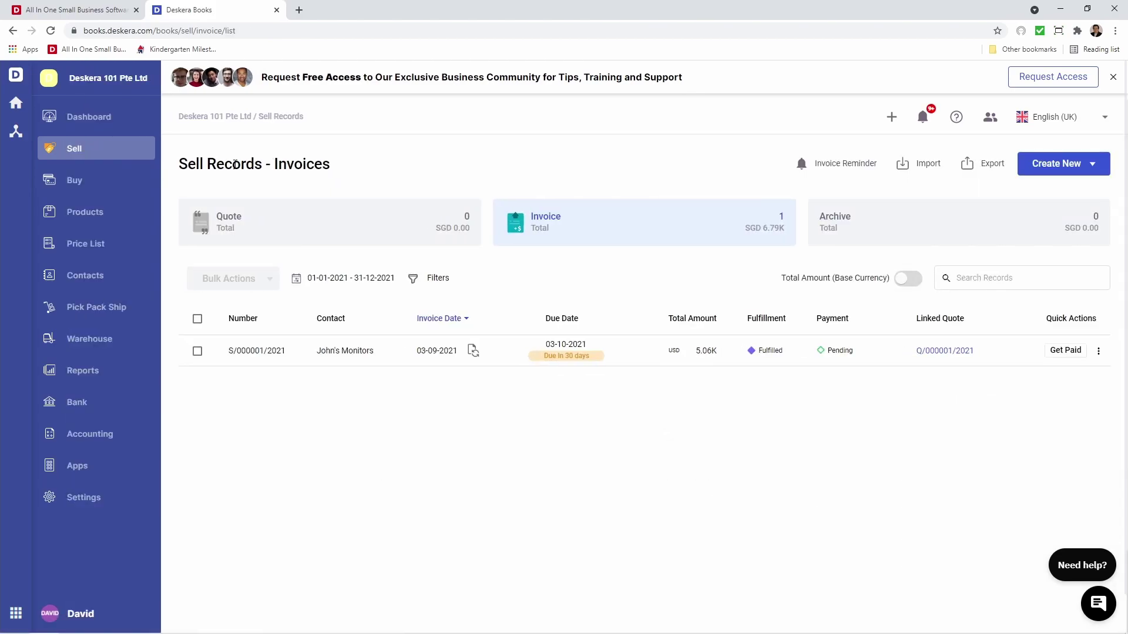
click(255, 228)
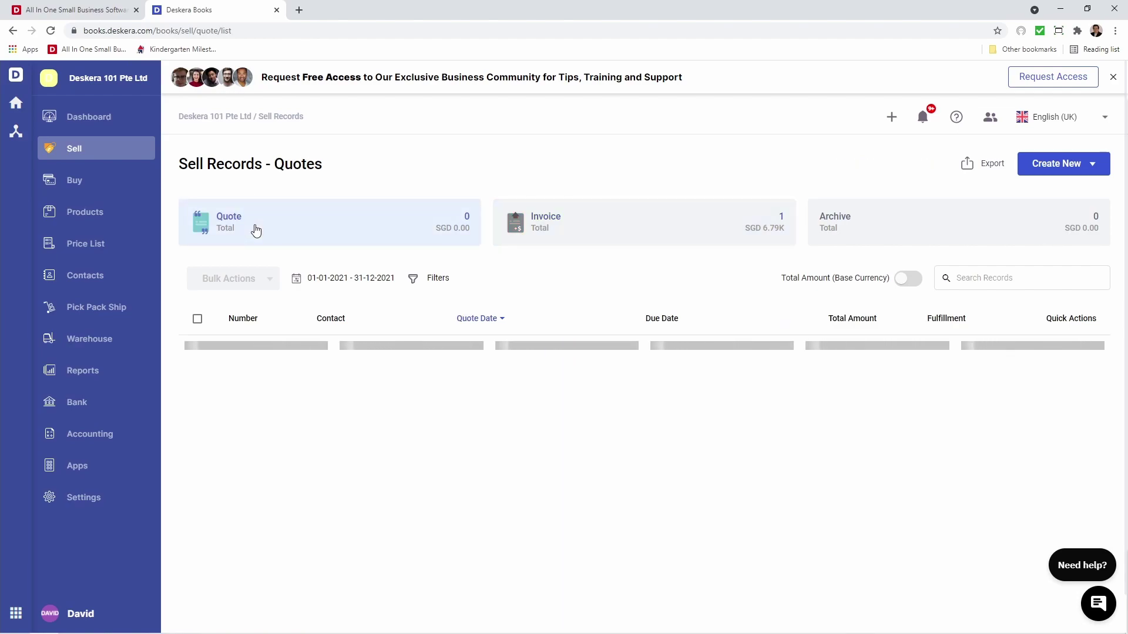
click(1039, 165)
click(1039, 203)
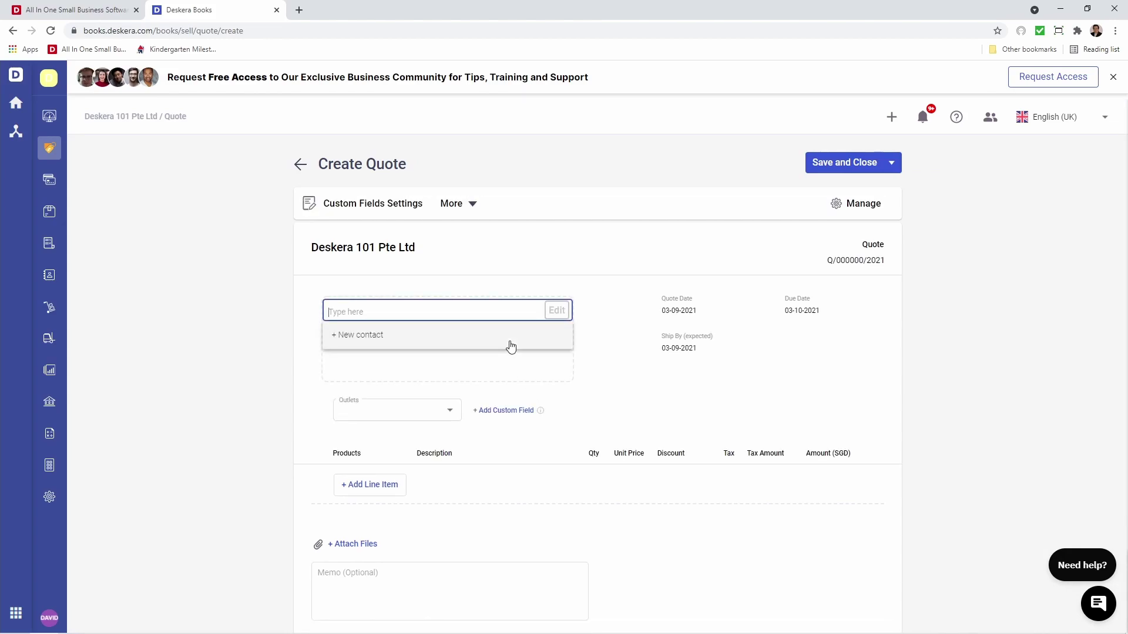
click(446, 391)
click(367, 432)
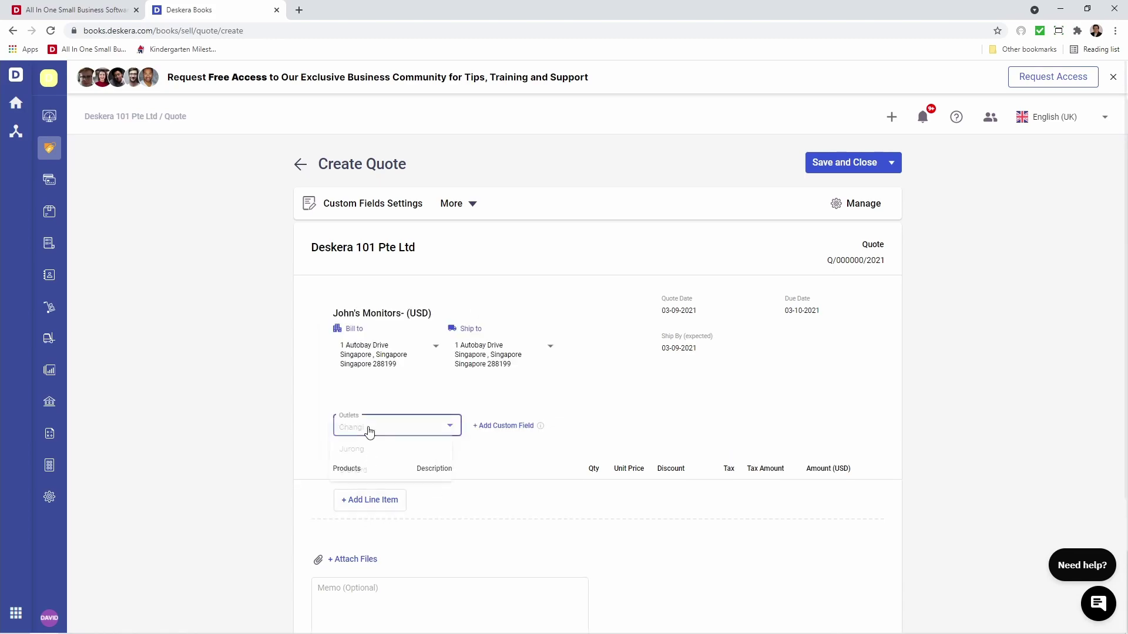
- Add a line item for the Mouse product to the quote with a quantity of 20
click(370, 500)
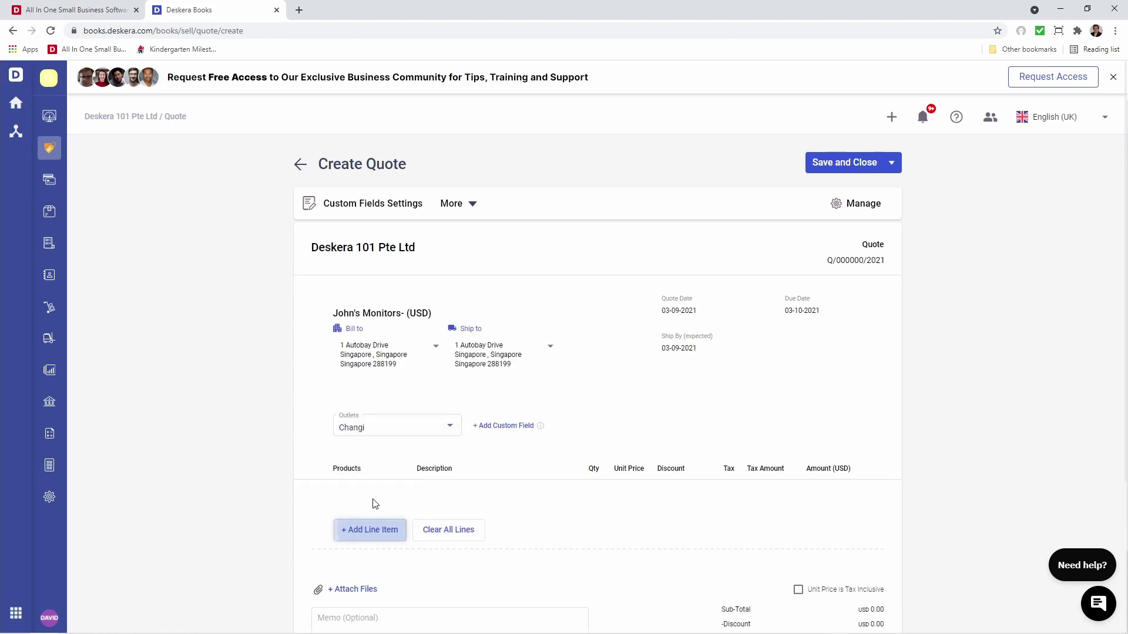
text(mouse)
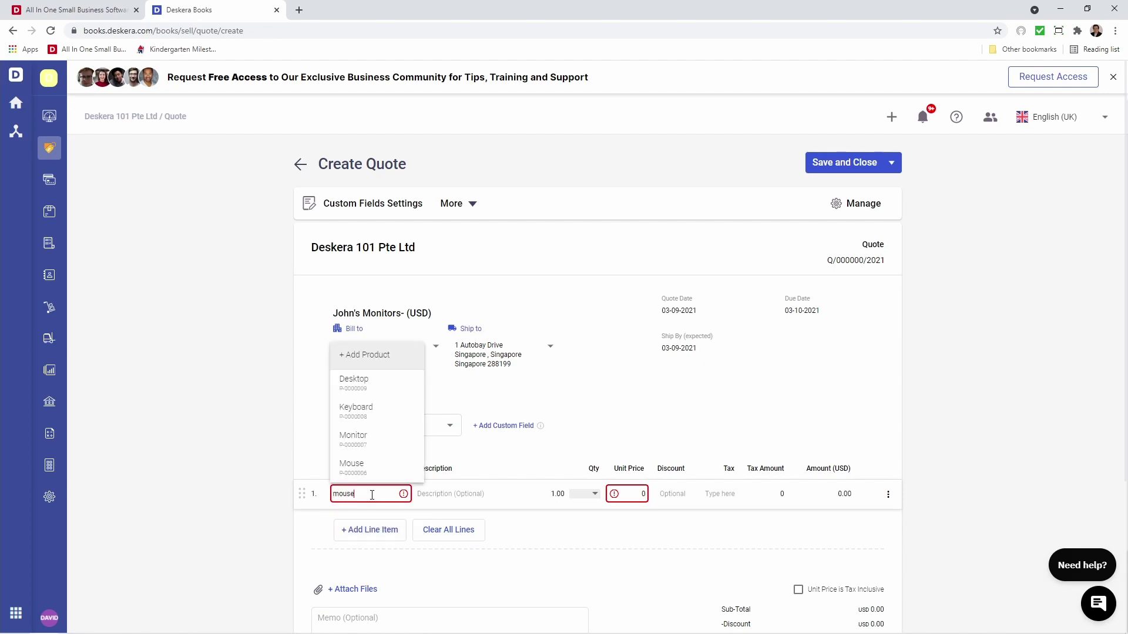
click(353, 468)
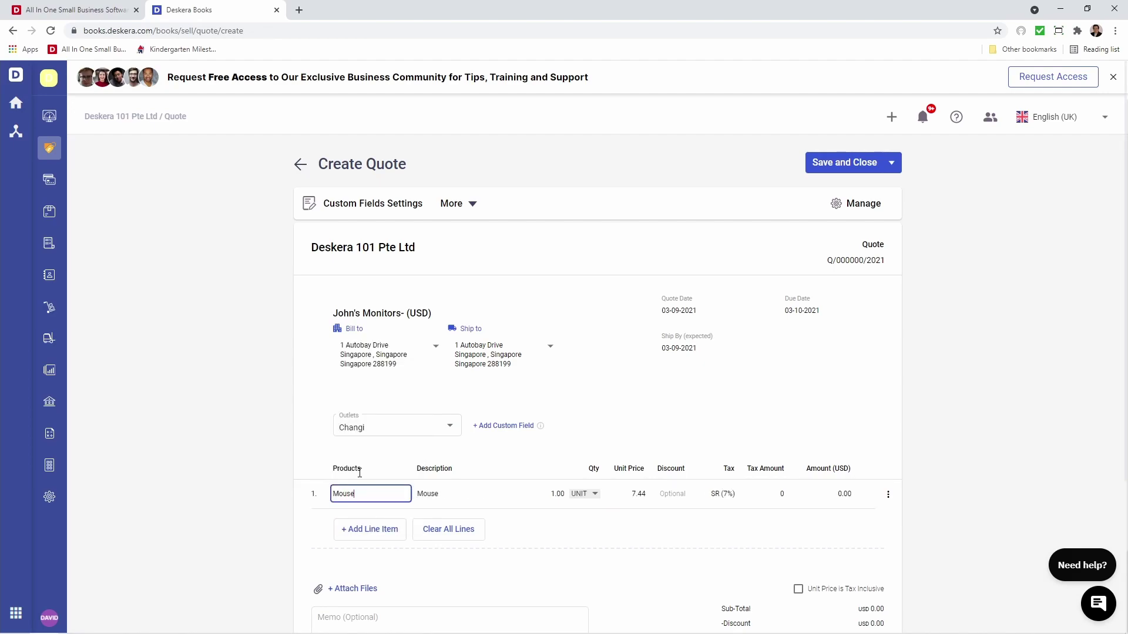
click(545, 497)
key(Delete)
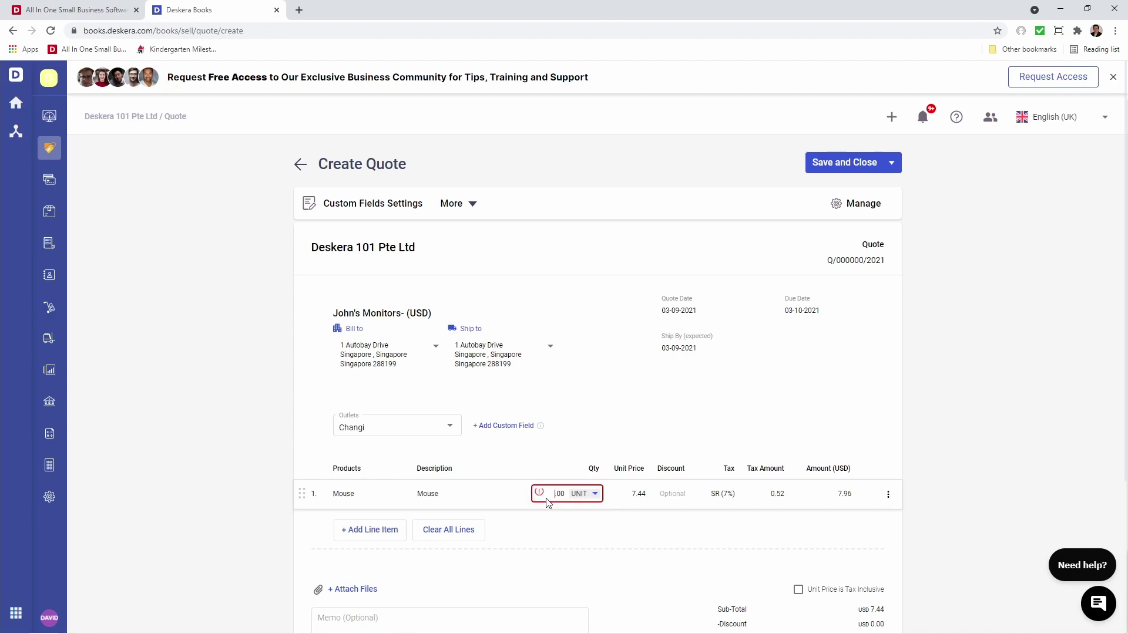
text(20)
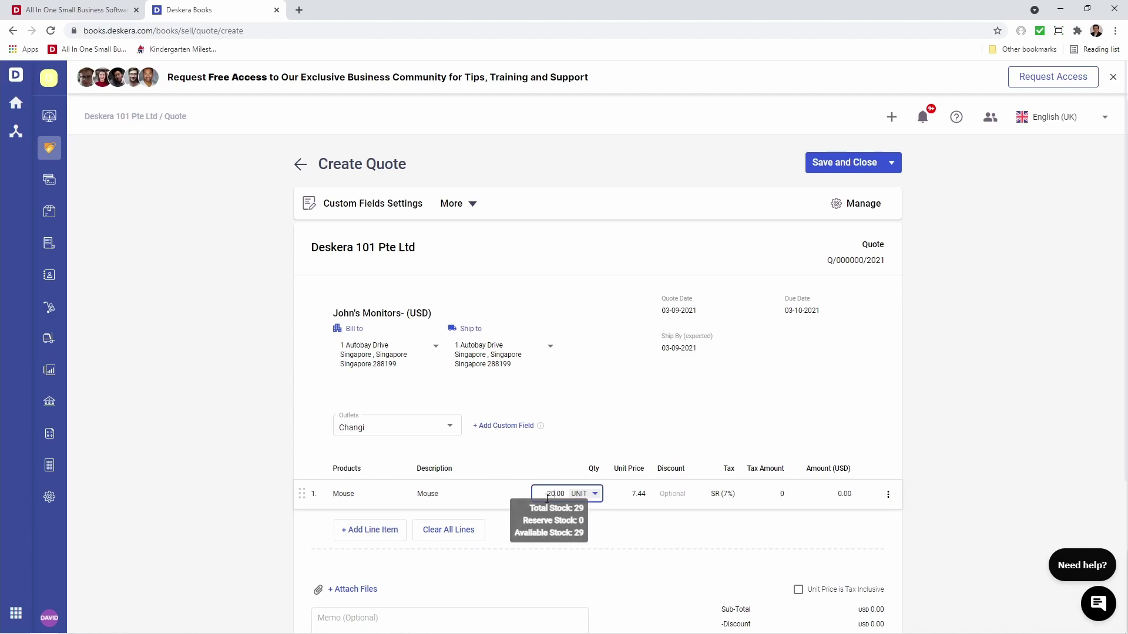
click(553, 460)
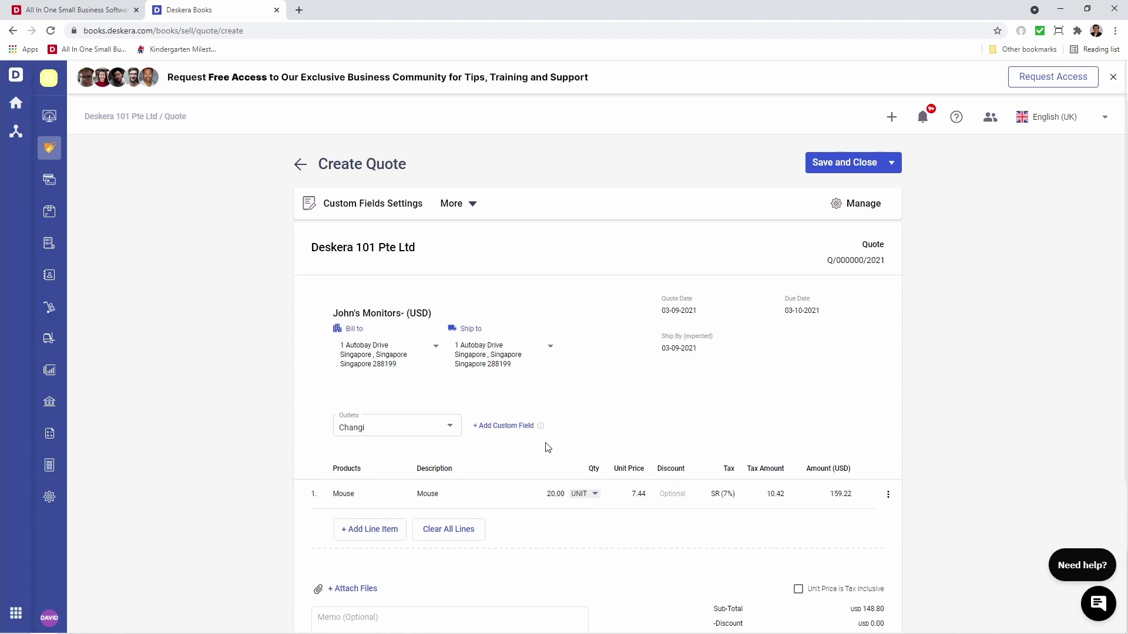
- Change the quote's document currency to SGD, update it, and save and close the quote
click(470, 204)
click(484, 245)
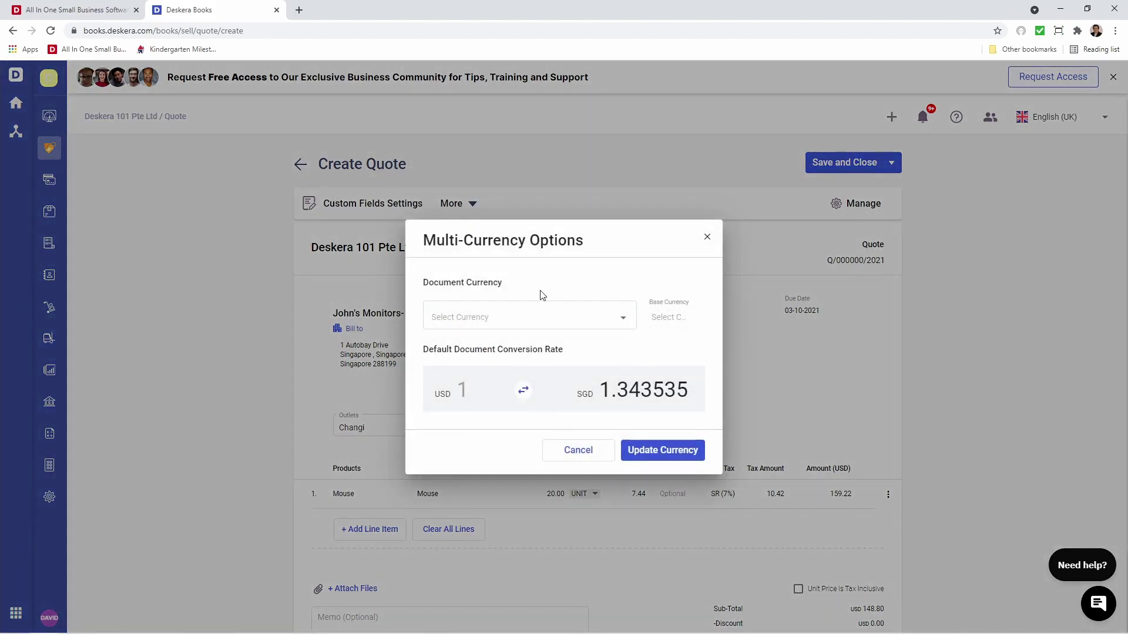
click(546, 320)
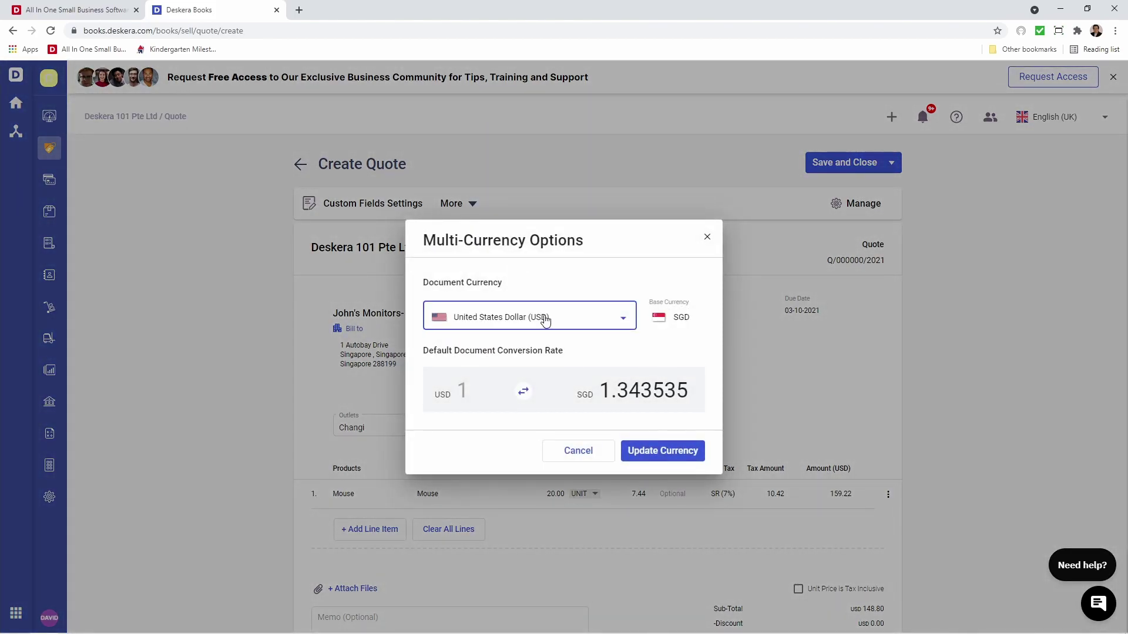
click(545, 320)
click(519, 291)
click(670, 454)
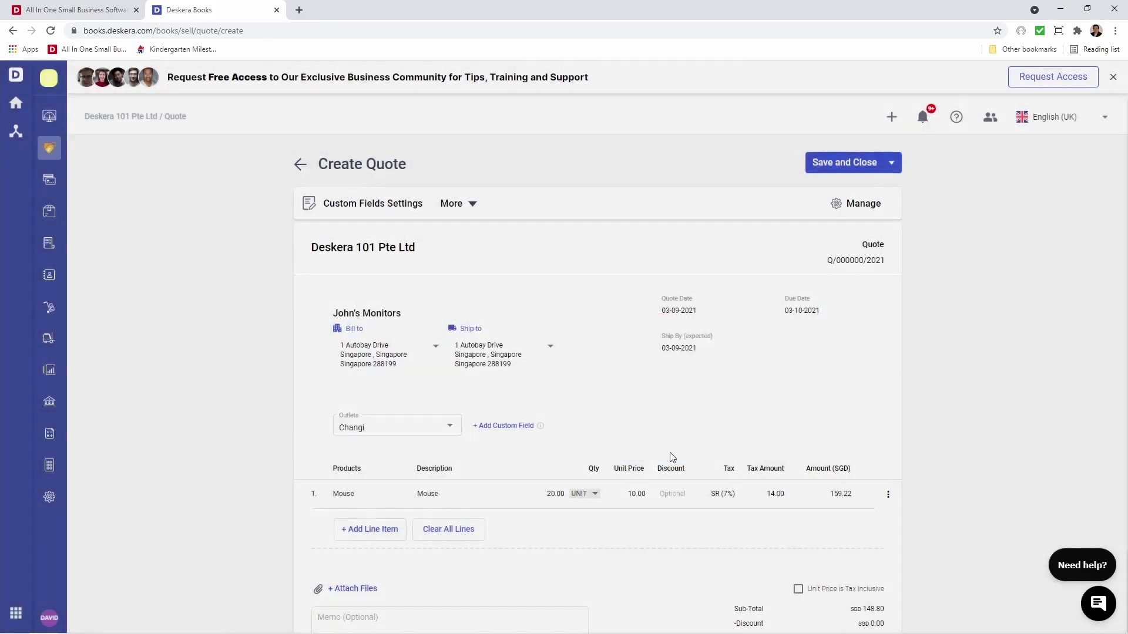
click(831, 165)
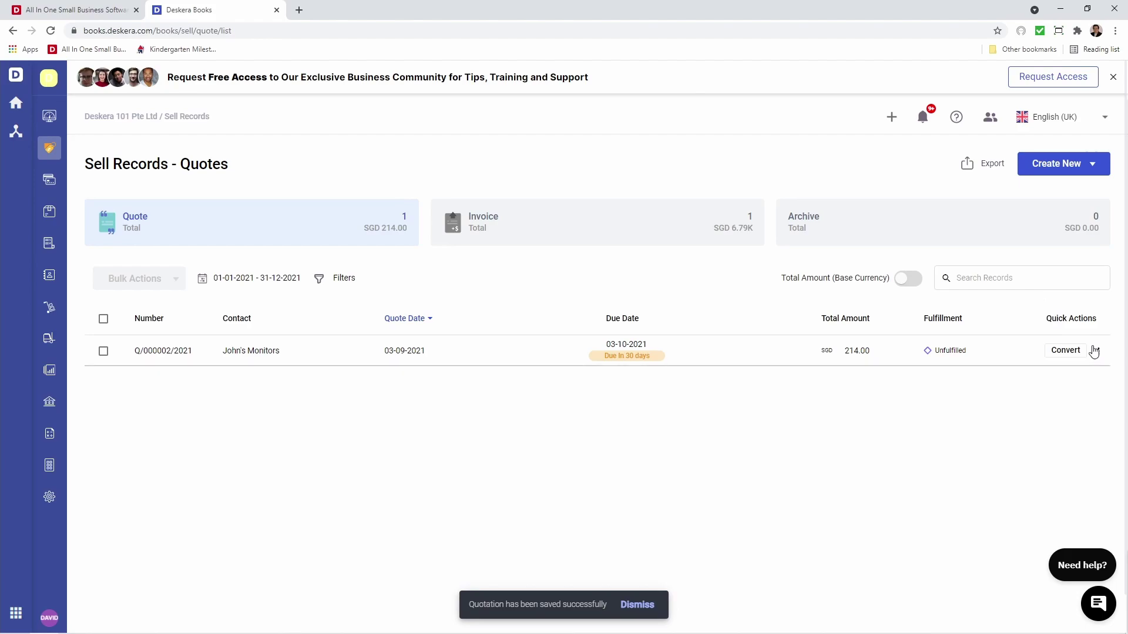
- Review the new quote's invoice conversion options, dismiss them, and send the quote for fulfillment through Pick Pack Ship
click(1063, 352)
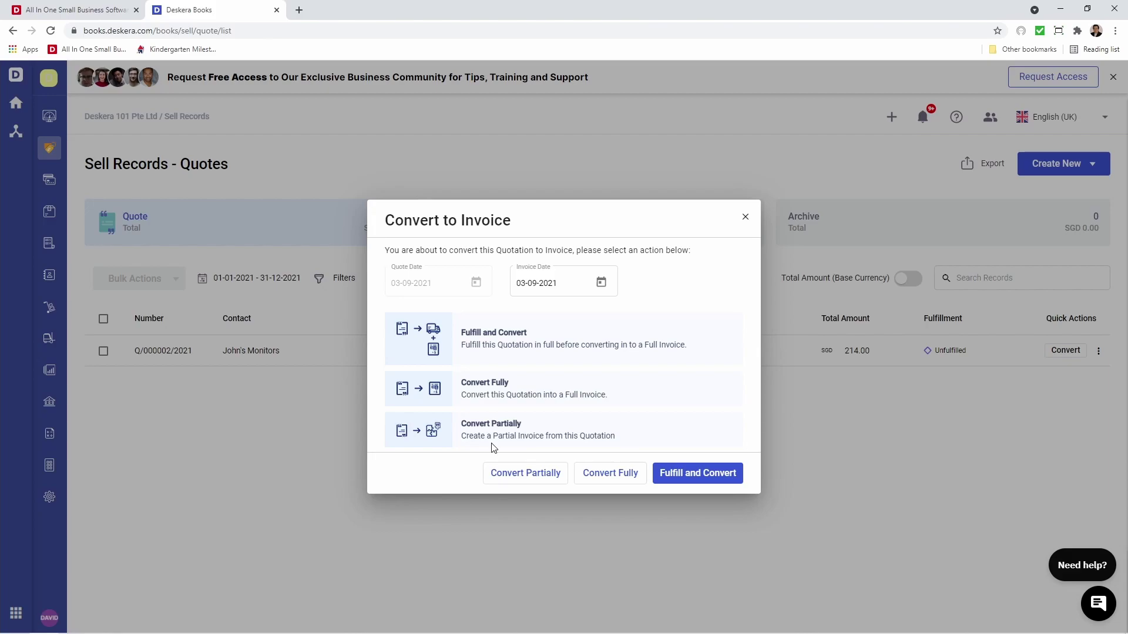
click(746, 217)
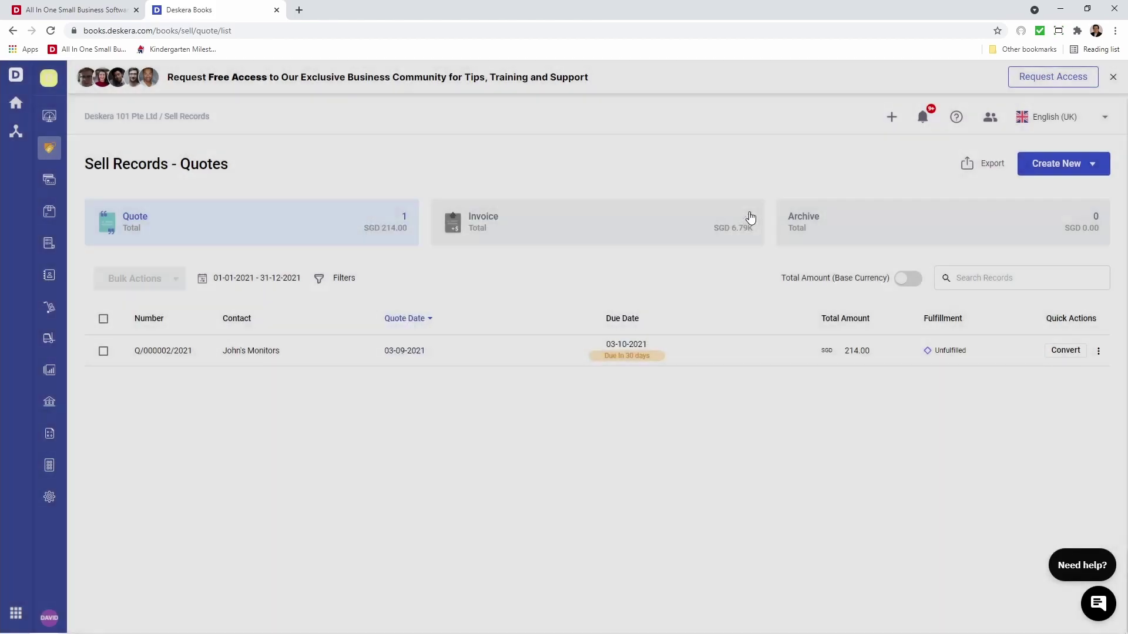
click(1098, 350)
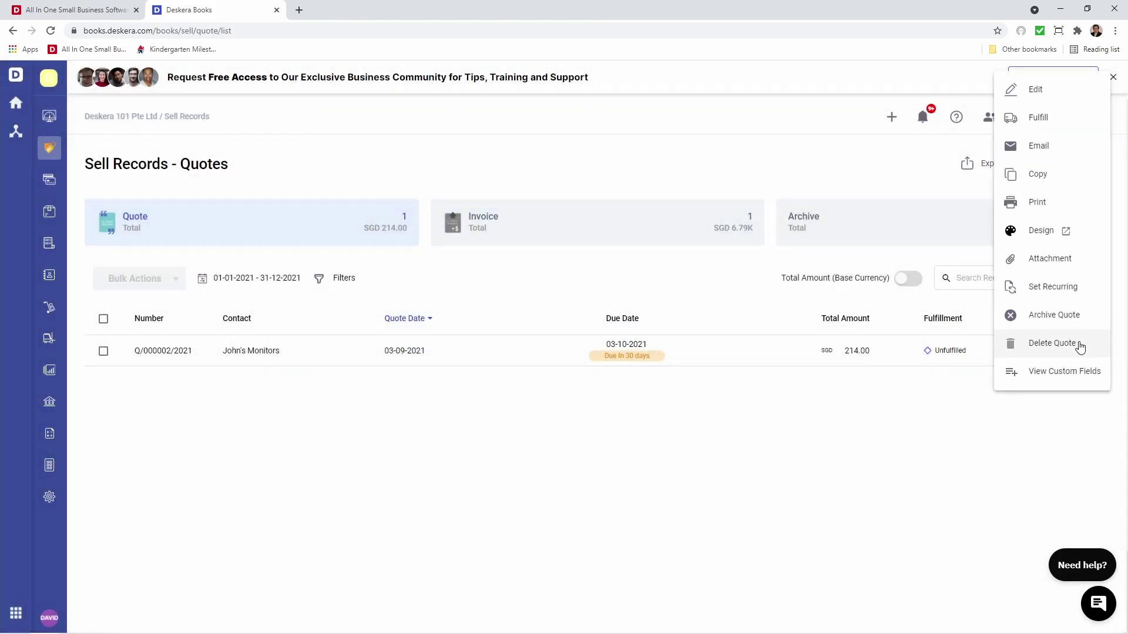
click(1056, 126)
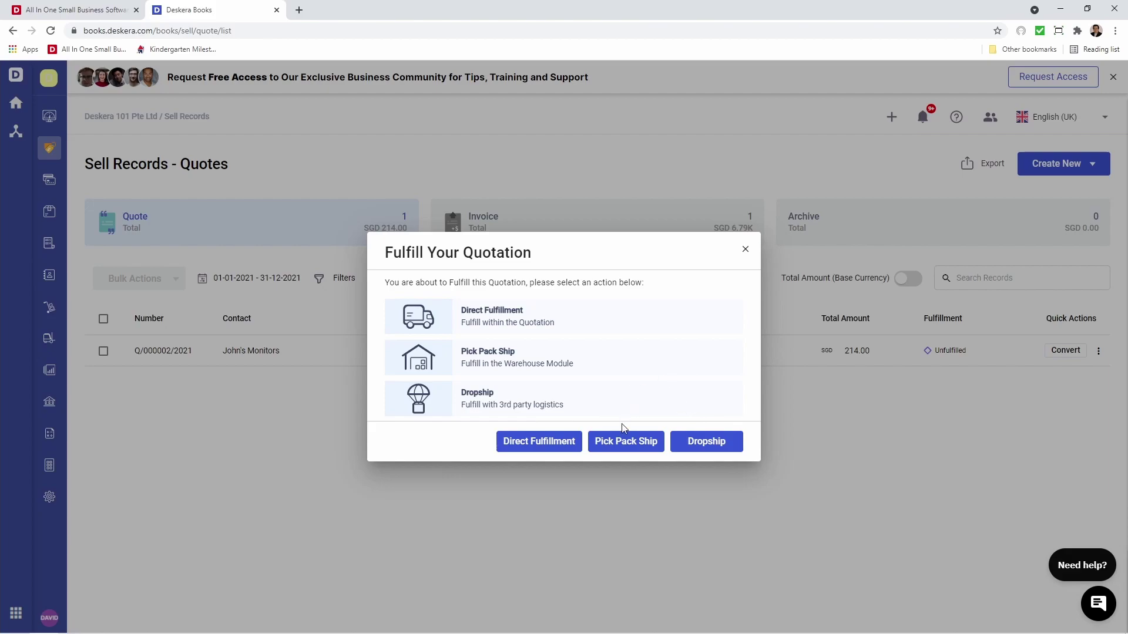
click(622, 446)
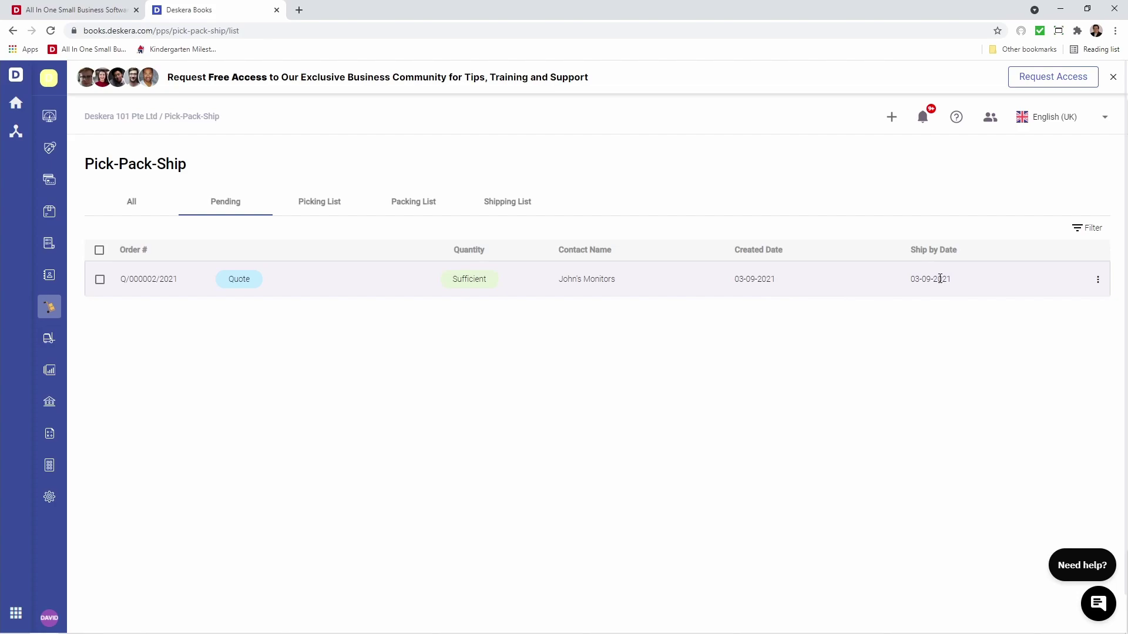
- Generate and save a picklist for the pending John's Monitors quote using Jurong Warehouse
click(1098, 280)
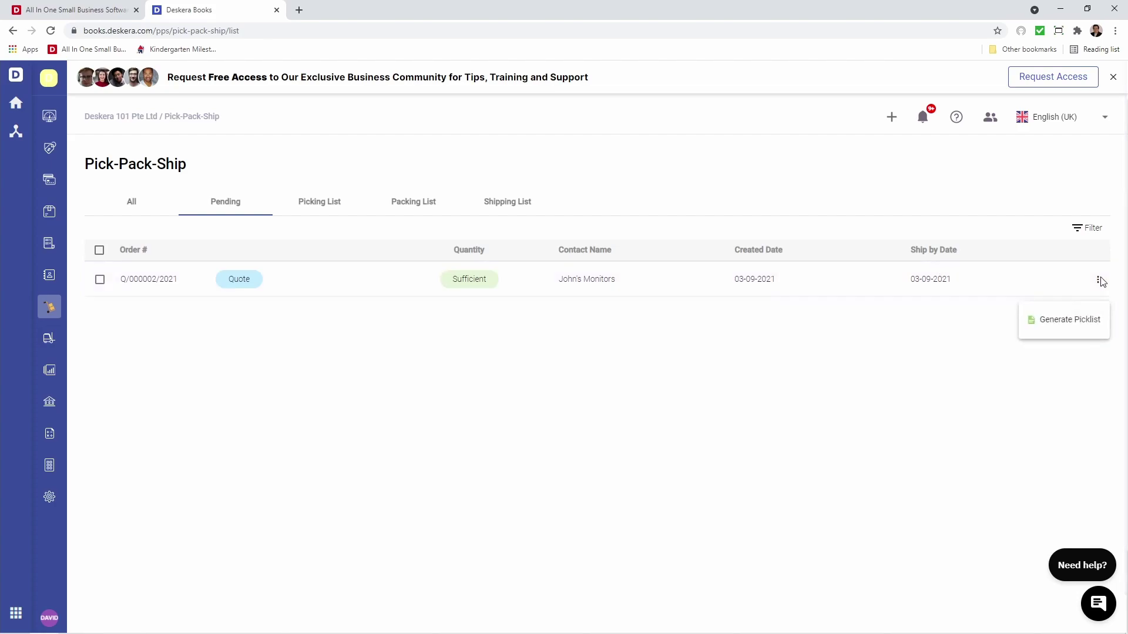
click(1088, 319)
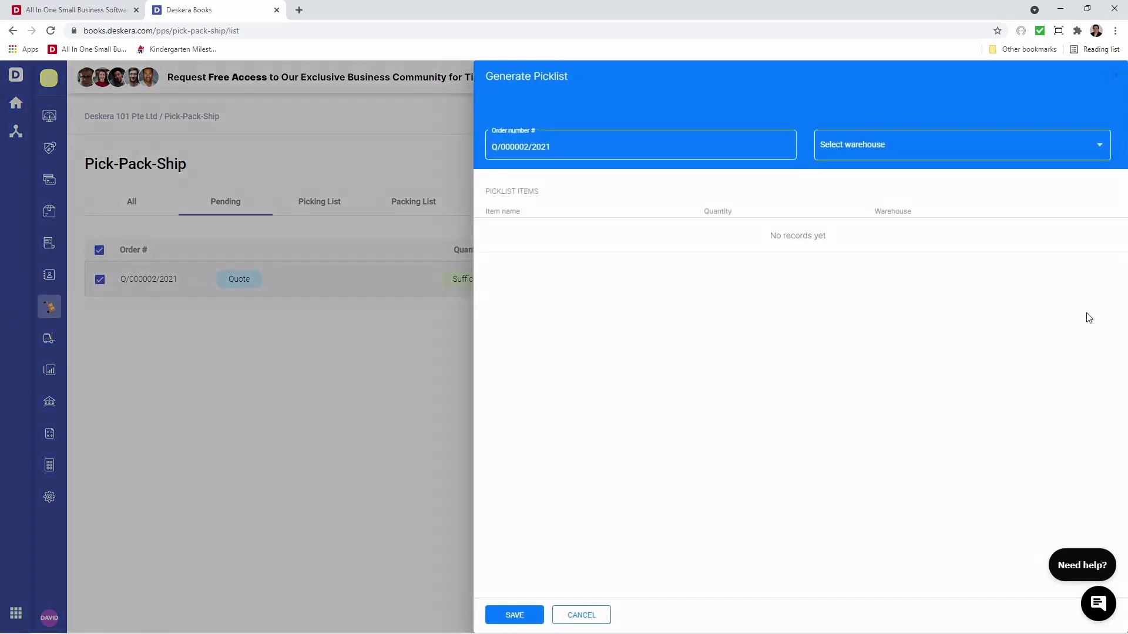
click(903, 151)
click(903, 171)
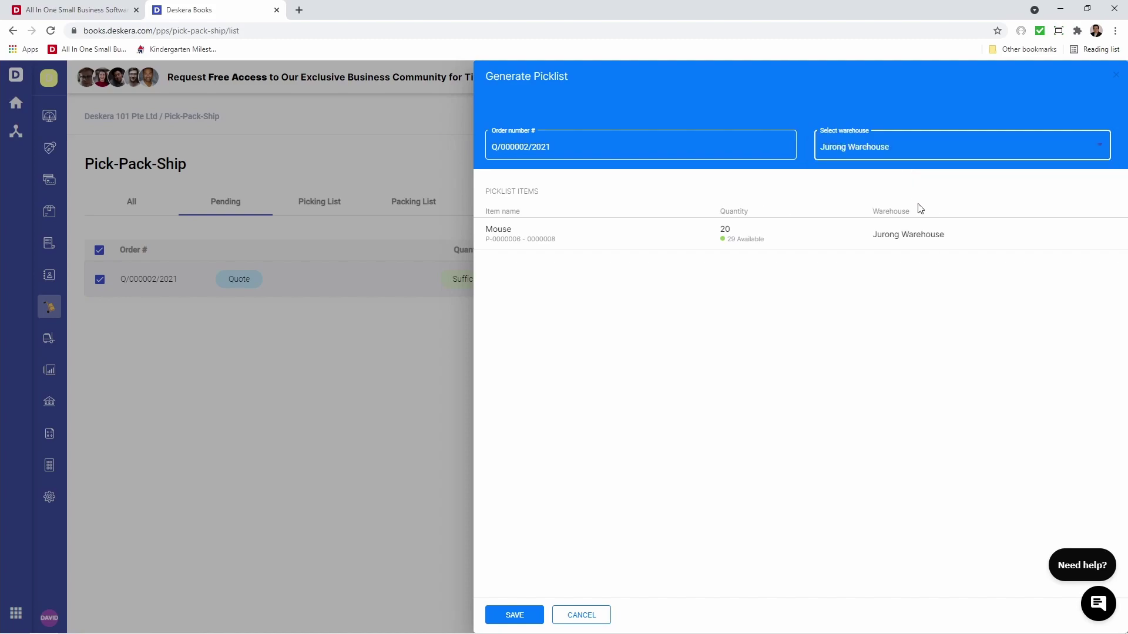
click(515, 615)
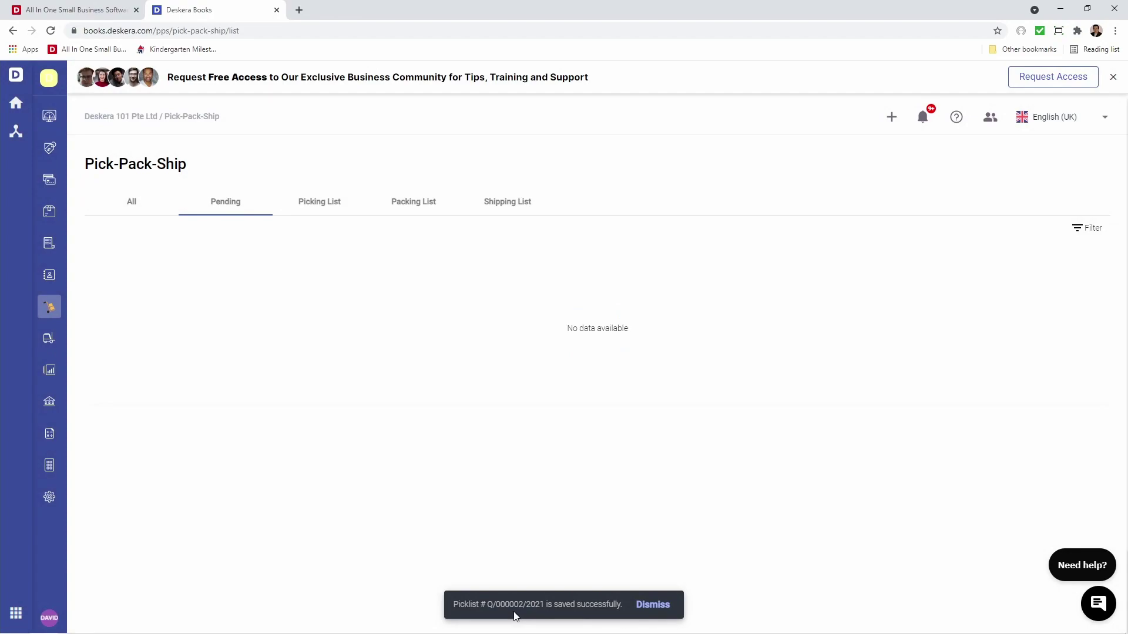
- Record a picked quantity of 20 for the Mouse in the quote's picklist and save it
click(327, 203)
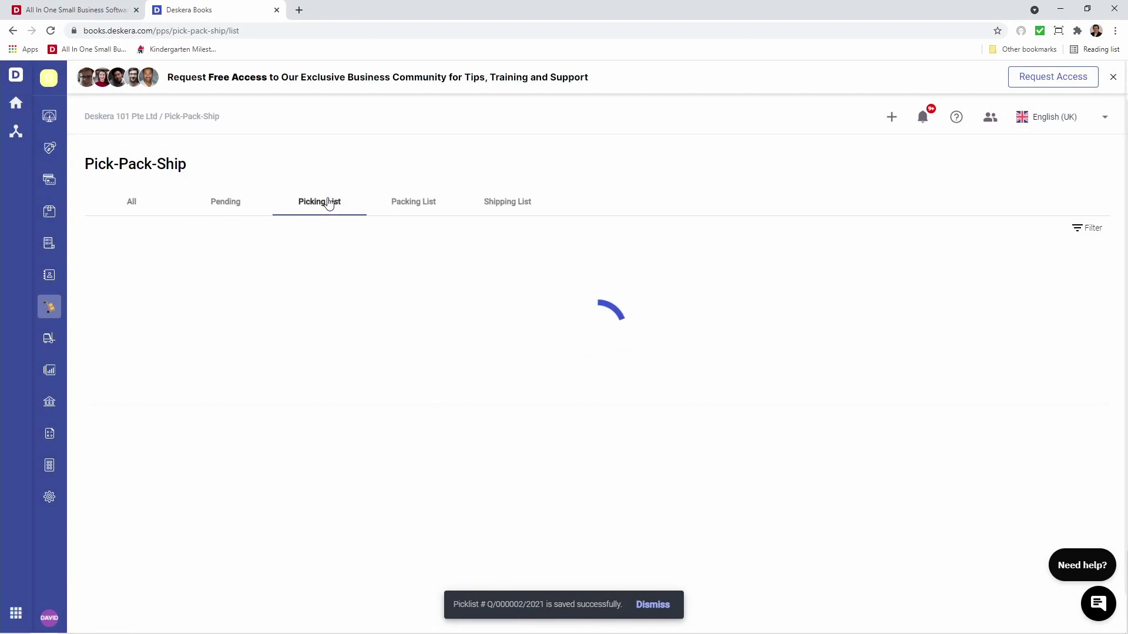
click(865, 283)
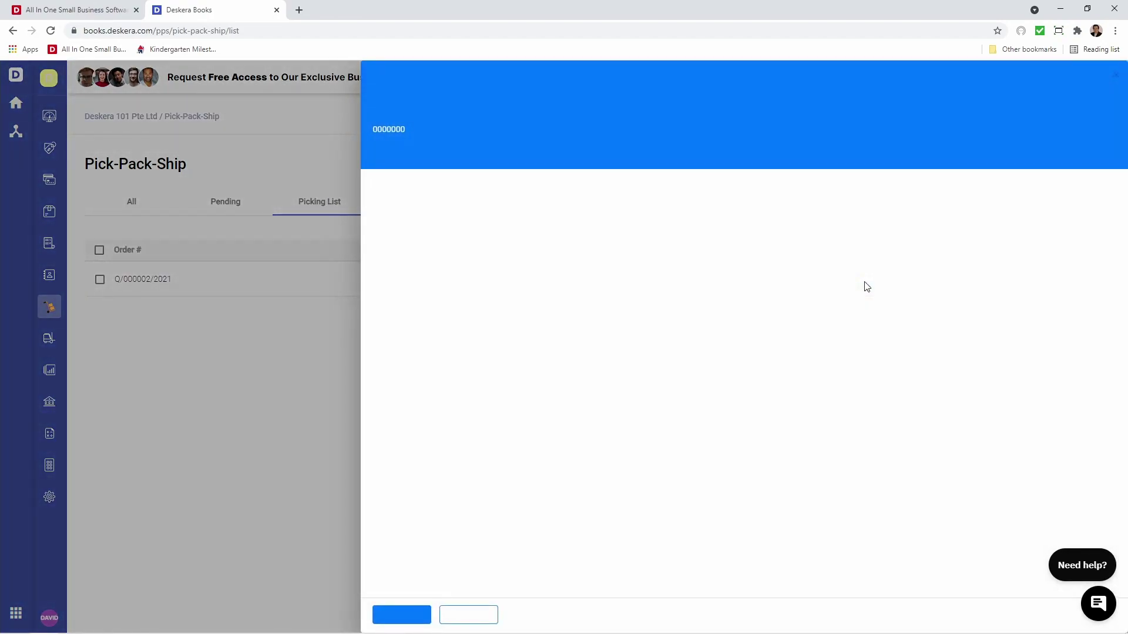
click(805, 254)
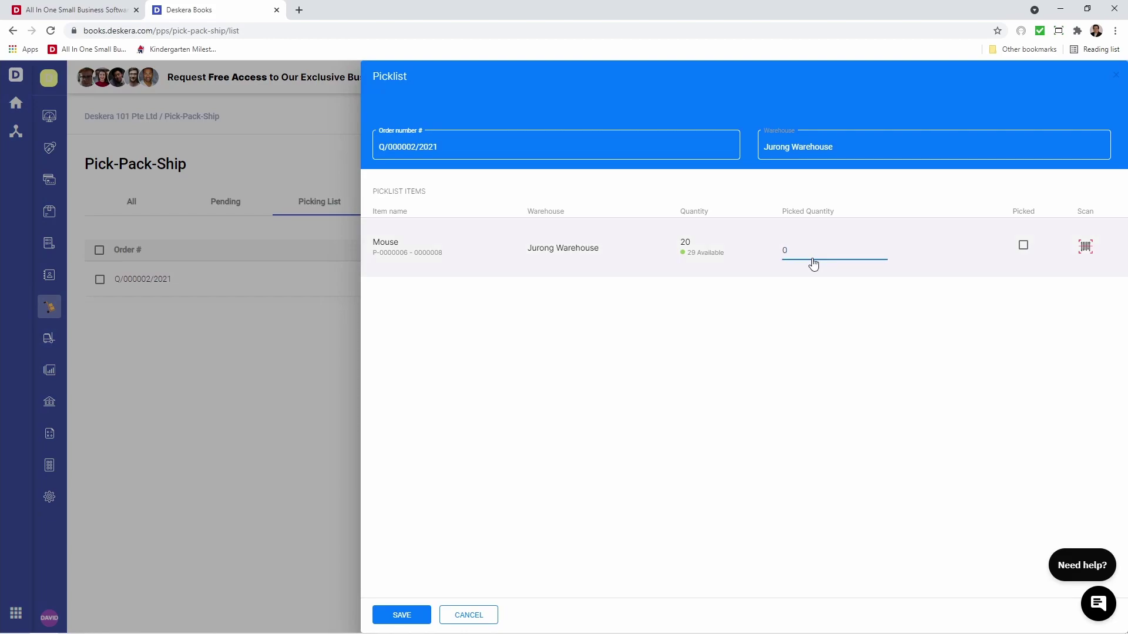
text(20)
click(403, 618)
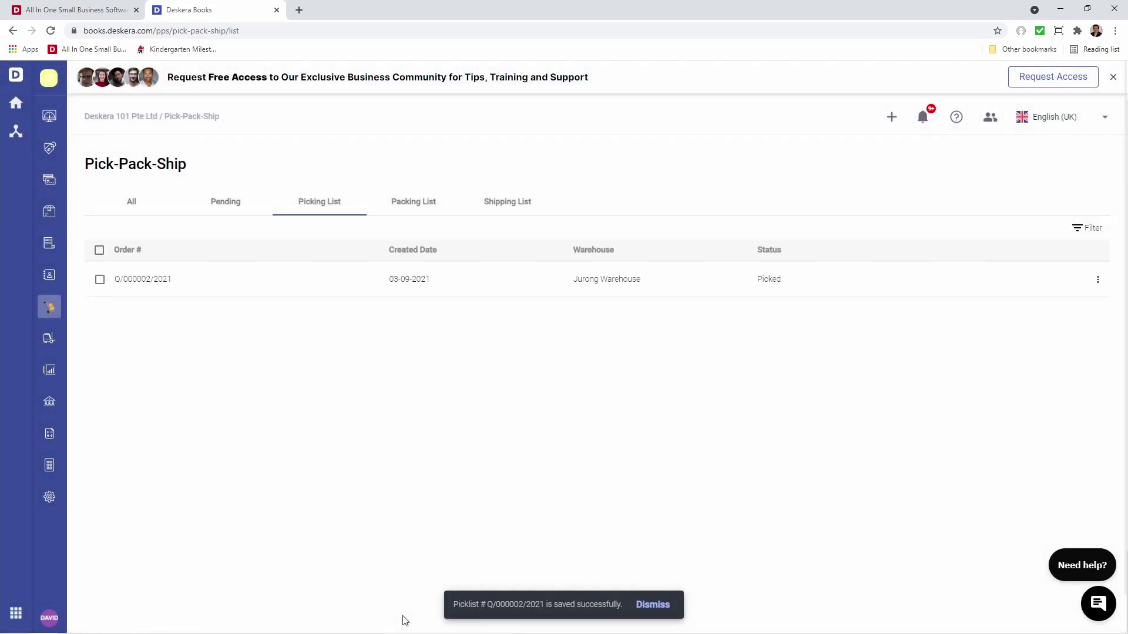
- Open the packlist for the picked order, allocate 10 Mouse units to Carton - 1, and mark that carton as packed
click(1097, 280)
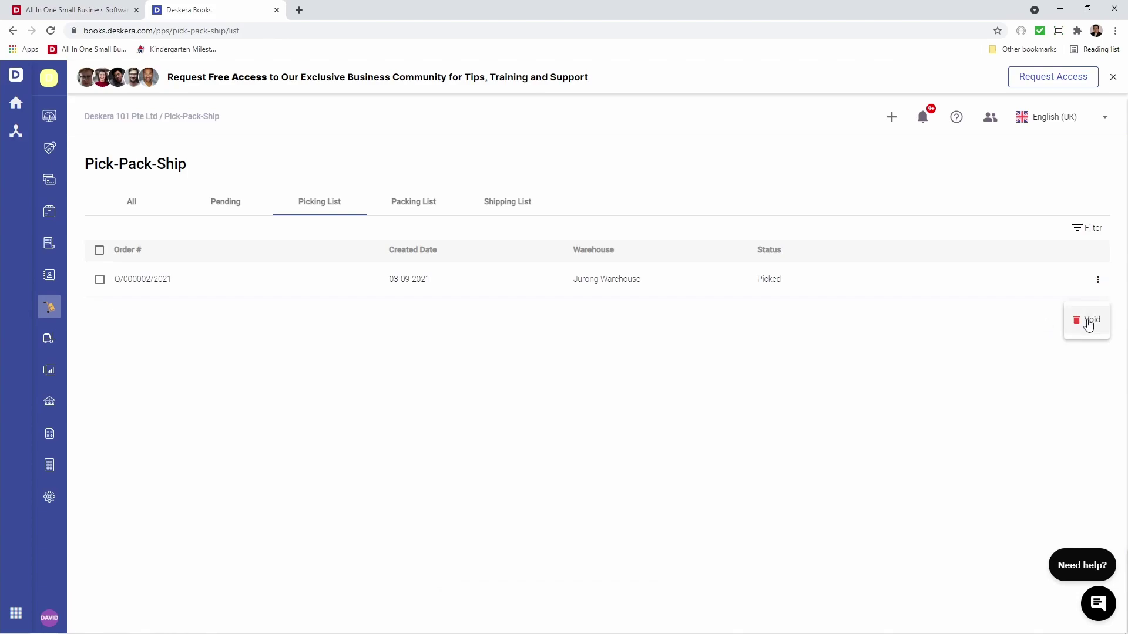
click(416, 203)
click(417, 203)
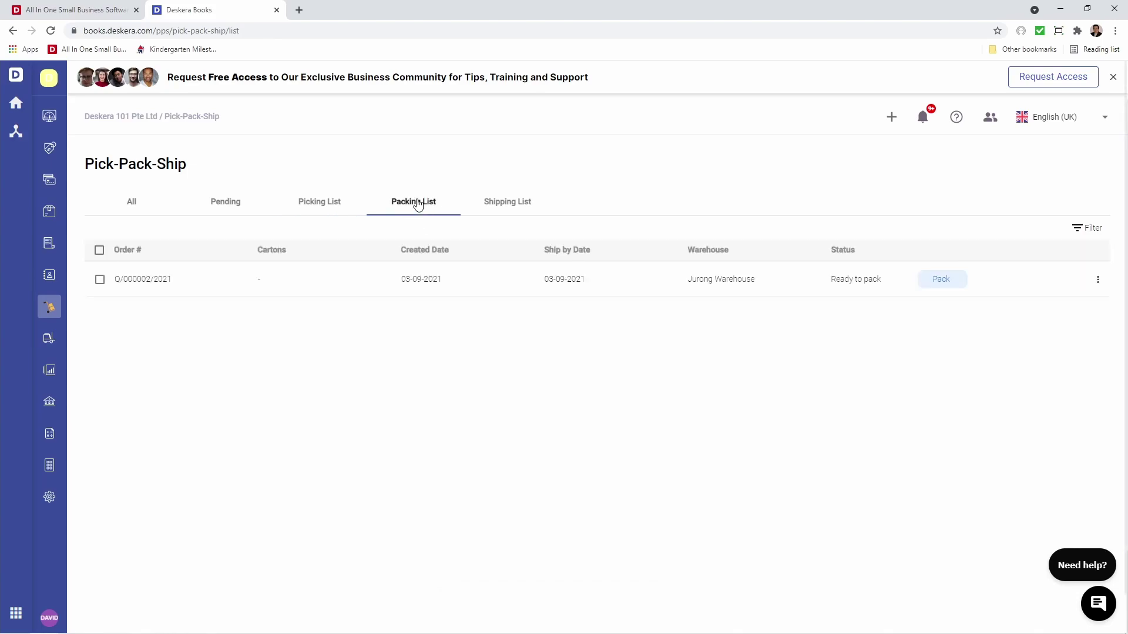
click(954, 285)
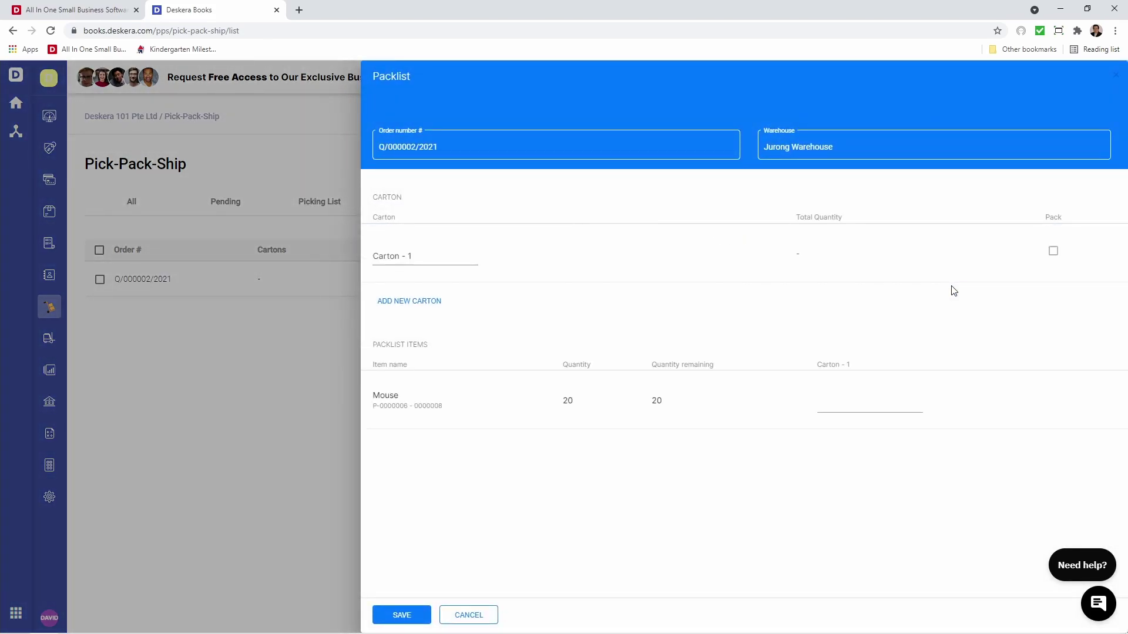
click(863, 405)
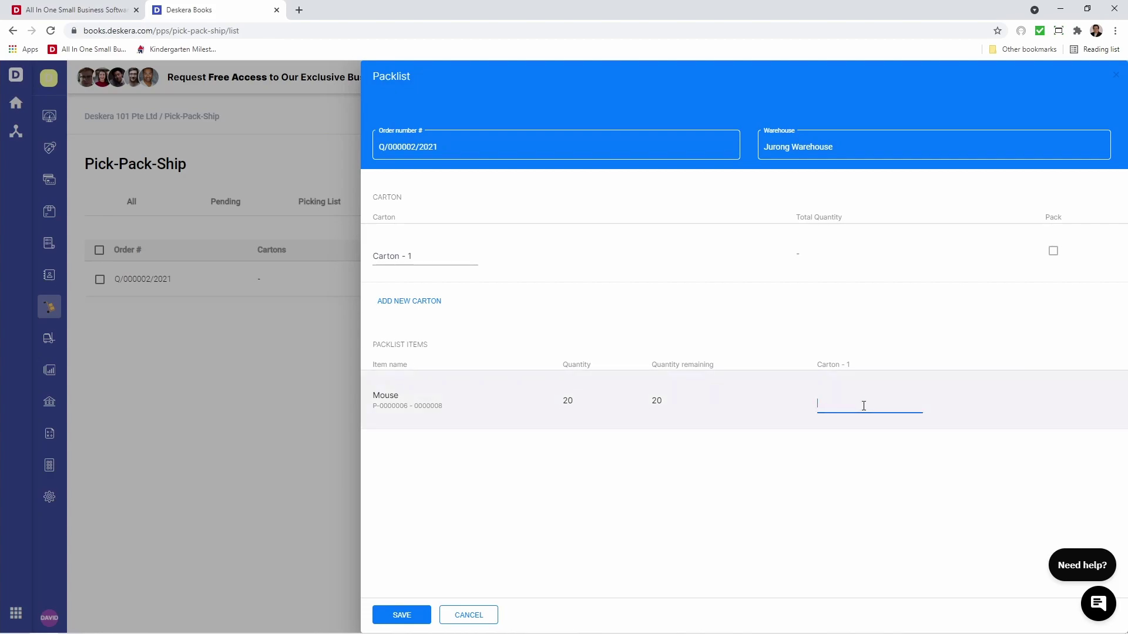
text(10)
click(1052, 251)
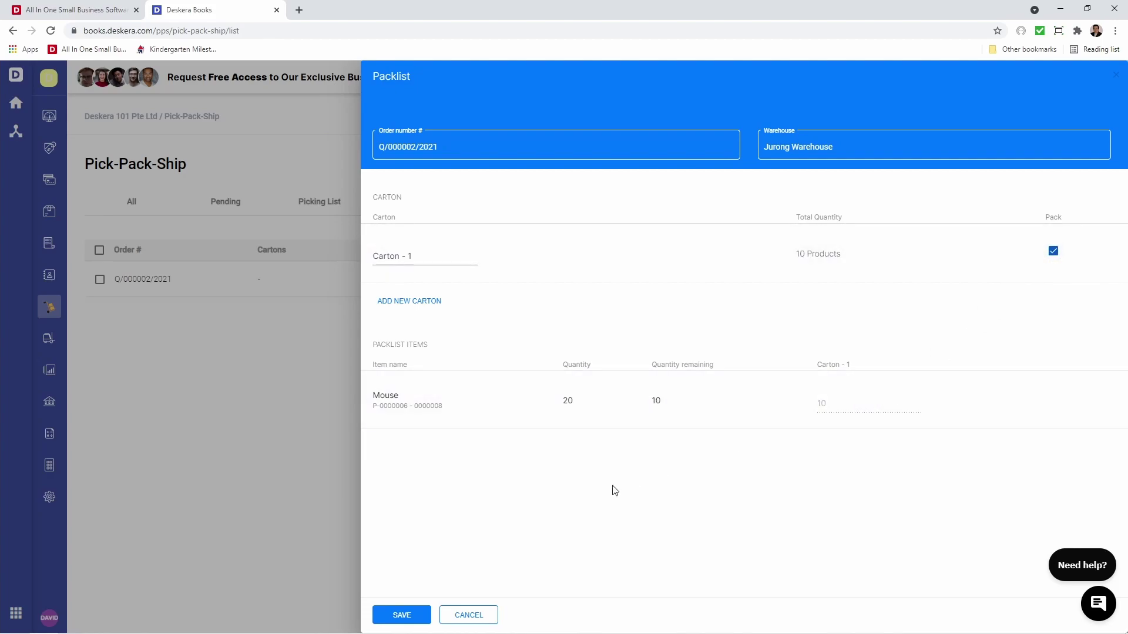
- Add a second carton holding 10 Mouse units, mark it as packed, and save the packlist
click(409, 300)
click(834, 463)
text(10)
click(879, 487)
click(1053, 310)
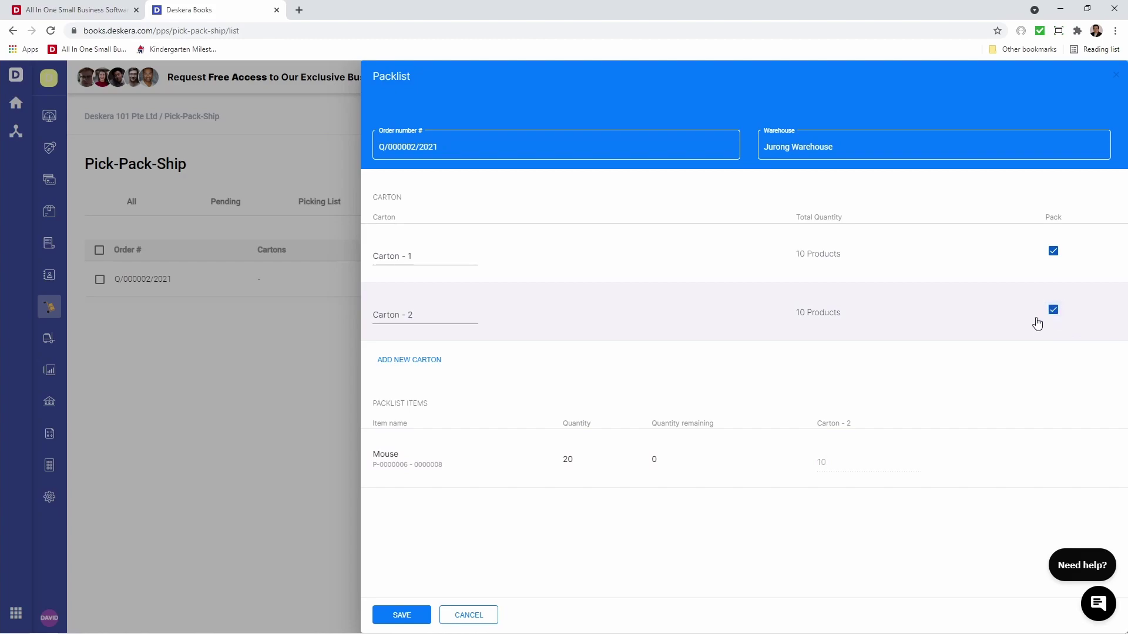
click(392, 616)
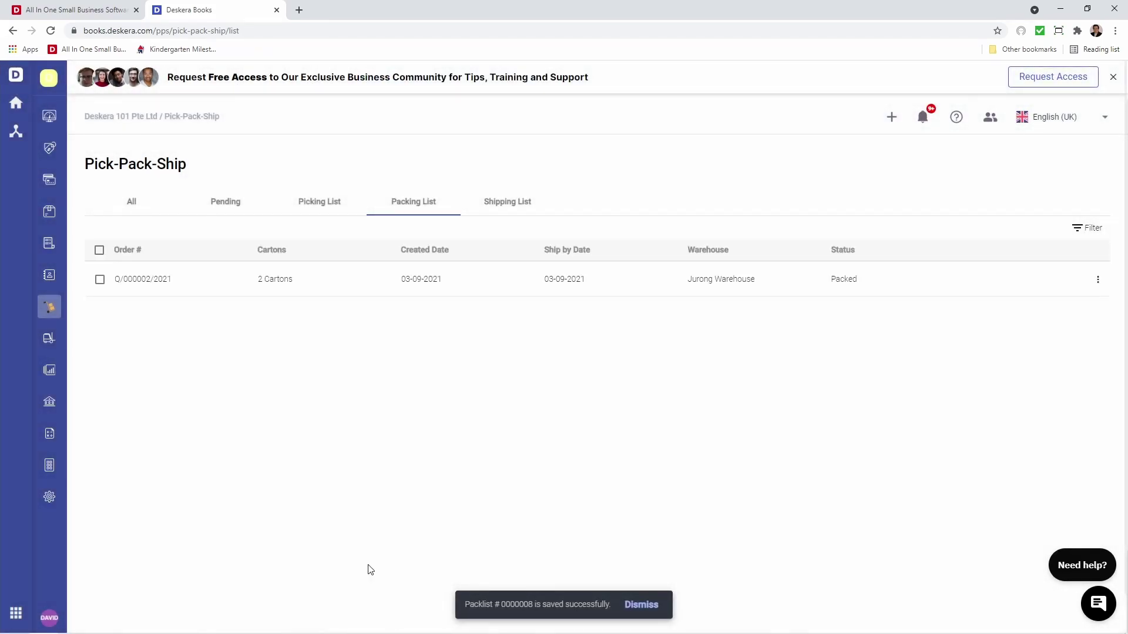
- Move the packed order to ready to ship and open its shiplist from the shipping list
click(1095, 282)
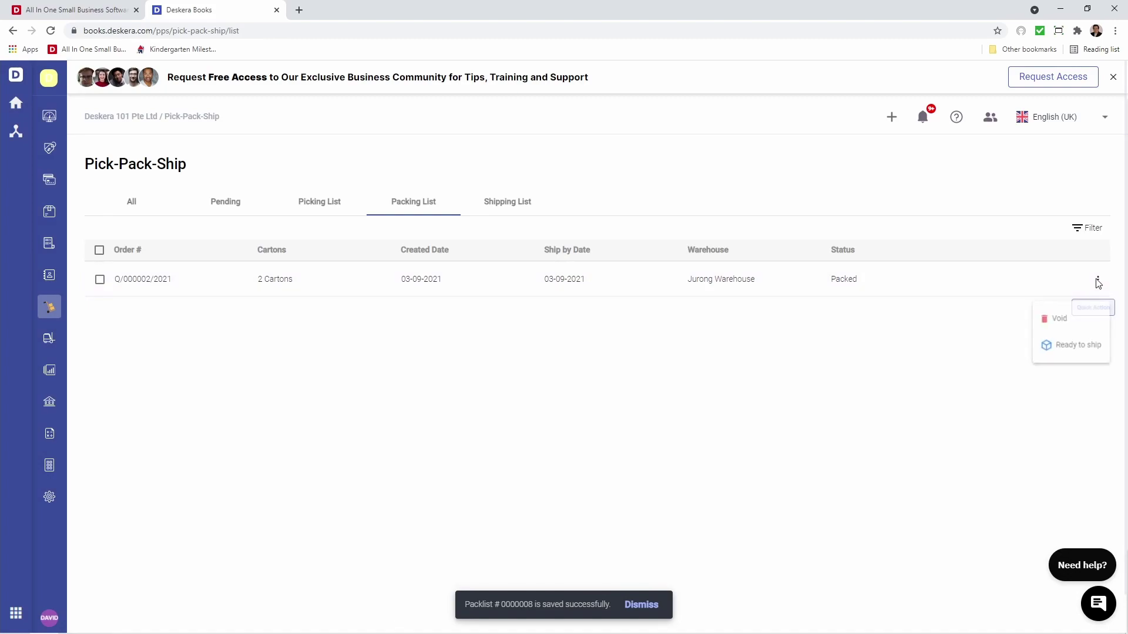
click(1082, 350)
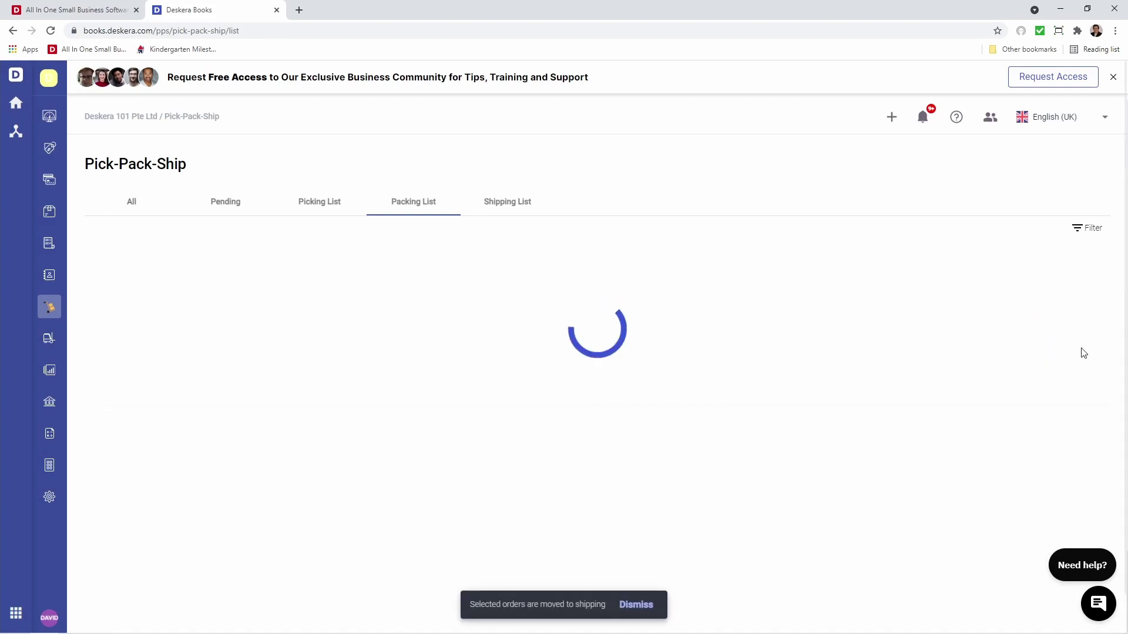
click(522, 213)
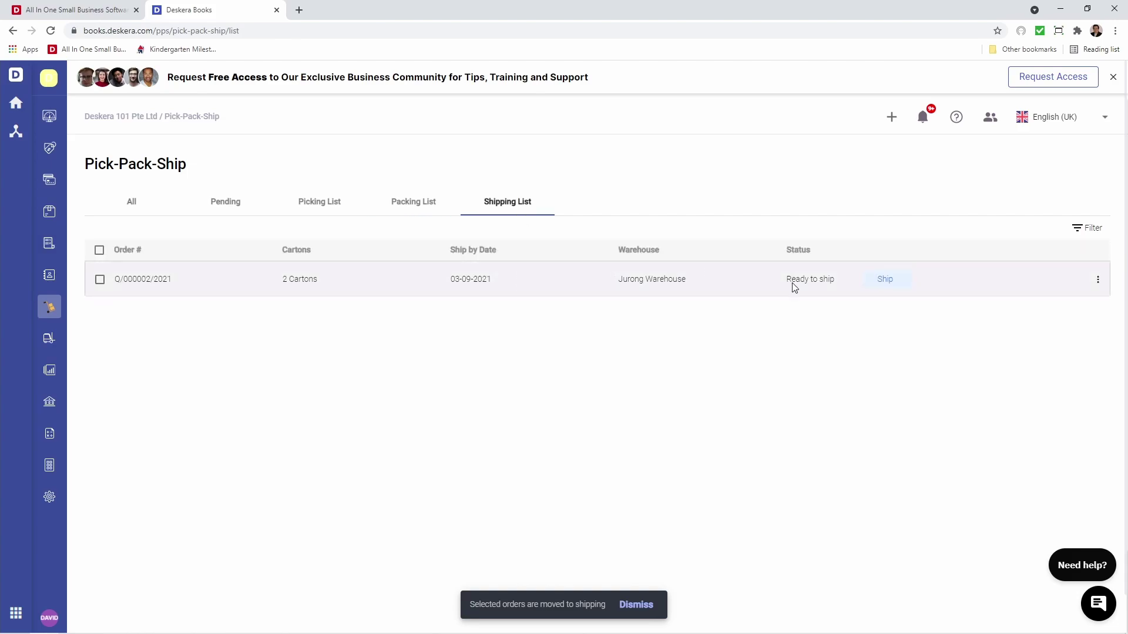
click(897, 279)
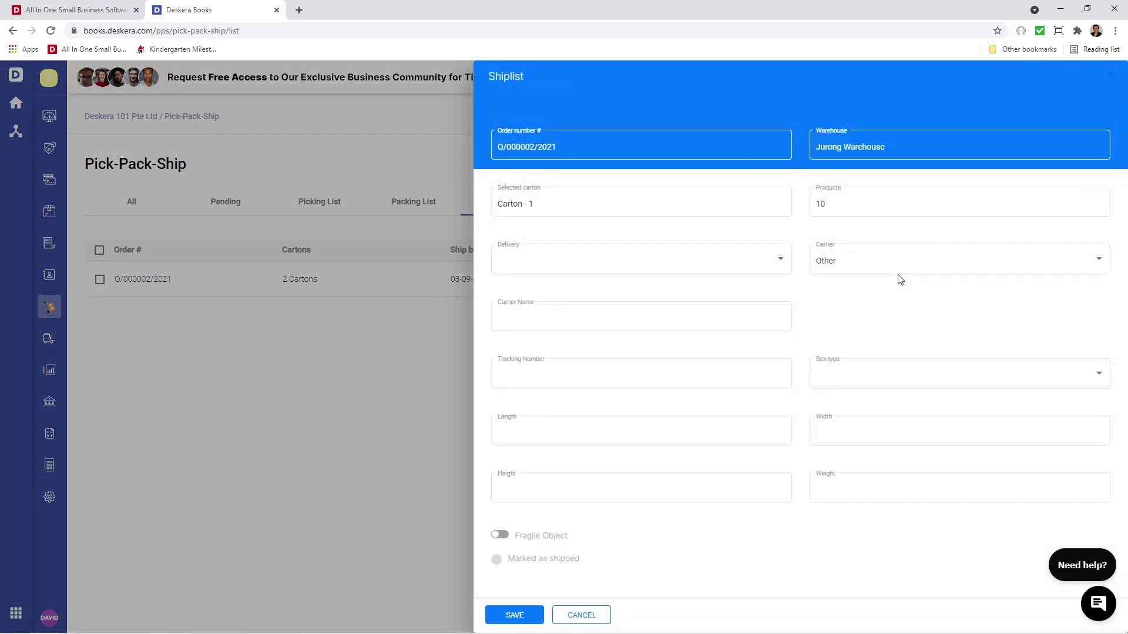
- Set Carton - 1 to Courier delivery by Fedex with tracking number 4534535 and box type BOX_M, and flag it as fragile
click(757, 266)
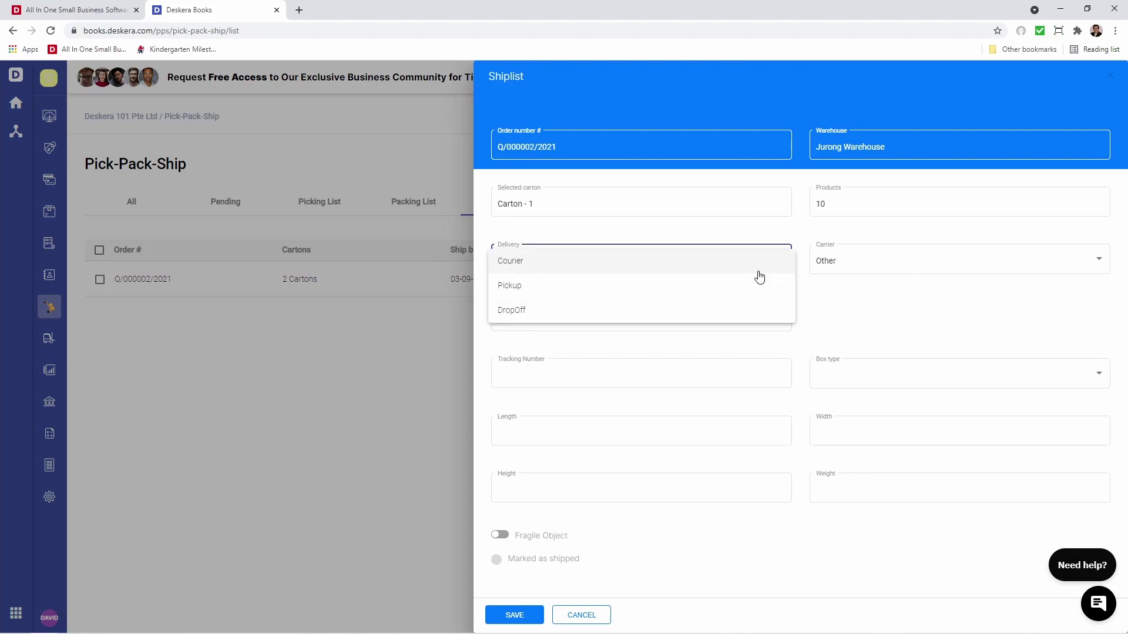
click(745, 269)
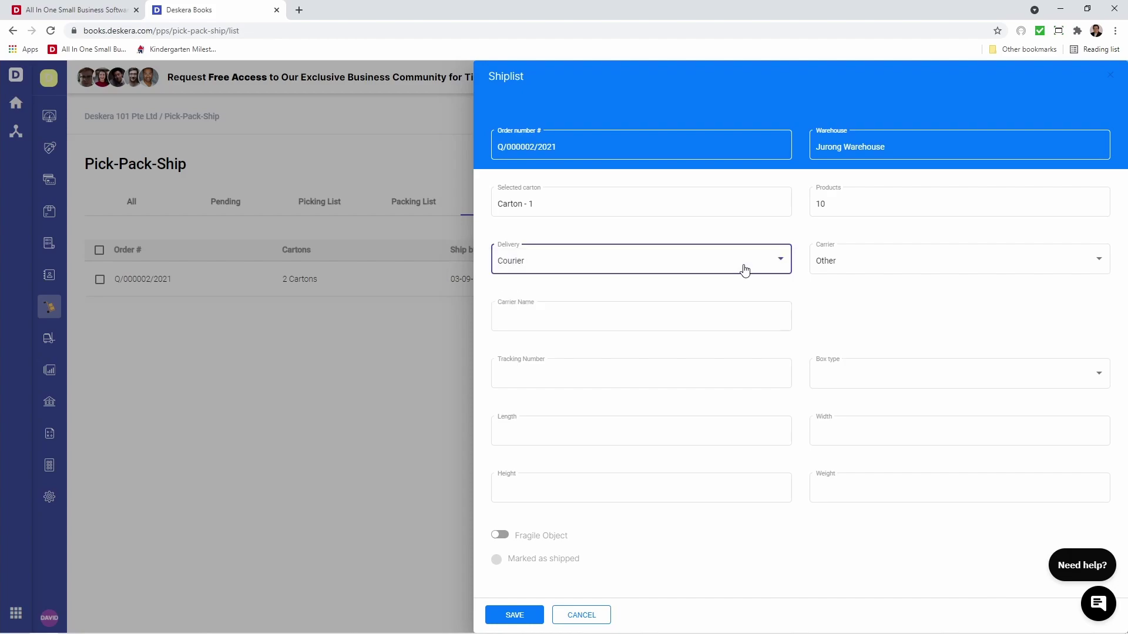
click(843, 270)
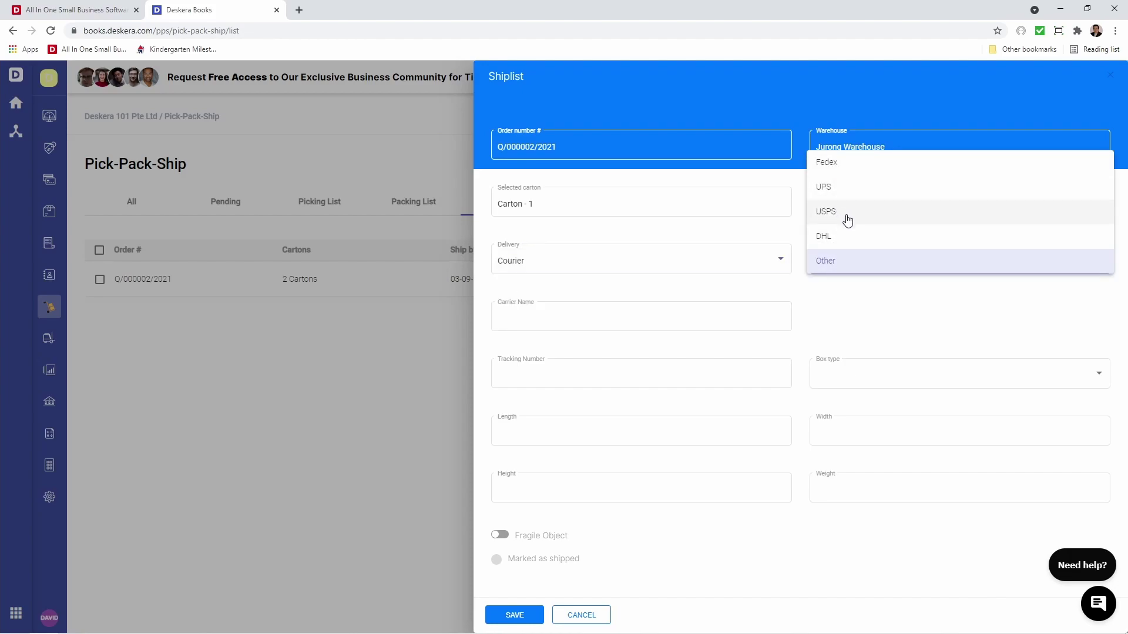
click(837, 166)
click(665, 315)
text(4534535)
click(834, 326)
click(846, 340)
click(681, 371)
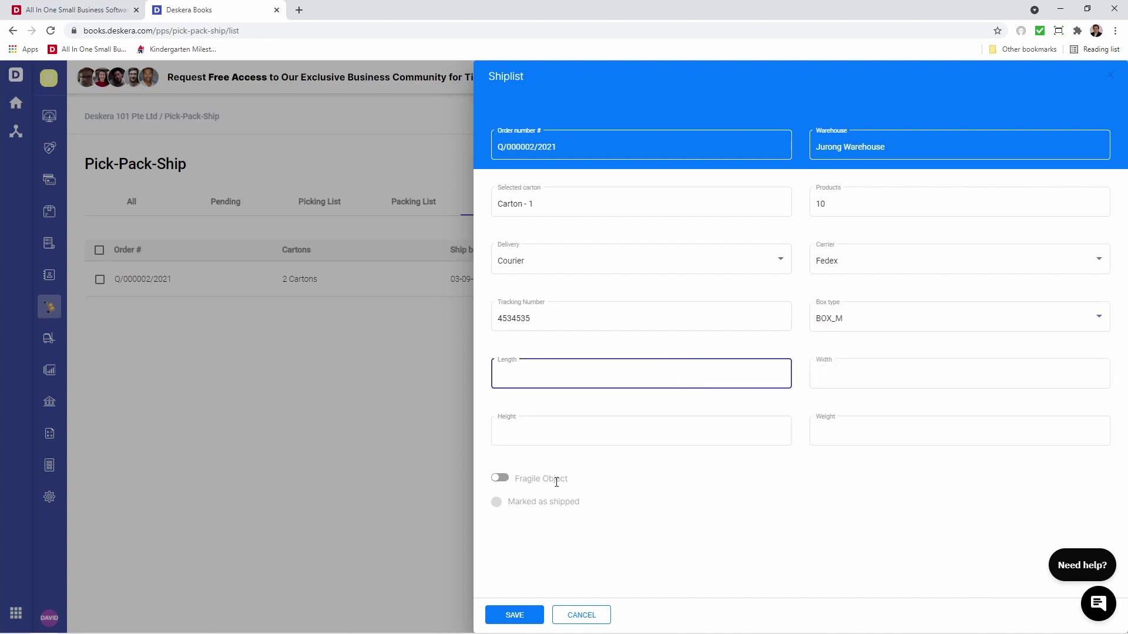
click(503, 480)
- Give Carton - 2 Courier delivery by Fedex, tracking number 2342424, box type BOX_M and the fragile flag, and save the shiplist without printing labels
click(569, 213)
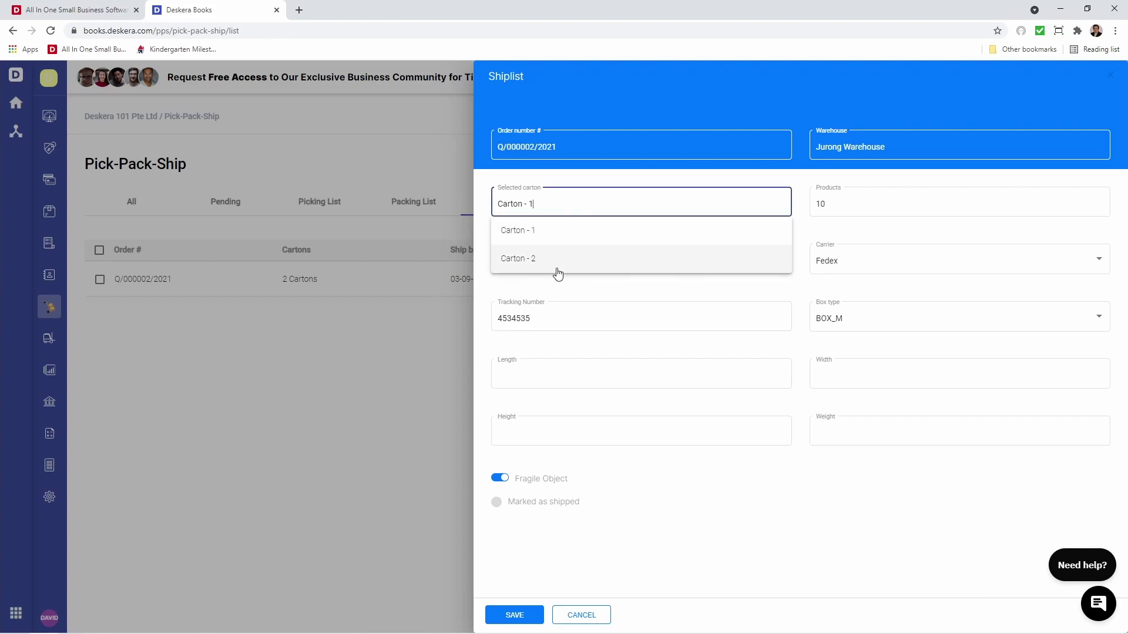
click(558, 272)
click(557, 272)
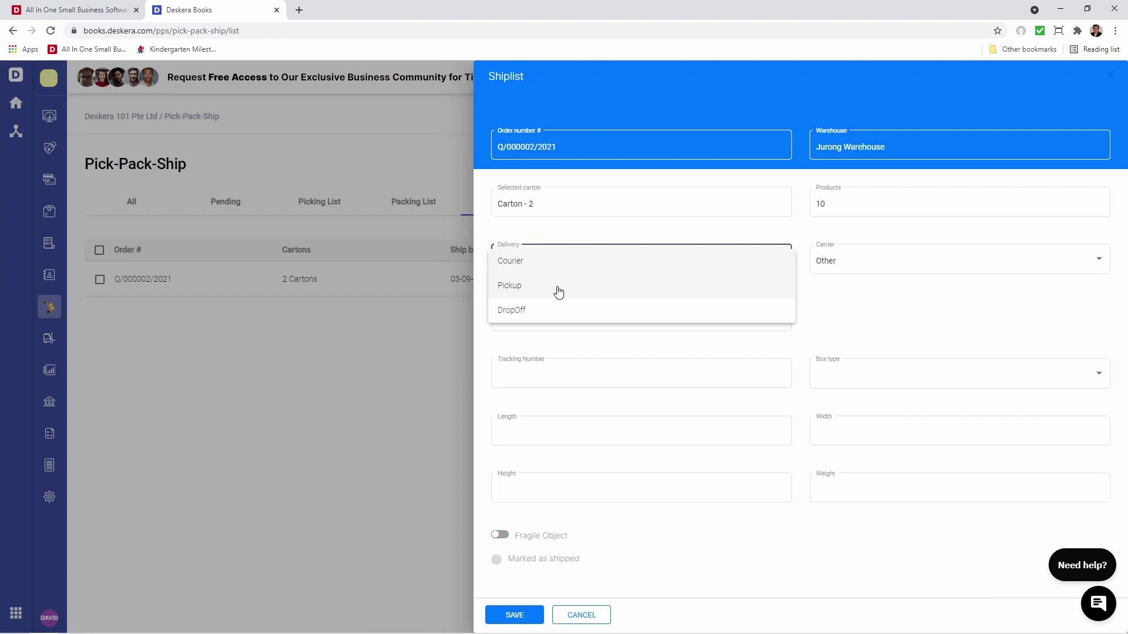
click(556, 268)
click(828, 259)
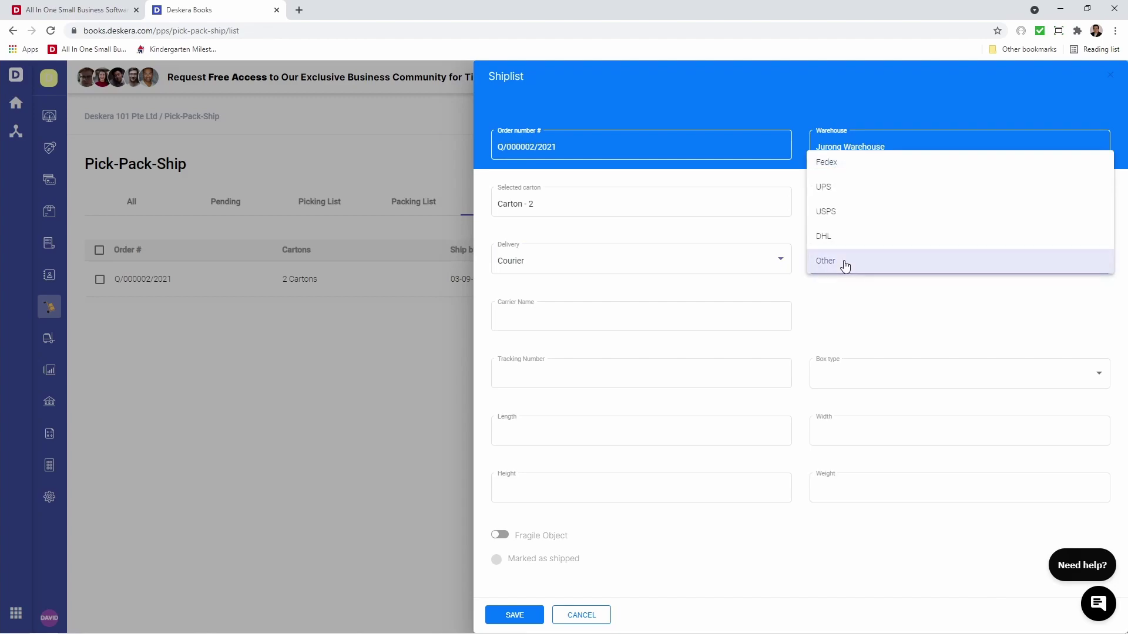
click(830, 172)
click(632, 318)
text(2342424)
click(887, 320)
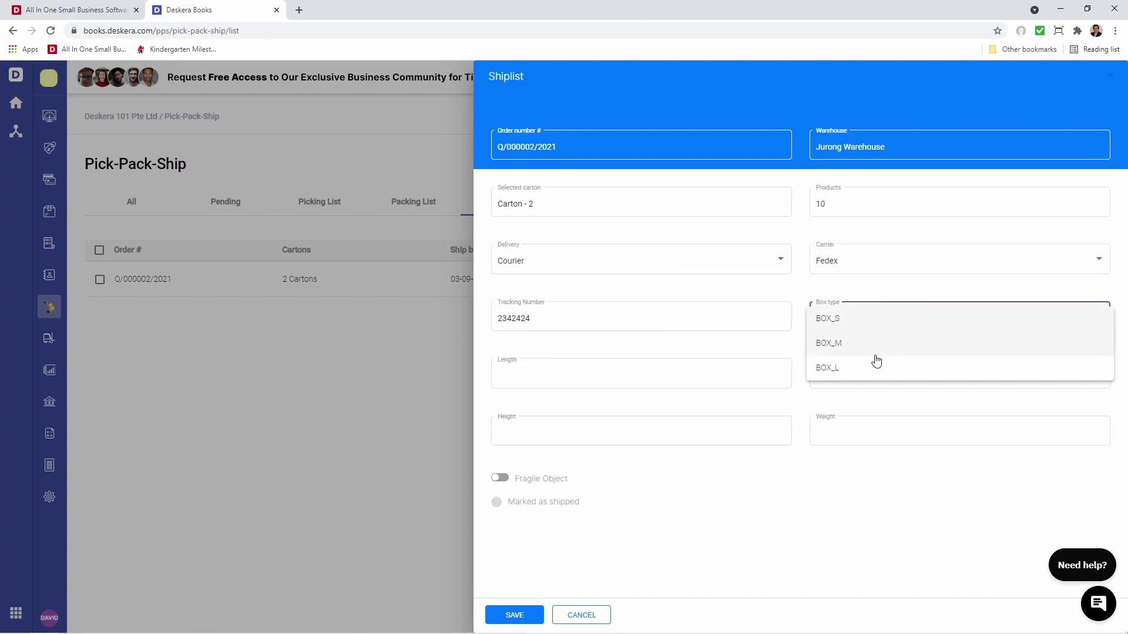
click(857, 345)
click(508, 486)
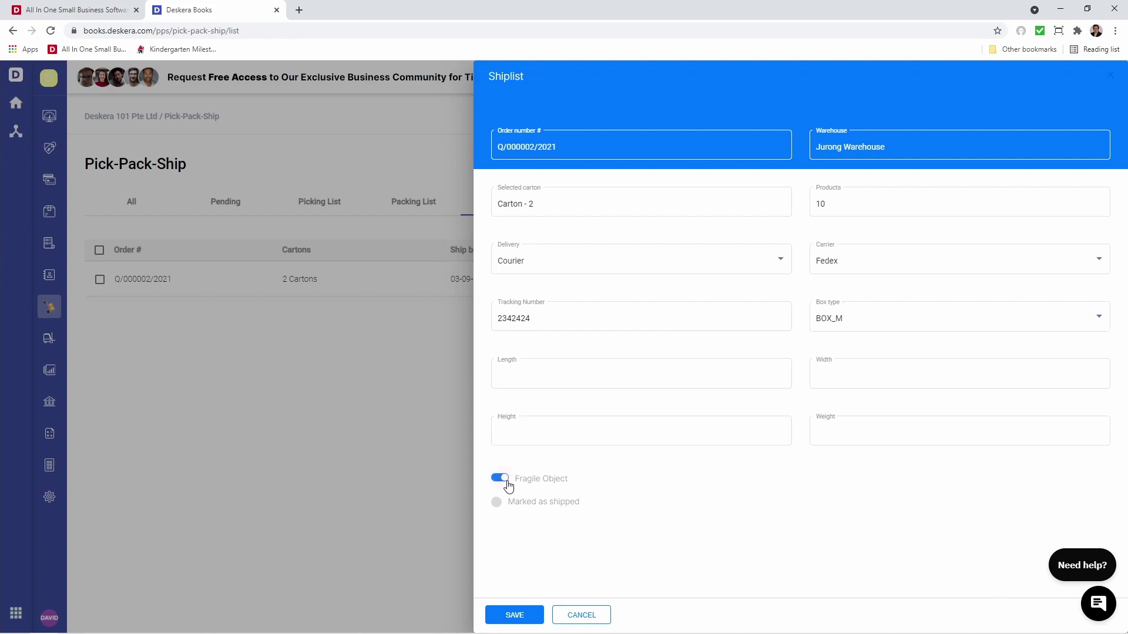
click(513, 619)
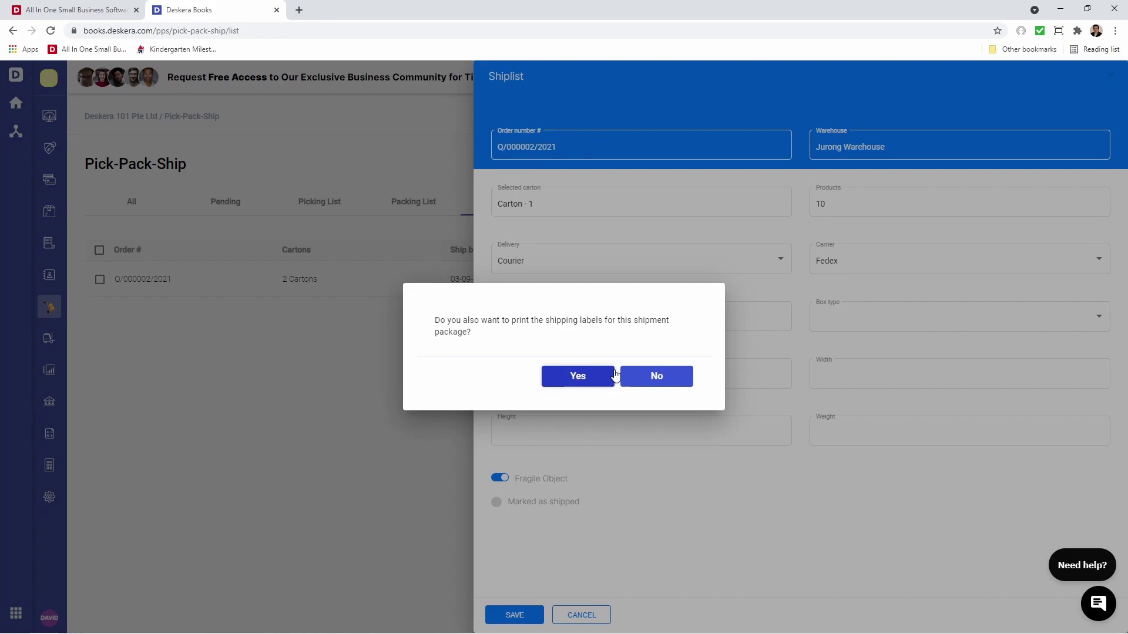
click(660, 383)
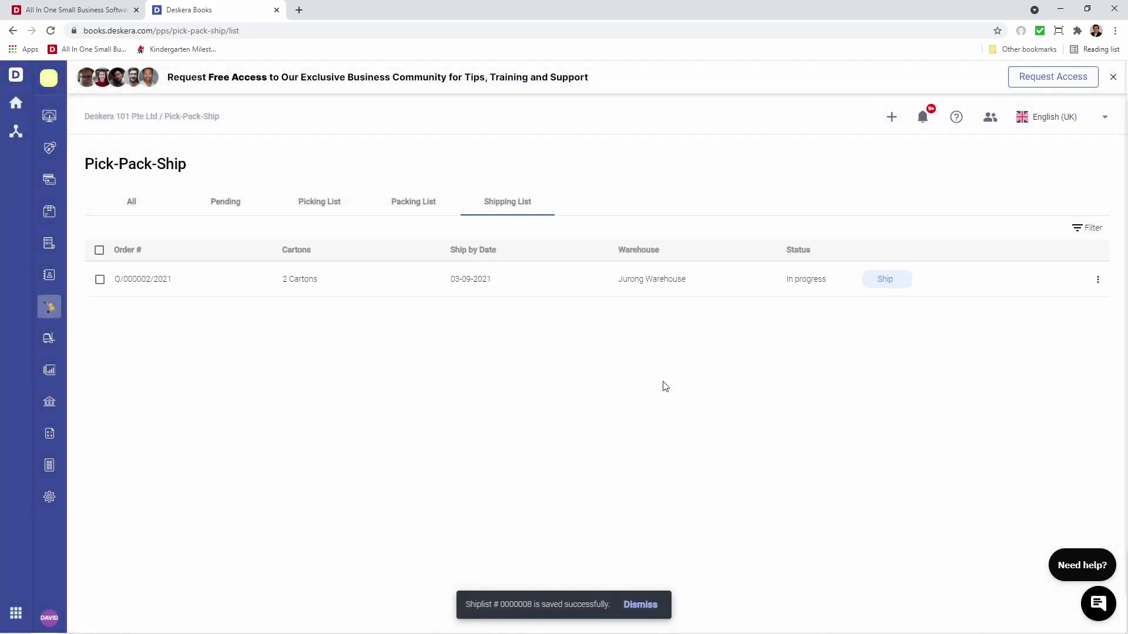
- Reopen the order's shiplist, mark Carton - 1 as shipped, and save it without printing shipping labels
click(890, 285)
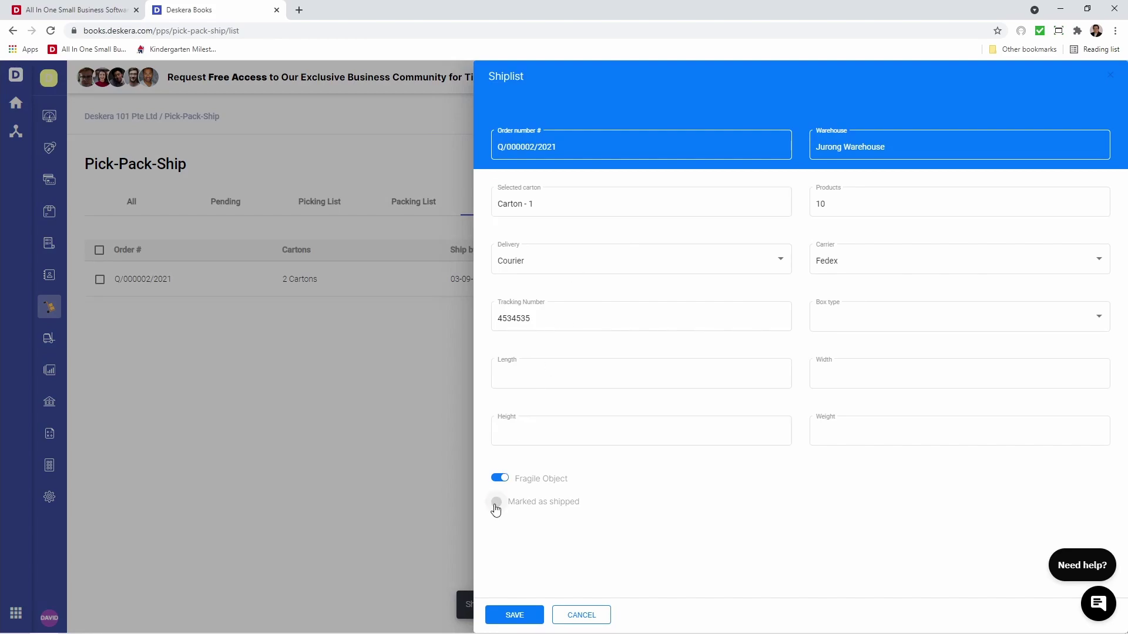
click(512, 615)
click(664, 378)
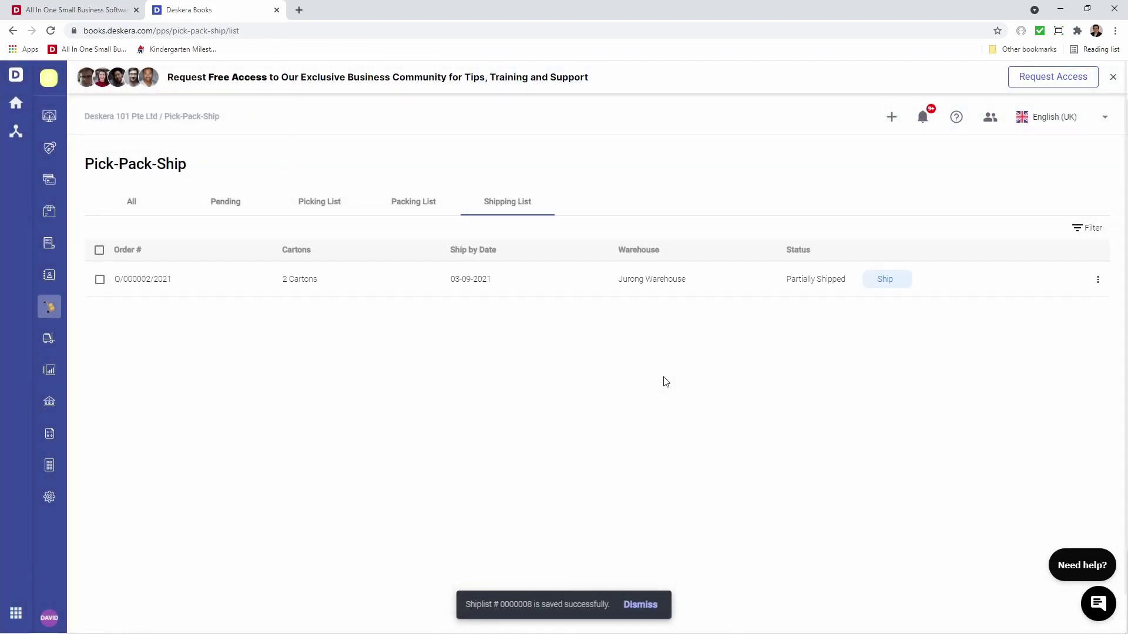
- Mark Carton - 2 as shipped in the order's shiplist and save it without printing shipping labels
click(880, 280)
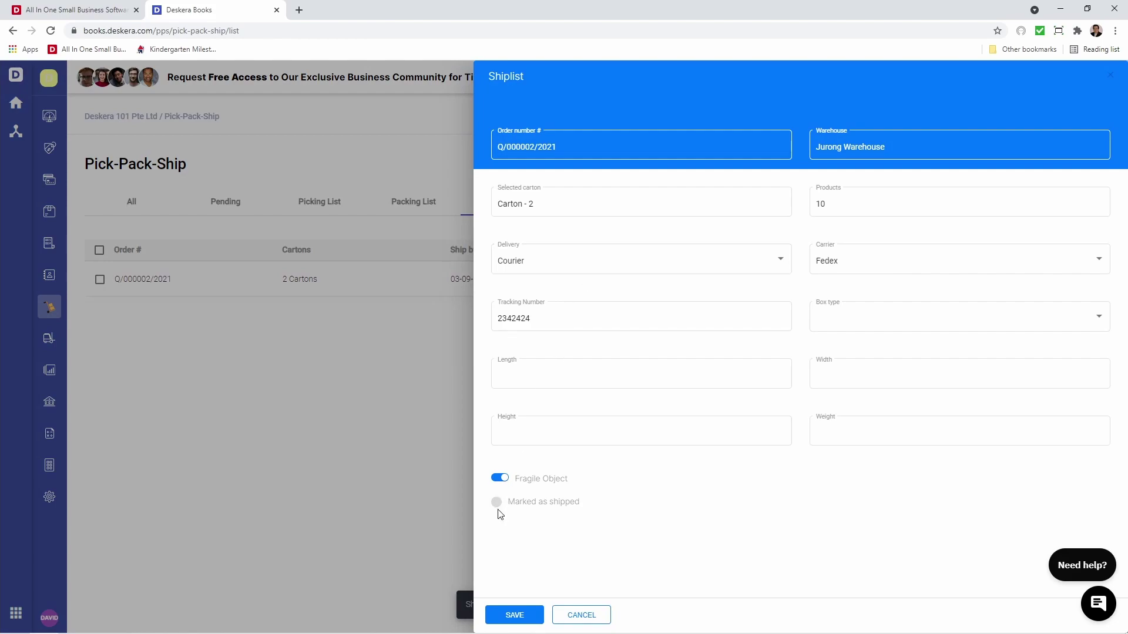
click(496, 502)
click(615, 202)
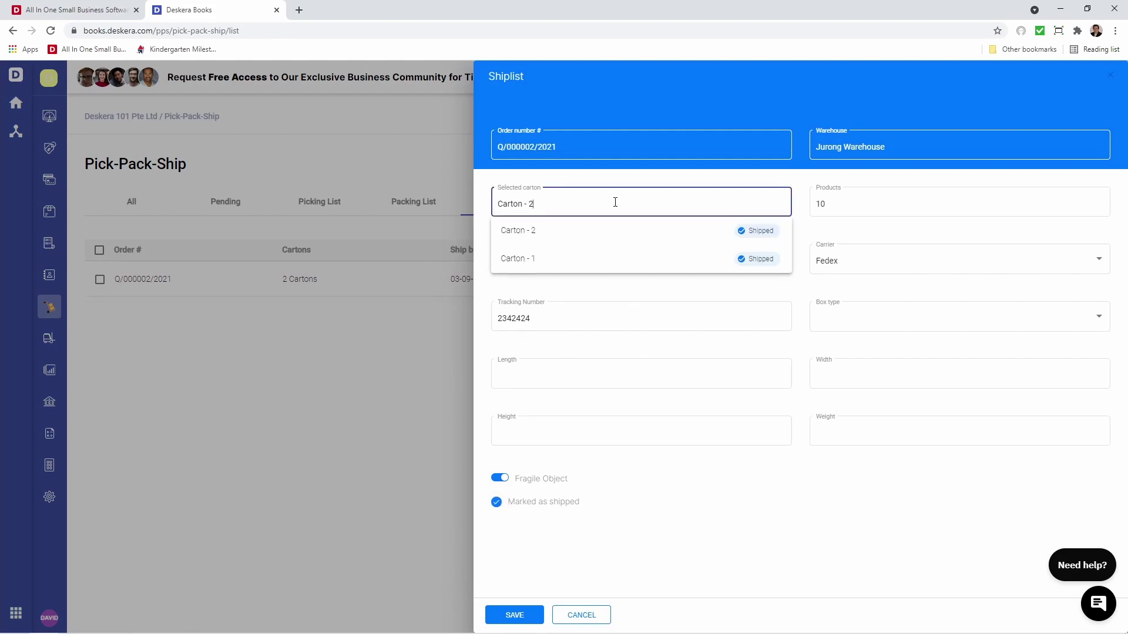
click(496, 514)
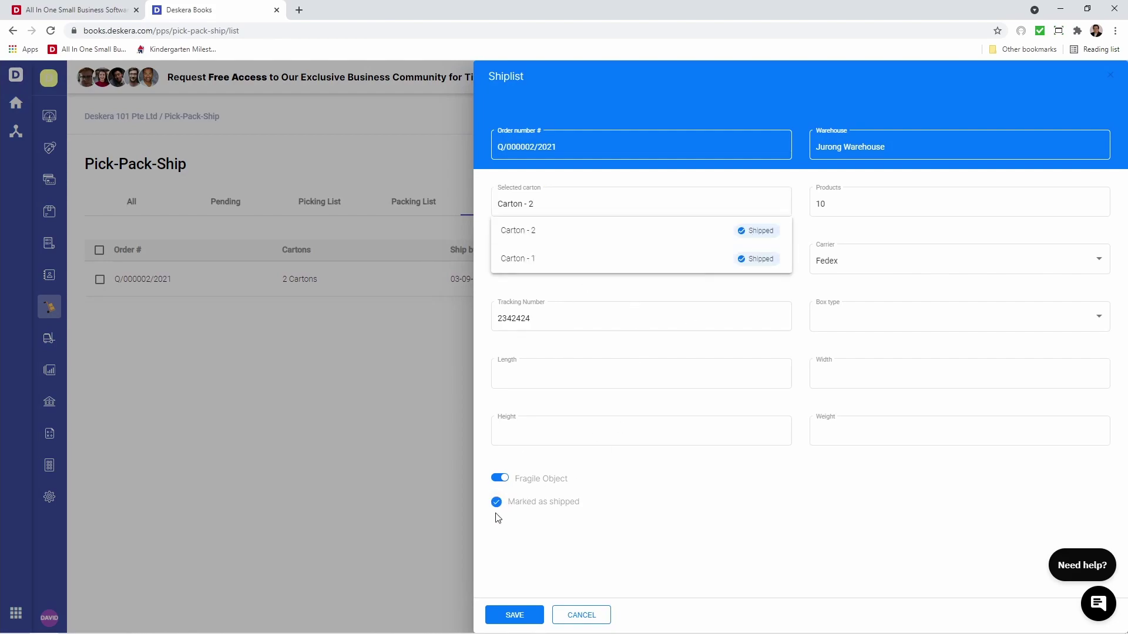
click(654, 195)
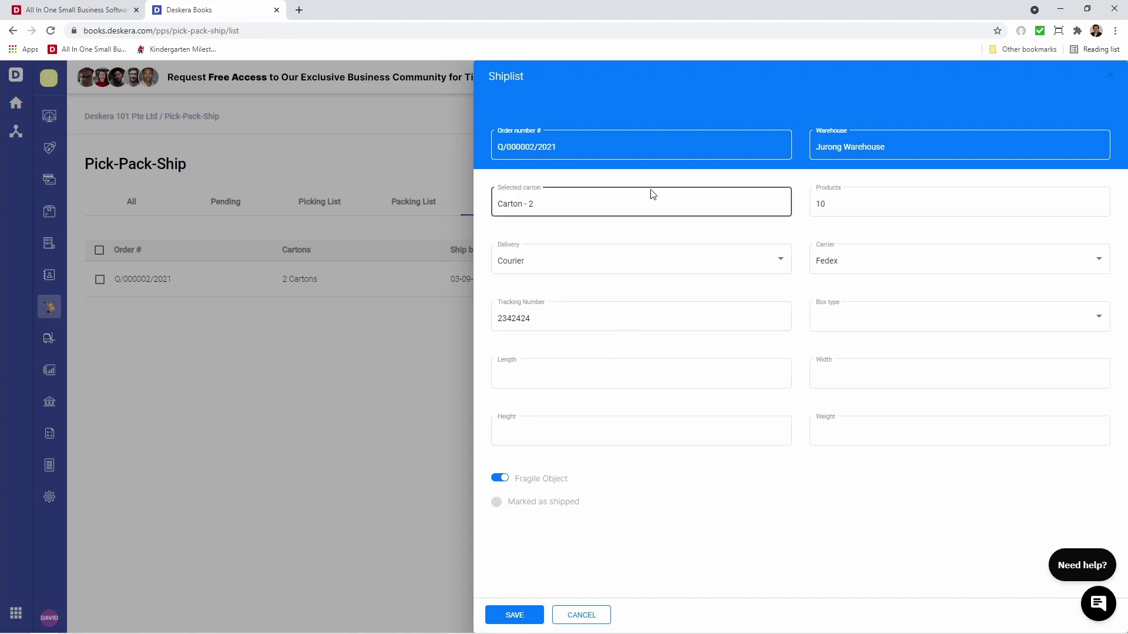
click(684, 235)
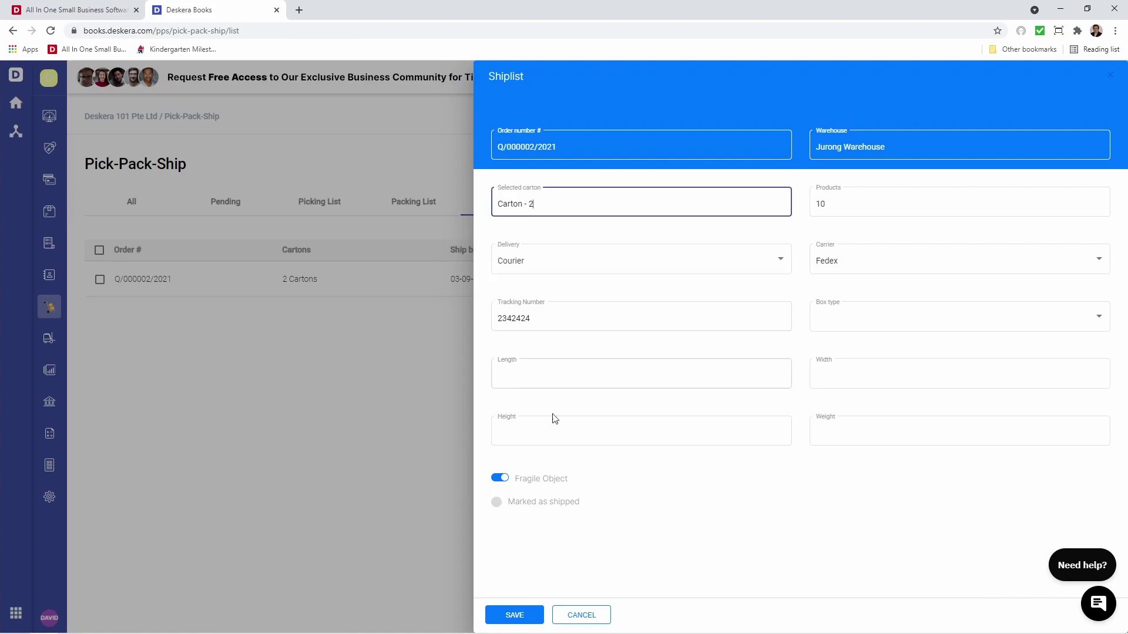
click(496, 502)
click(514, 615)
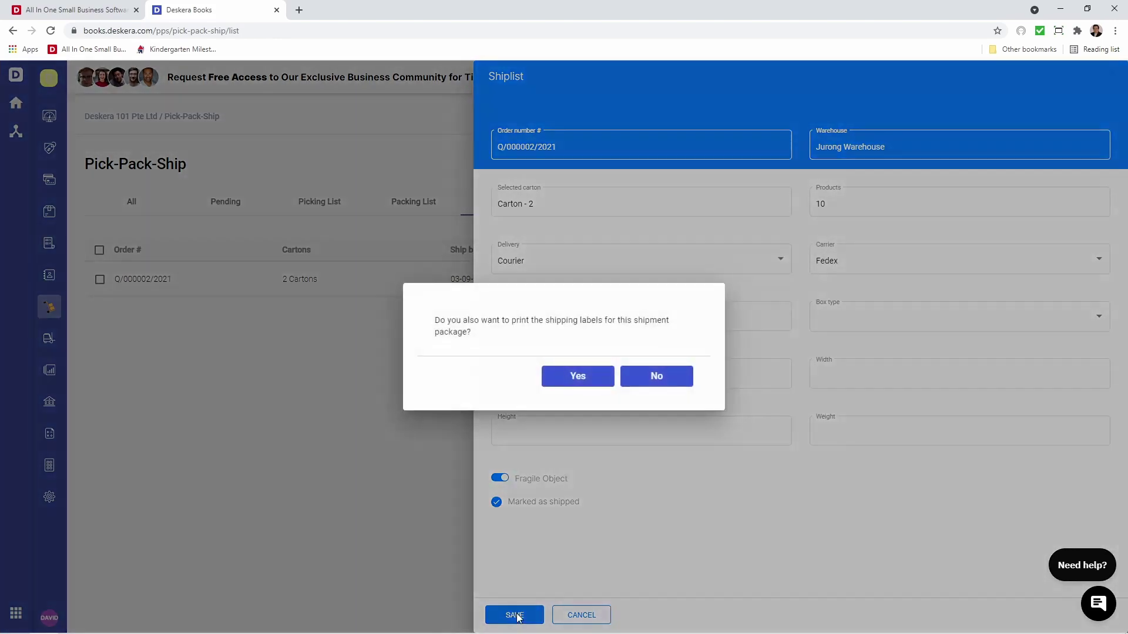
click(647, 389)
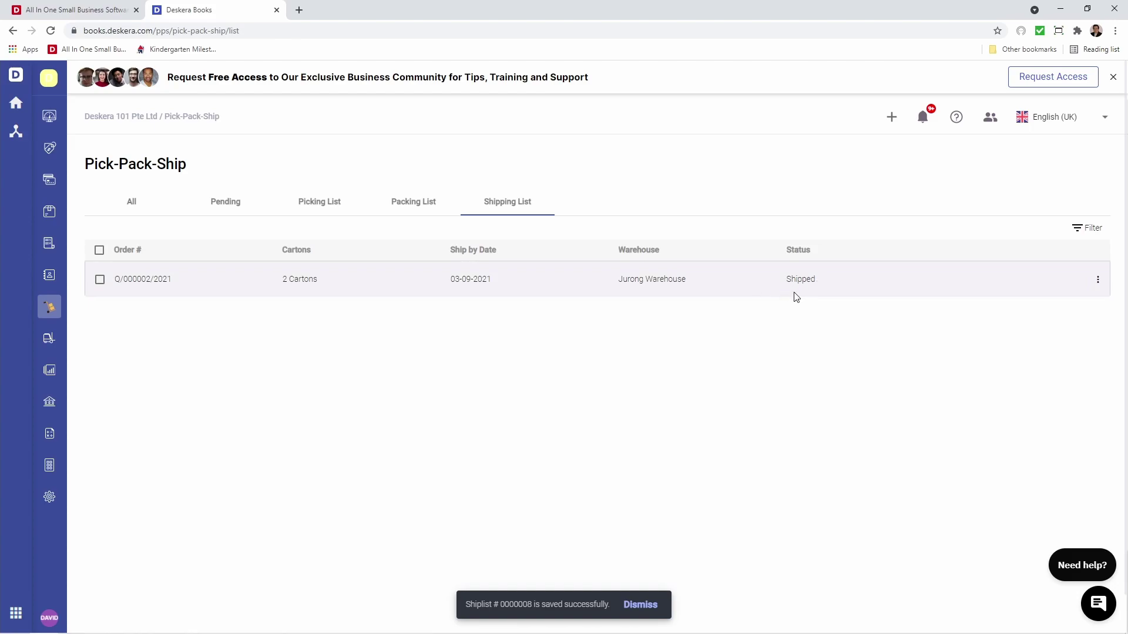
- Create a new invoice from the sales invoice records, declining the PEPPOL registration offer
click(50, 153)
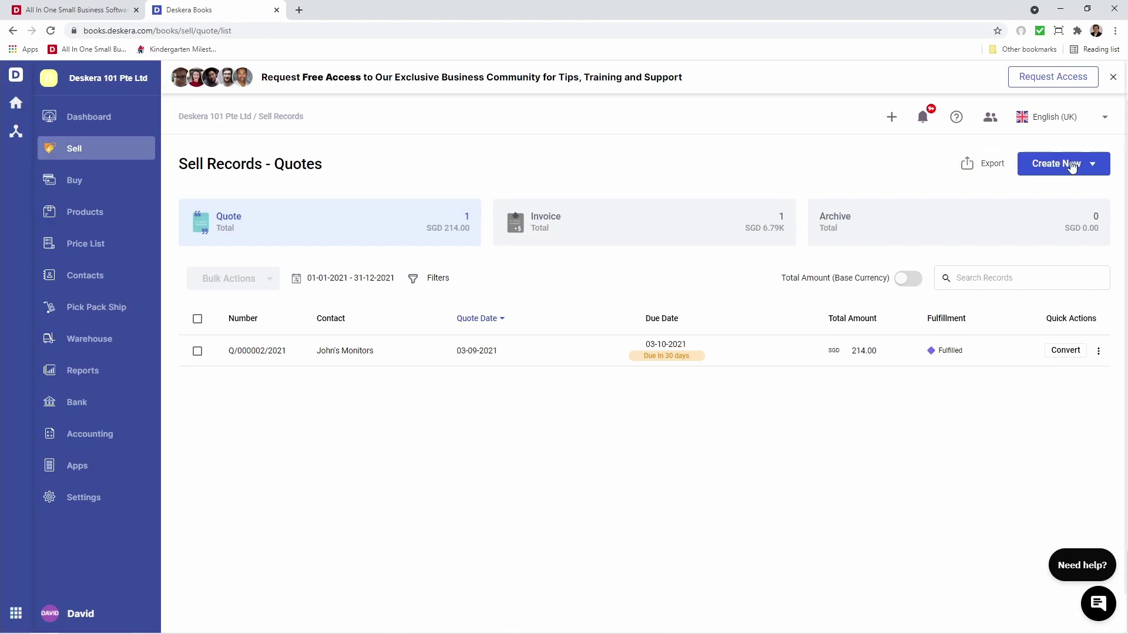
click(704, 233)
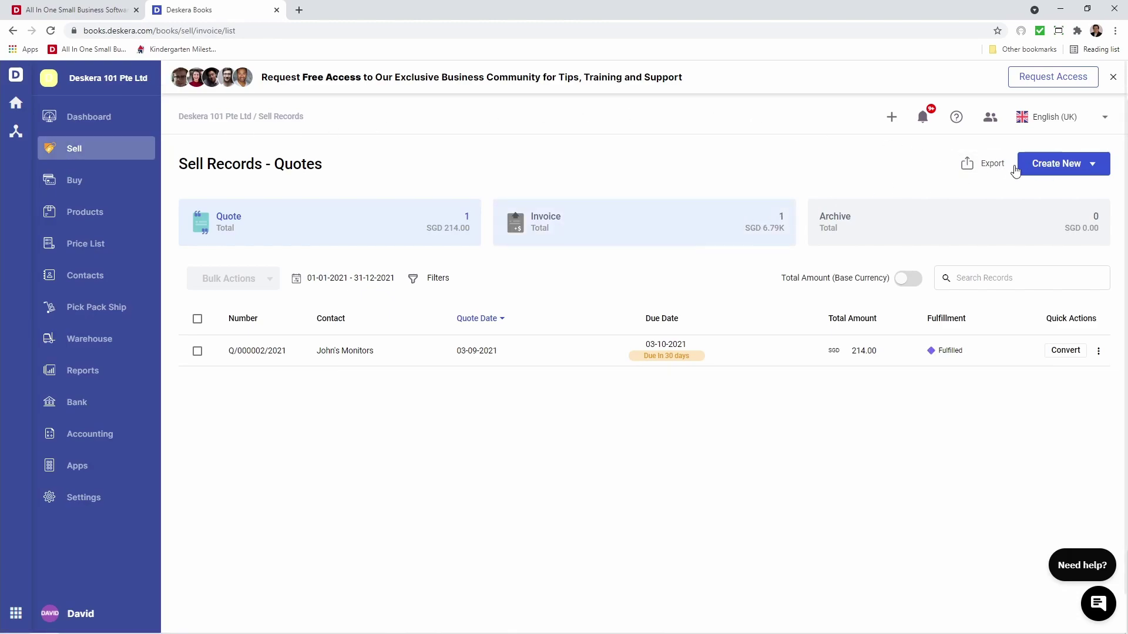
click(1063, 171)
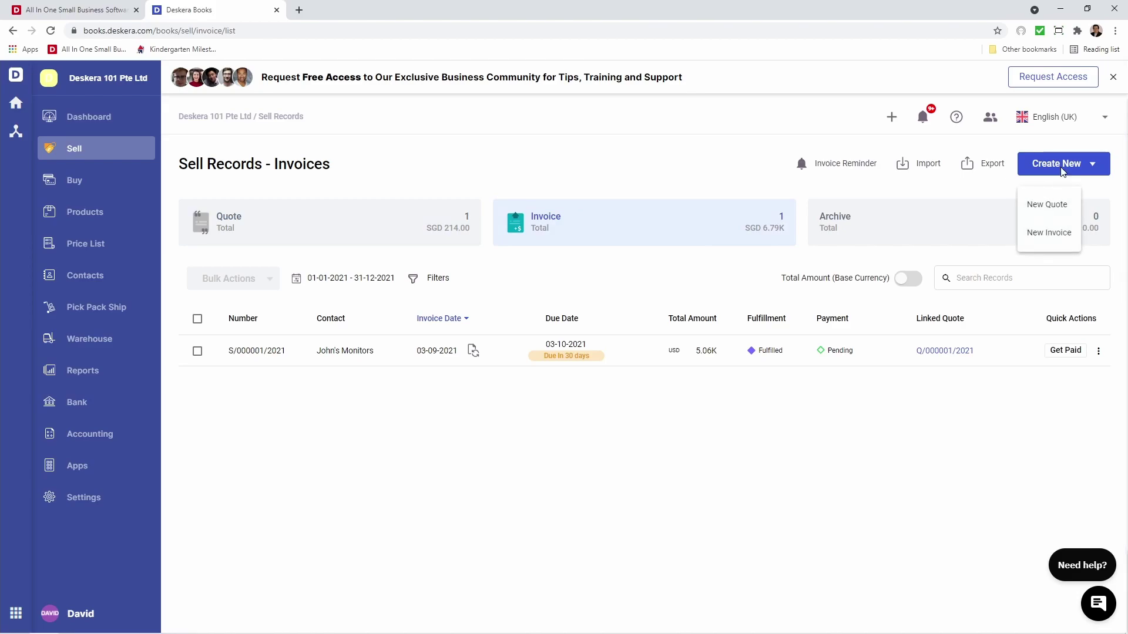
click(1055, 244)
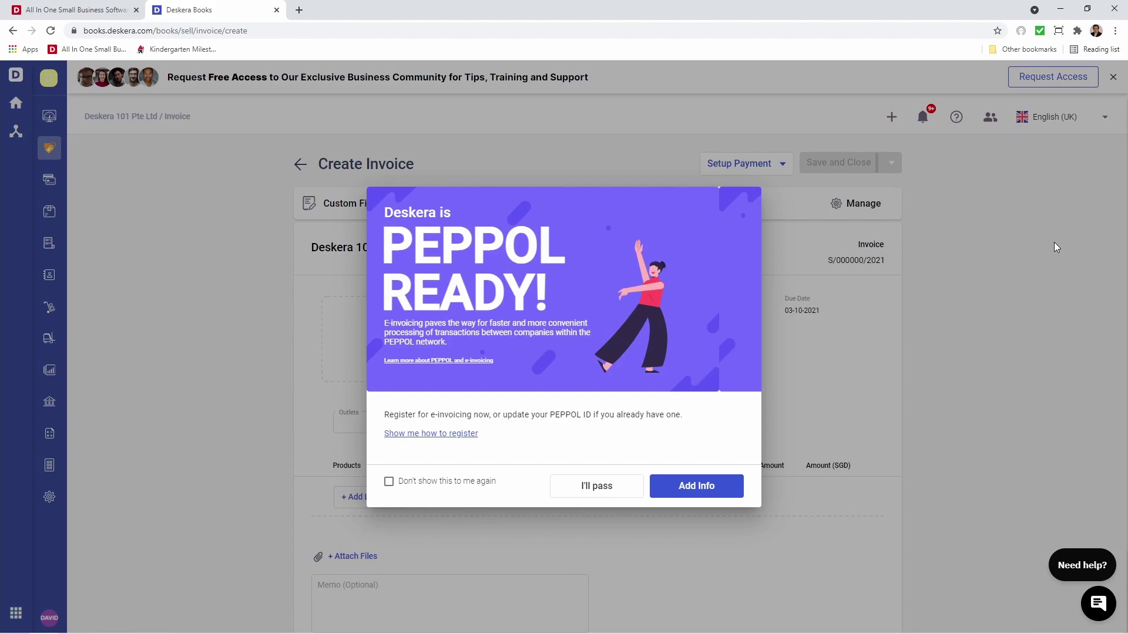
click(596, 492)
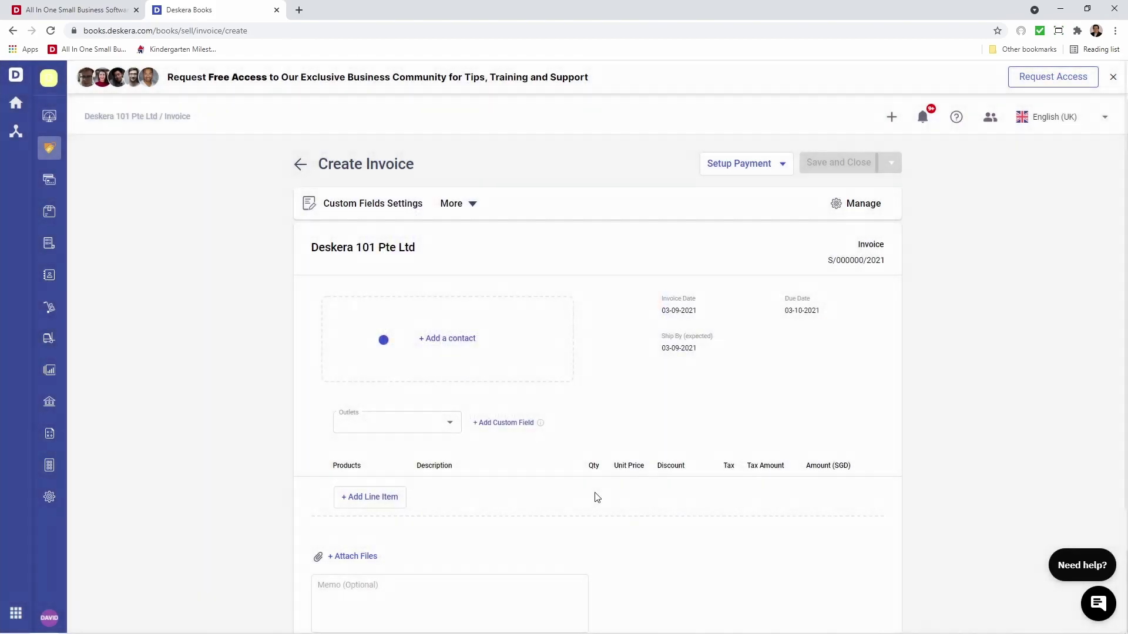
- Choose Marie's Keyboards as the invoice's contact and set the outlet to Changi
click(520, 364)
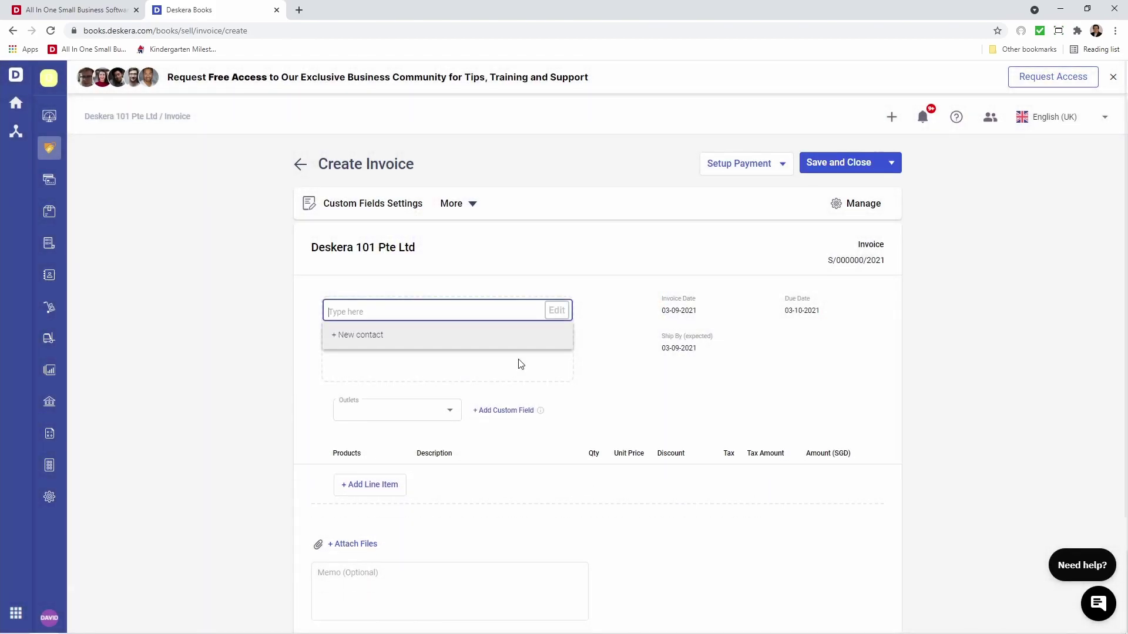
text(m)
click(456, 398)
click(376, 432)
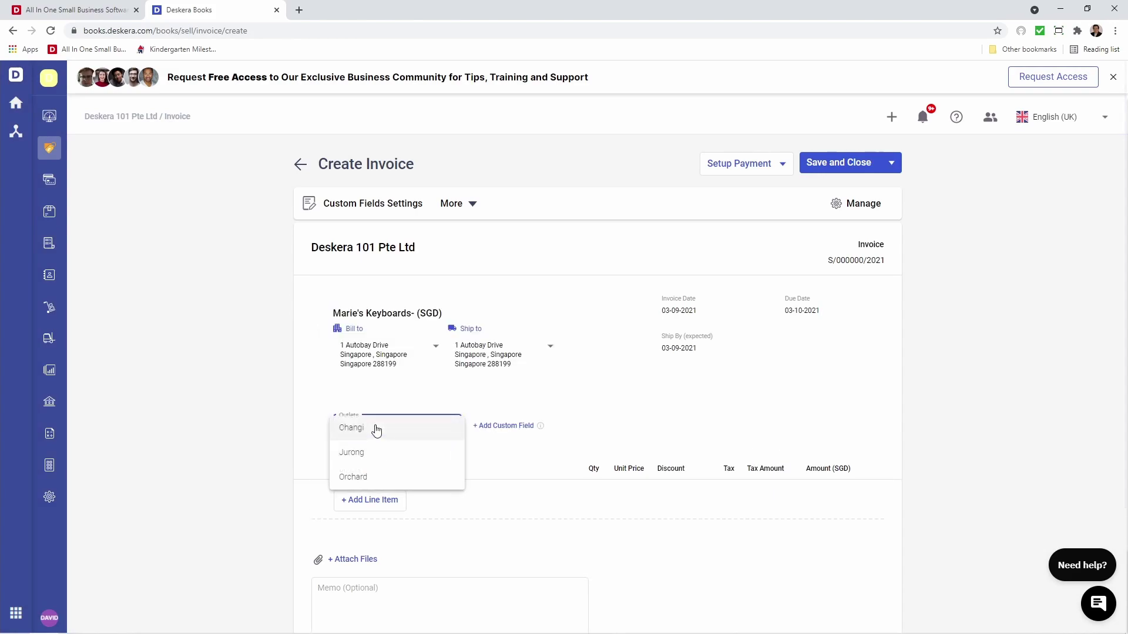
click(376, 429)
- Add the Mouse product as the invoice's line item with a quantity of 20
click(365, 500)
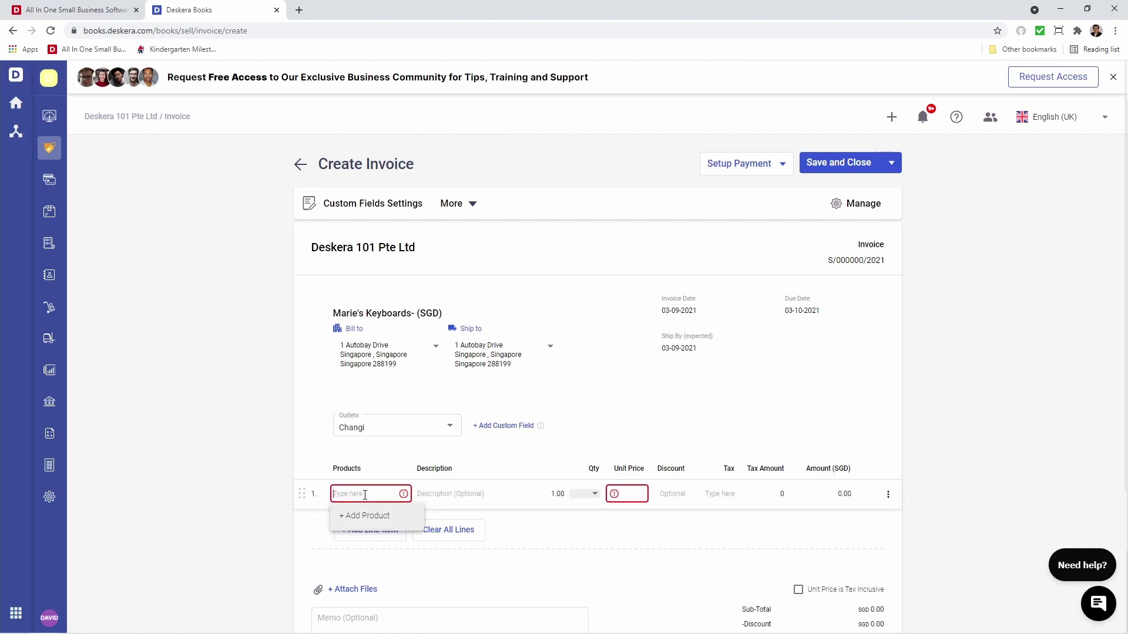
text(mou)
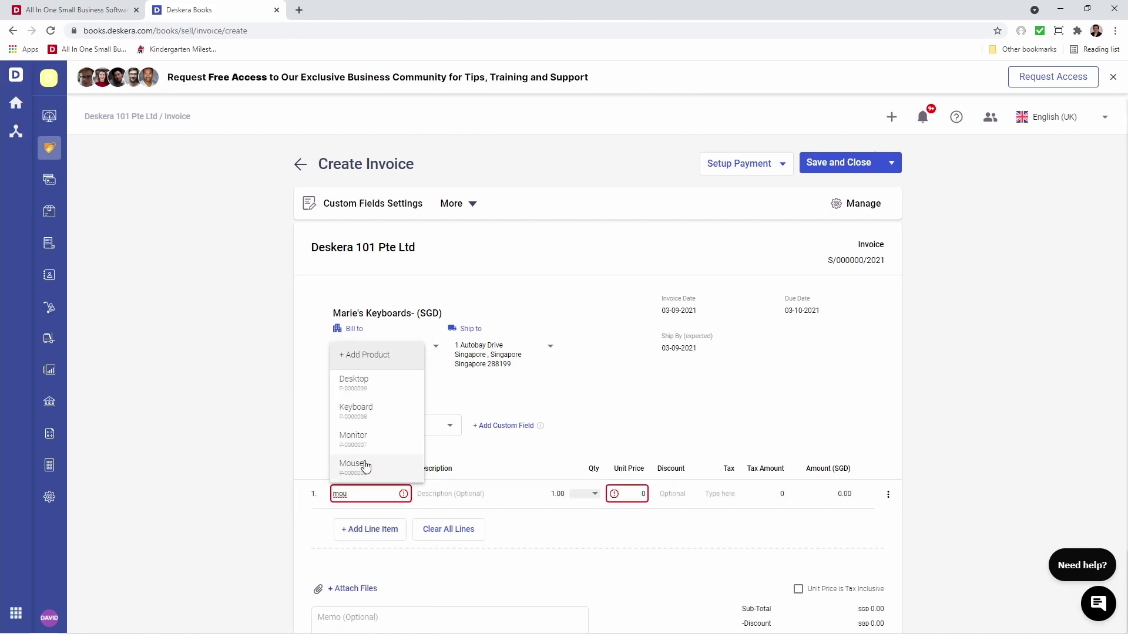
click(363, 464)
mouse_move(551, 495)
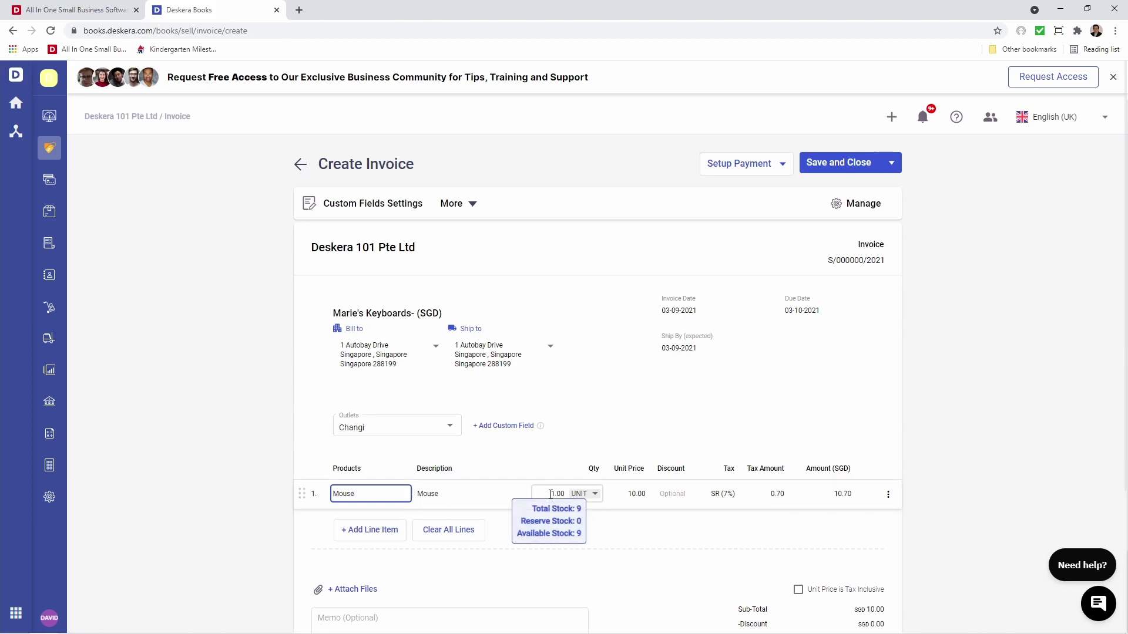
click(550, 494)
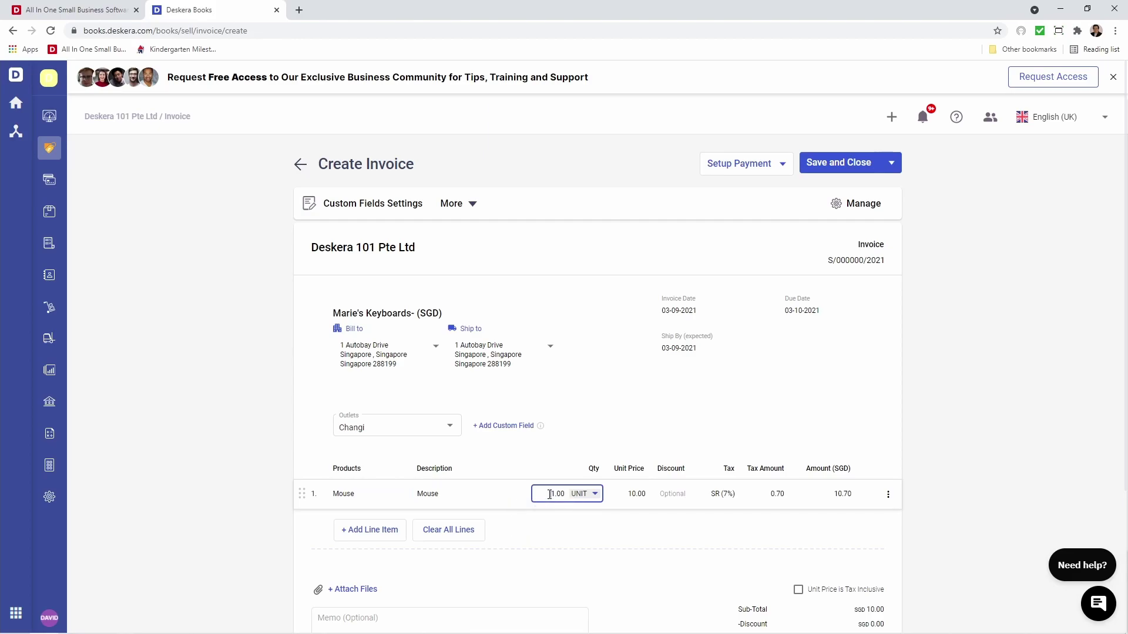
double_click(551, 494)
text(20)
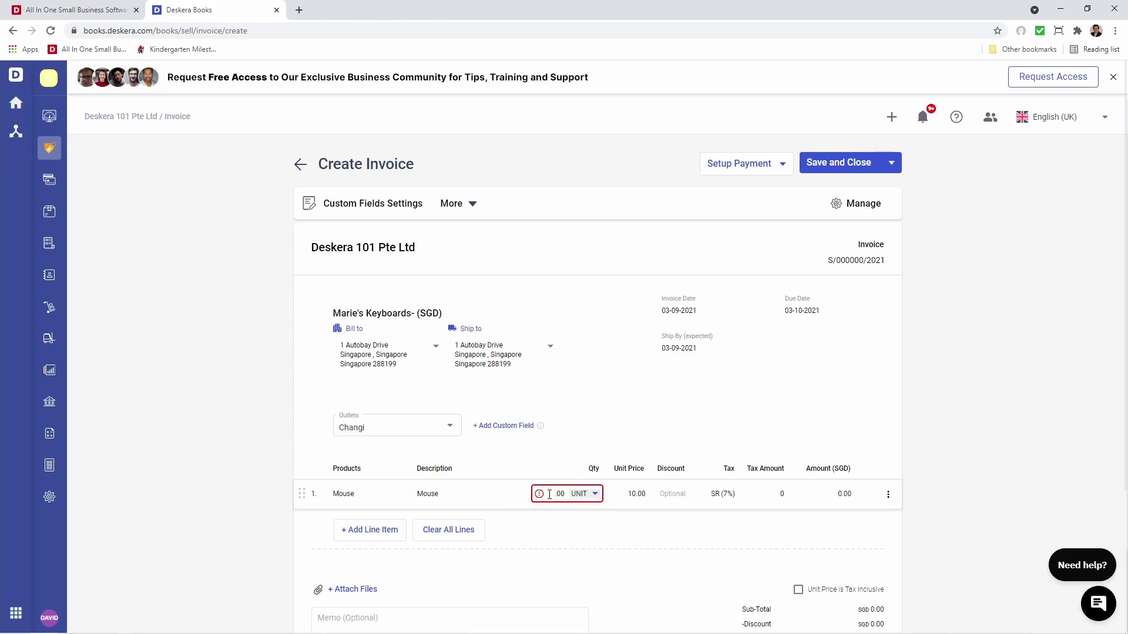
click(550, 473)
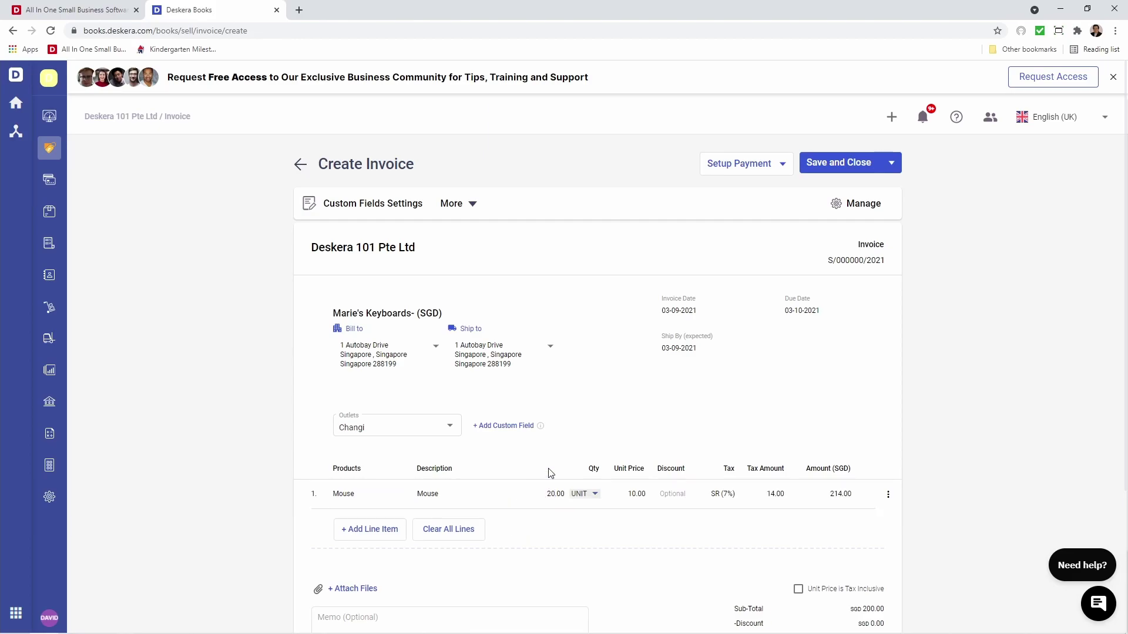
- Check the Mouse line's available stock, and save the invoice with a backorder for the missing quantity
mouse_move(552, 494)
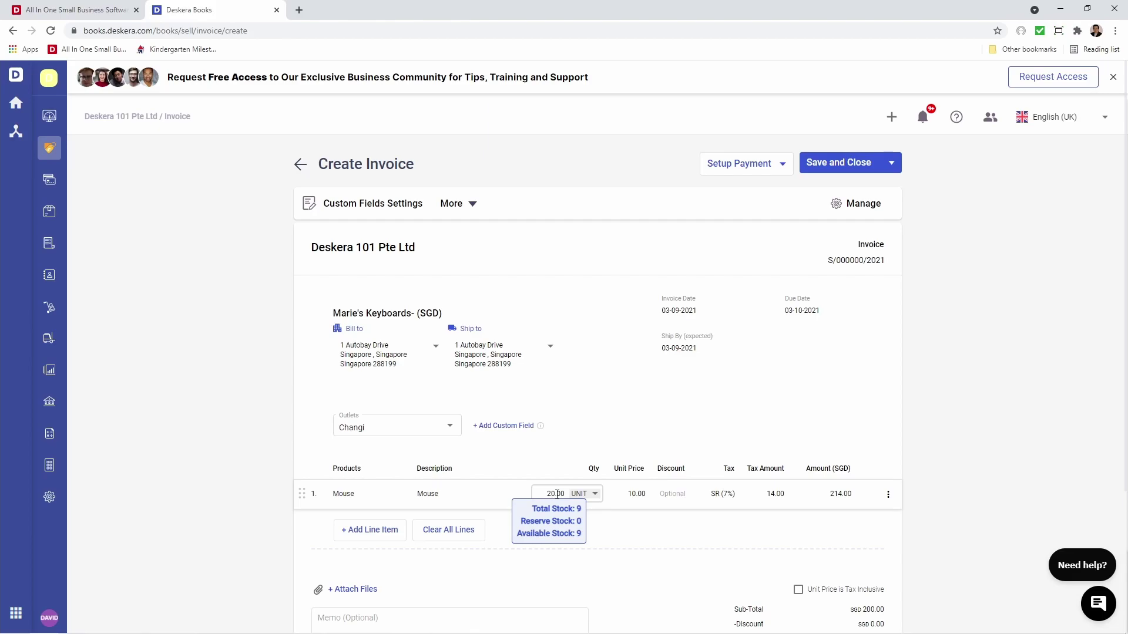
click(824, 172)
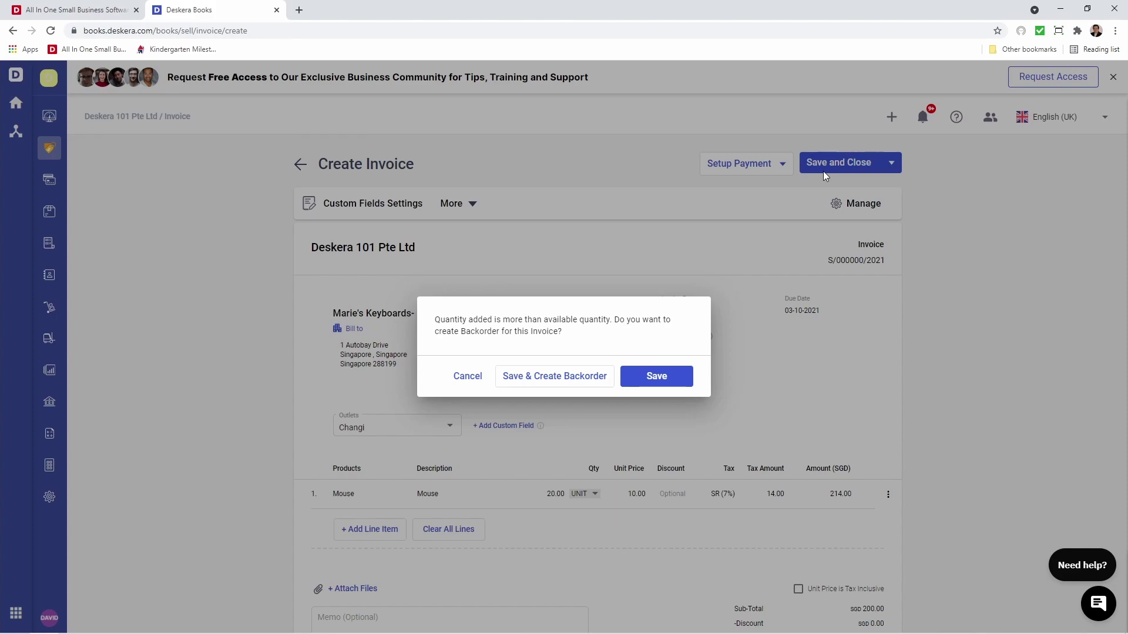
click(532, 389)
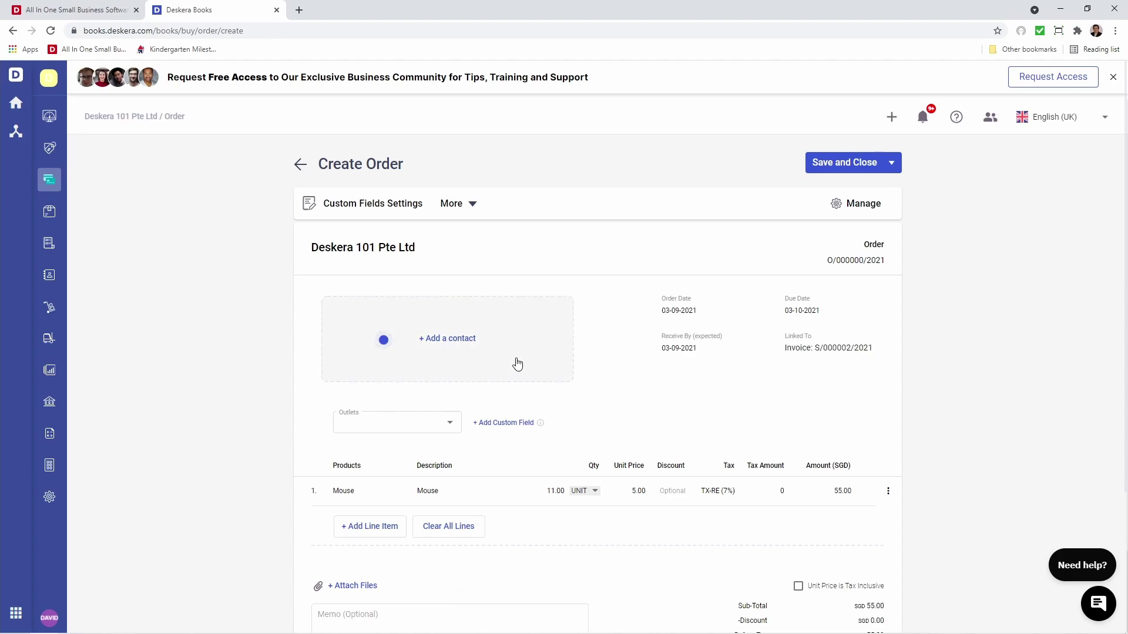
- Choose David's Warehouse as the backorder's contact, set the outlet to Changi, and save the order
click(518, 362)
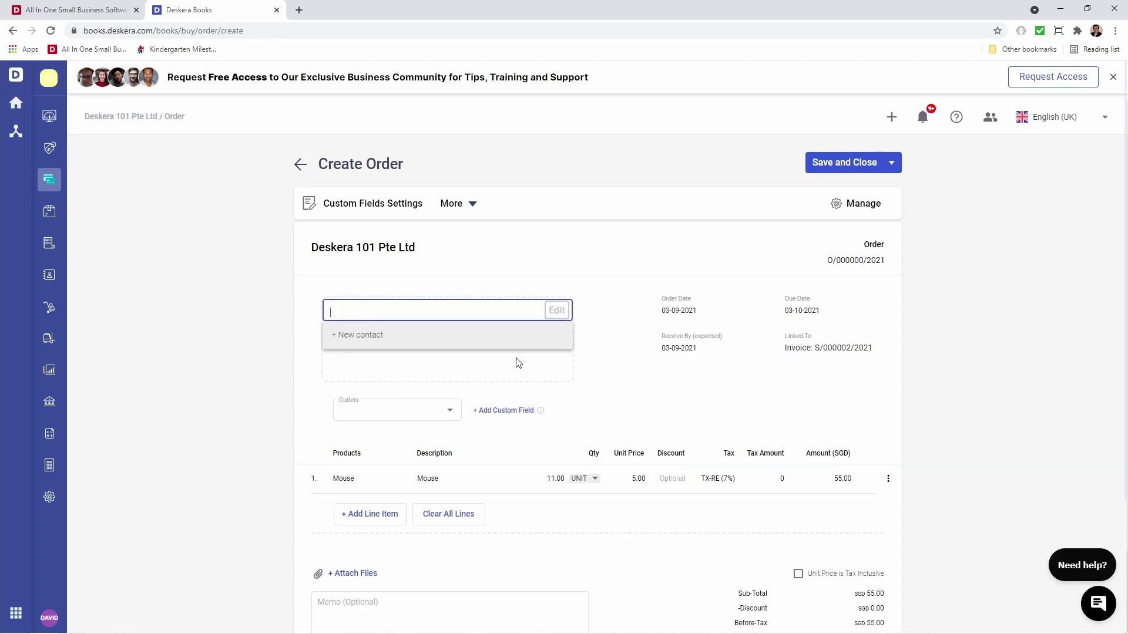
click(517, 362)
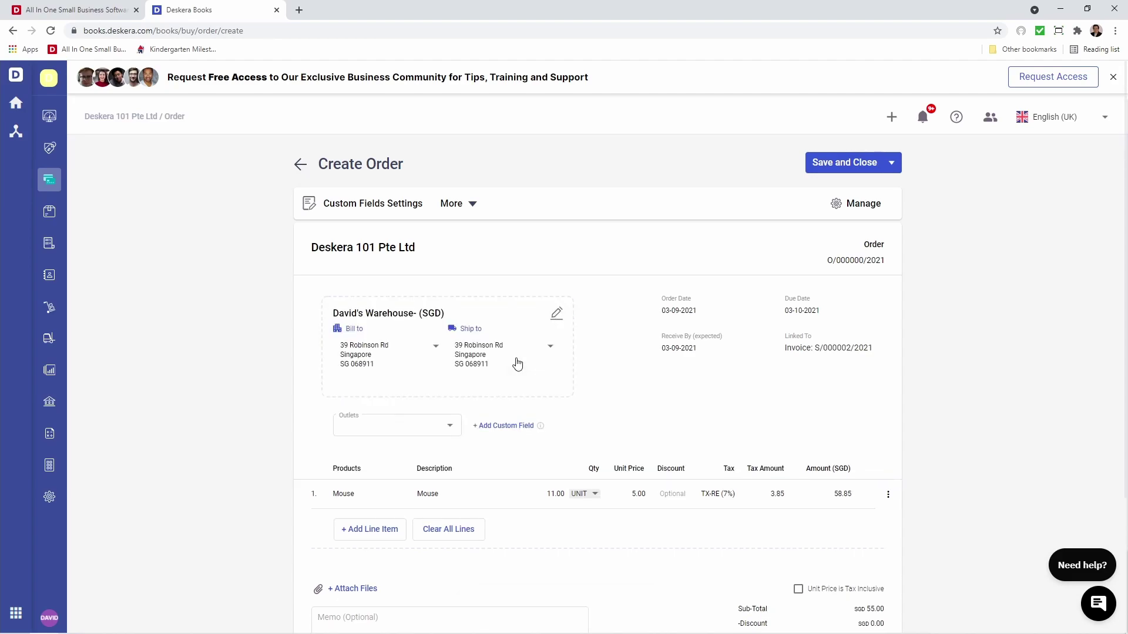
click(450, 425)
click(438, 428)
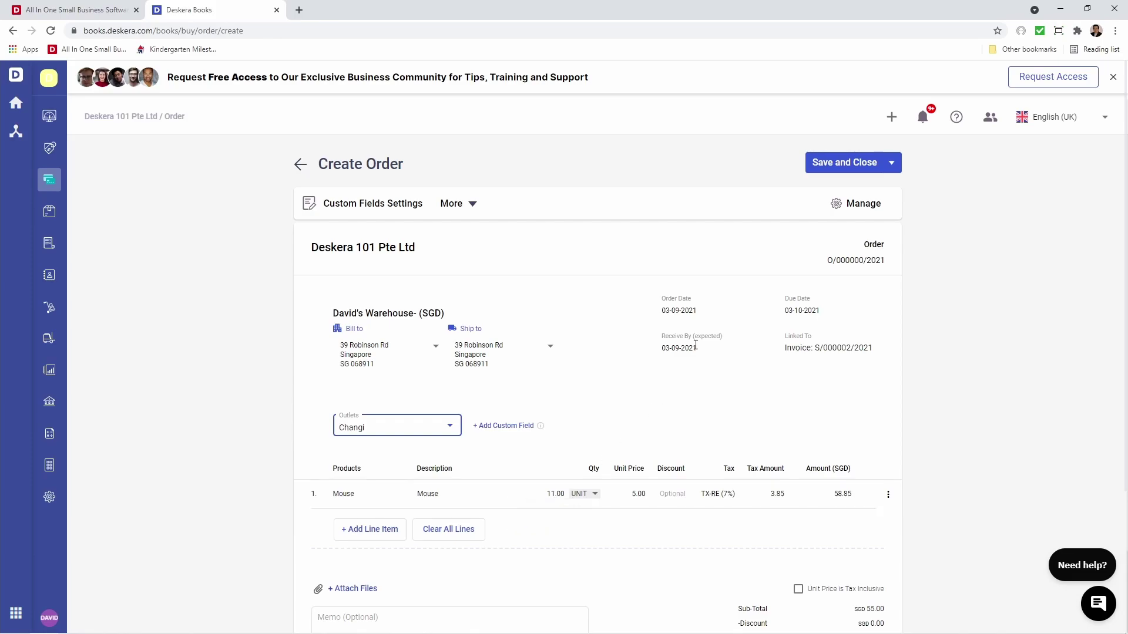
click(832, 165)
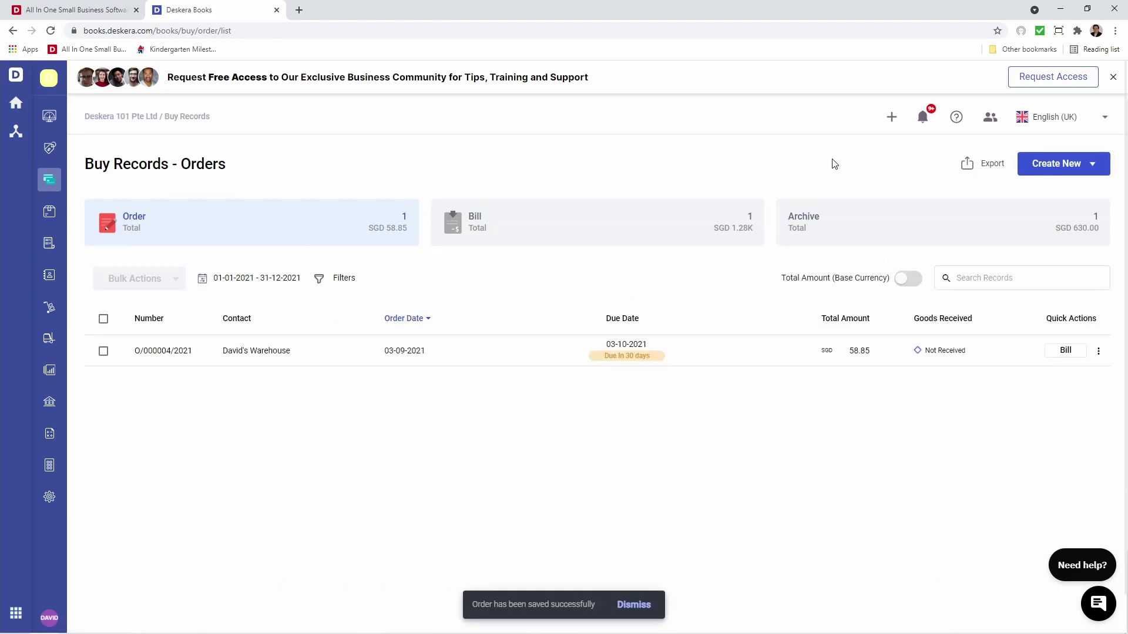
- Receive the goods of the David's Warehouse order, taking 11 Mouse units into Jurong Warehouse
click(1095, 352)
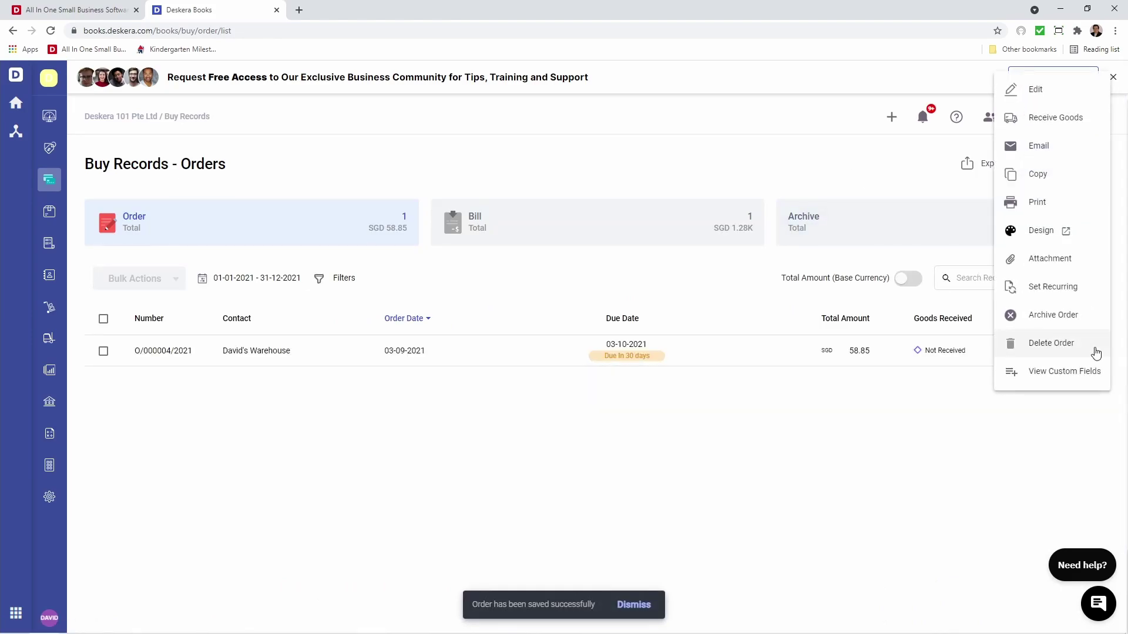
click(1040, 119)
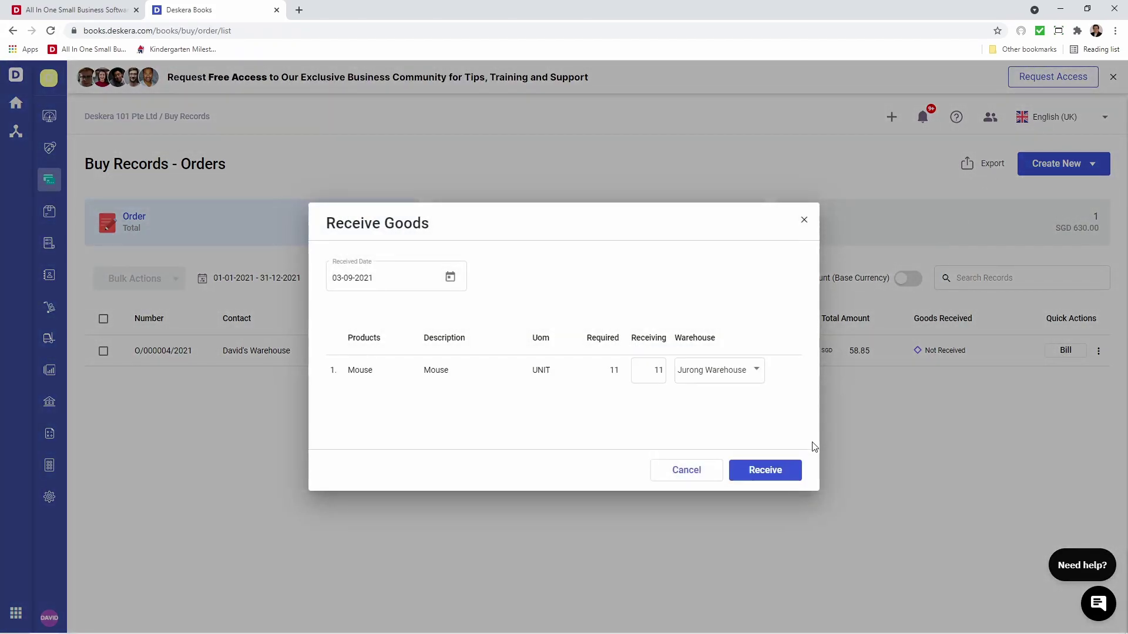
click(764, 475)
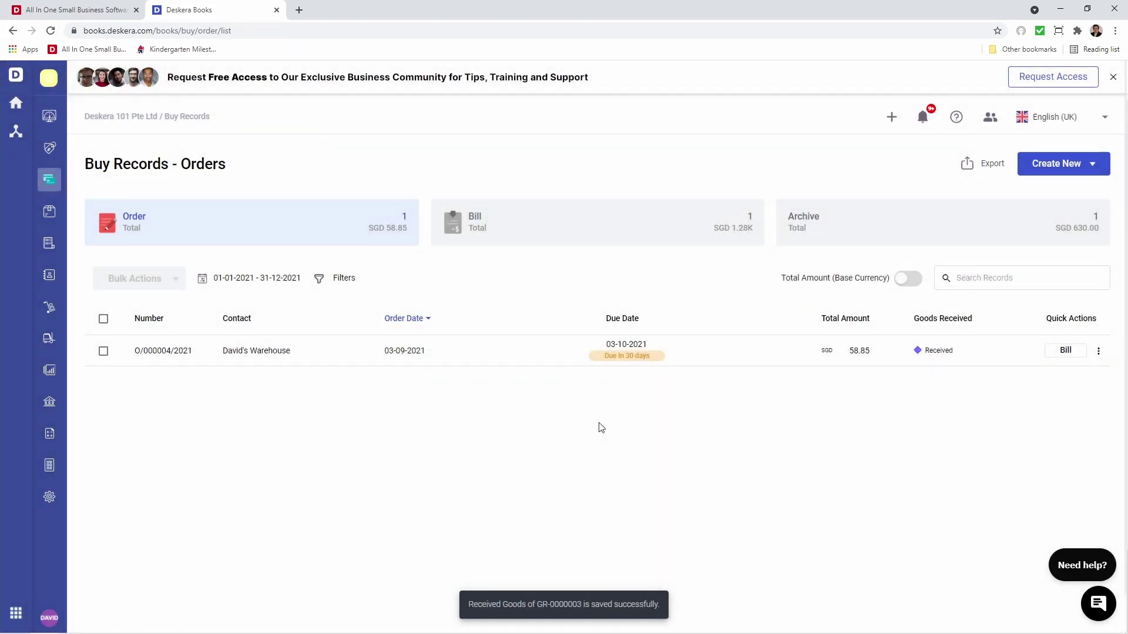
- Partially fulfil the Marie's Keyboards invoice in the sales records through Direct Fulfillment, committing 10 Mouse units
click(47, 150)
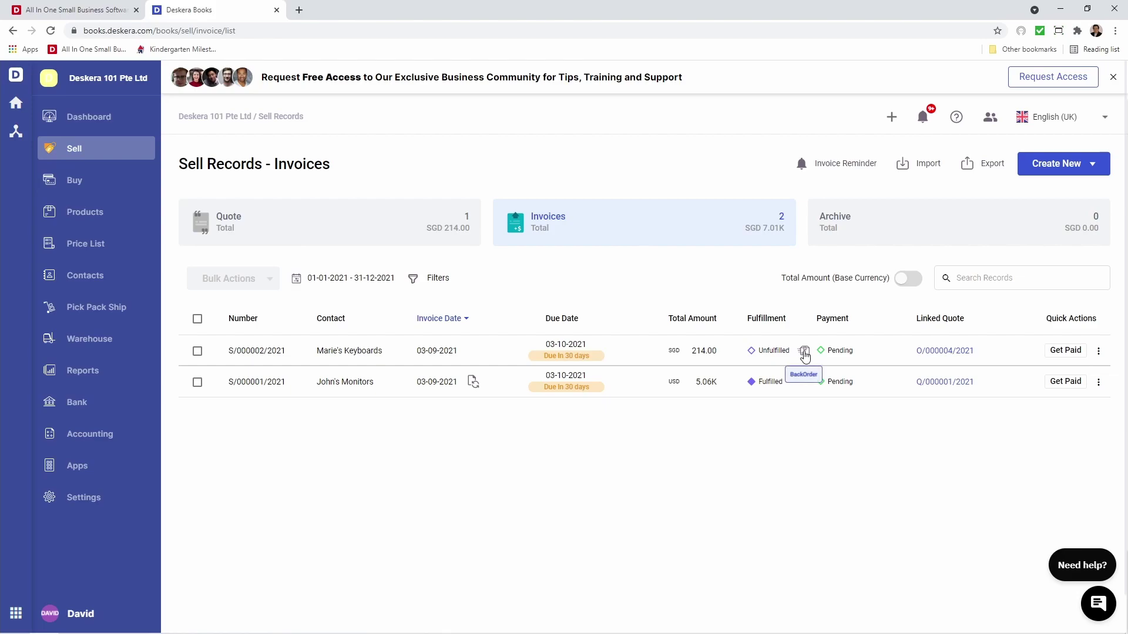
click(1098, 351)
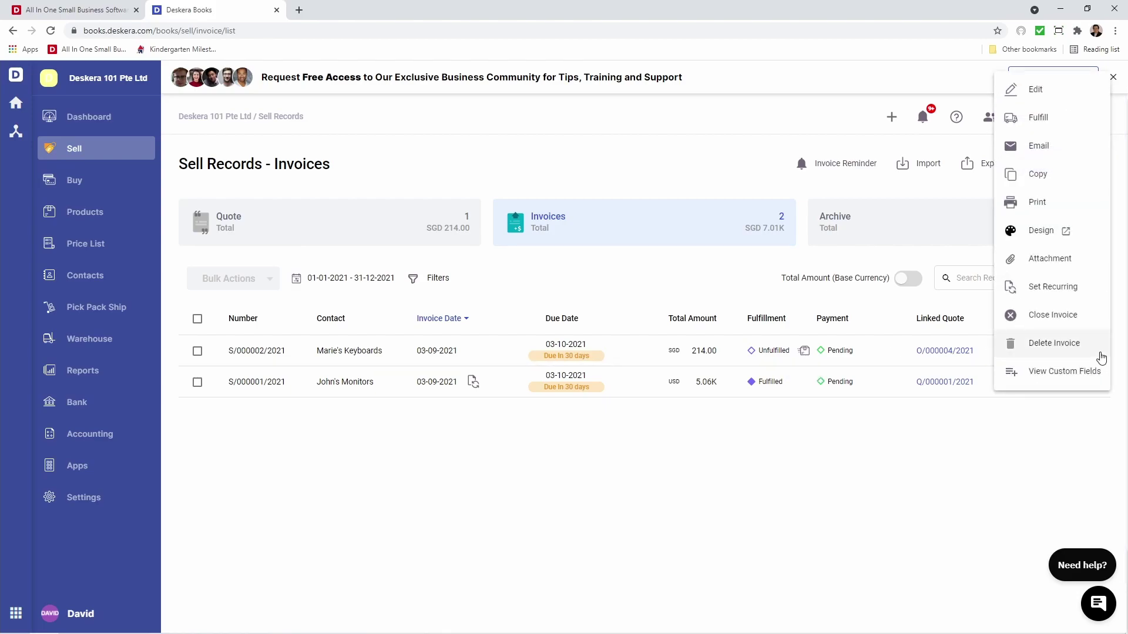
click(1062, 115)
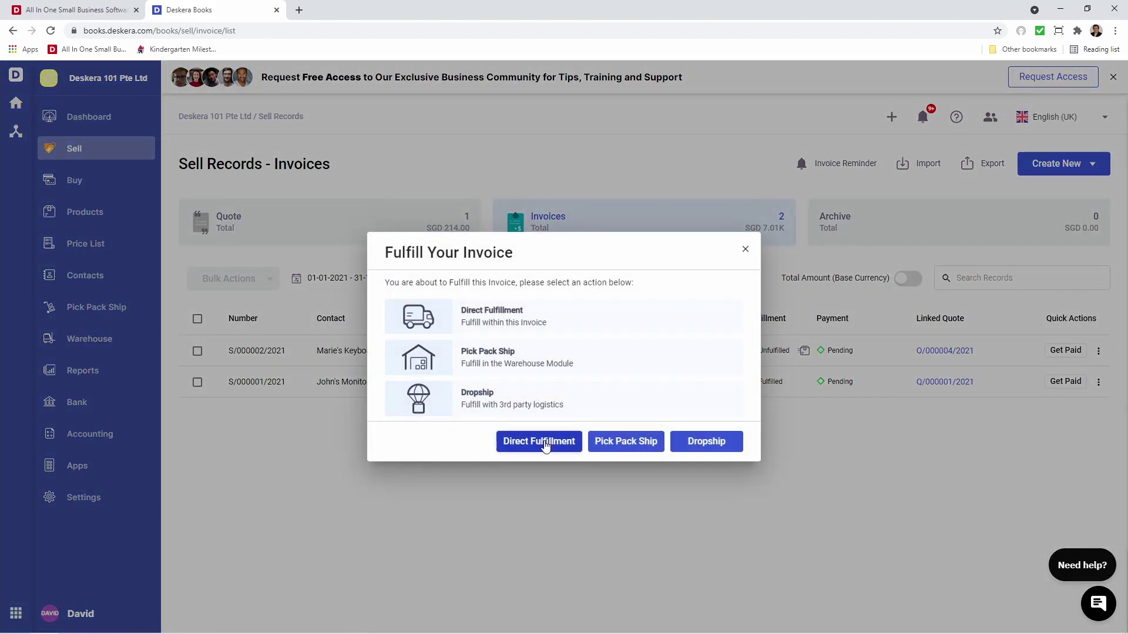
click(544, 442)
double_click(695, 369)
text(10)
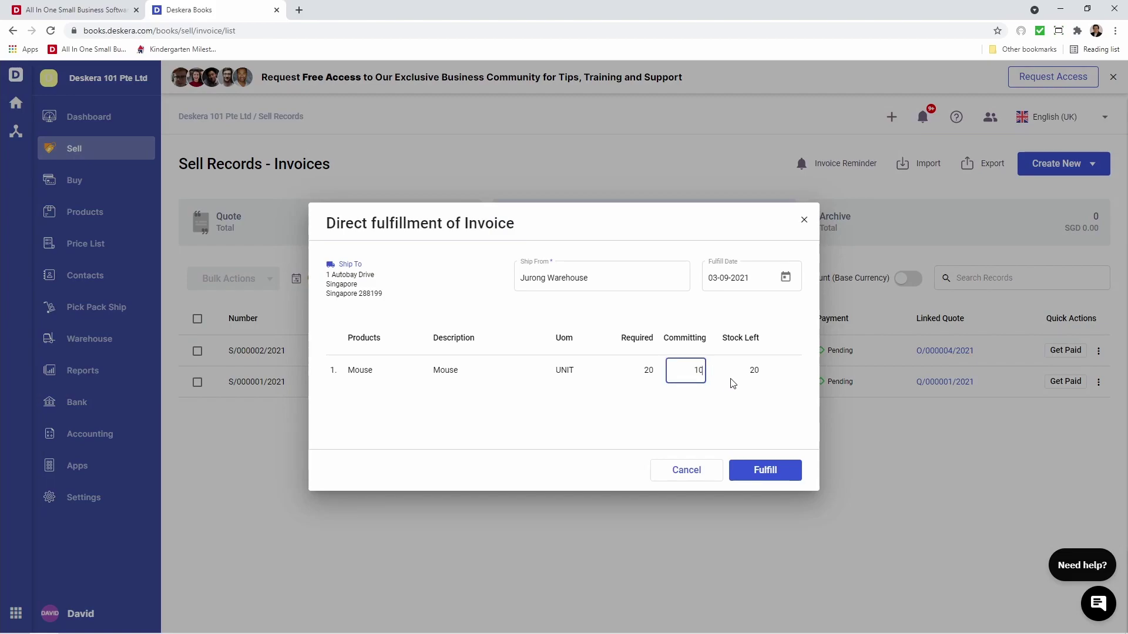
click(762, 471)
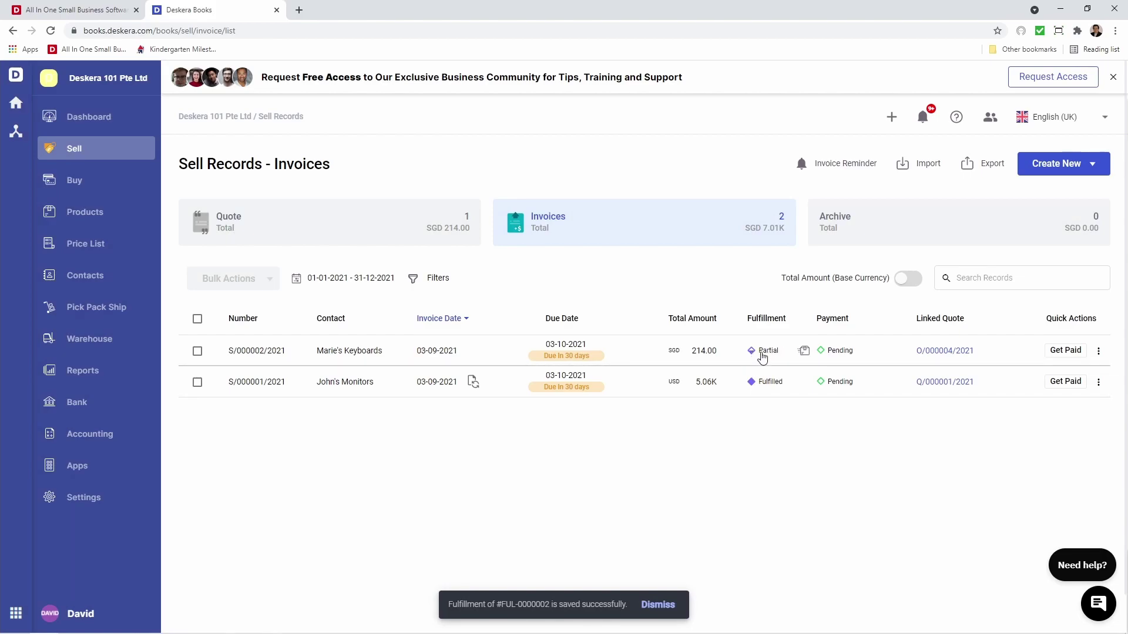
- Fulfil the remaining Mouse units of the Marie's Keyboards invoice through Direct Fulfillment
click(1097, 352)
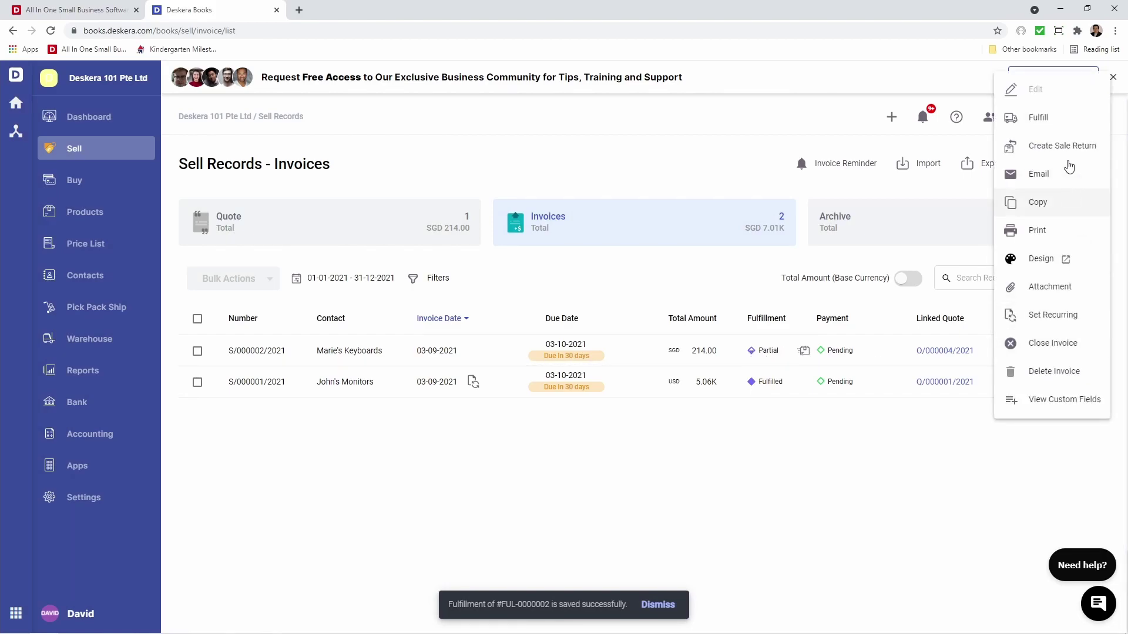
click(1058, 125)
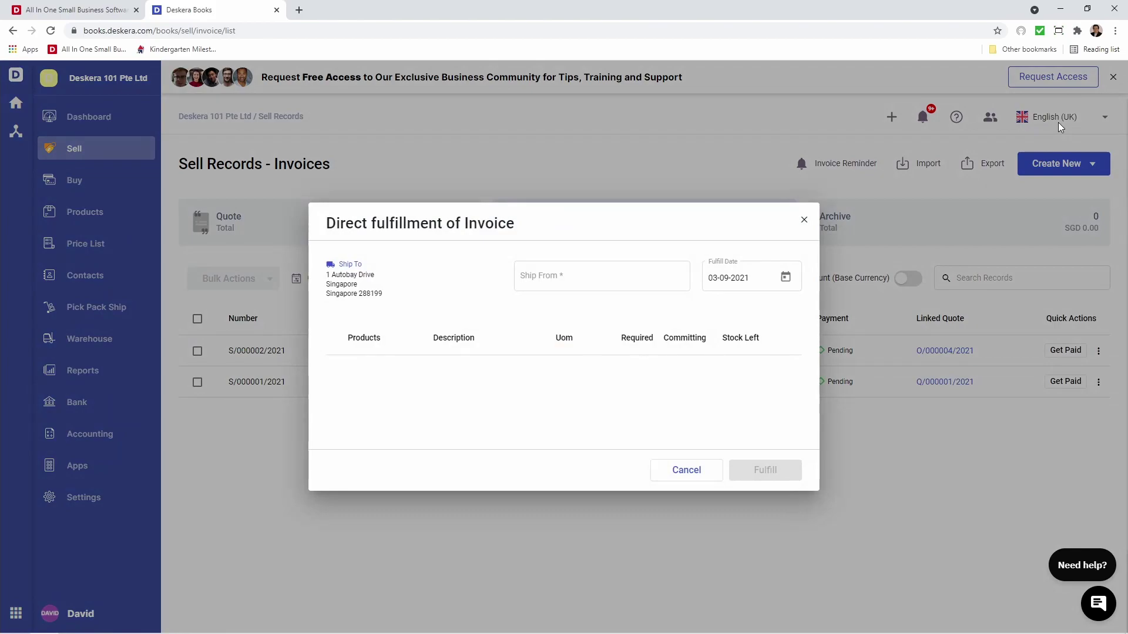
click(786, 468)
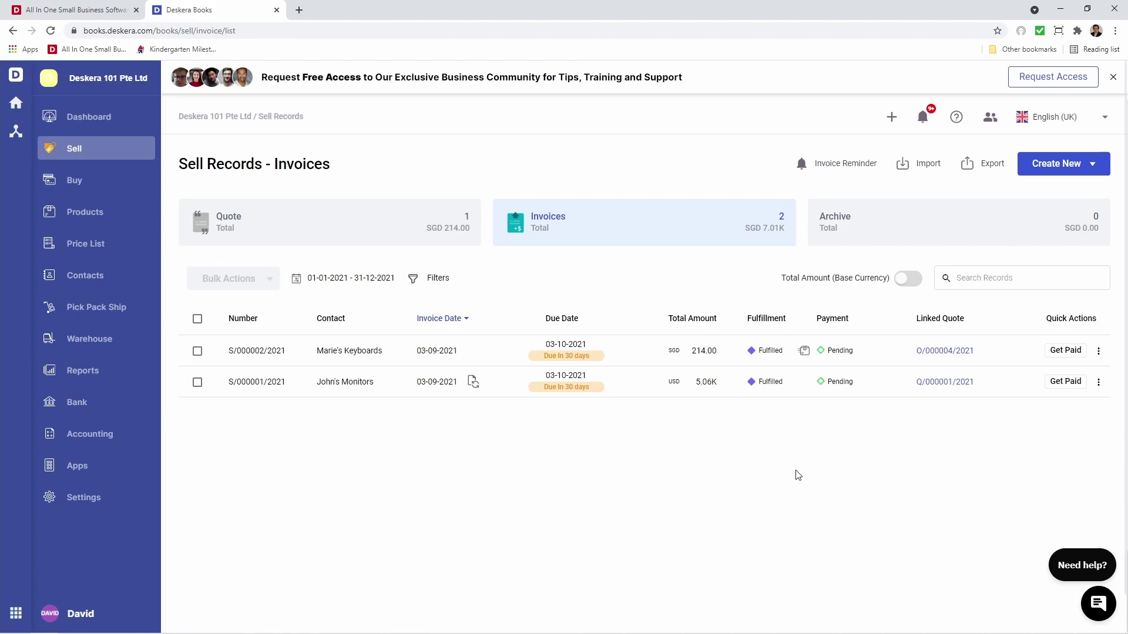
- Start a new invoice for Marie's Keyboards, declining the PEPPOL registration offer
click(1048, 166)
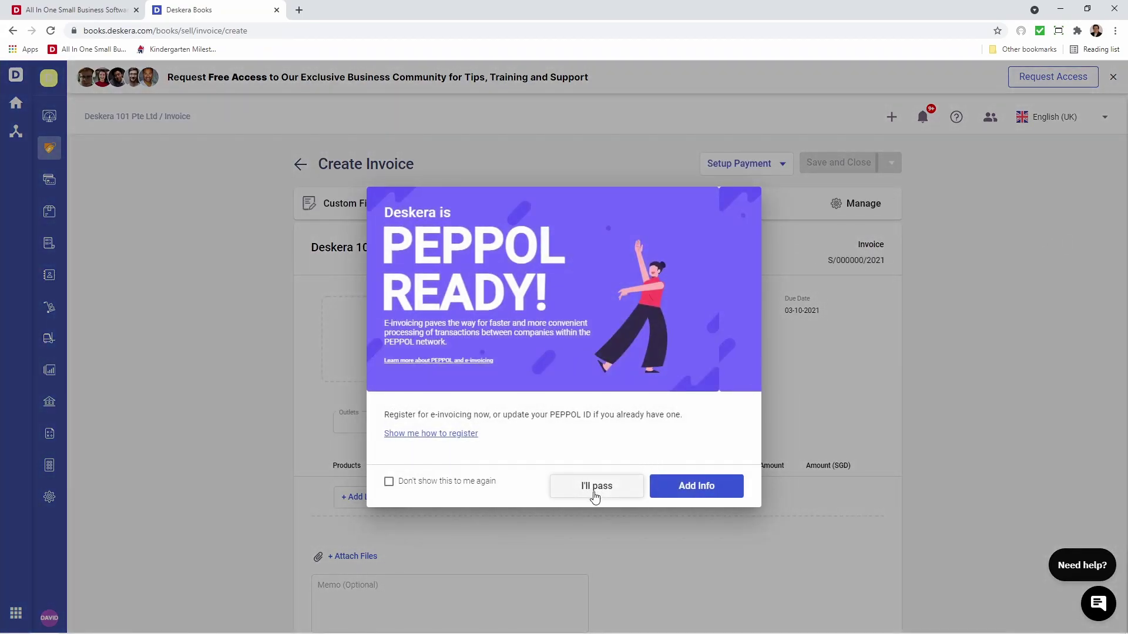
click(594, 497)
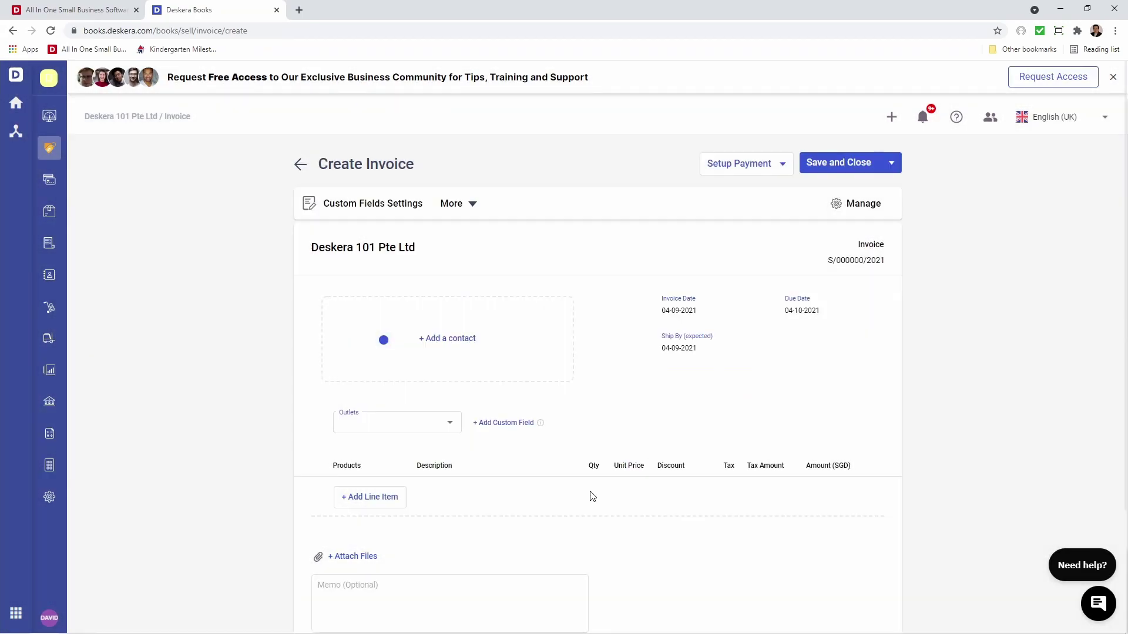
click(521, 336)
text(ma)
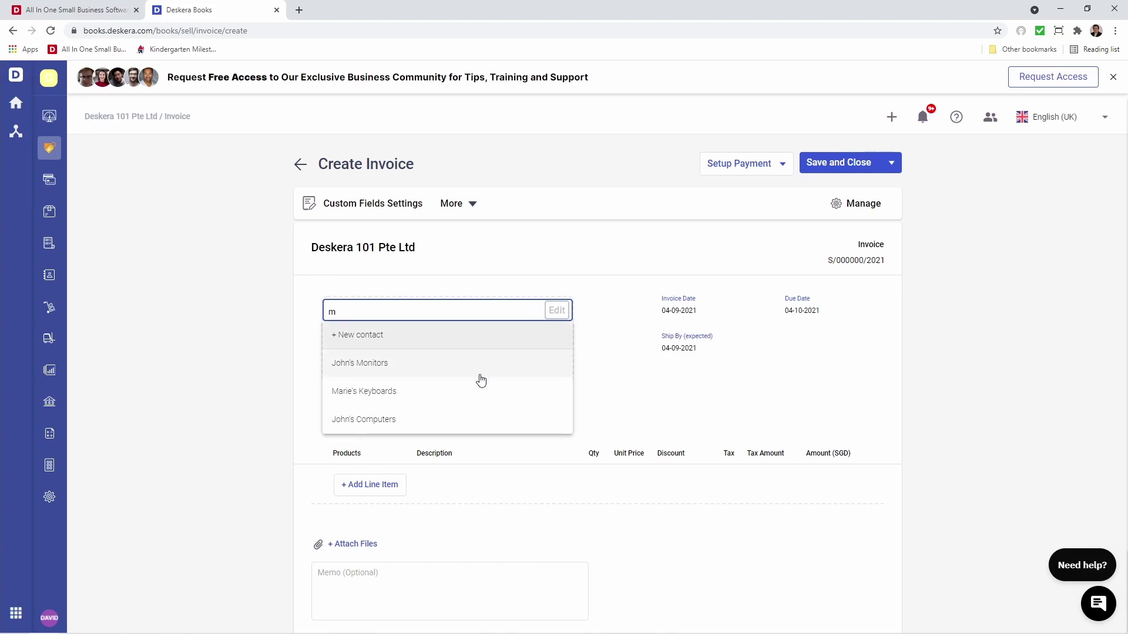
click(476, 386)
- Set the invoice's outlet to Jurong and auto-fill the products from the previous invoice
click(418, 432)
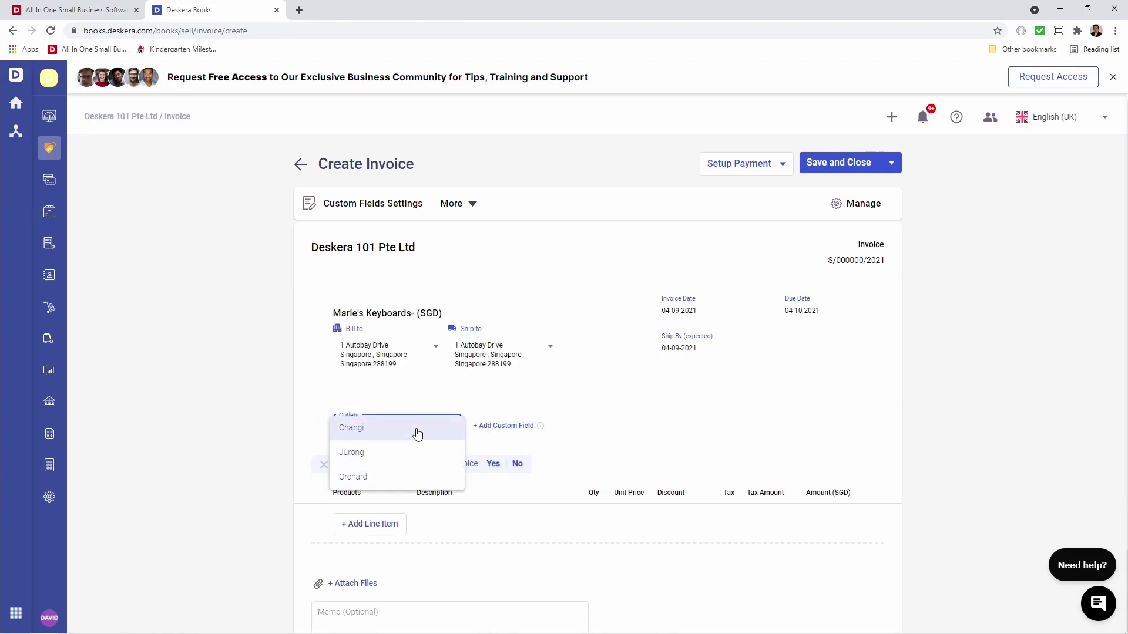
click(407, 452)
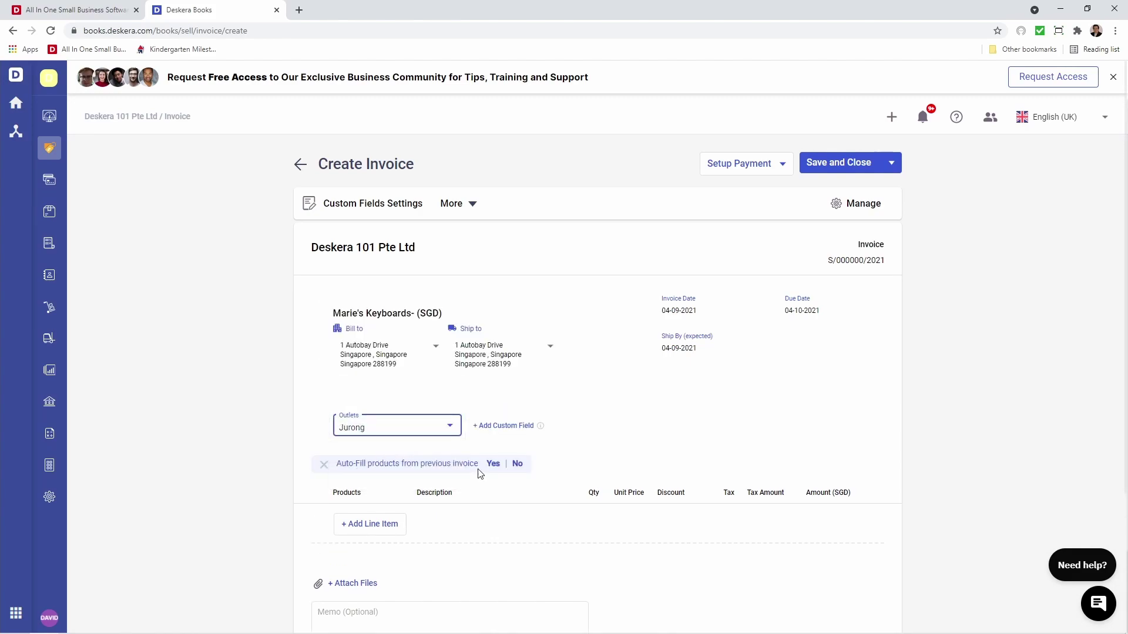
click(493, 464)
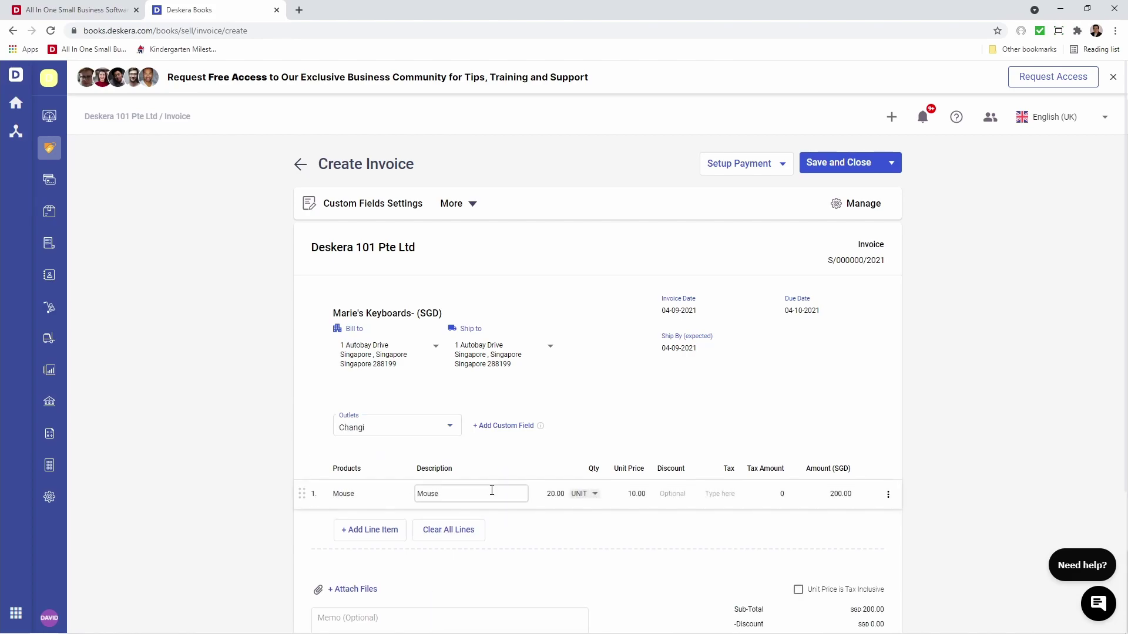
- Set the invoice's payment setup to Not applicable and save the invoice without creating a backorder
click(733, 171)
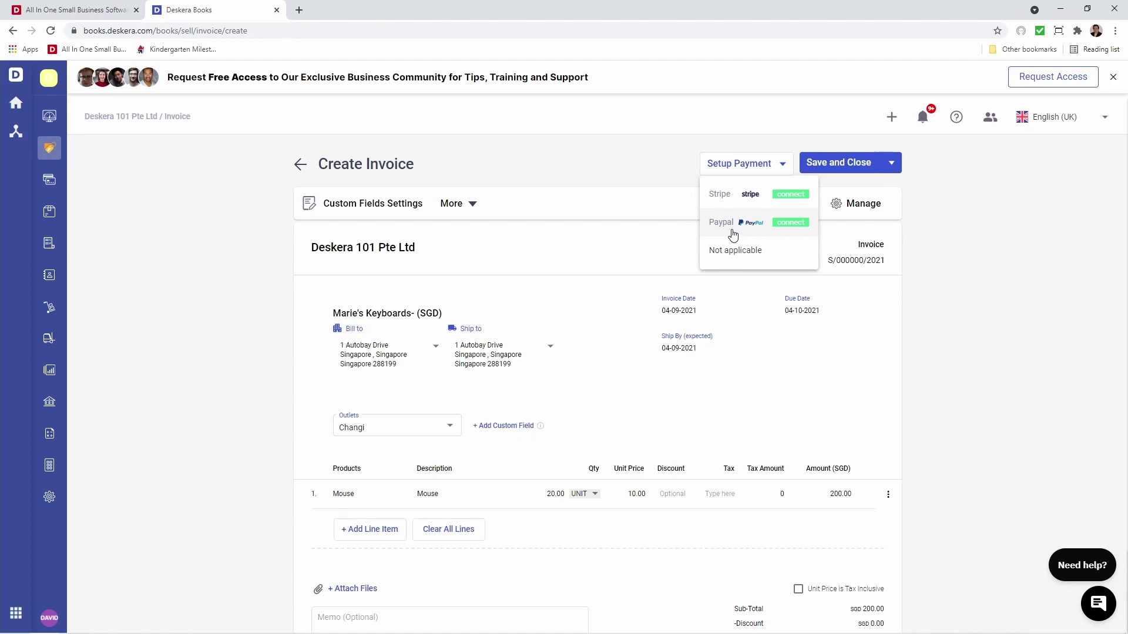
click(735, 258)
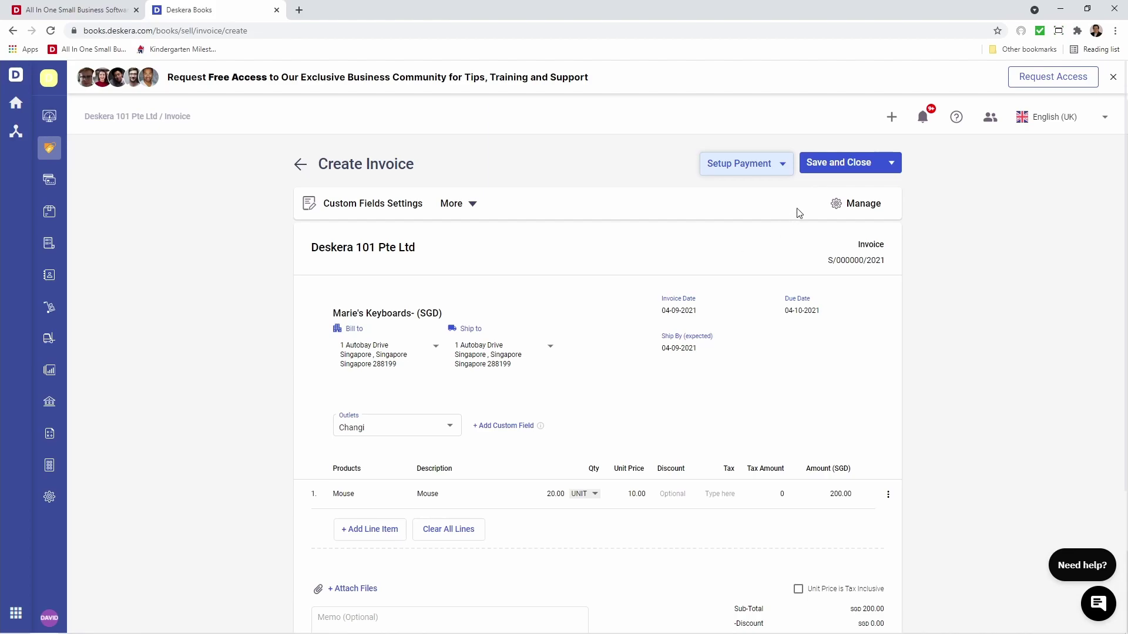
click(834, 168)
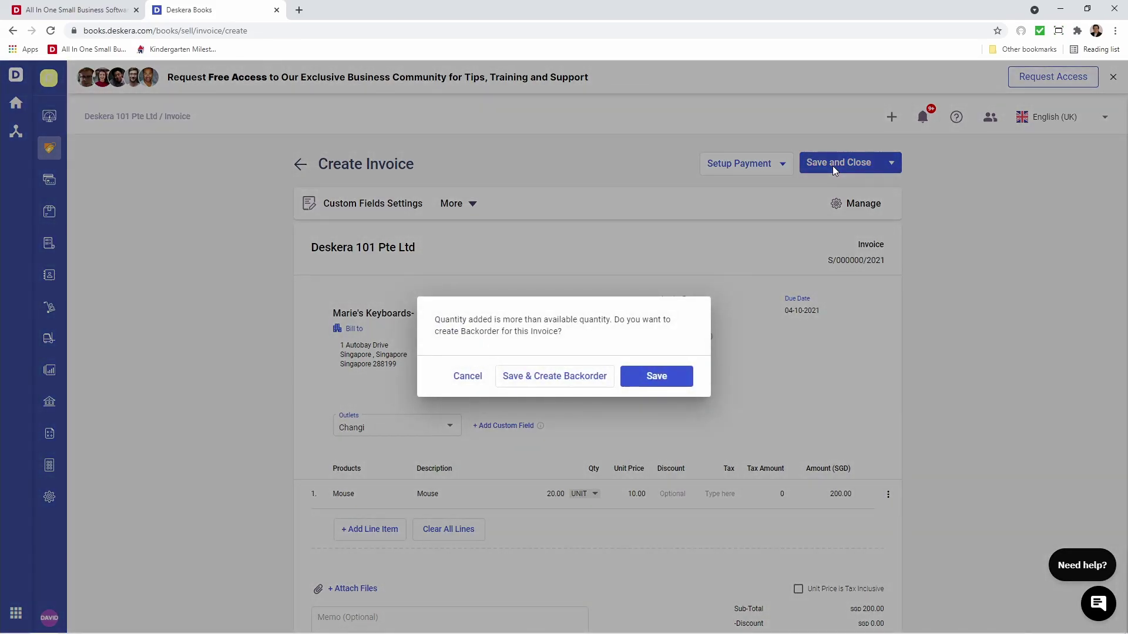
click(669, 381)
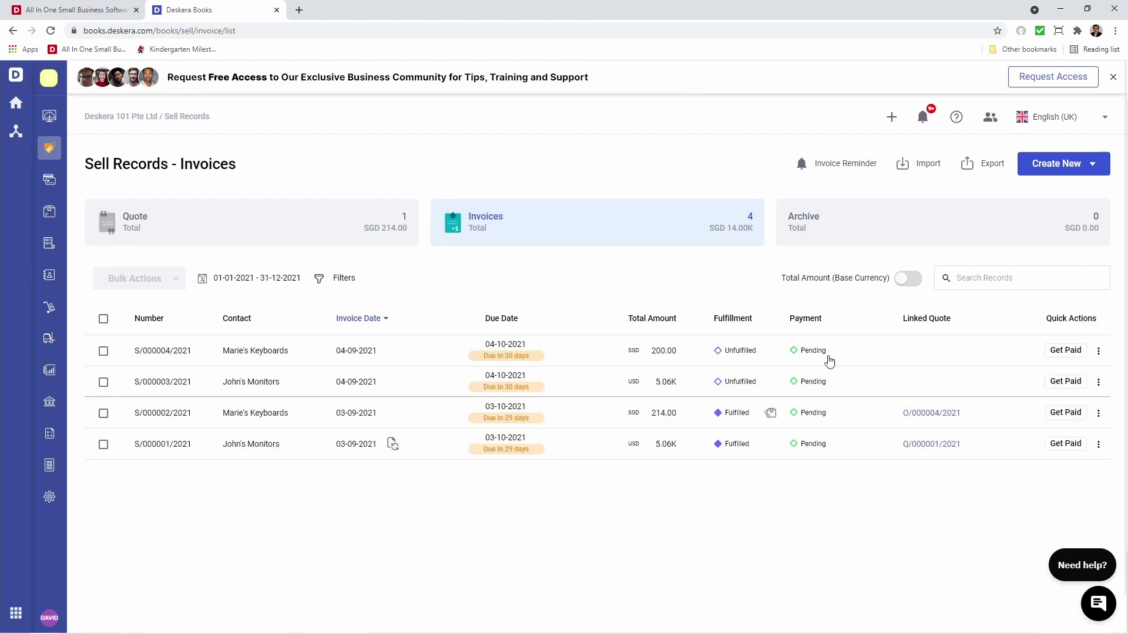
- Fulfil the newest Marie's Keyboards invoice by Dropship, agreeing to create a purchase order for it
click(1098, 351)
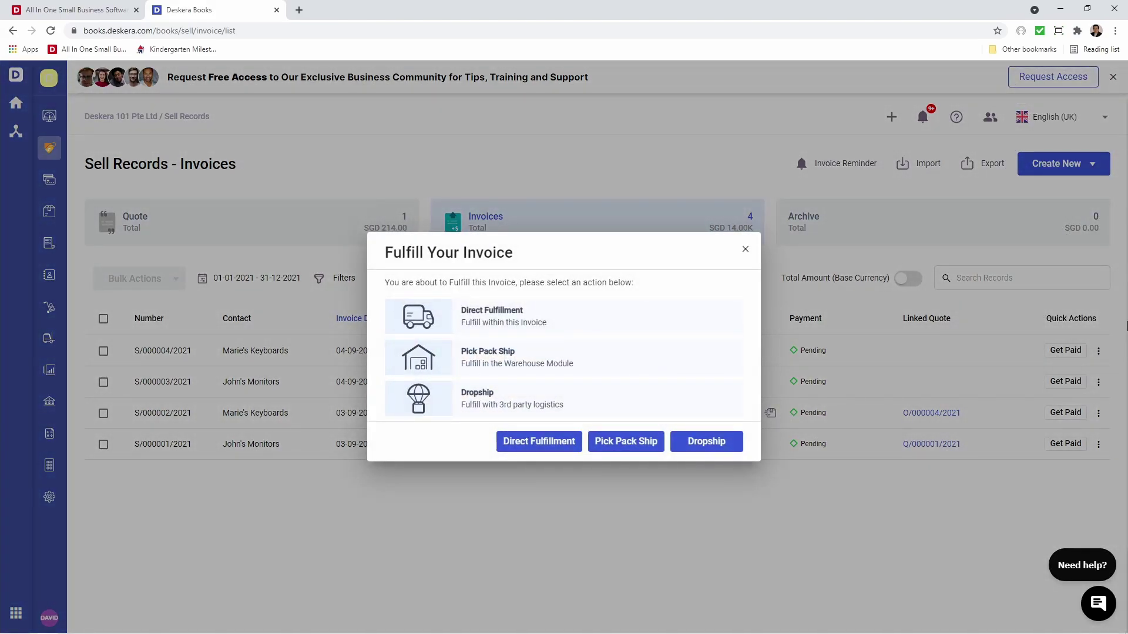
click(686, 447)
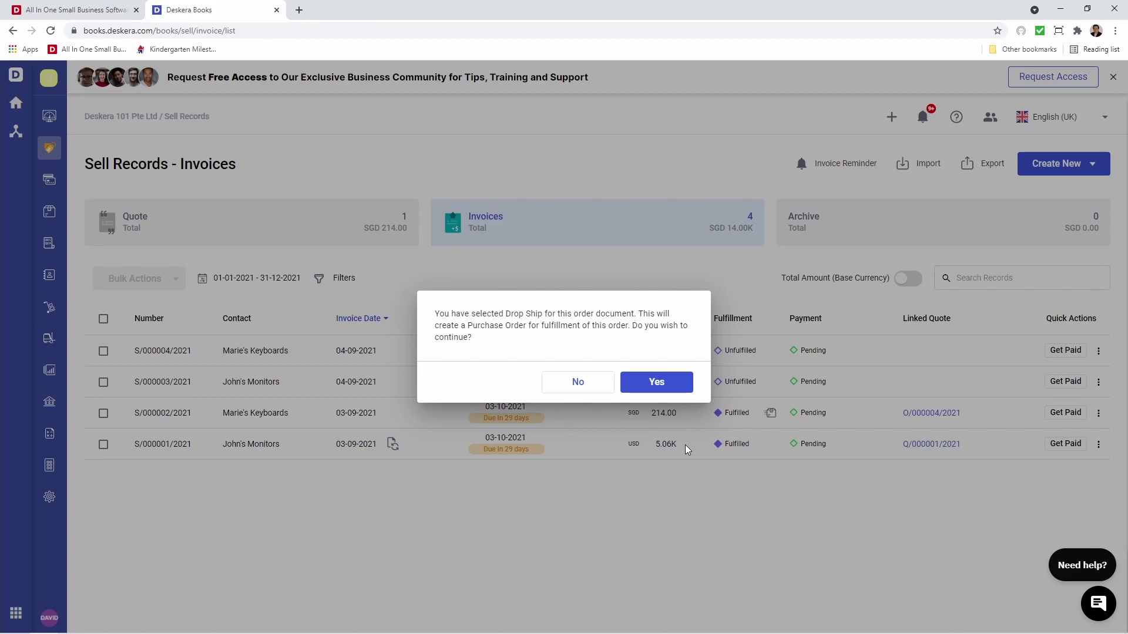
click(672, 383)
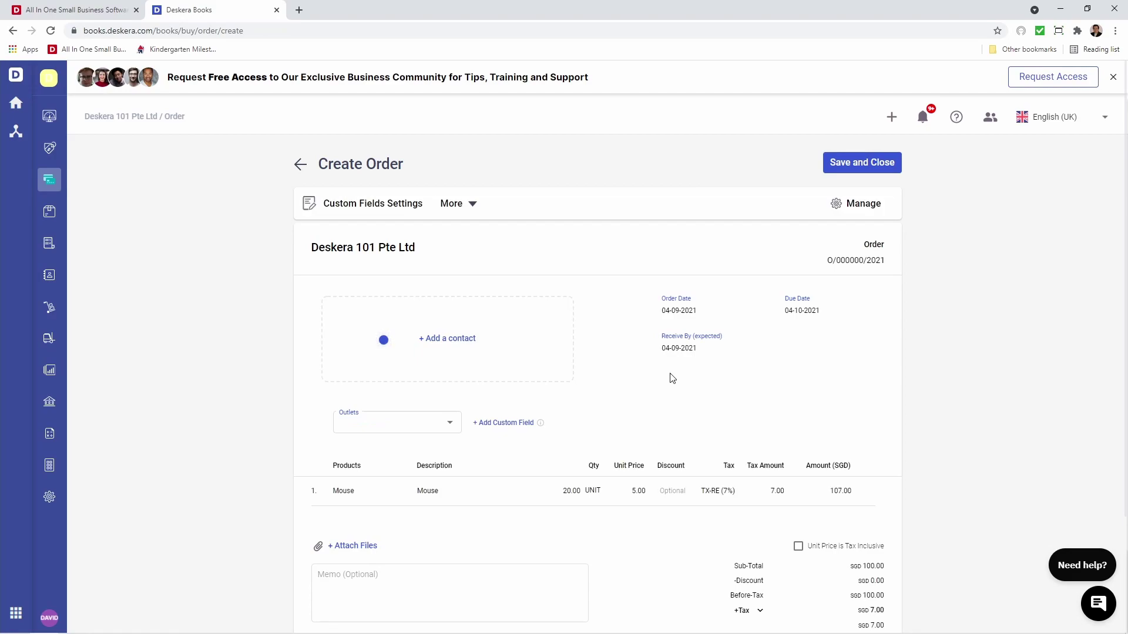
- Set the purchase order's contact to John's Computers and its outlet to Jurong
click(552, 332)
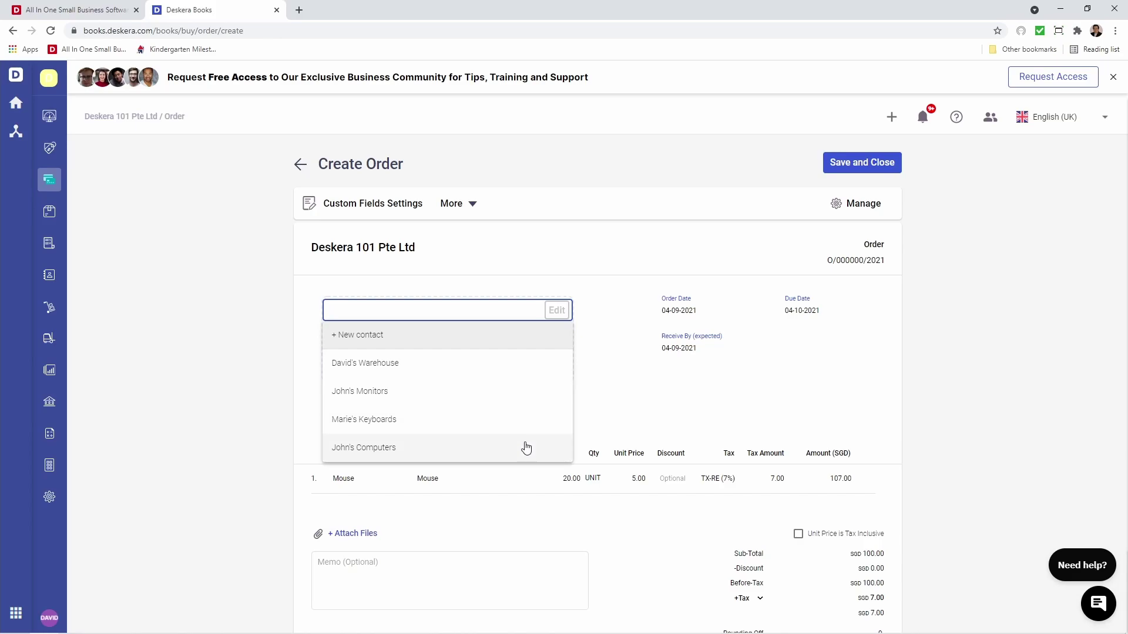
click(525, 446)
click(443, 427)
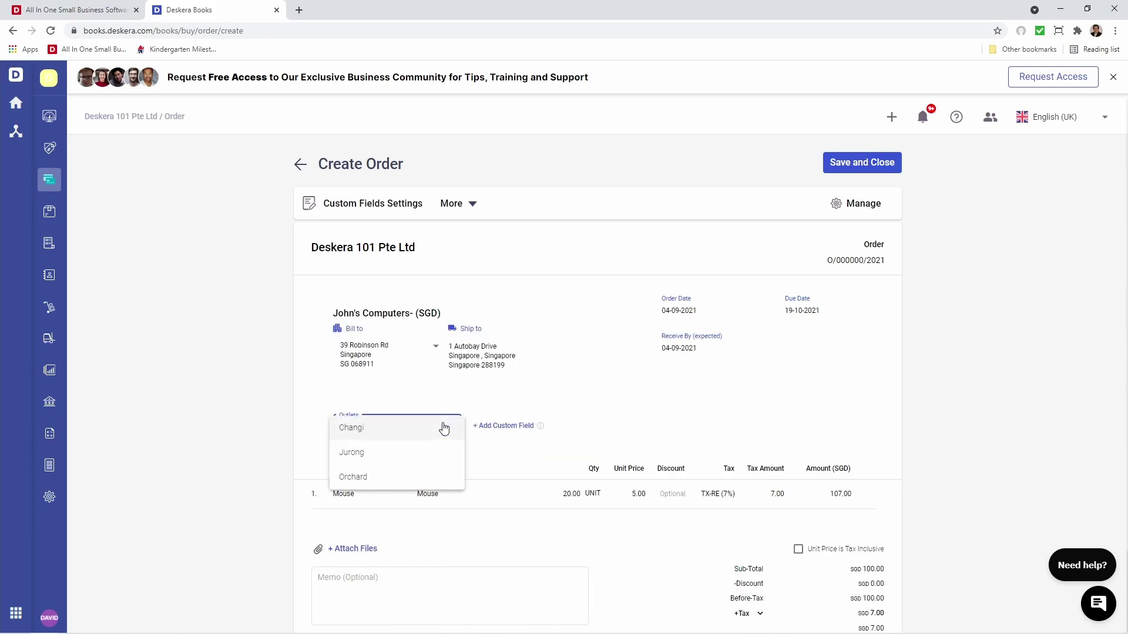
click(430, 452)
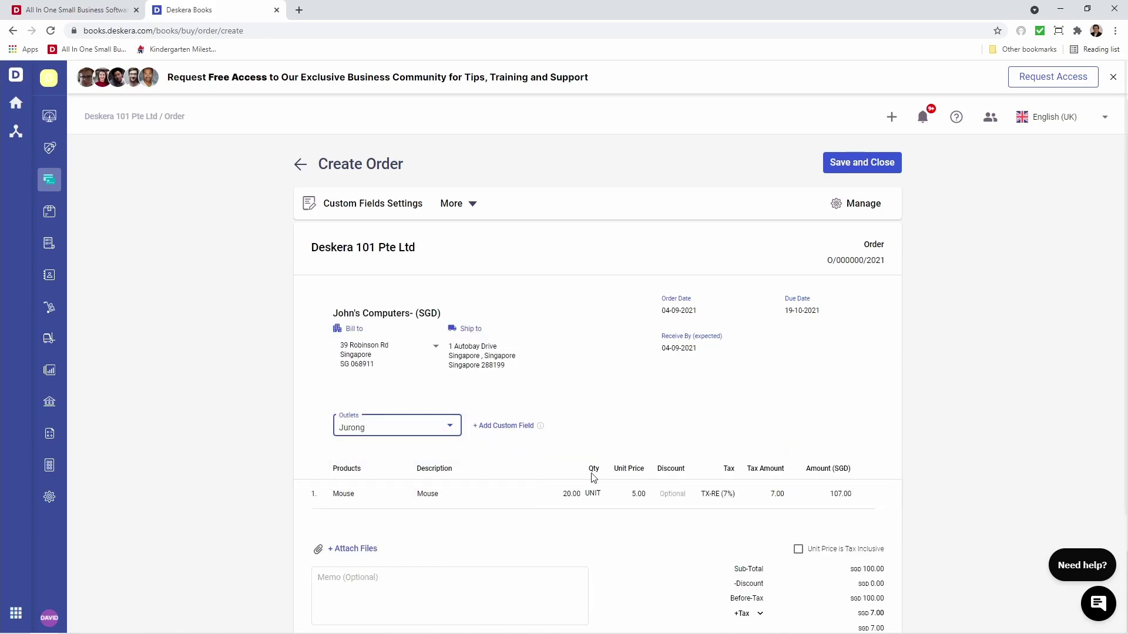
- Set the unit price of the Mouse line to 3.50 and review the order totals
click(634, 491)
click(638, 493)
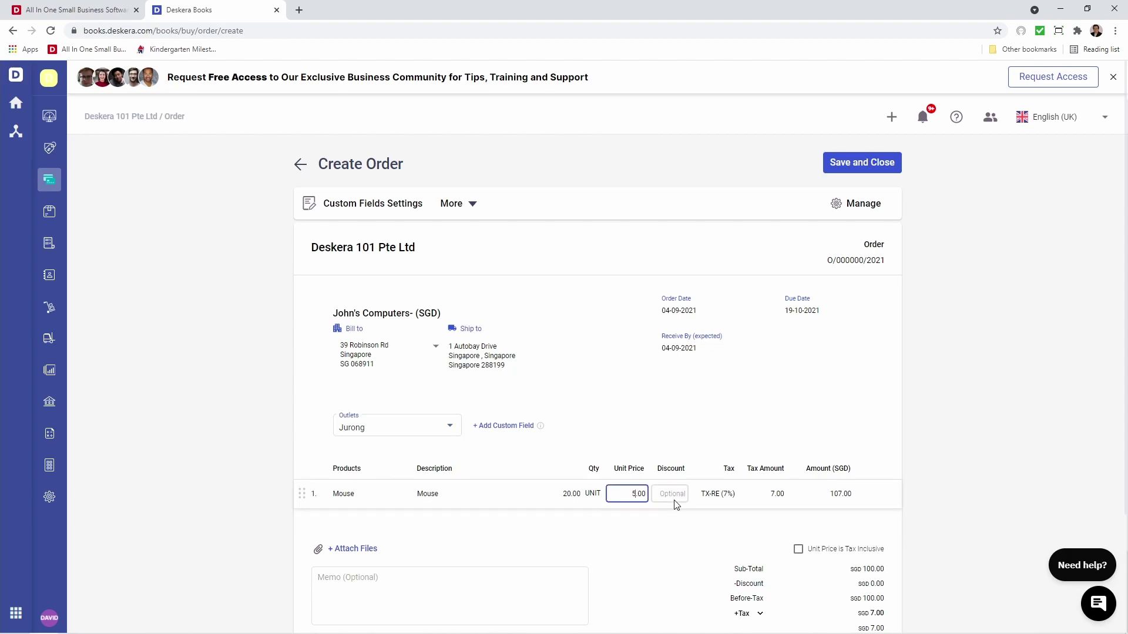
text(3)
key(BackSpace)
text(5)
click(664, 540)
scroll(652, 528, down, 3)
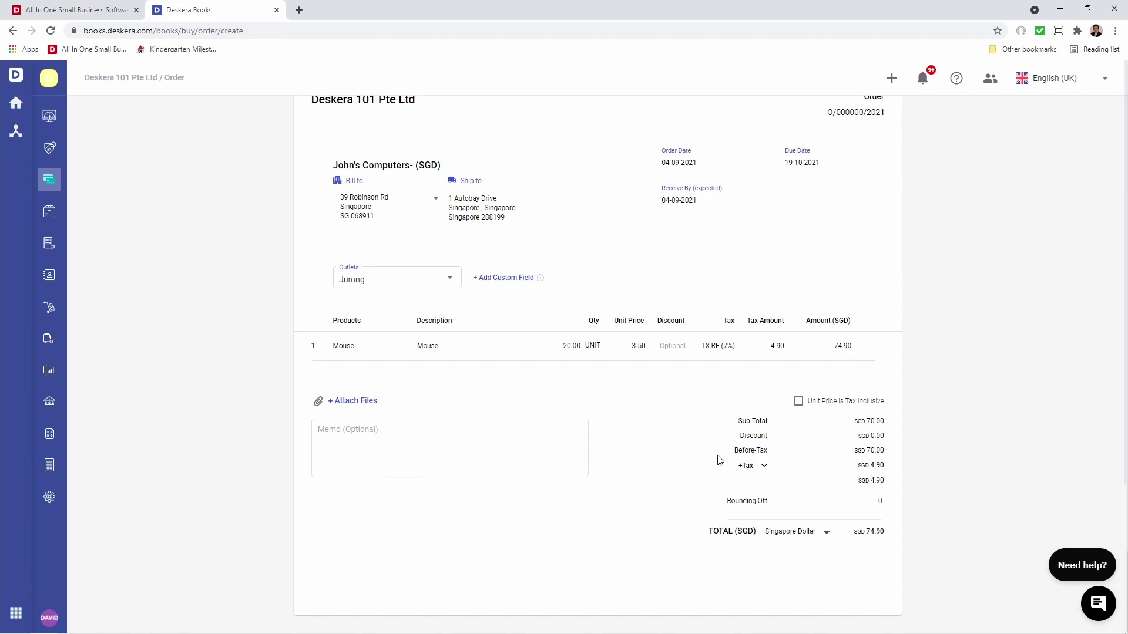
- Examine the document currencies available in the purchase order's multi-currency options, and close them
scroll(653, 451, up, 3)
click(473, 203)
click(523, 239)
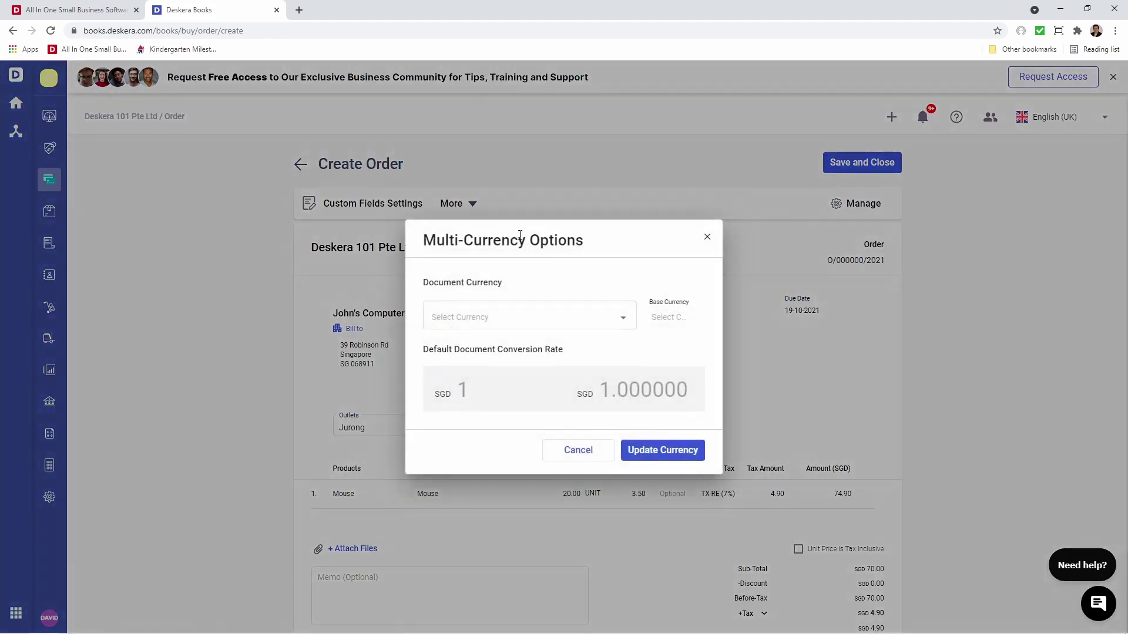
click(619, 322)
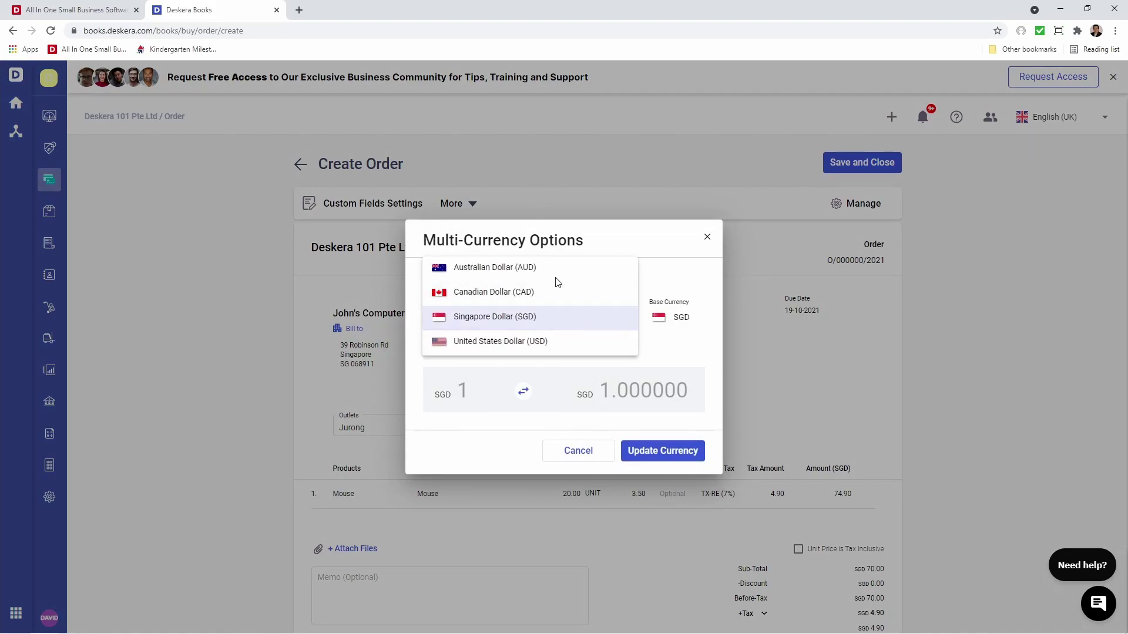
click(707, 237)
click(707, 242)
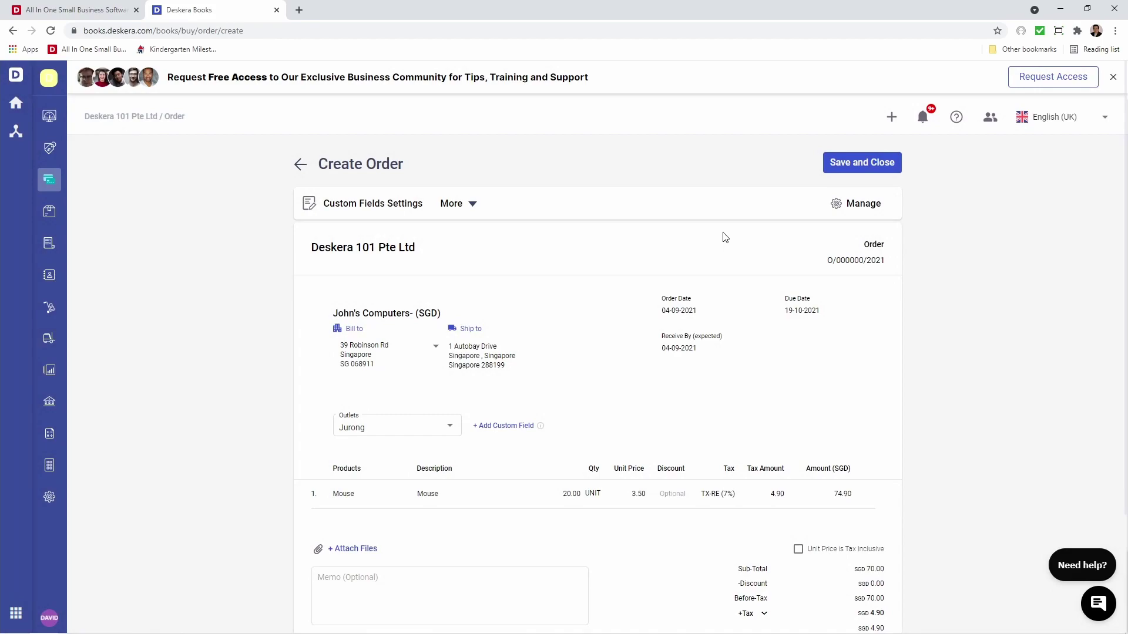
- Save the purchase order and convert the John's Computers order to a bill from the Buy records
click(859, 166)
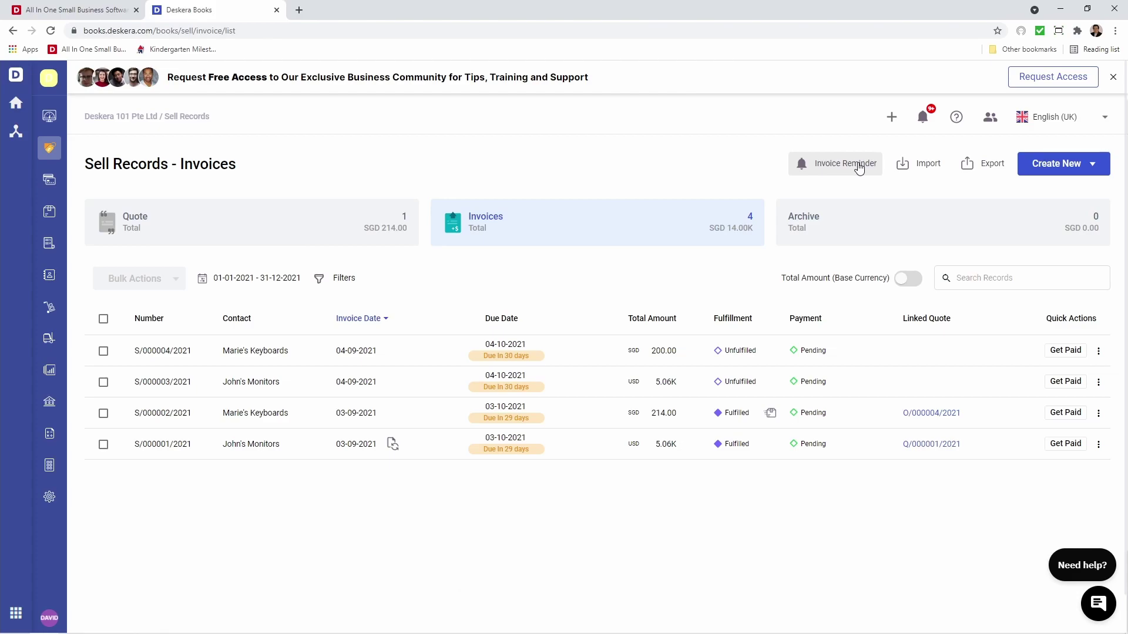
click(49, 178)
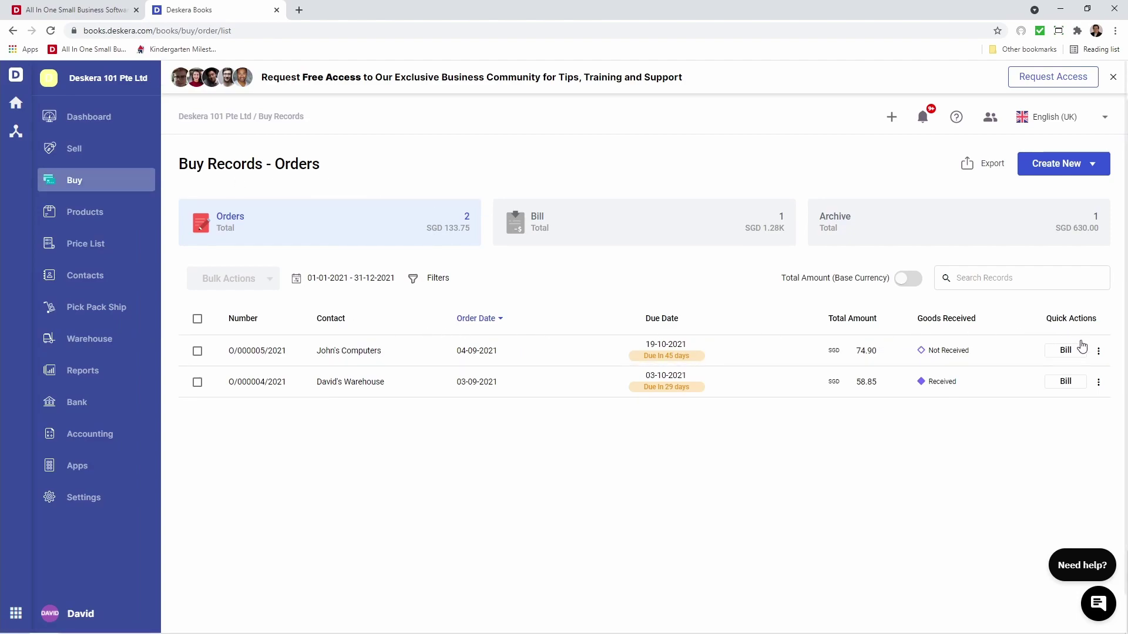
click(1065, 350)
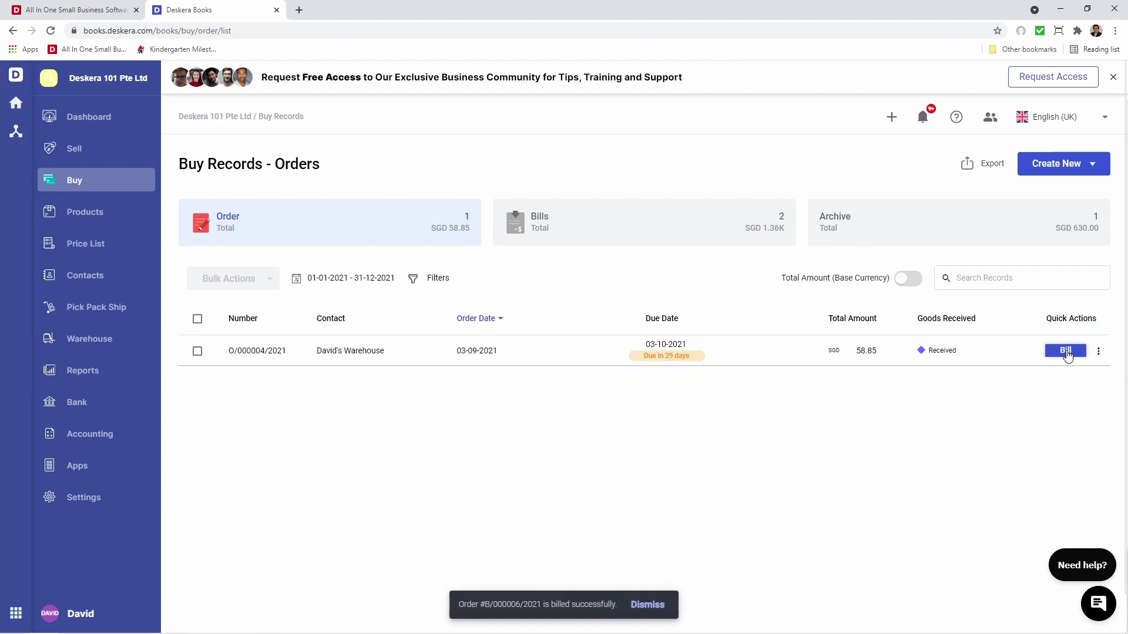
- Start receiving the goods for the new John's Computers bill from the bills list
click(644, 239)
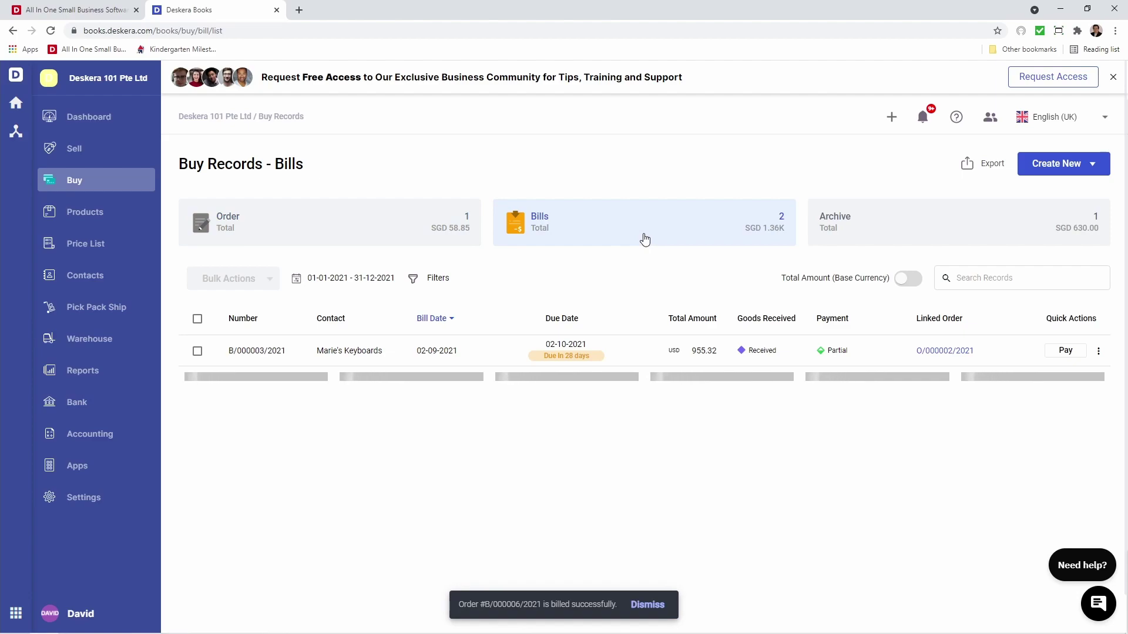
click(1098, 352)
click(1080, 119)
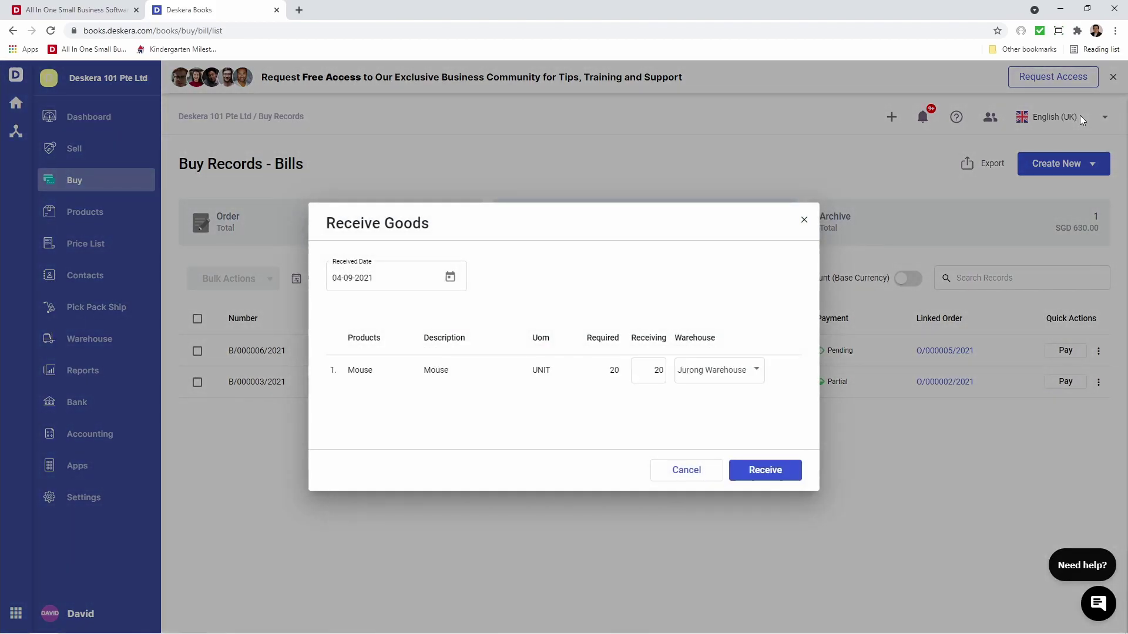
- Receive the 20 Mouse units of the bill into Jurong Warehouse
click(775, 469)
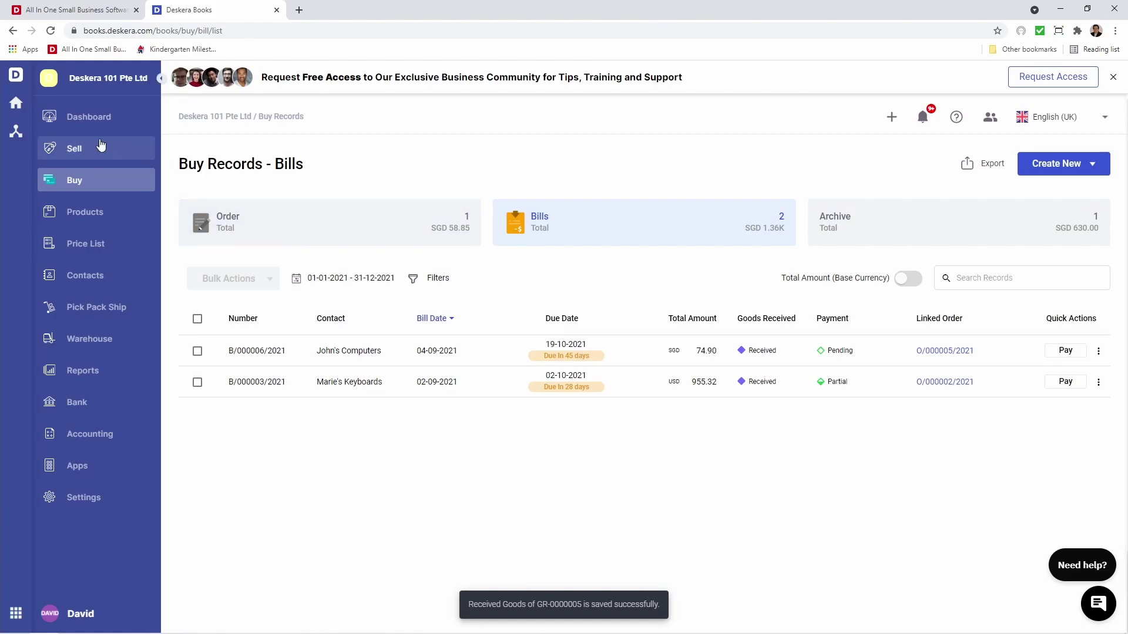
- Fulfil the SGD 200.00 sales invoice for Marie's Keyboards with 20 Mouse units from Jurong Warehouse
click(101, 146)
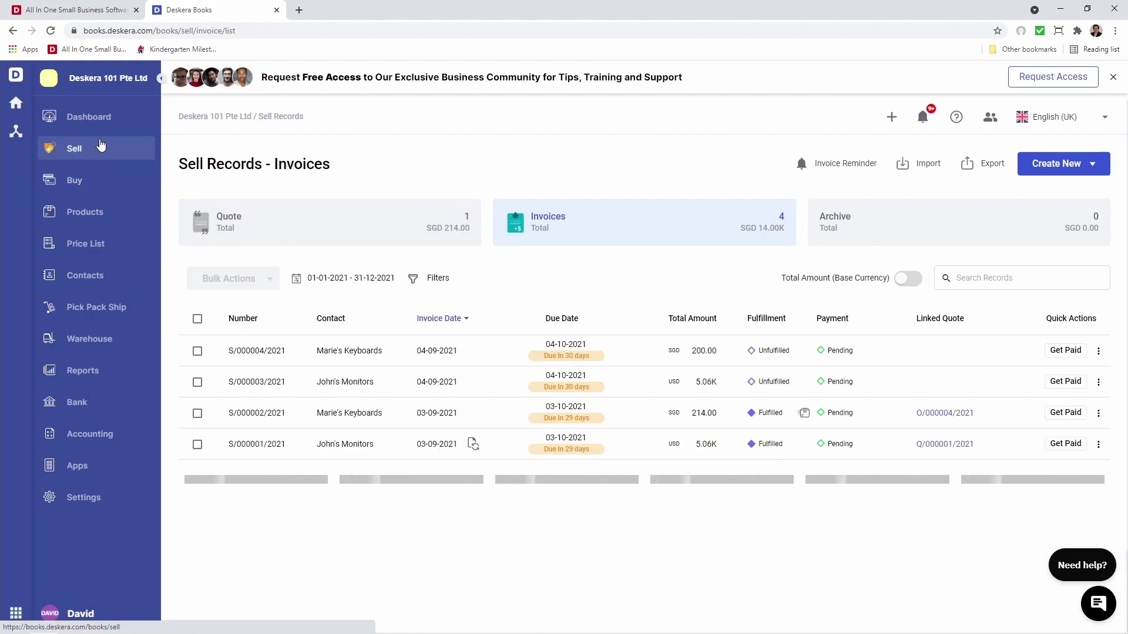
click(1098, 351)
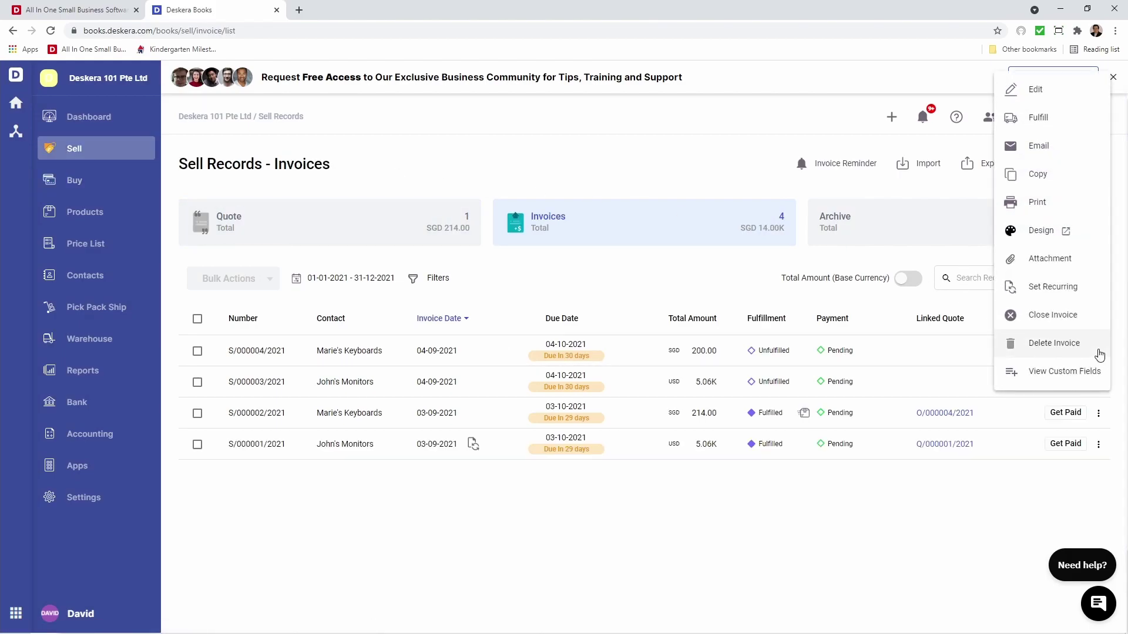
click(1046, 127)
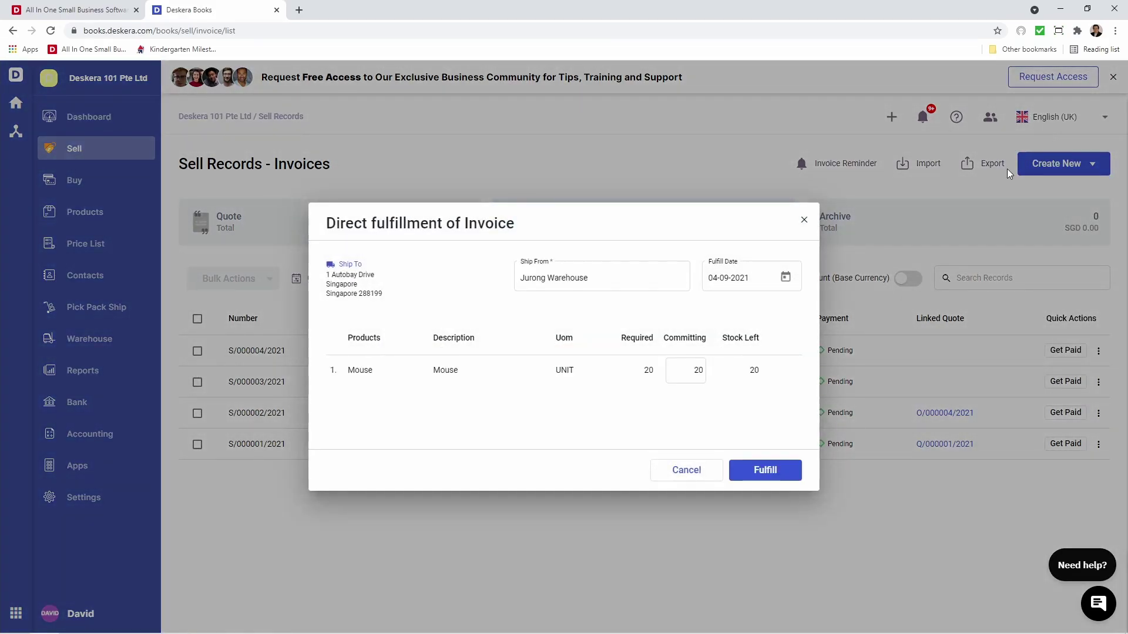
click(770, 471)
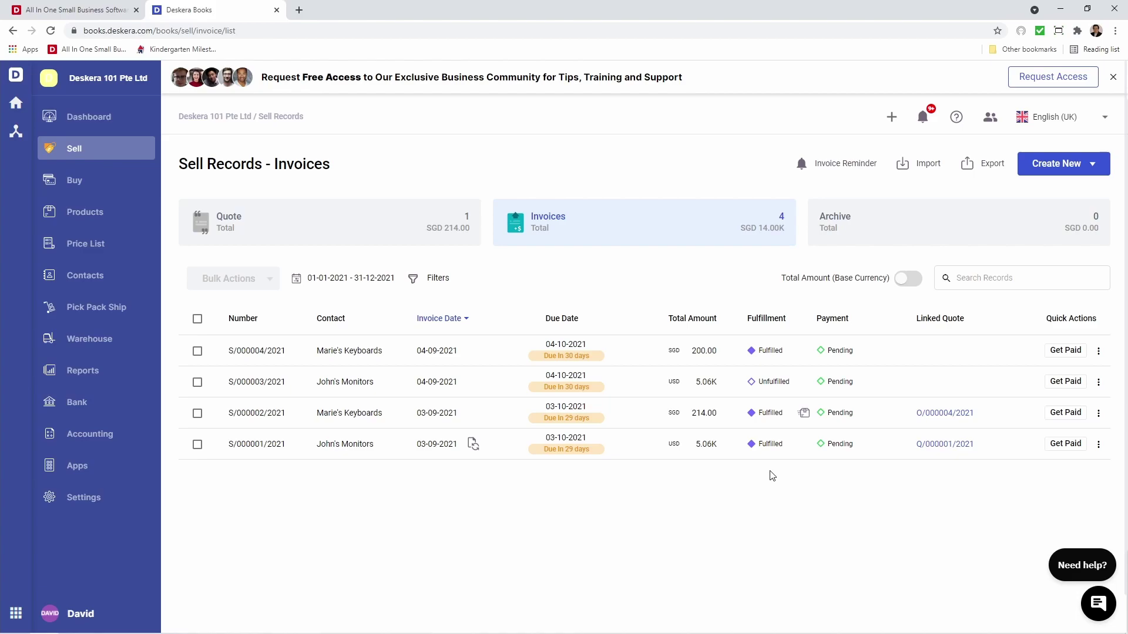
- Create a sales return of 10 Mouse units for the SGD 214.00 Marie's Keyboards invoice, leaving the refund for later
click(1099, 413)
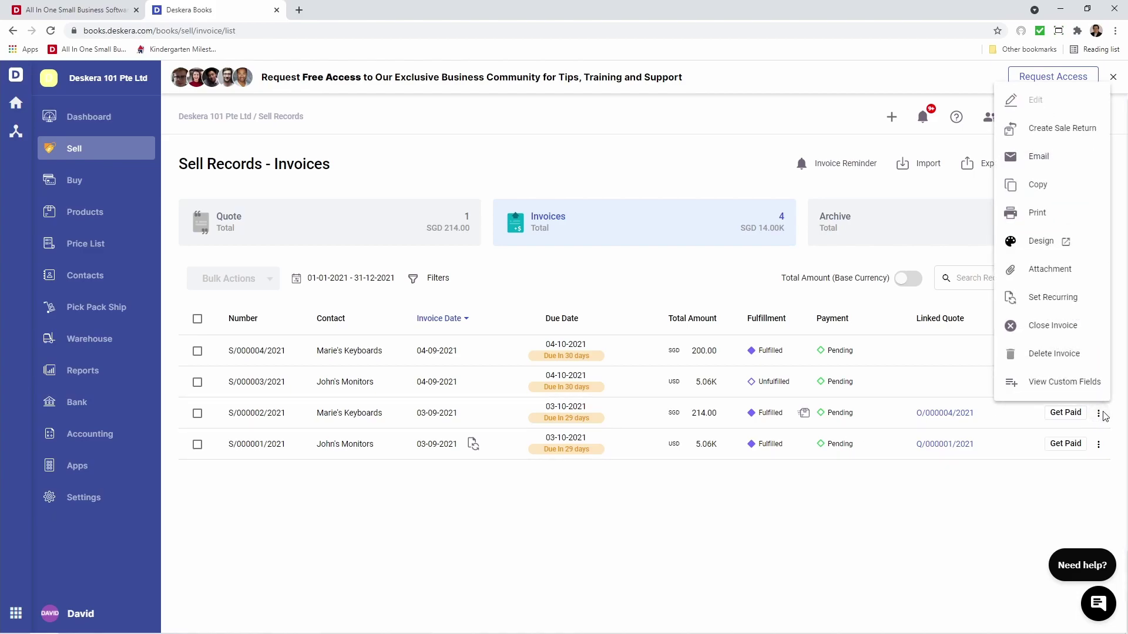
click(1096, 130)
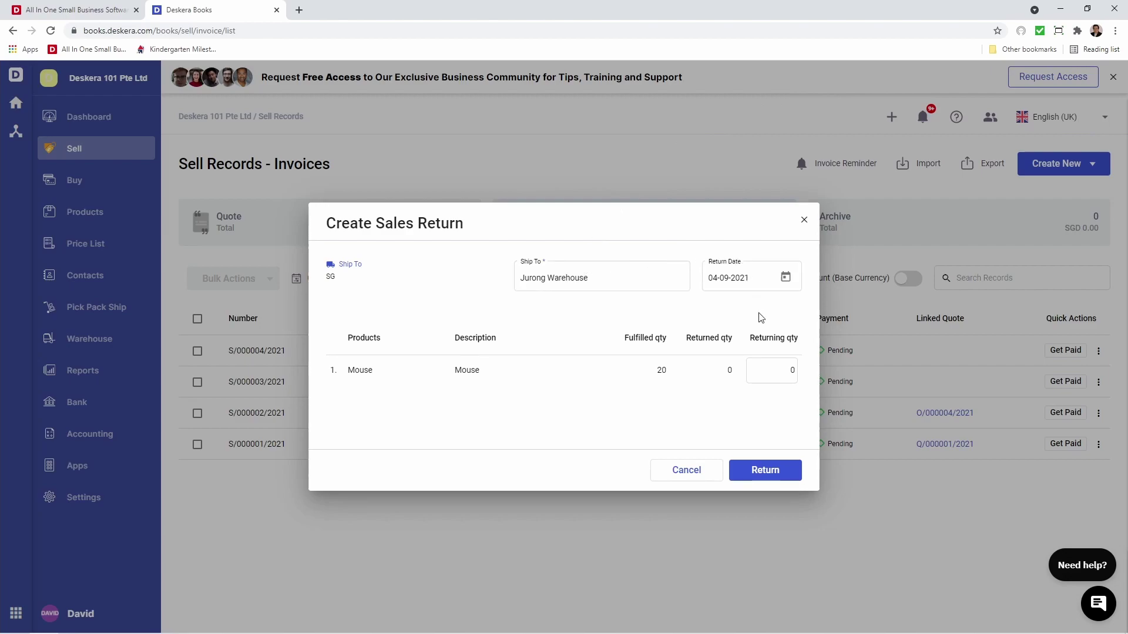
click(780, 371)
click(776, 471)
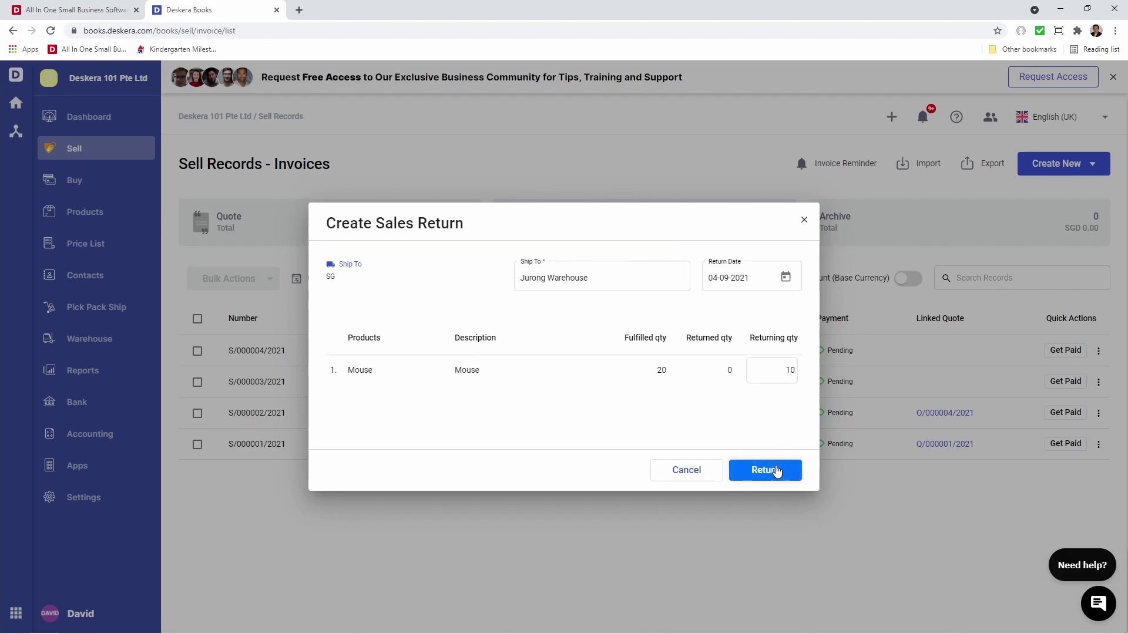
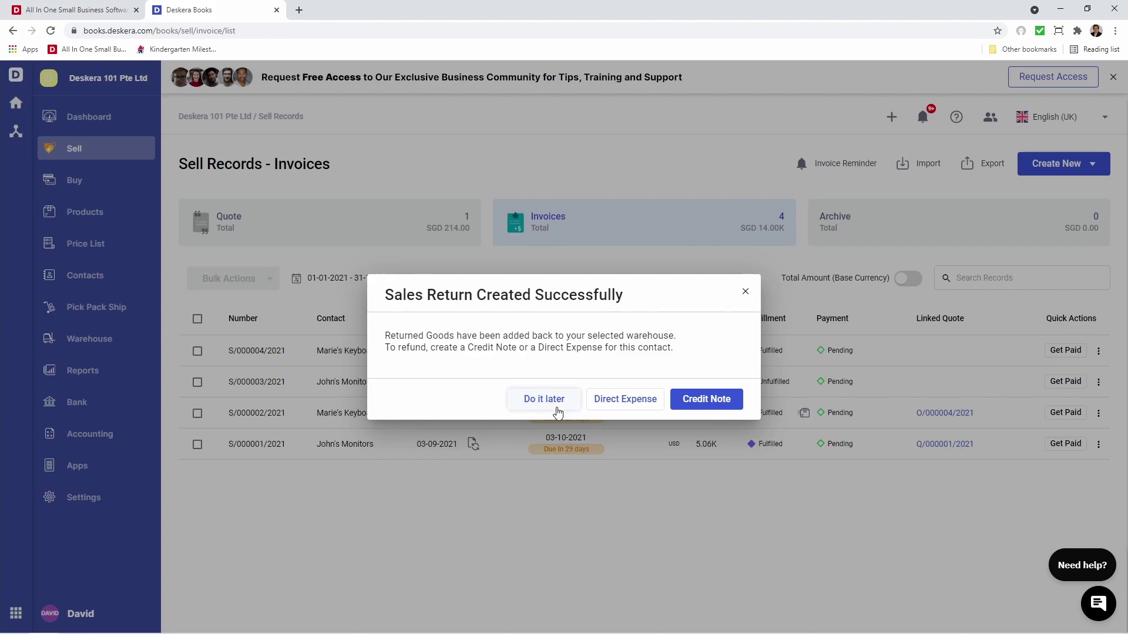
click(557, 413)
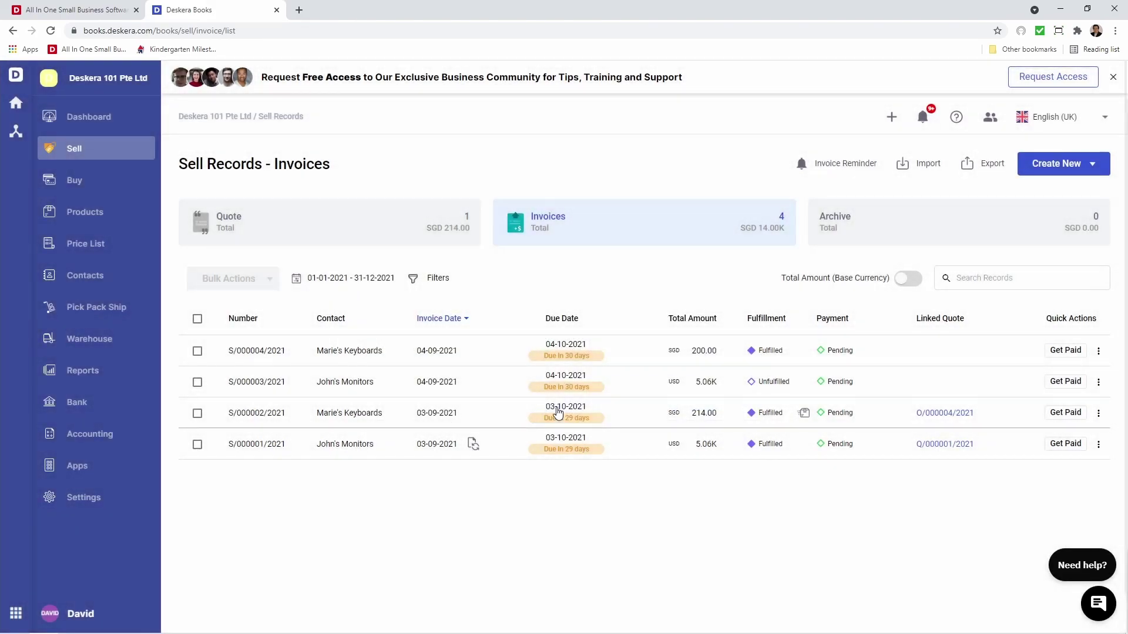
- Start a new credit note with Marie's Keyboards as the contact
click(105, 439)
click(322, 382)
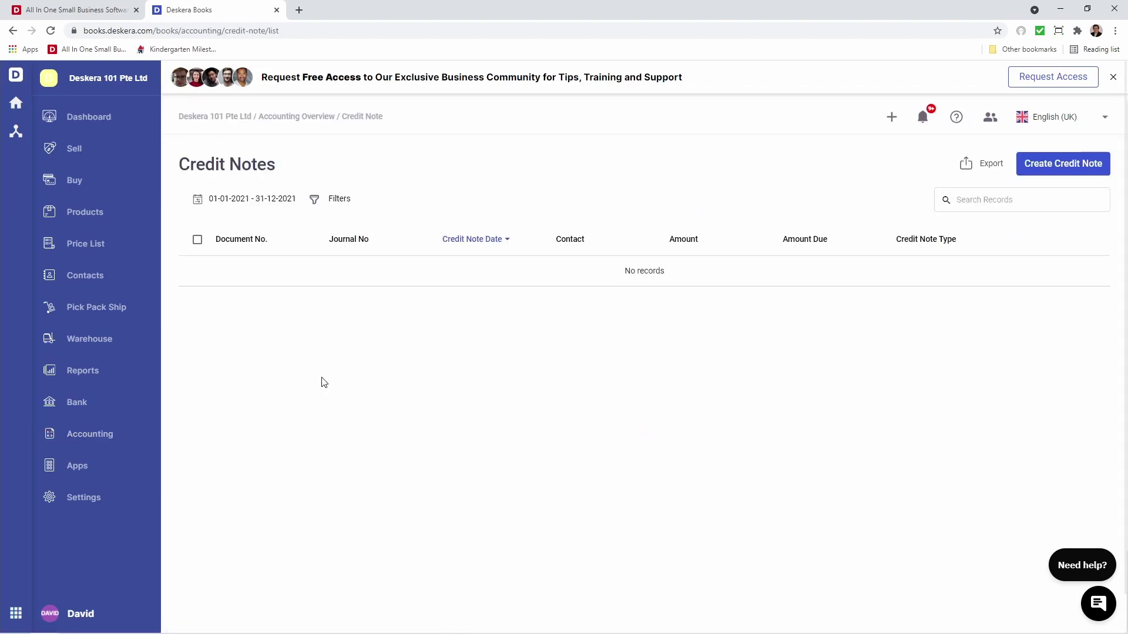
click(1041, 176)
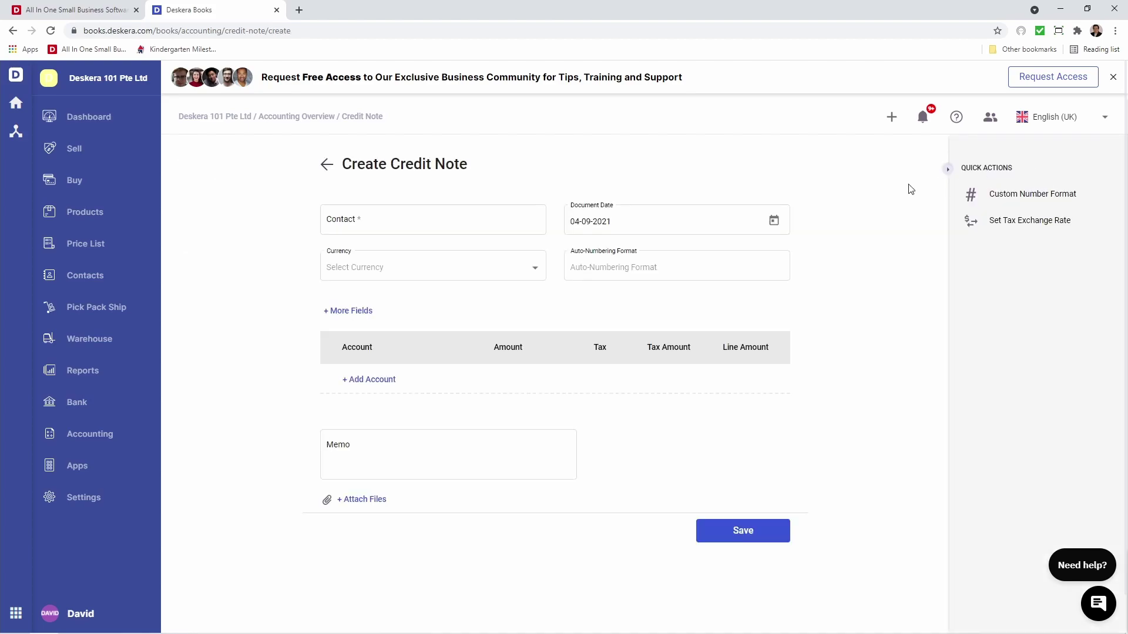
click(418, 226)
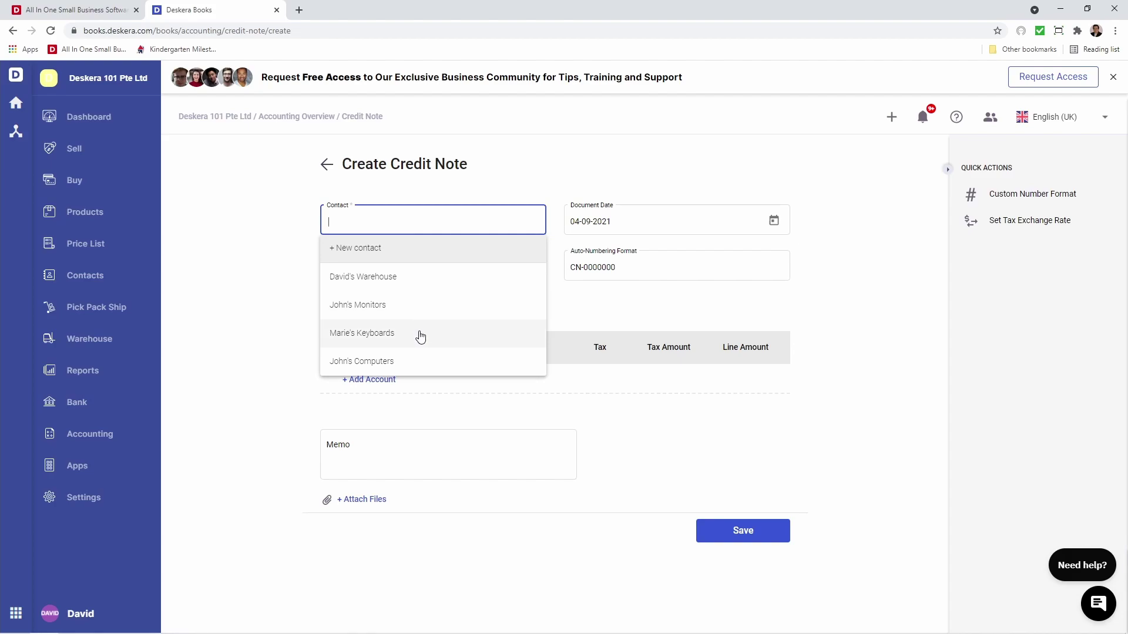
click(419, 331)
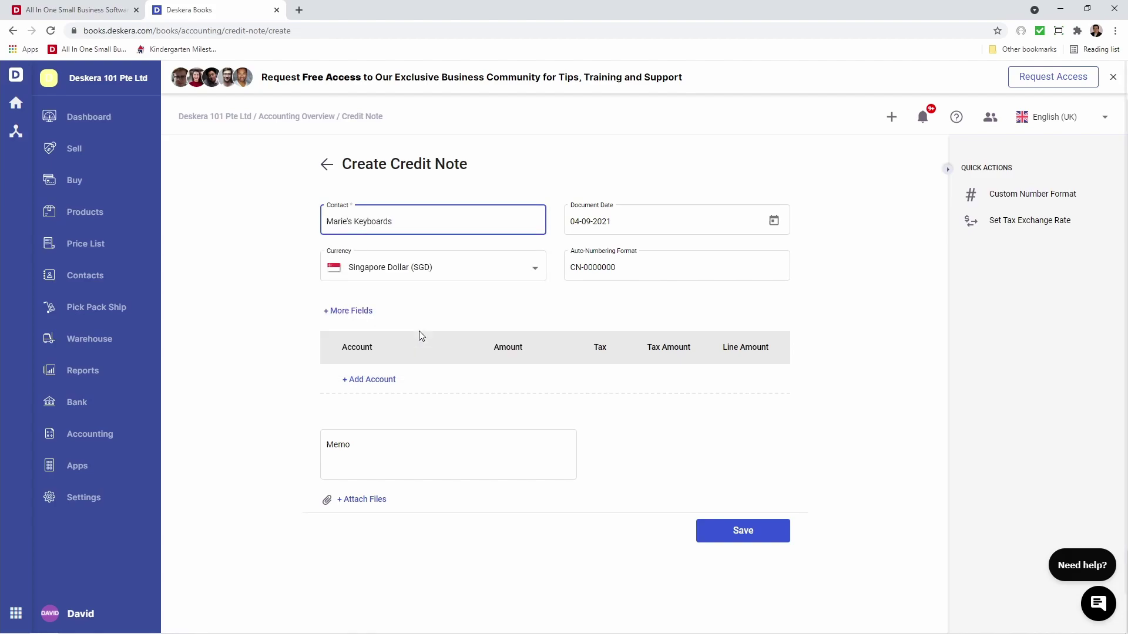
- Add a credit note line for the Test account with amount 100 and tax SR (7%), and save the credit note
click(378, 380)
click(381, 382)
text(te)
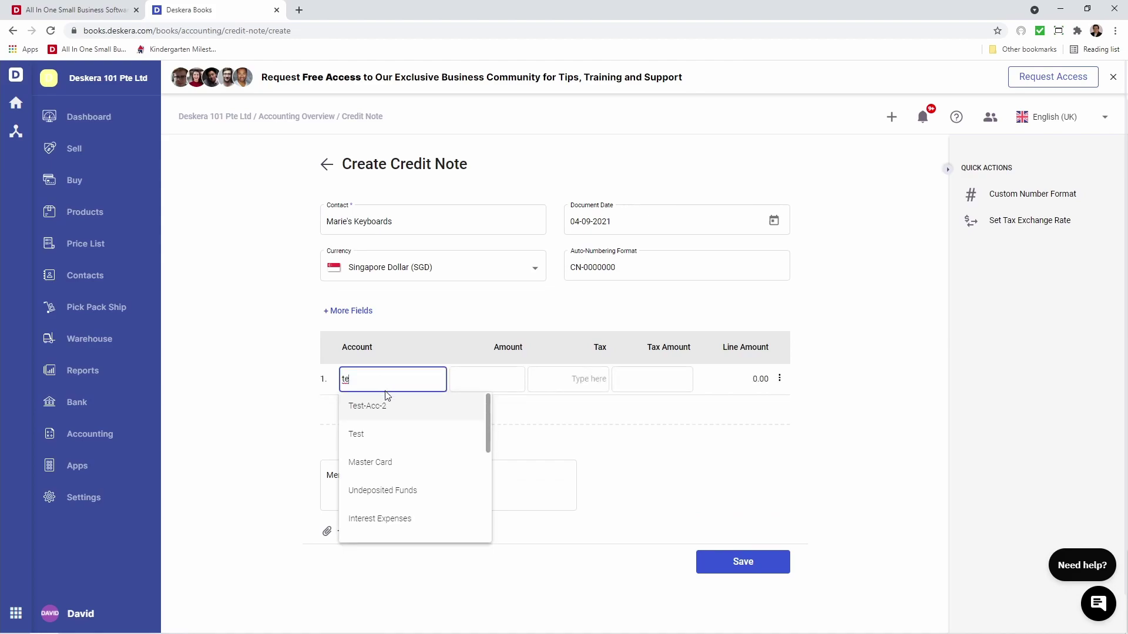
click(397, 435)
click(501, 380)
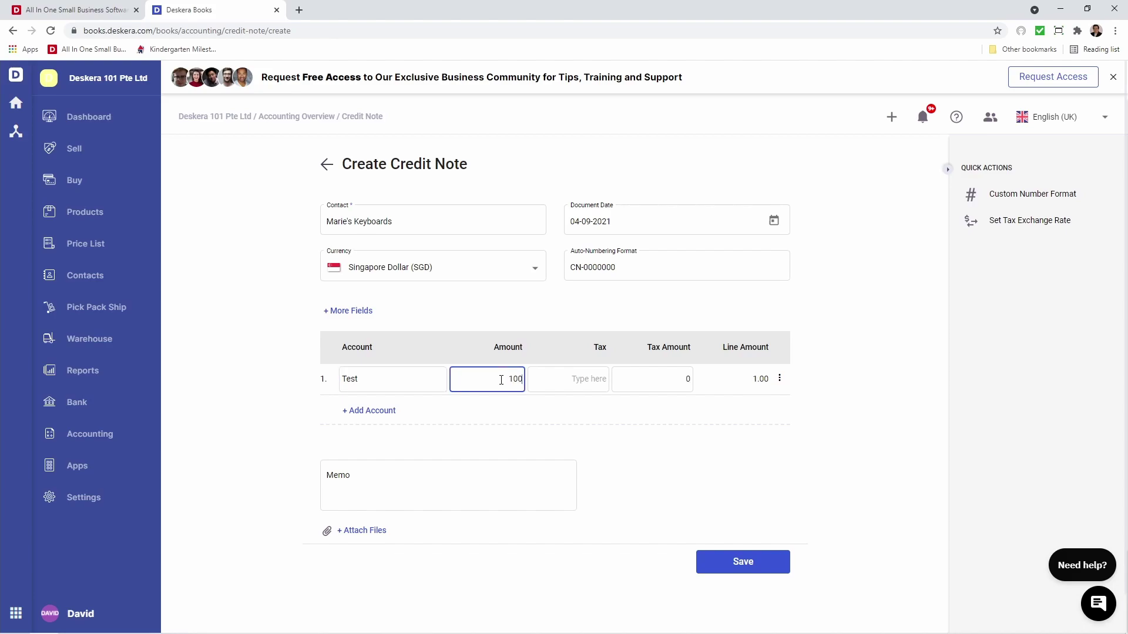
click(585, 377)
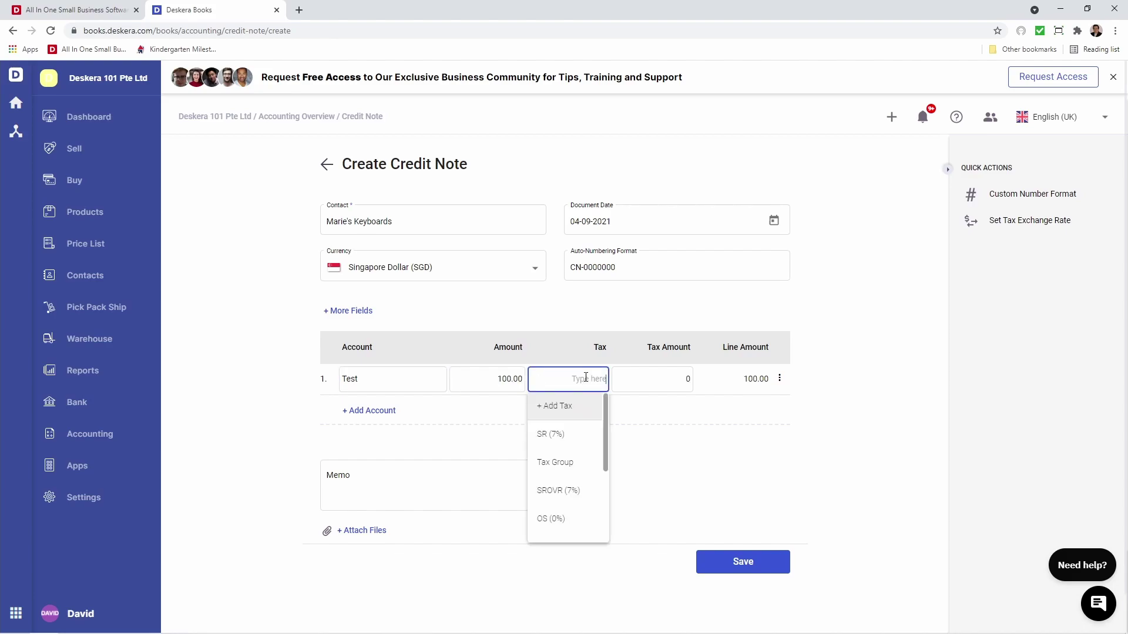
click(576, 434)
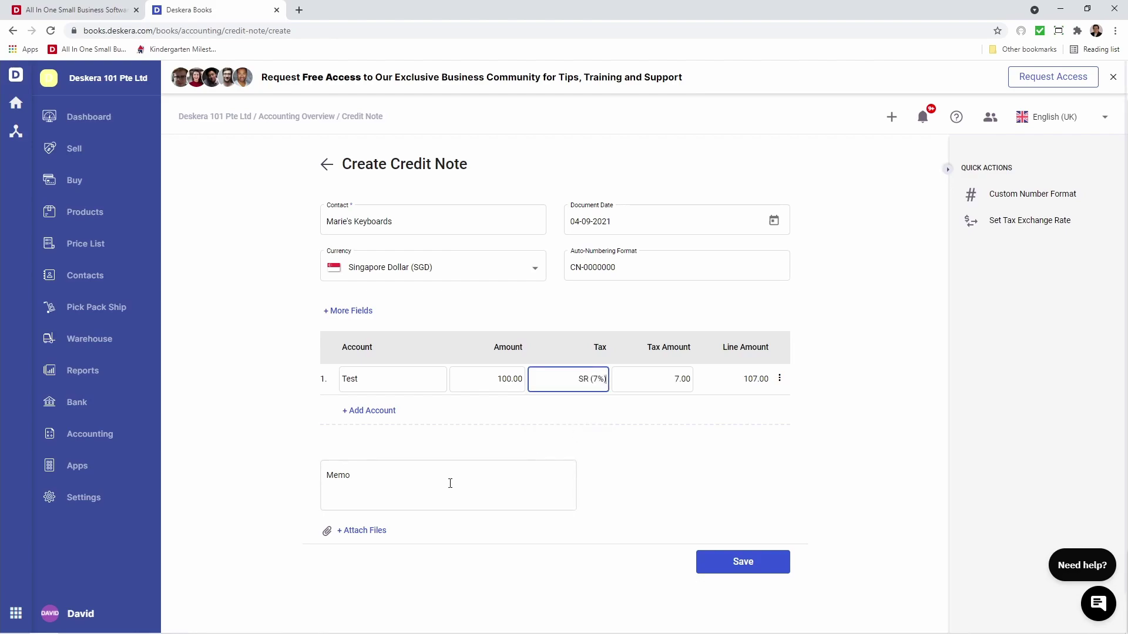
click(751, 568)
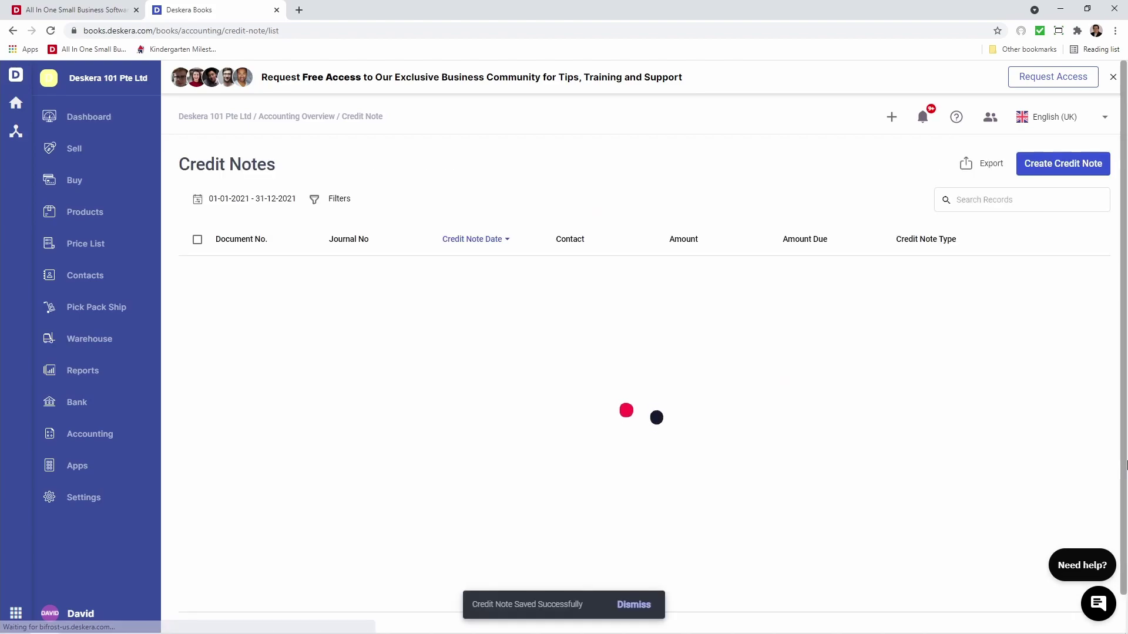
- Open the accounting deposits list and start a new direct deposit
click(84, 446)
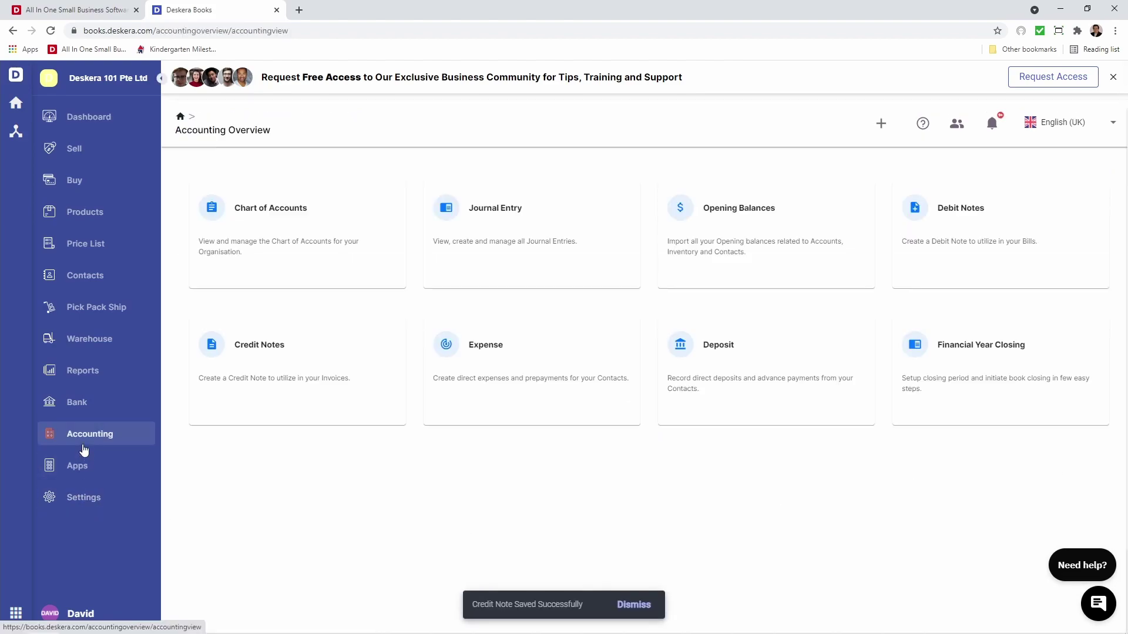
click(750, 376)
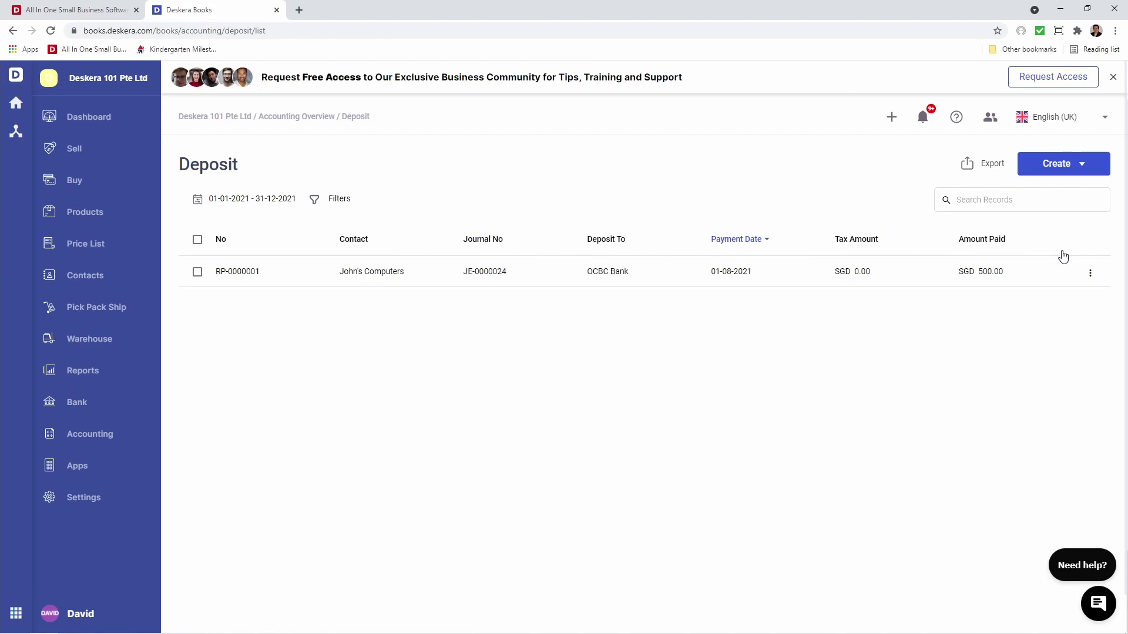
click(1089, 273)
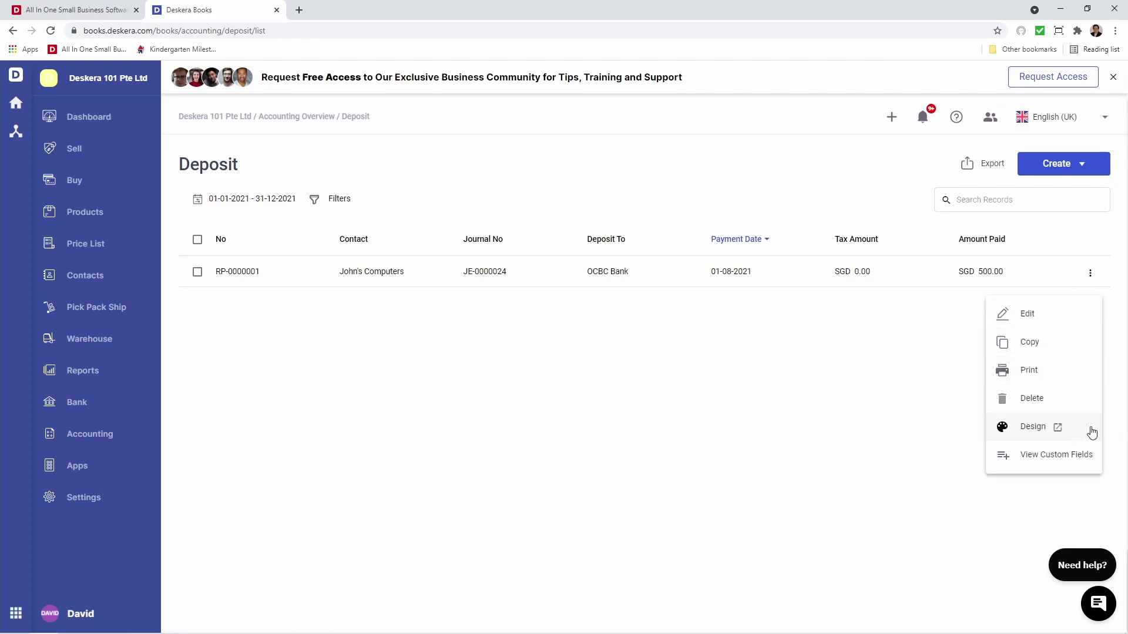
click(841, 432)
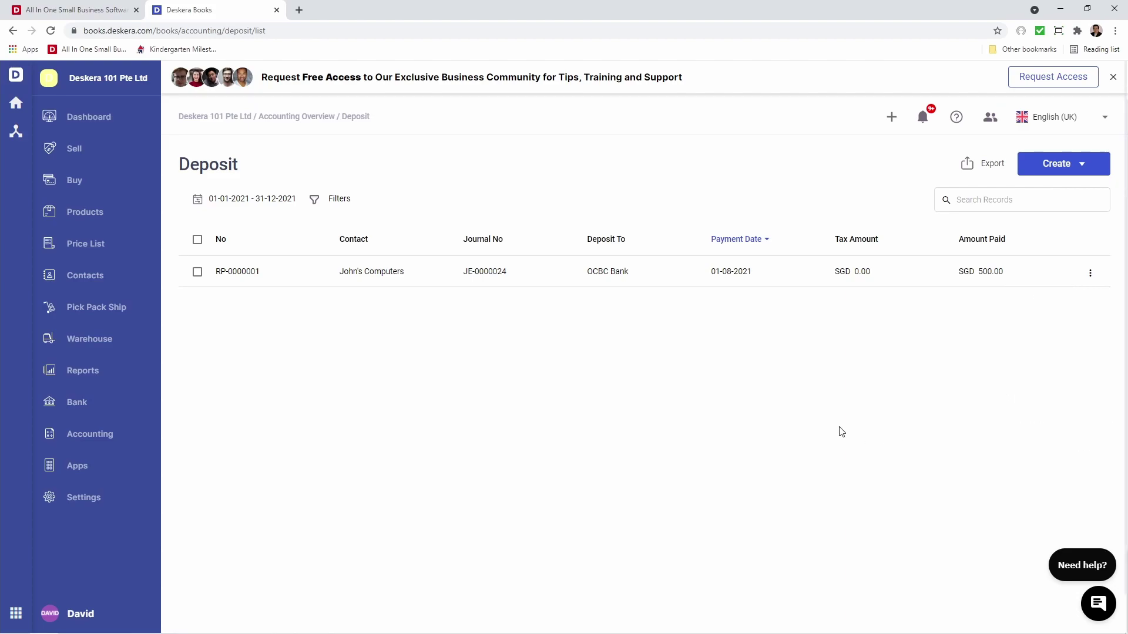
click(1067, 170)
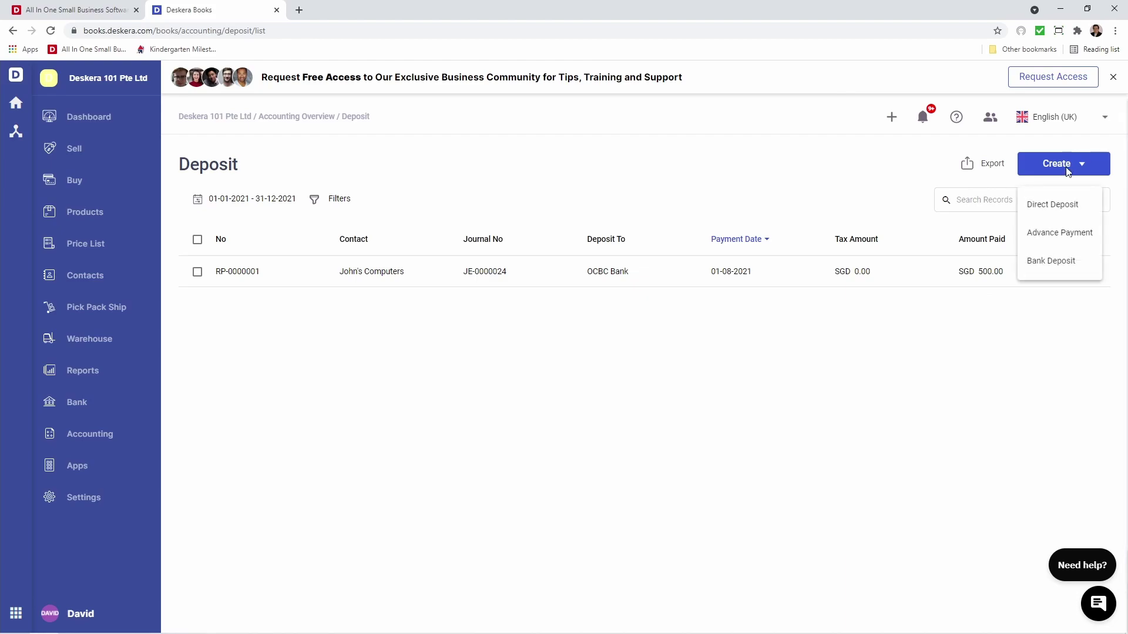
click(1070, 216)
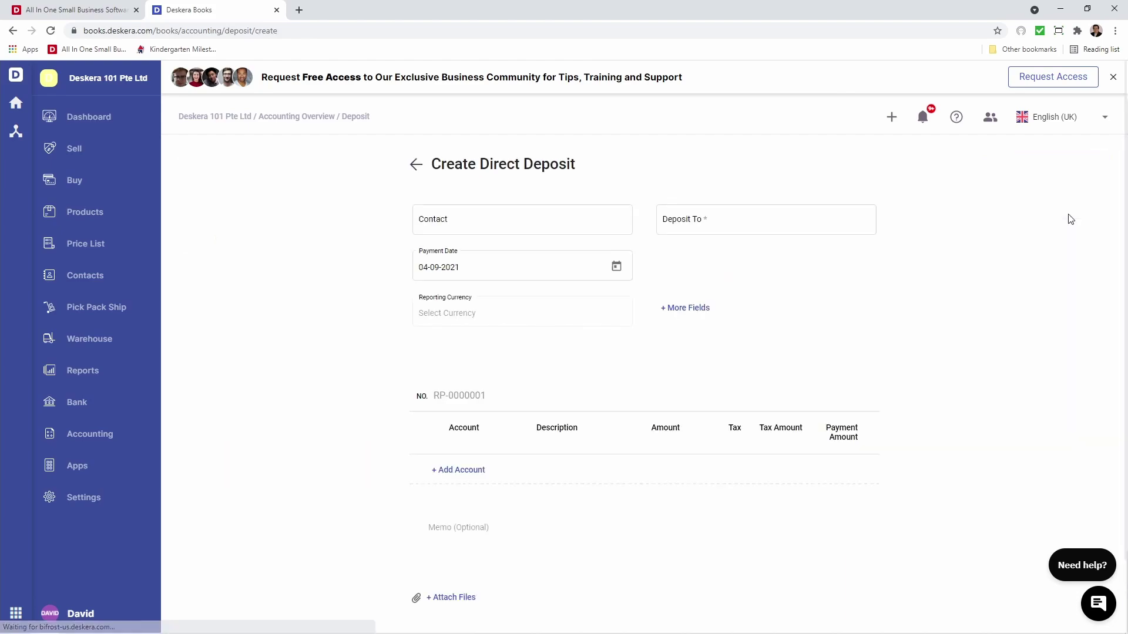
- Set the deposit's contact to Marie's Keyboards, destination to OCBC Bank, payment method to Bank Transfer and reference number to 1515
click(536, 217)
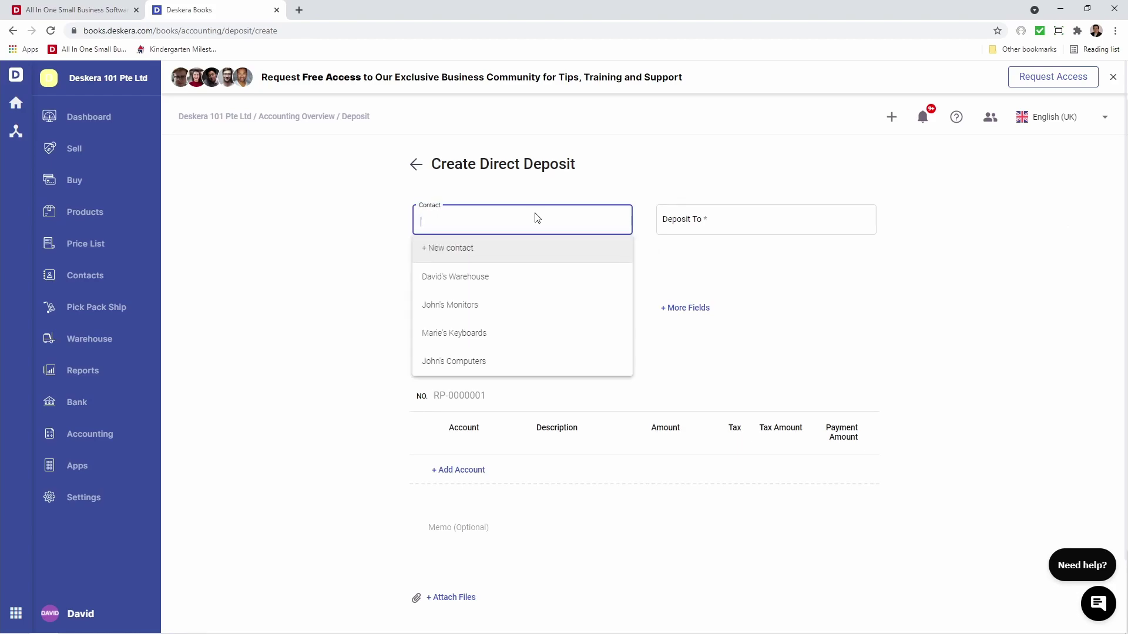
click(548, 332)
click(690, 231)
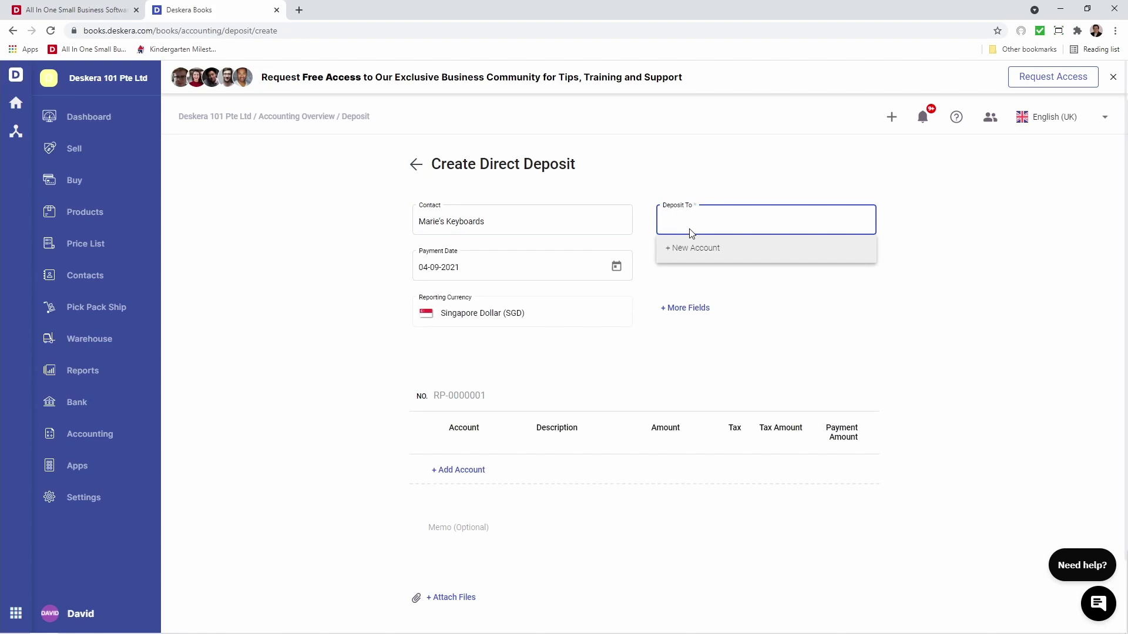
click(718, 308)
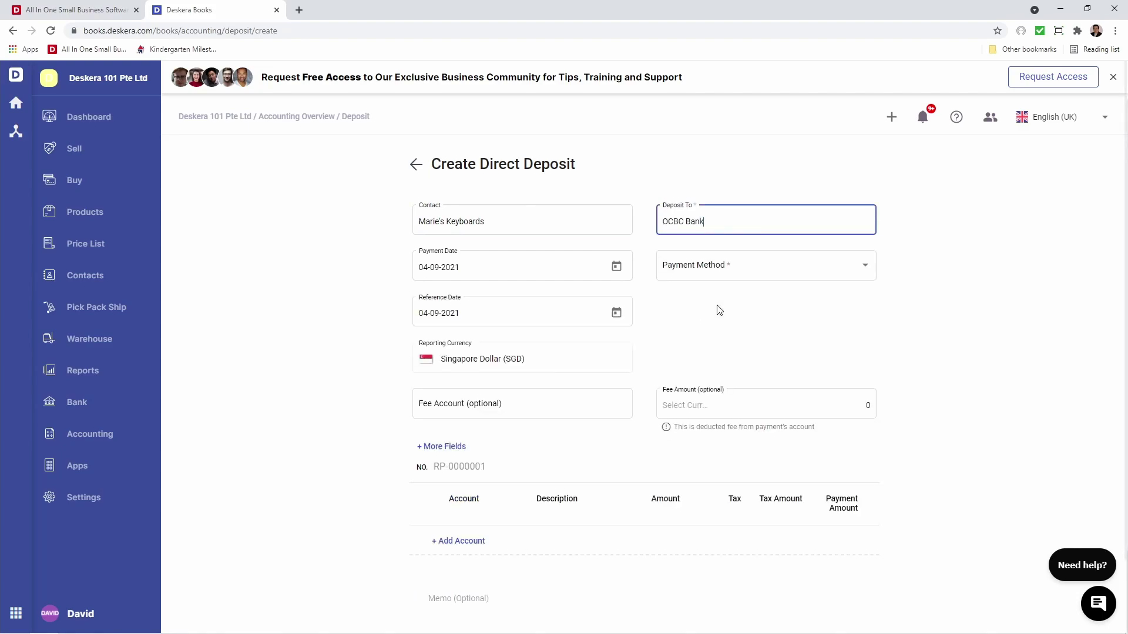
click(708, 276)
click(705, 274)
click(705, 308)
text(1515)
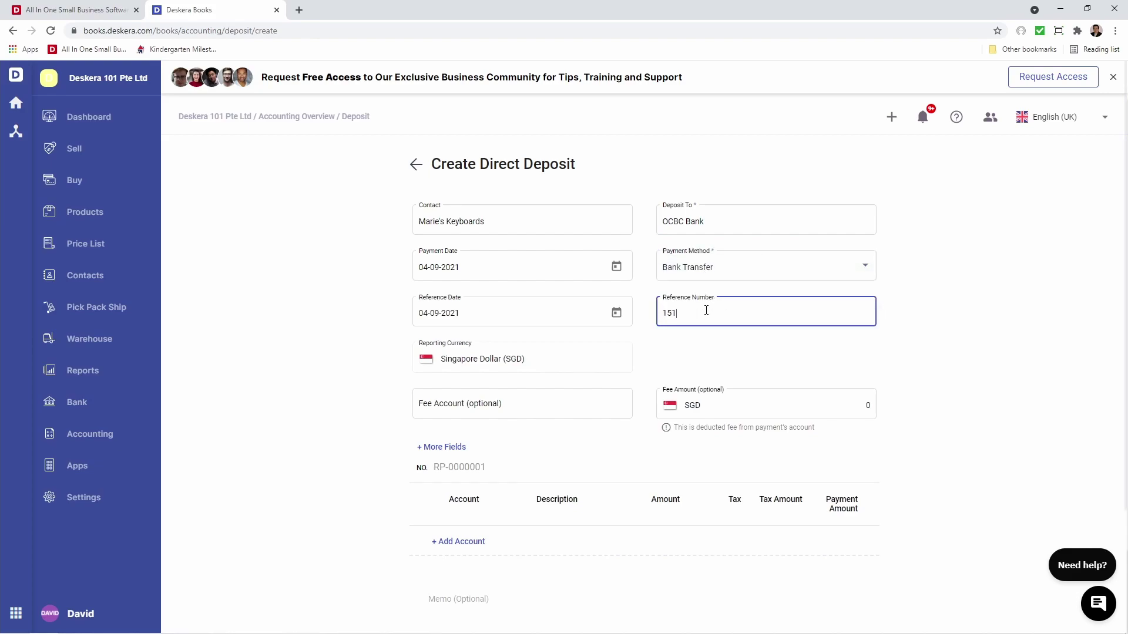
- Set the deposit's fee account to Bank Charges with a fee amount of SGD 10
click(461, 406)
text(ba)
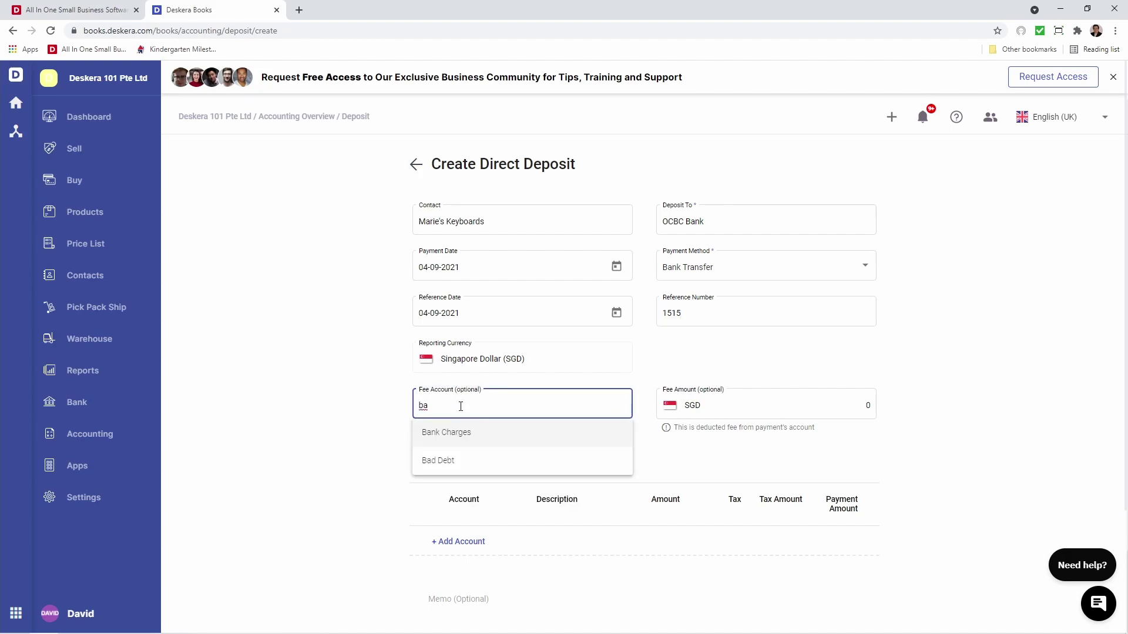
click(461, 432)
click(790, 405)
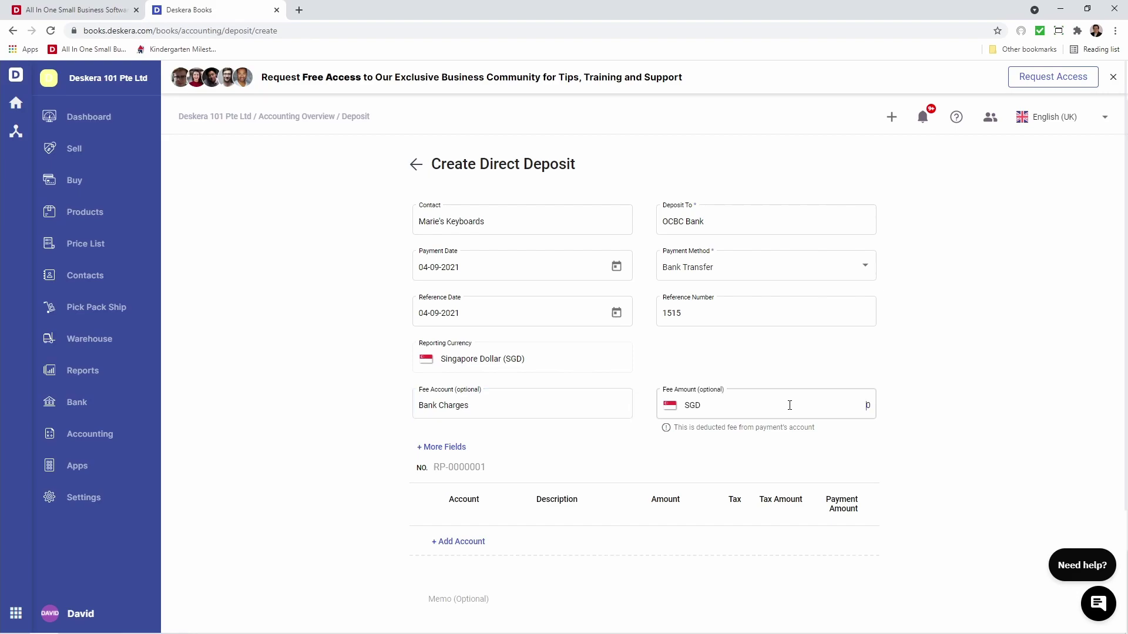
text(10)
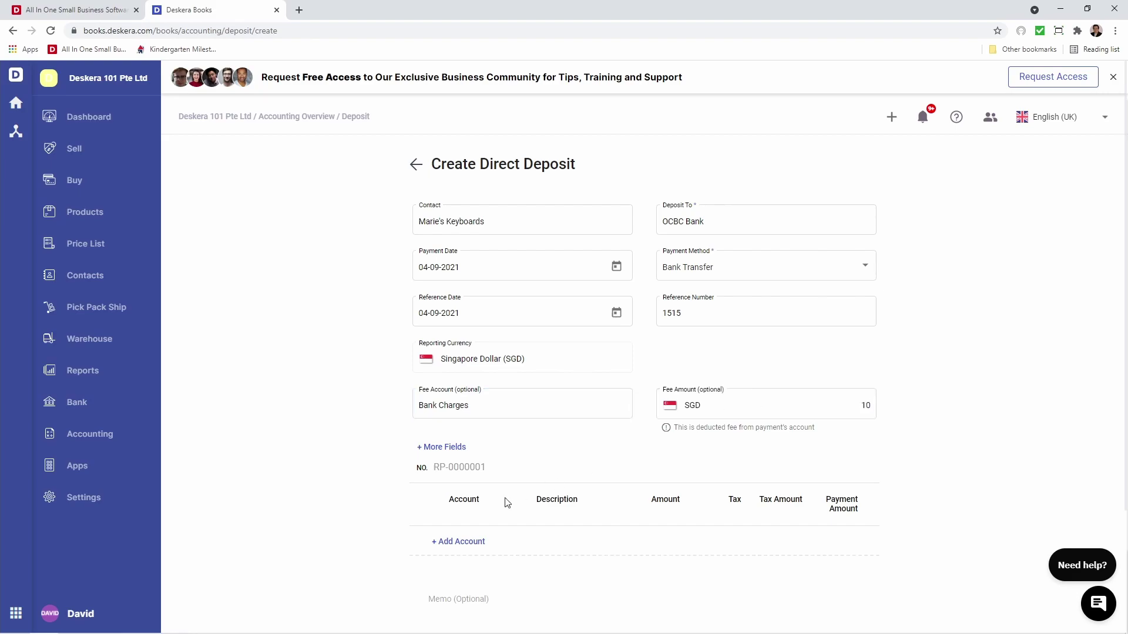
- Add a deposit line for account Test-Acc-2 with amount 10 and tax SR (7%), and save the direct deposit
click(458, 541)
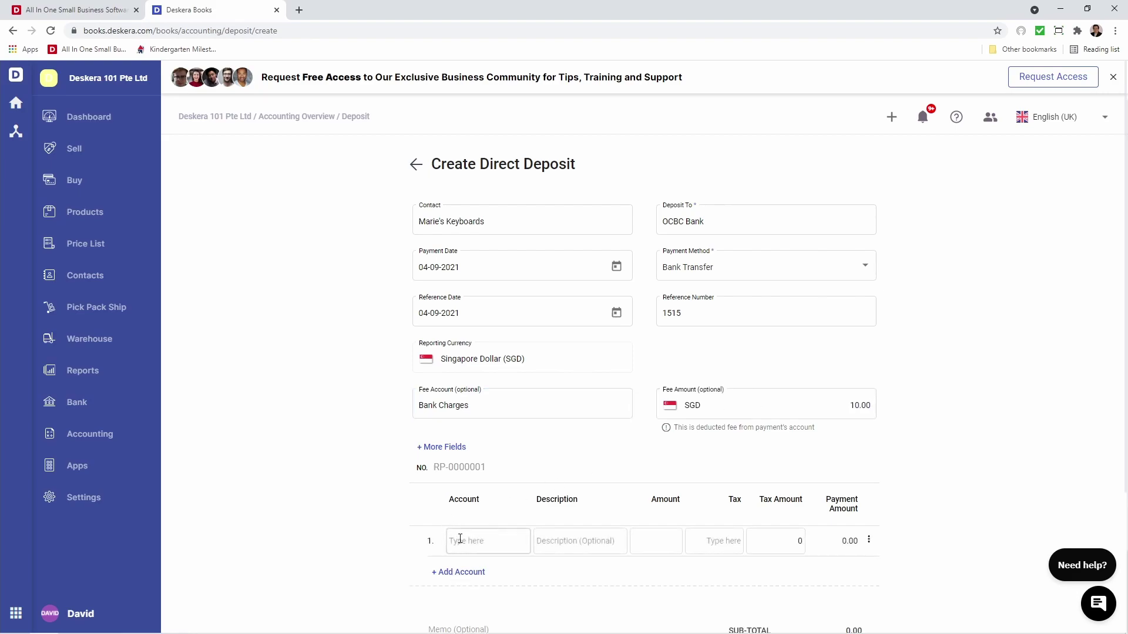
click(459, 540)
text(t)
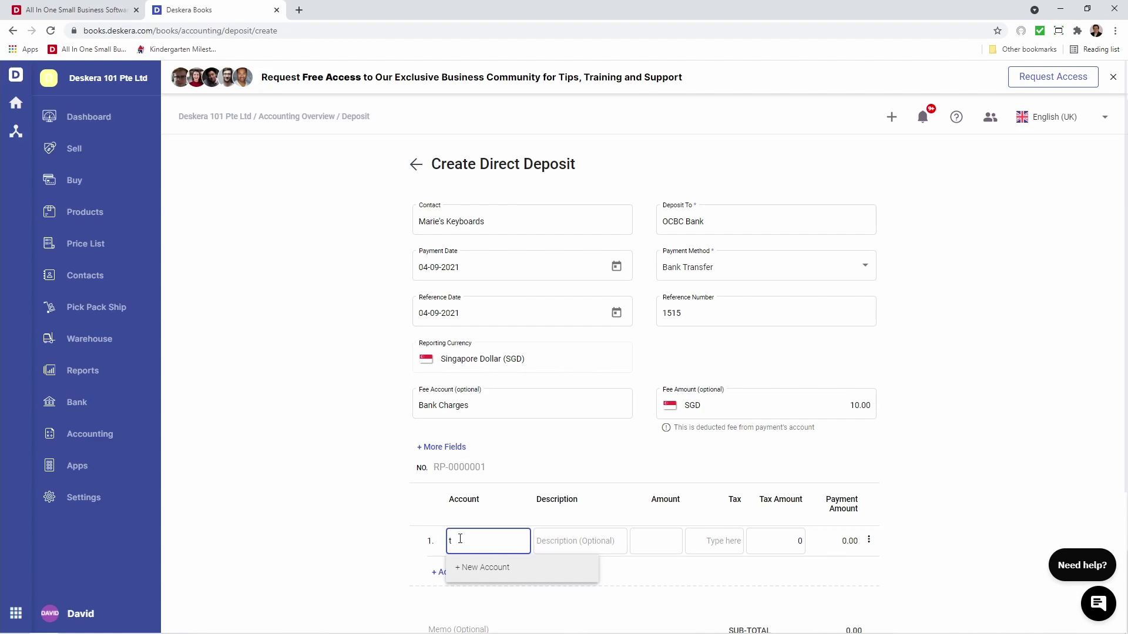
click(492, 423)
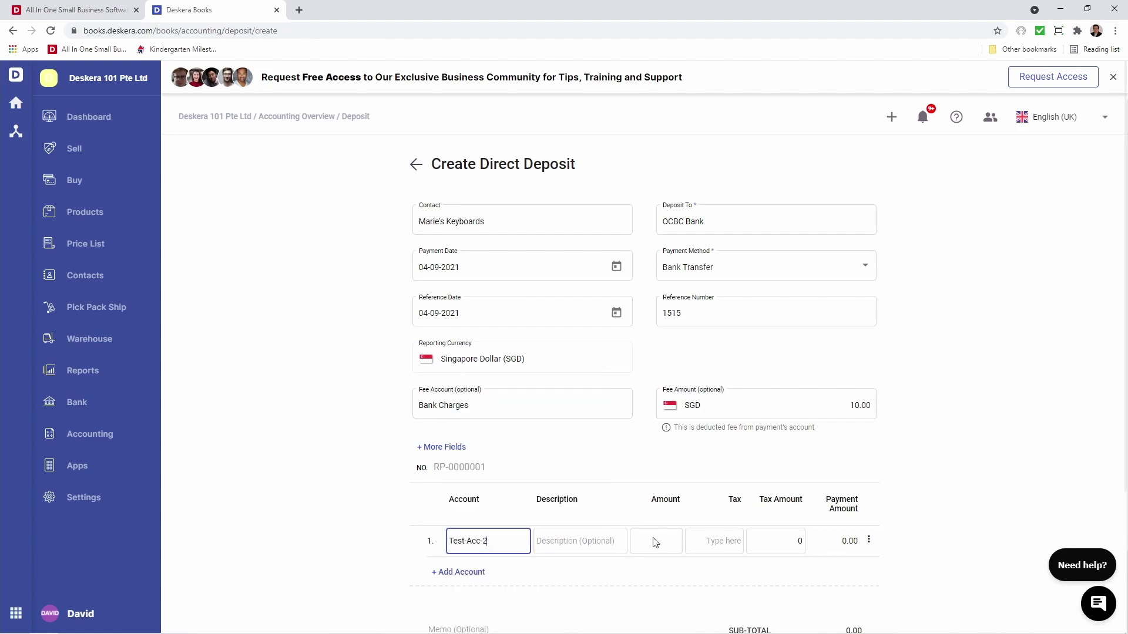
click(657, 540)
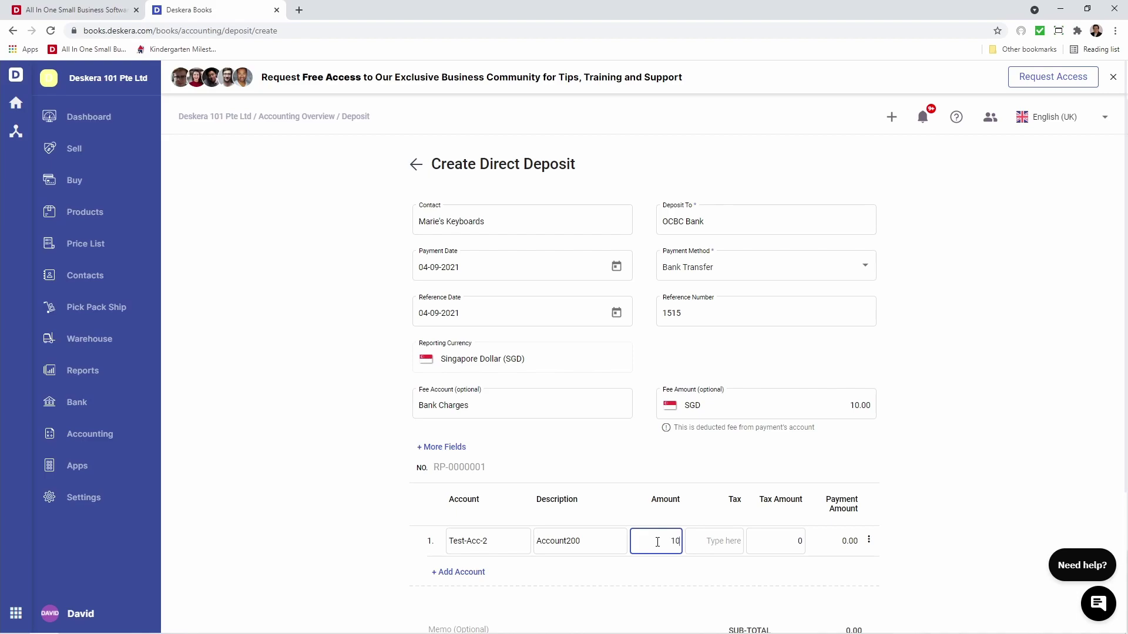
click(717, 542)
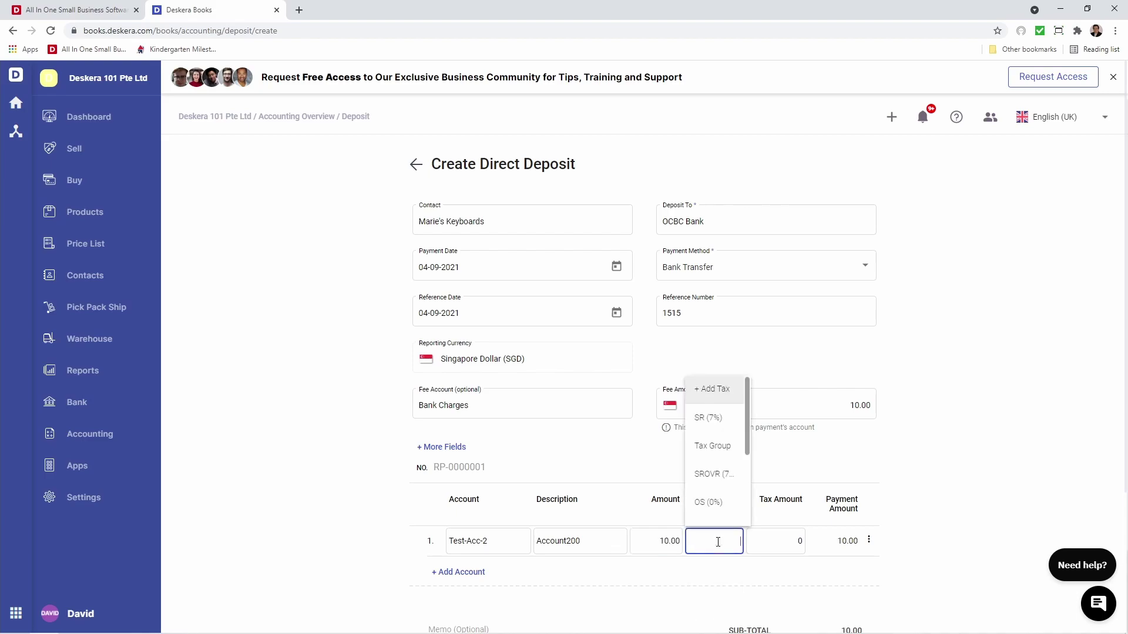
click(712, 416)
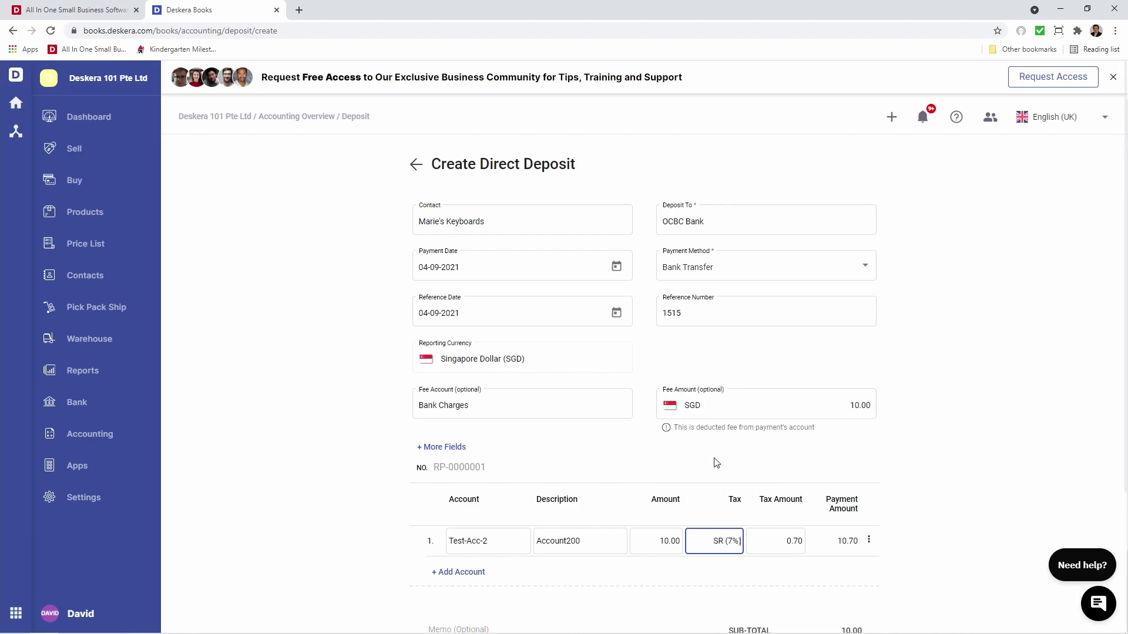
scroll(715, 463, down, 3)
click(494, 449)
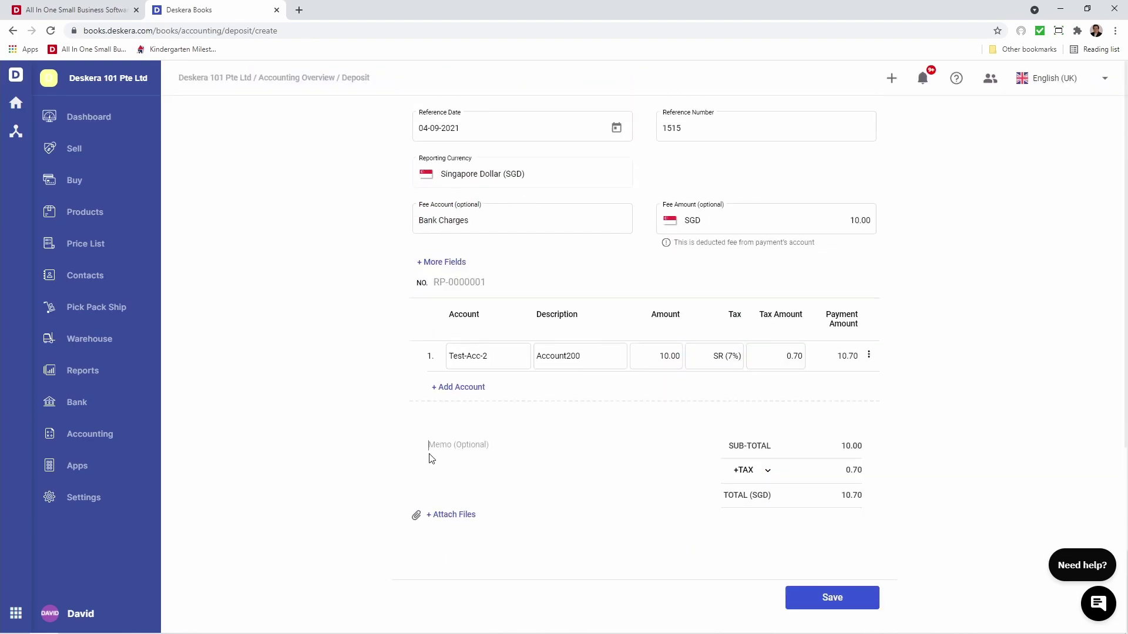
click(846, 595)
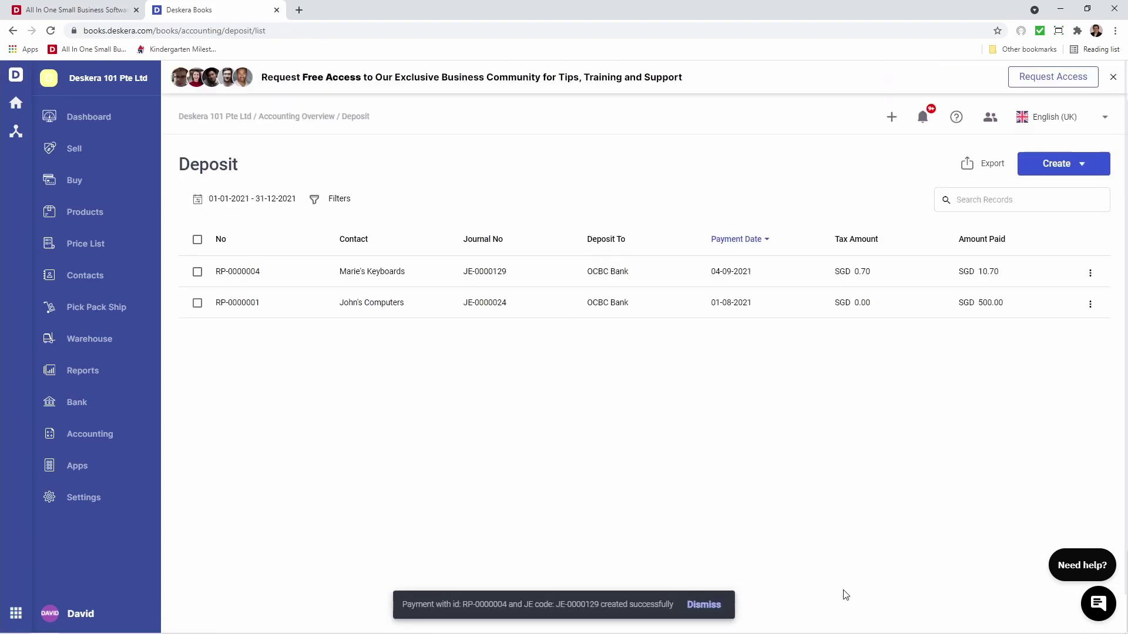
- Start a new advance payment with contact Marie's Keyboards, deposited to OCBC Bank
click(1087, 171)
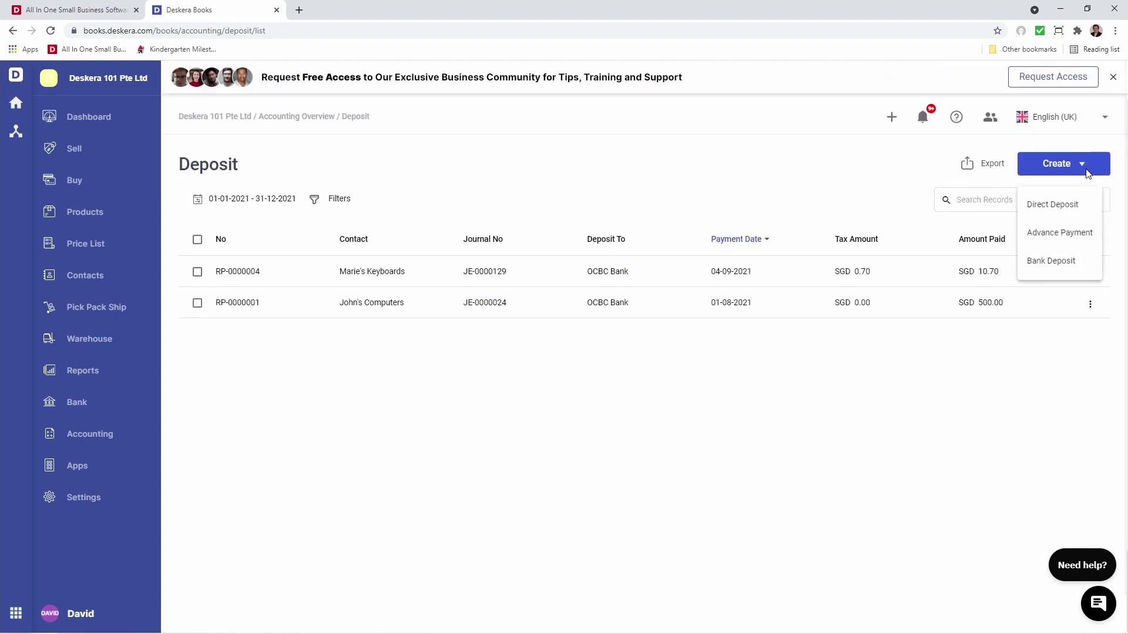
click(1081, 235)
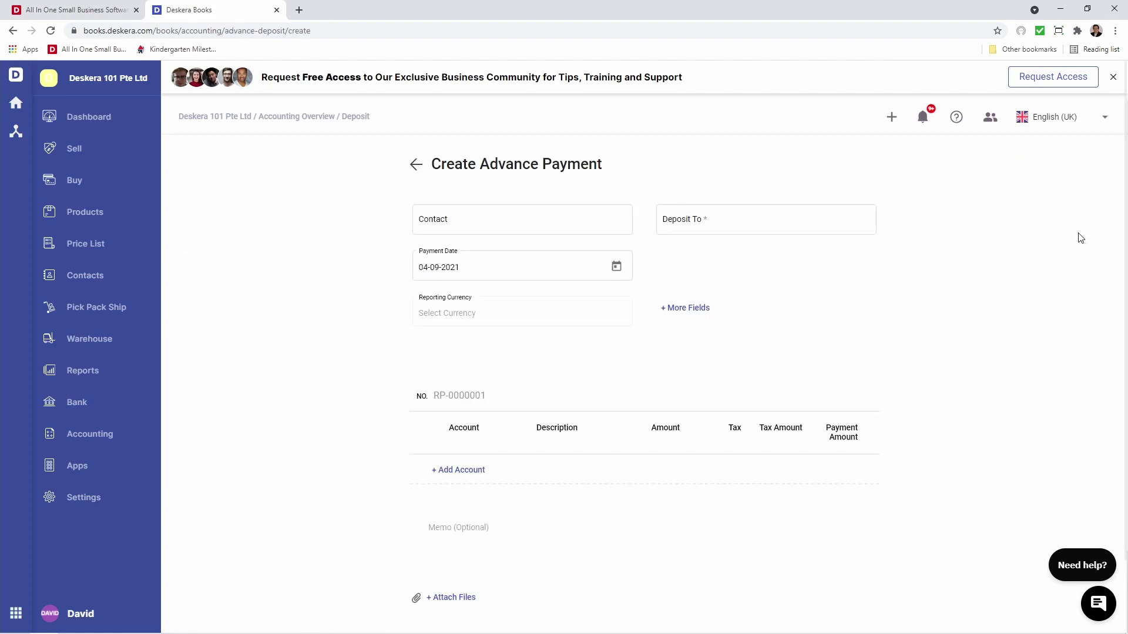
click(565, 219)
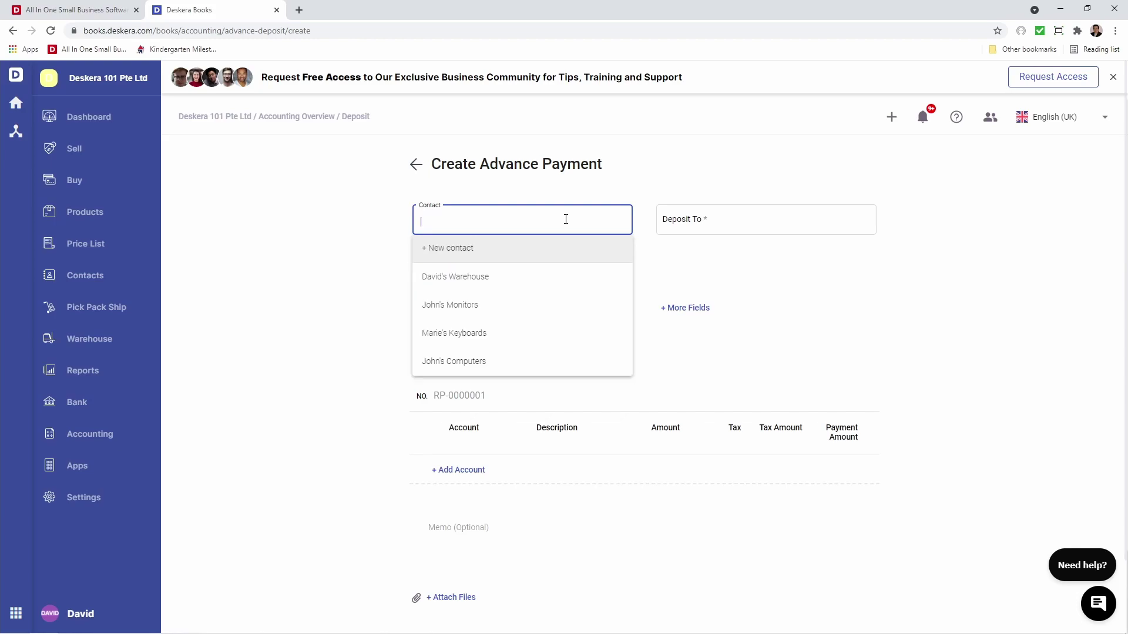
click(549, 333)
click(714, 222)
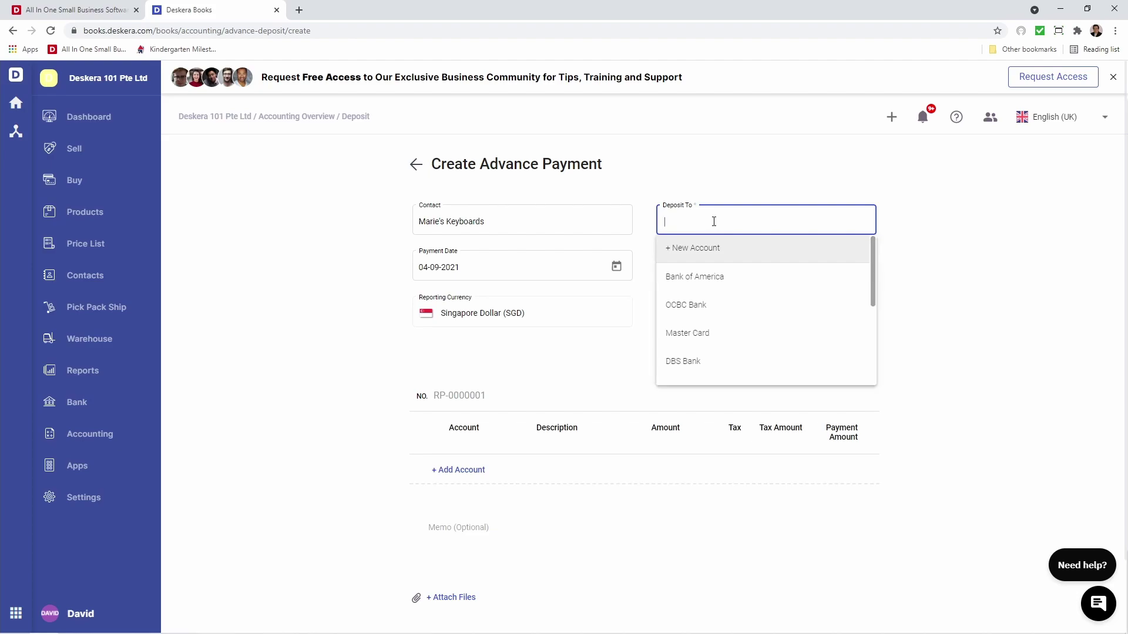
click(722, 312)
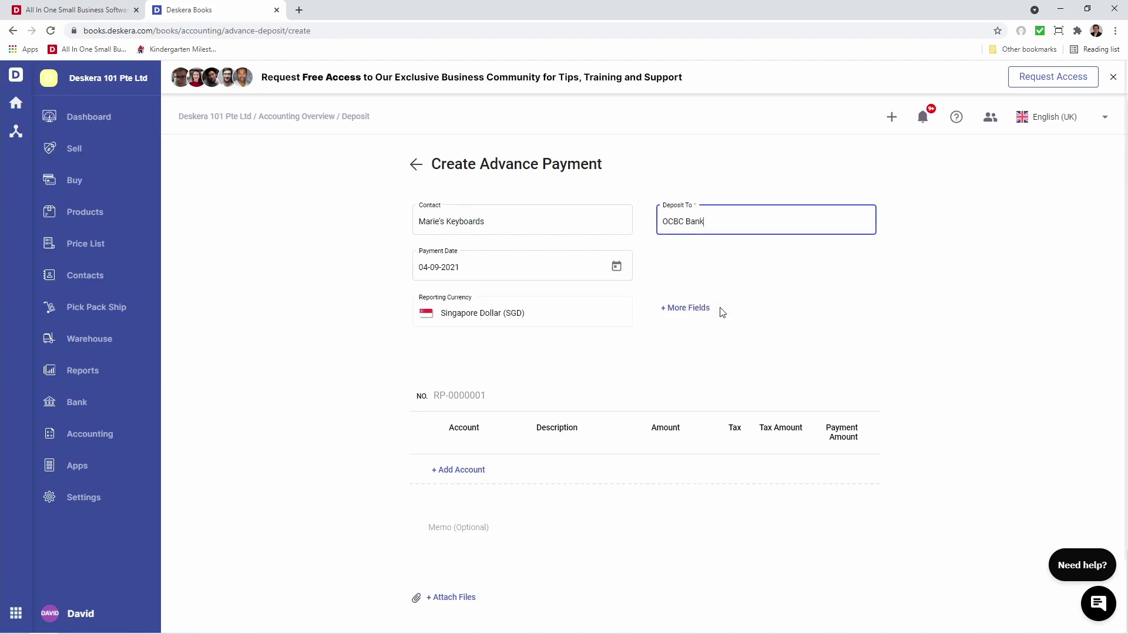
- Set the advance payment's method to Bank Transfer and its reference number to 1515
click(730, 265)
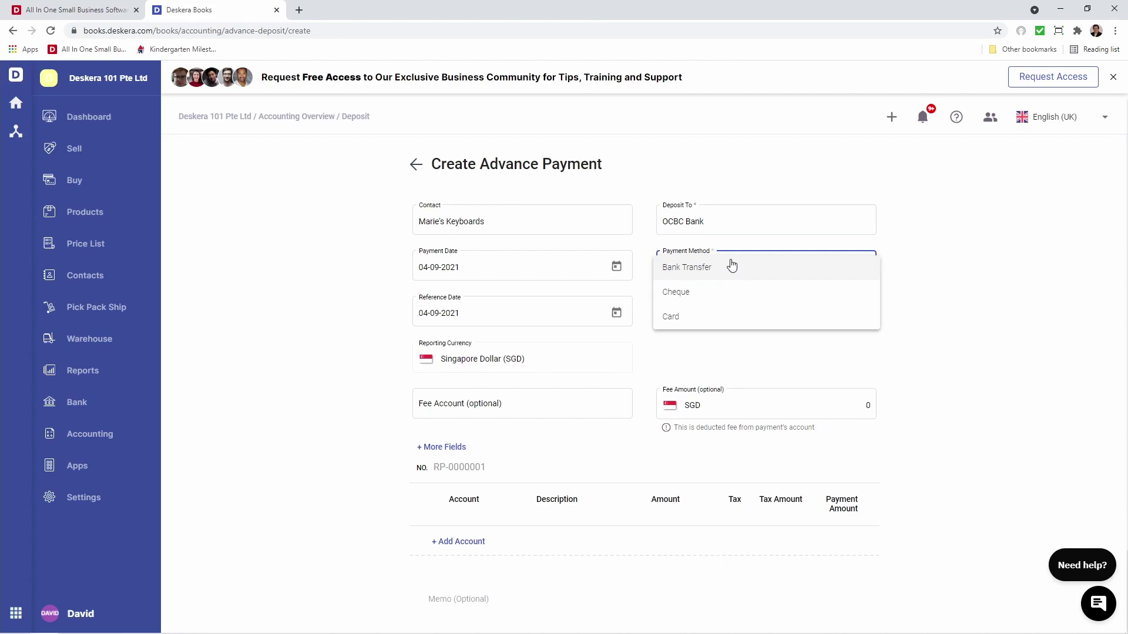
click(731, 266)
click(743, 312)
text(1515)
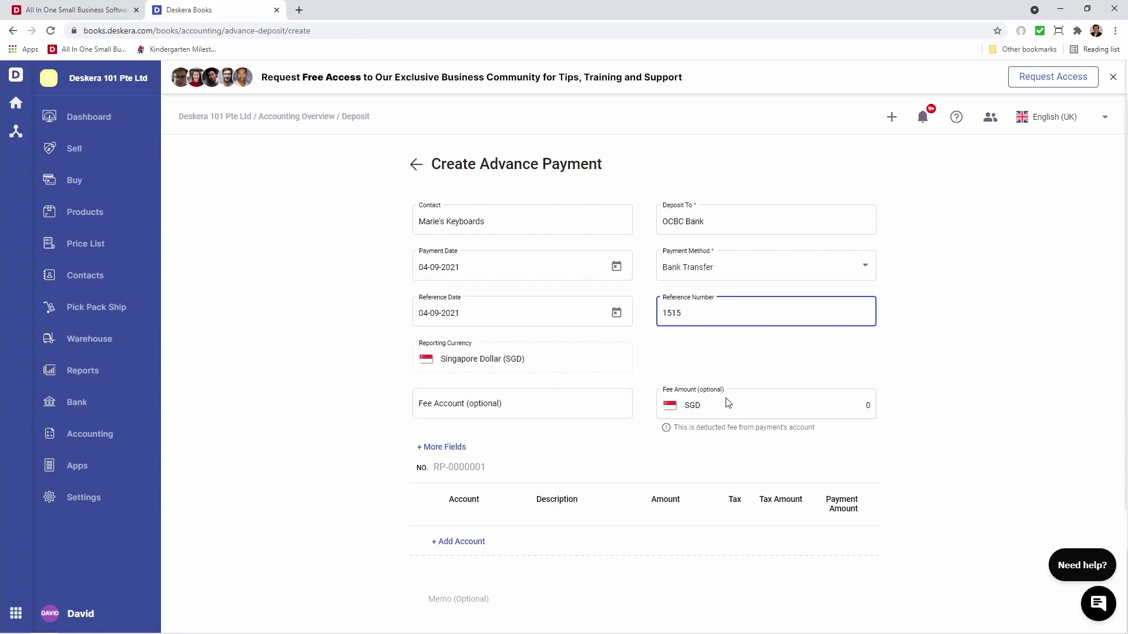
- Add an advance payment line for the Test account with amount 50 and tax SR (7%), and save the payment
click(450, 546)
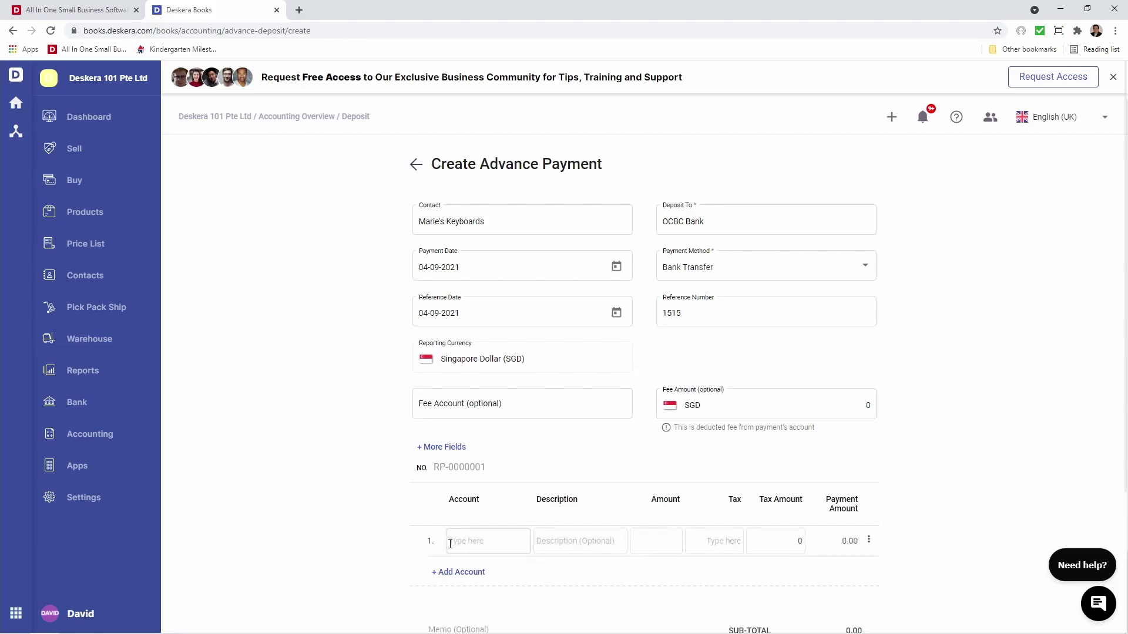
click(450, 543)
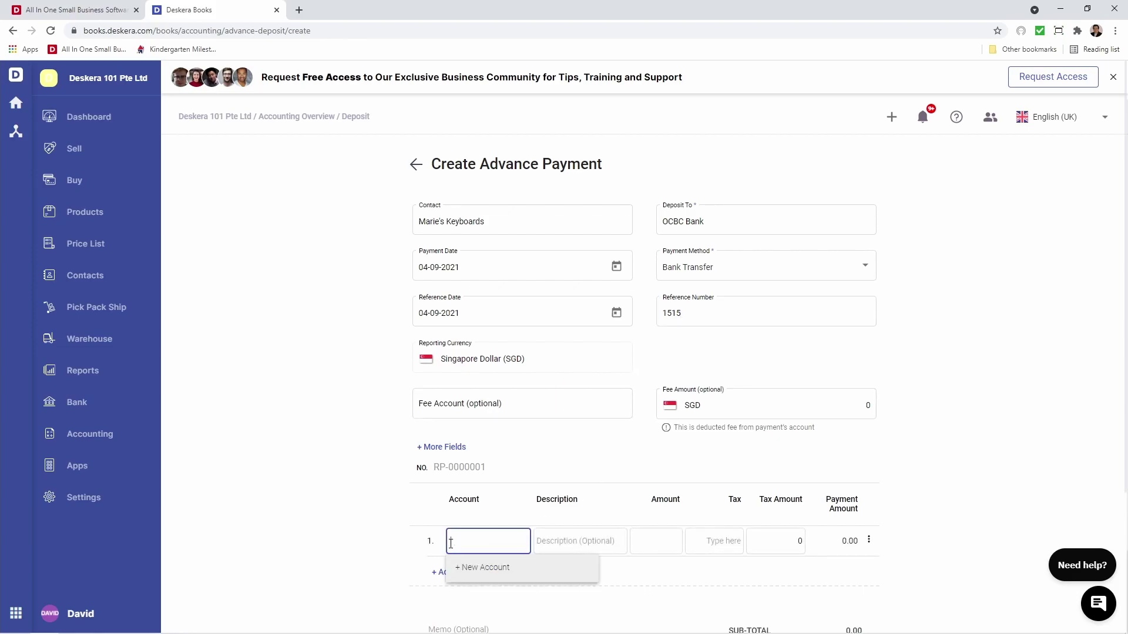
text(Test)
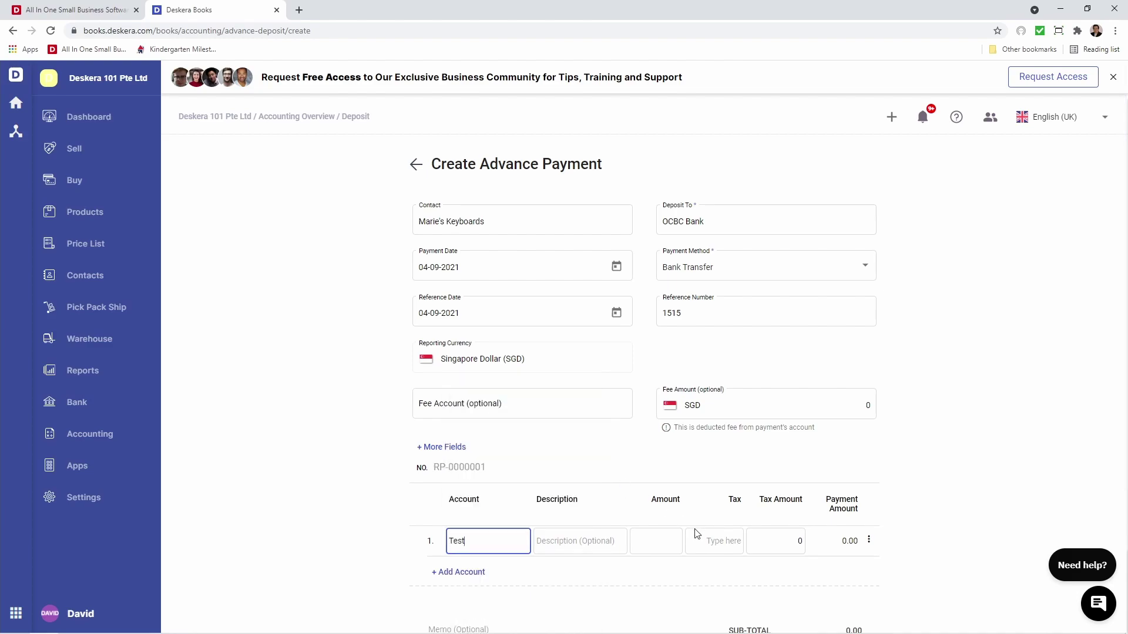
click(666, 542)
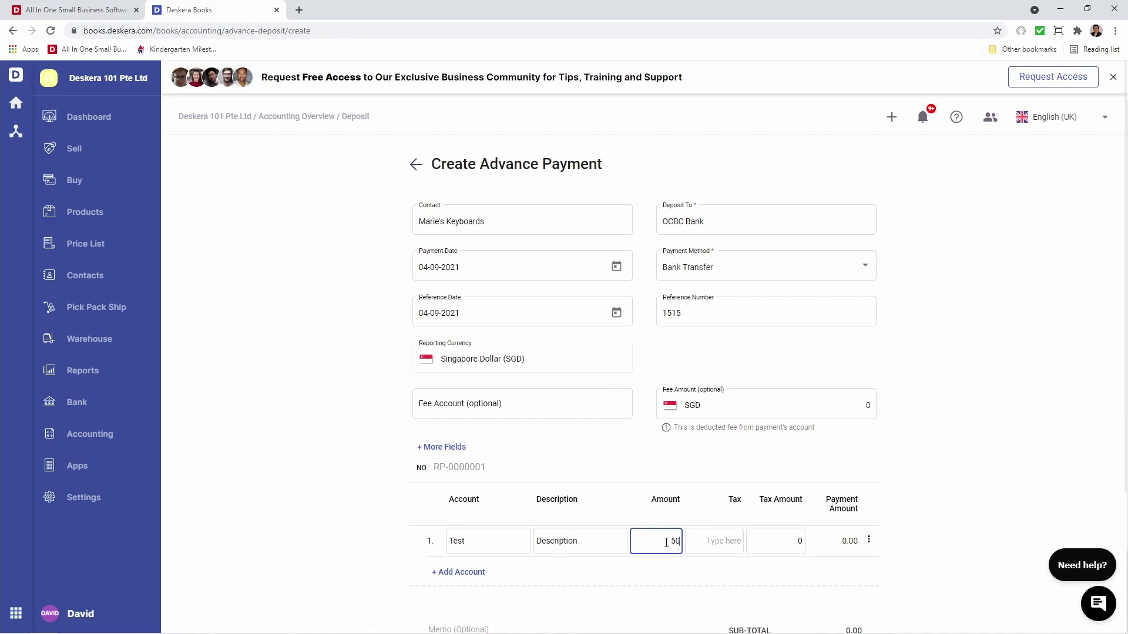
click(708, 543)
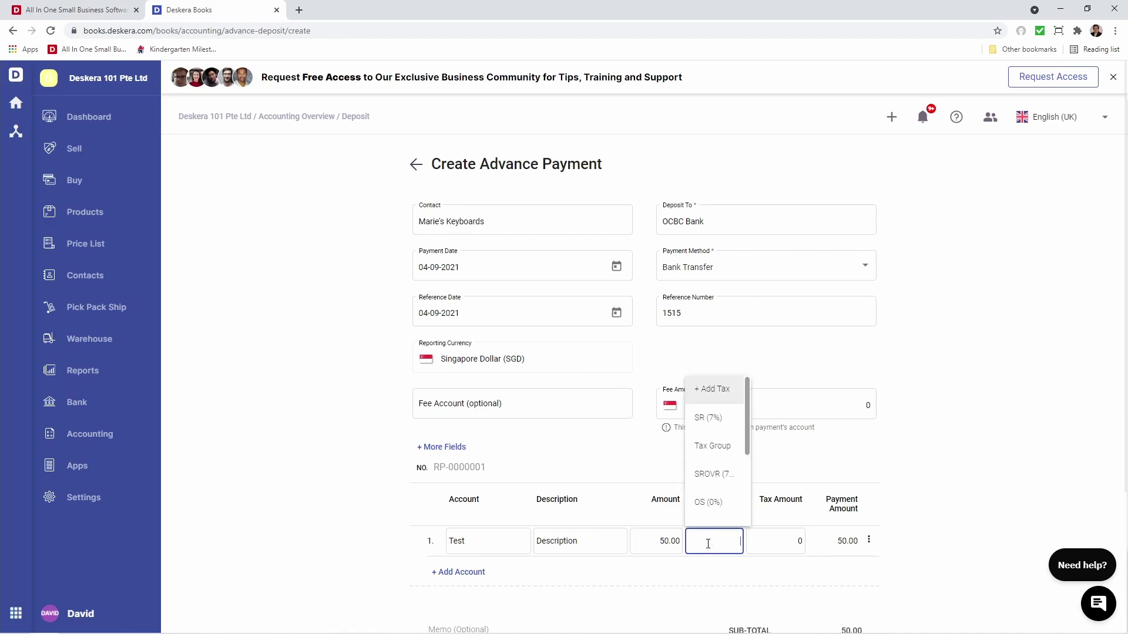
click(728, 420)
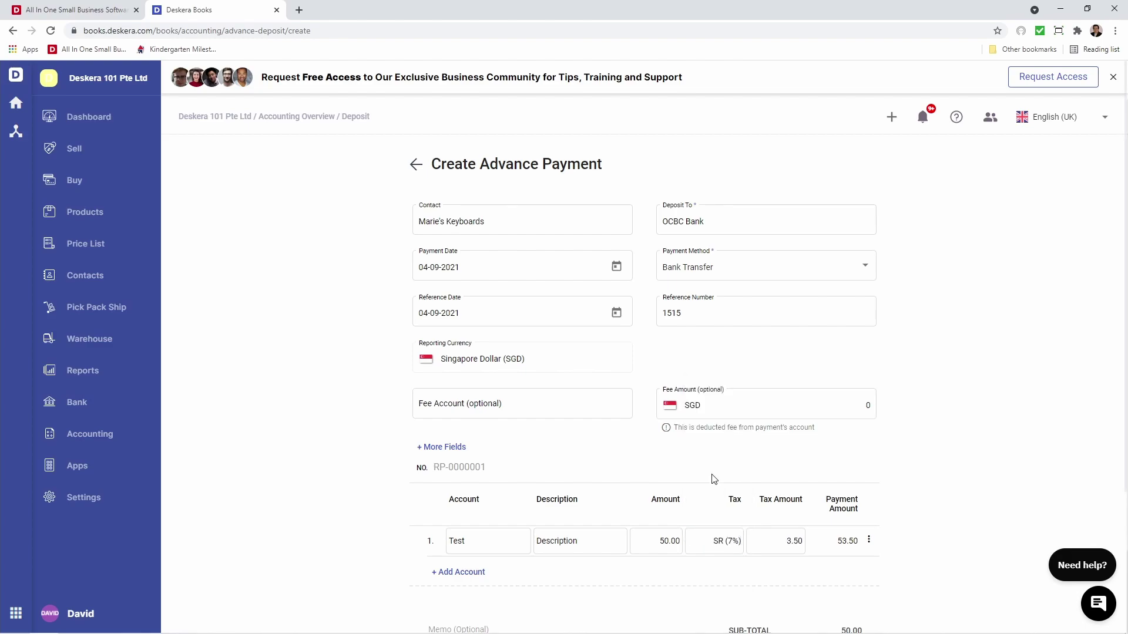
scroll(713, 479, down, 3)
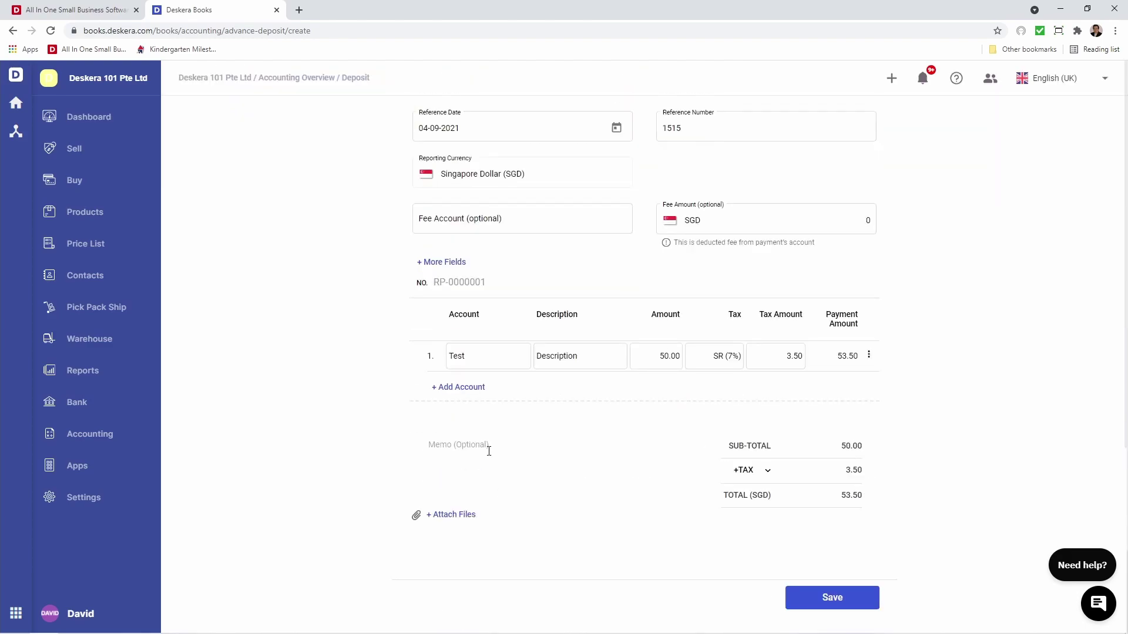
click(833, 611)
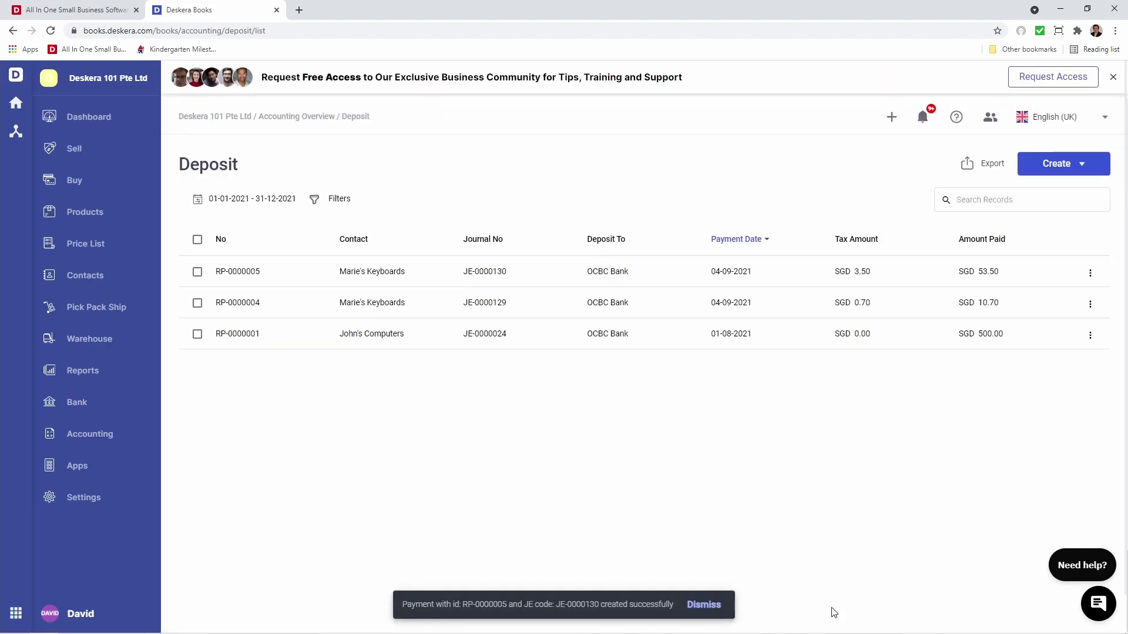
- From the sales invoices, start receiving payment for Marie's Keyboards' SGD 200 invoice and switch off its payment details
click(112, 158)
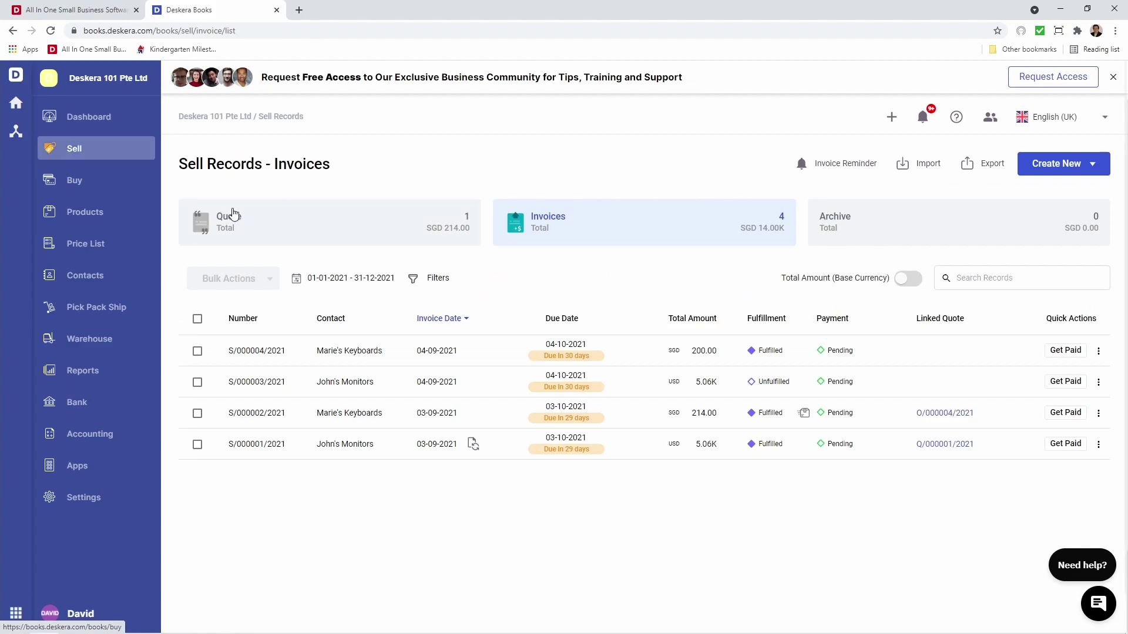
click(1065, 350)
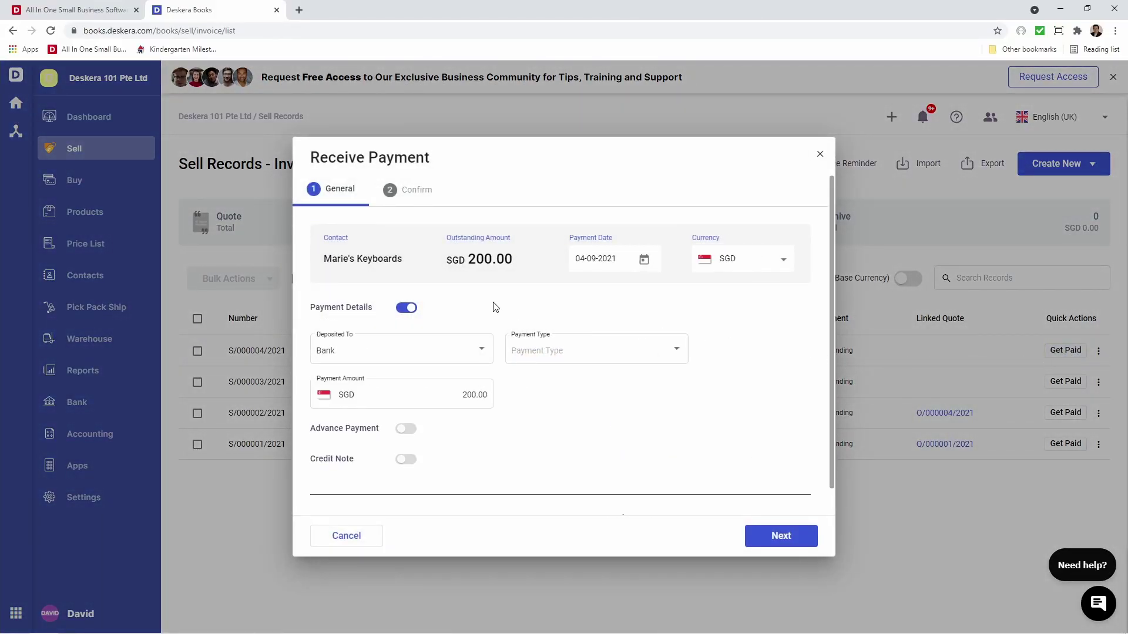
click(406, 308)
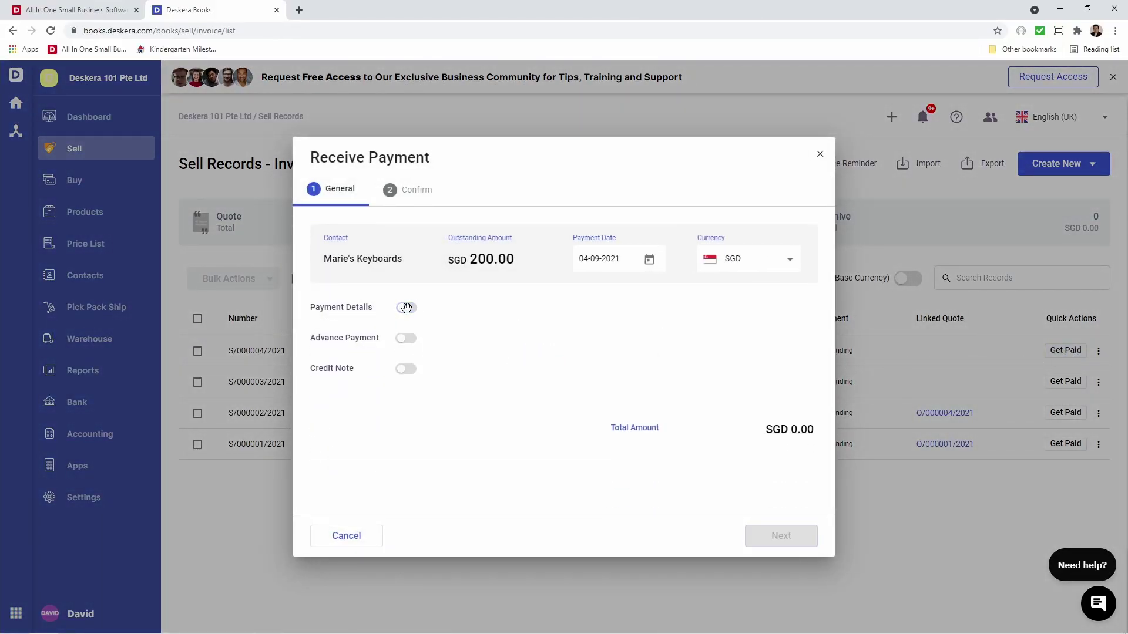
click(406, 308)
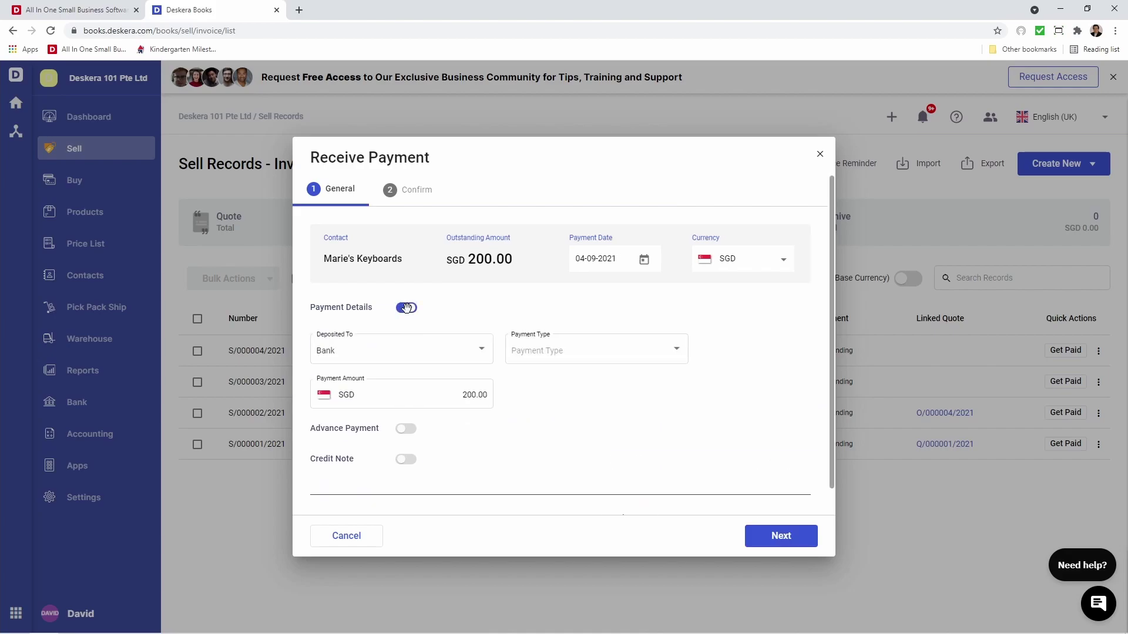
click(473, 396)
text(100)
click(406, 307)
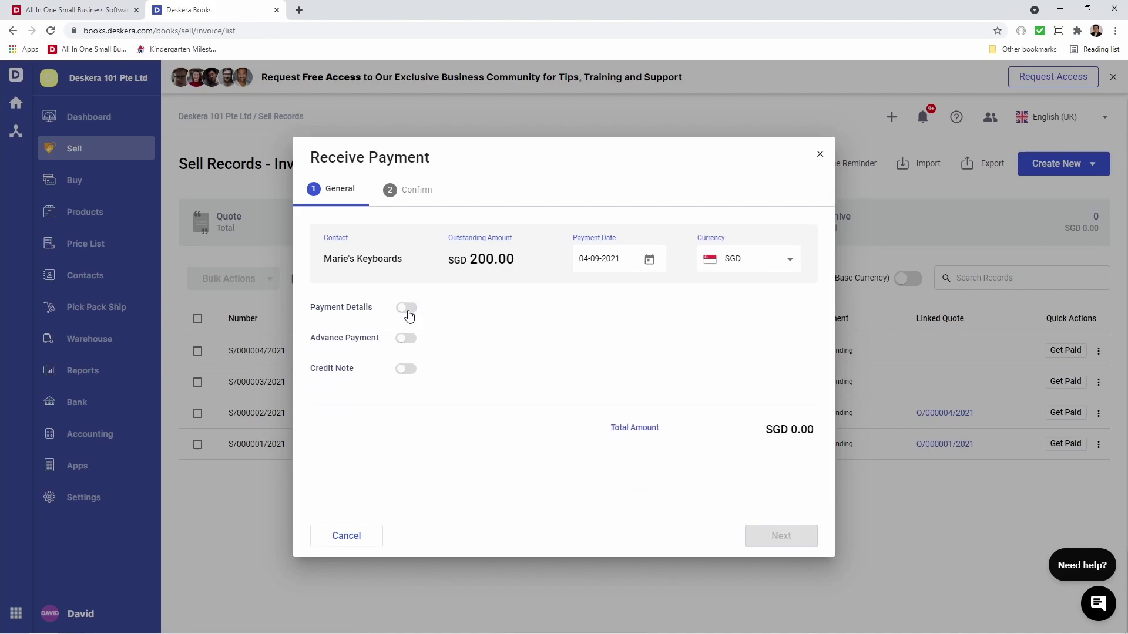
- Enable advance payment and credit note for the invoice payment, and select the available advance payment and credit note
click(407, 339)
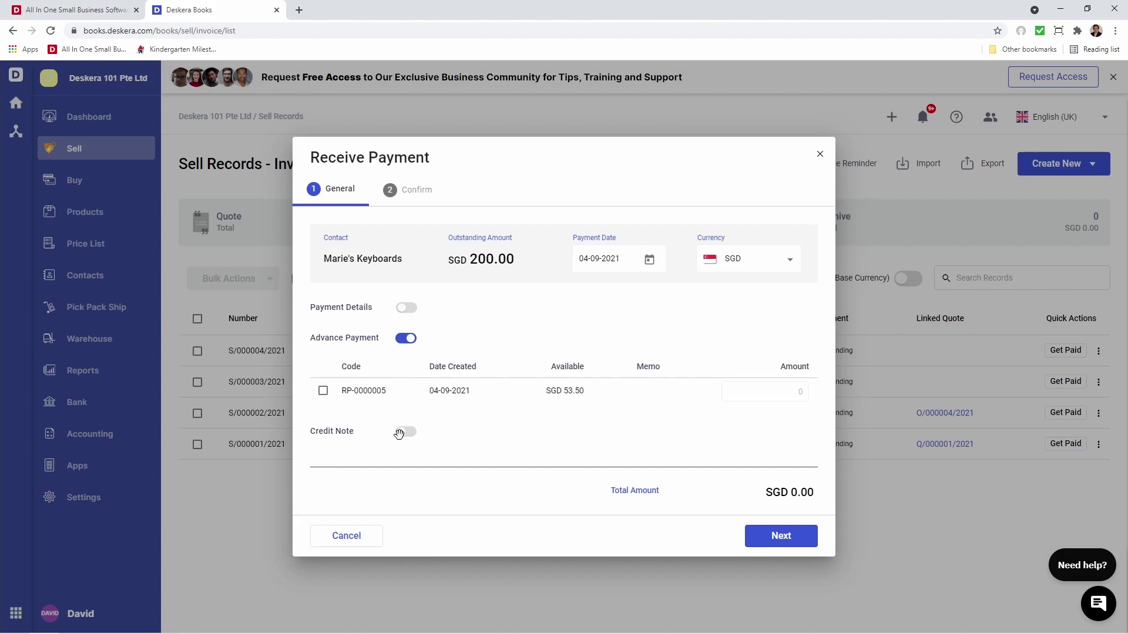
click(405, 432)
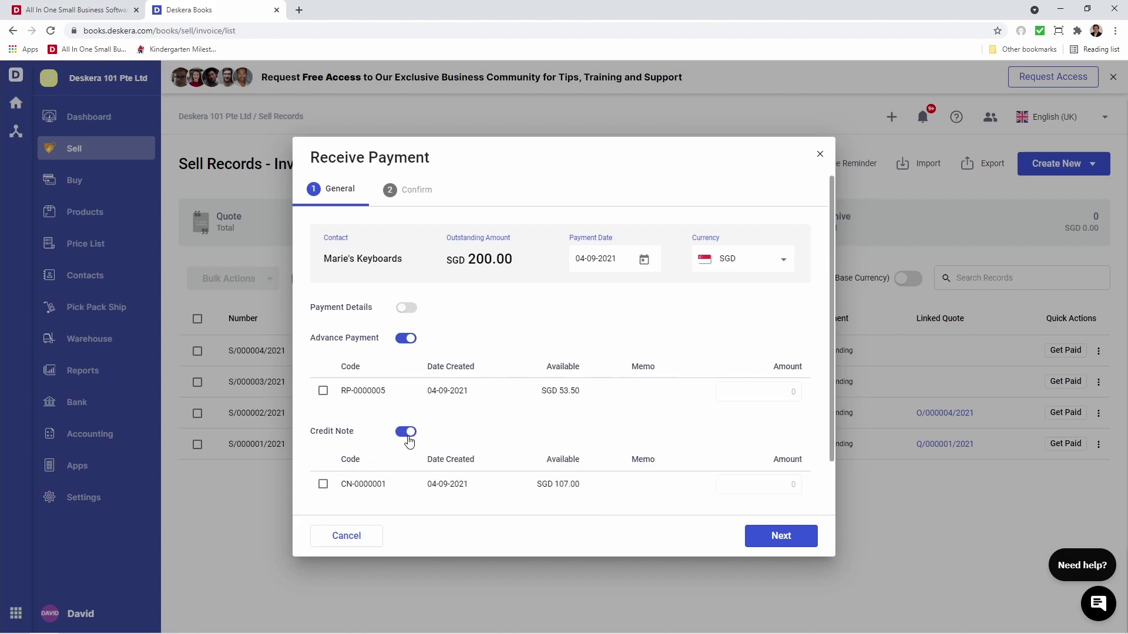
scroll(364, 405, down, 1)
click(322, 327)
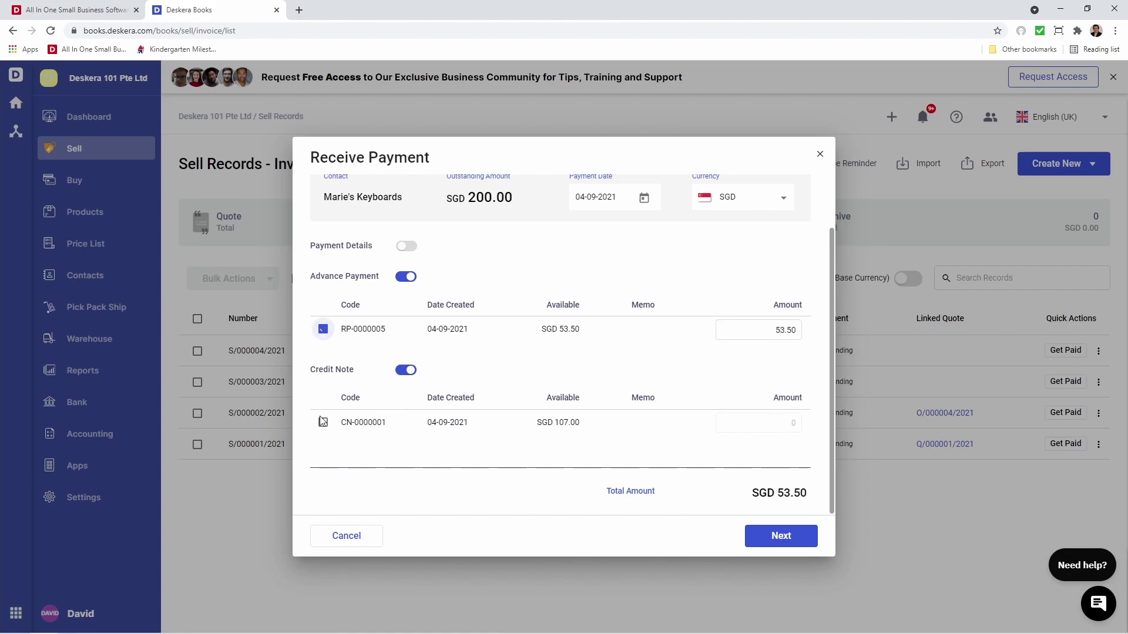
click(322, 423)
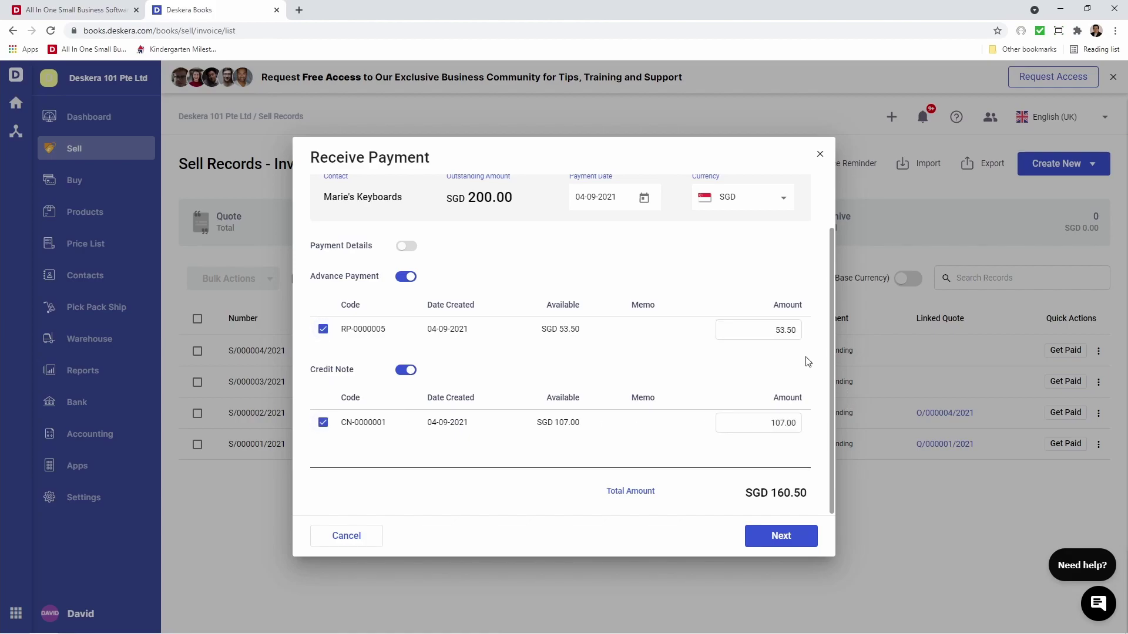
- Set the applied credit note amount to 50 and the applied advance payment amount to 50
double_click(796, 425)
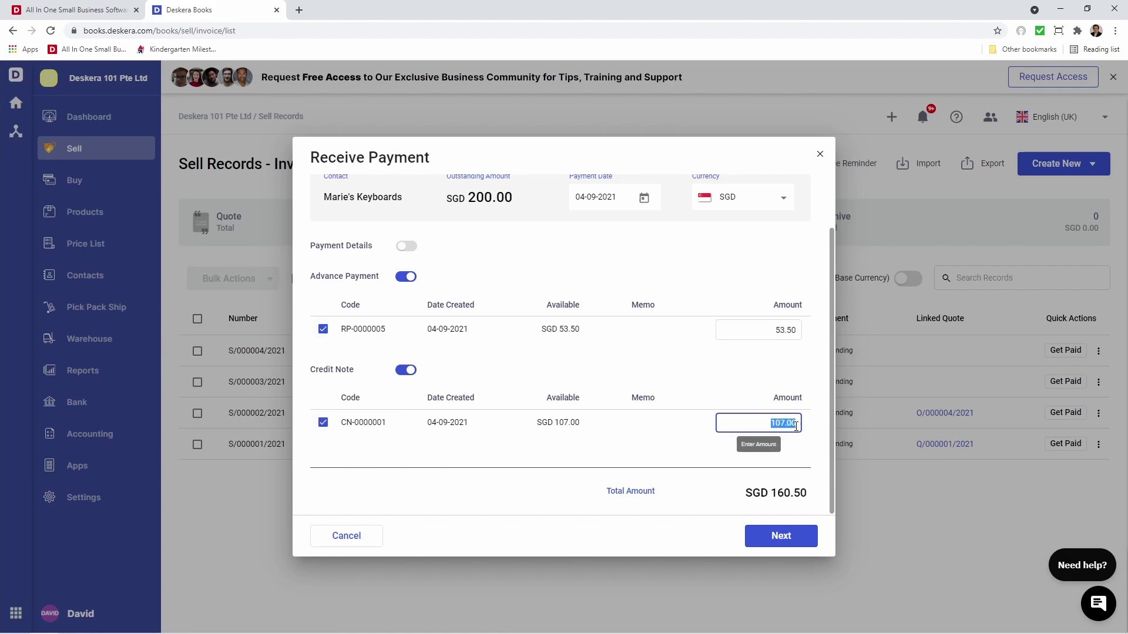
key(BackSpace)
text(50)
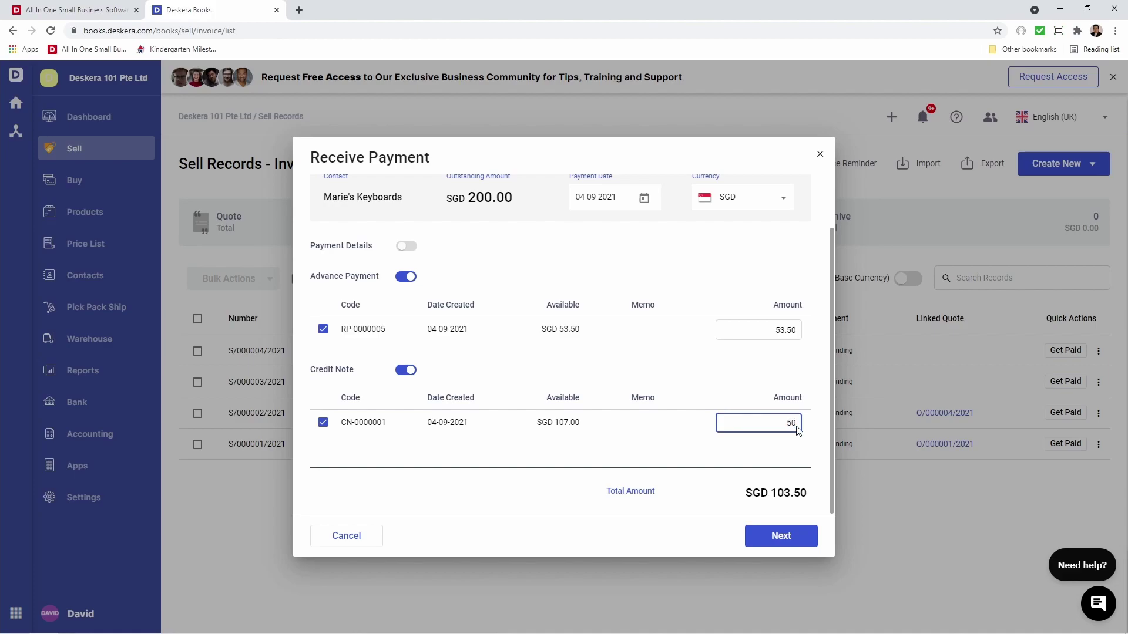
click(664, 463)
click(781, 330)
drag(782, 331, 804, 335)
text(0)
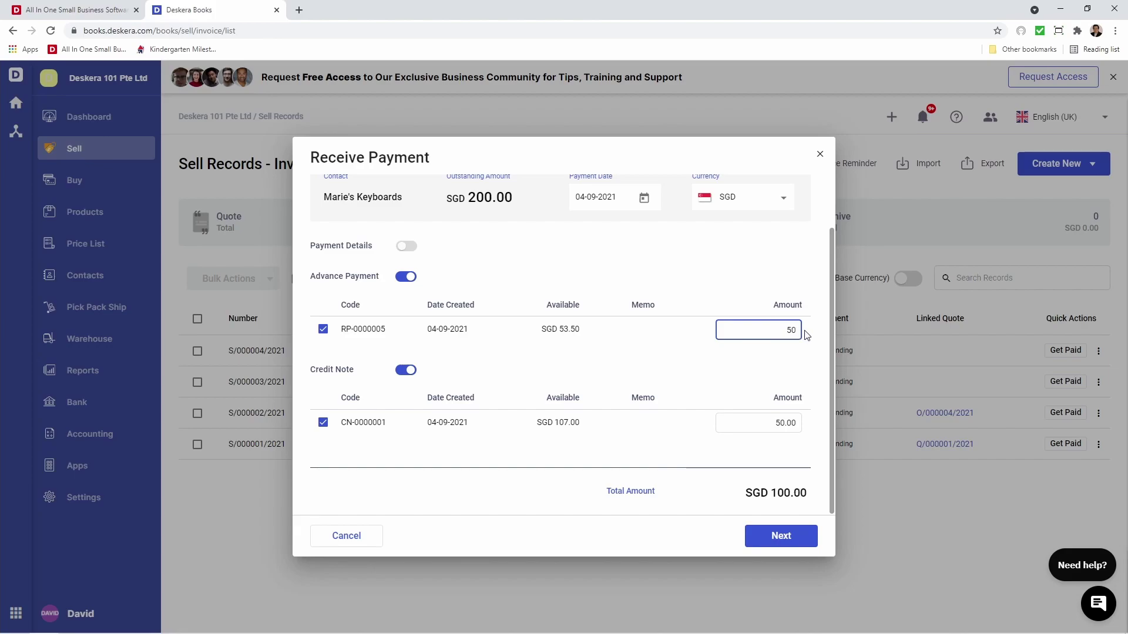
- Confirm and receive the invoice payment made up of the applied advance payment and credit note
click(725, 369)
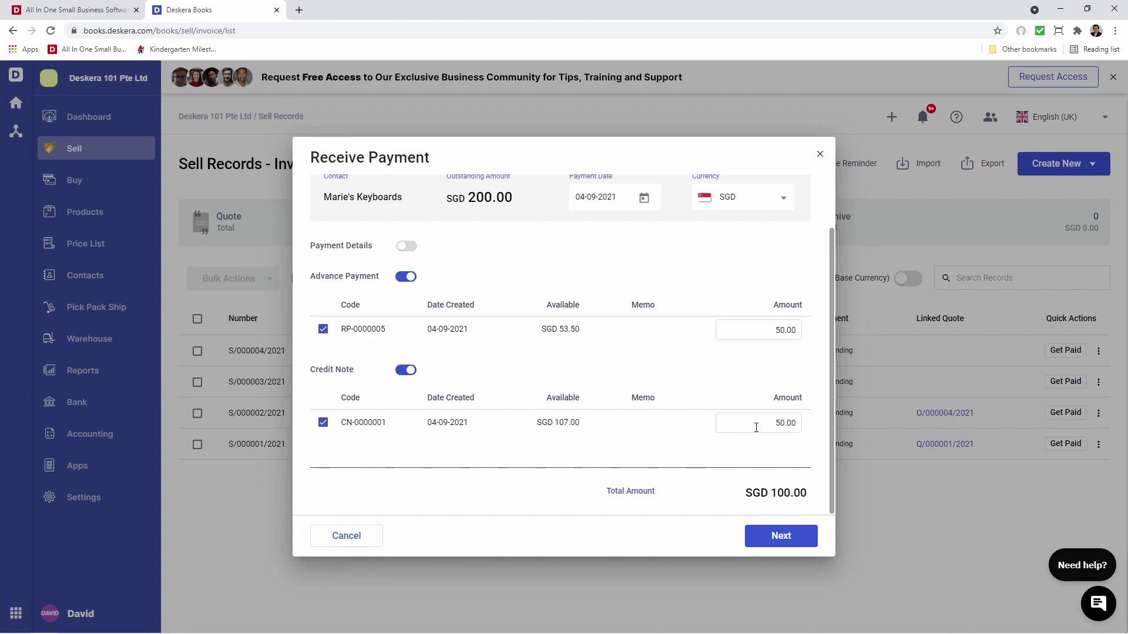
click(773, 540)
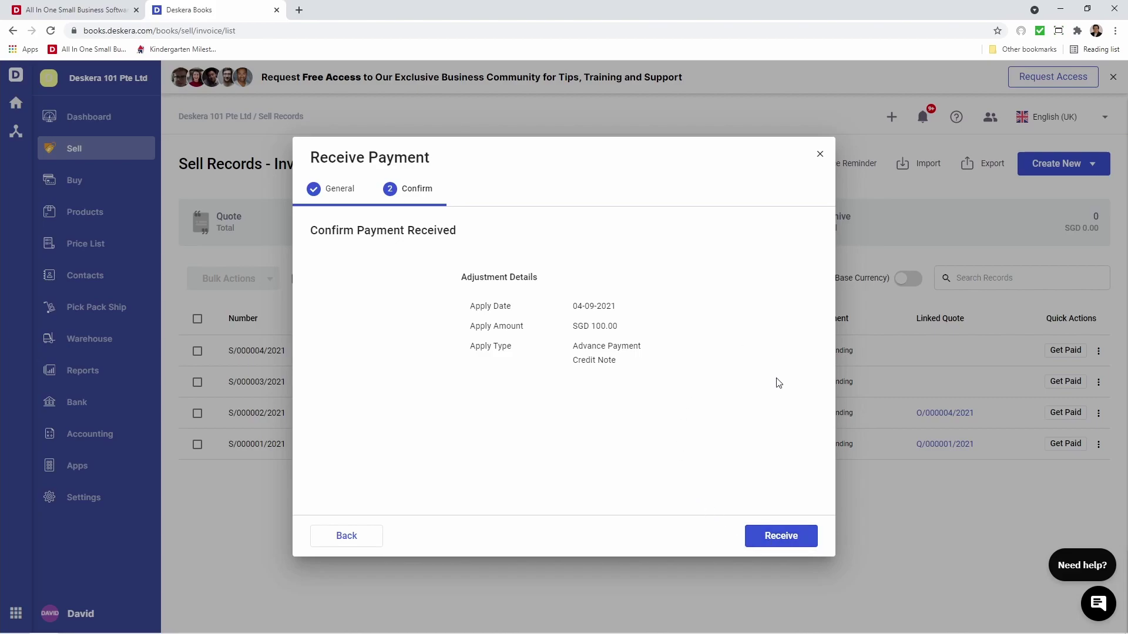
click(786, 536)
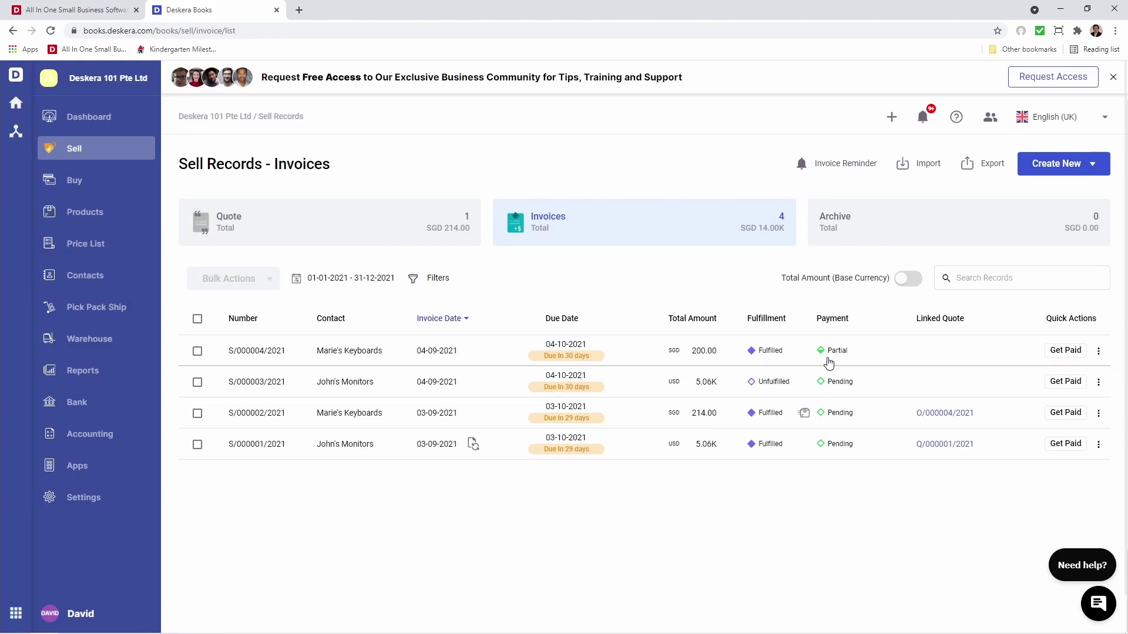
- Start receiving the rest of Marie's Keyboards' SGD 200 invoice by Bank Transfer into OCBC Bank with reference number 15151
click(1070, 351)
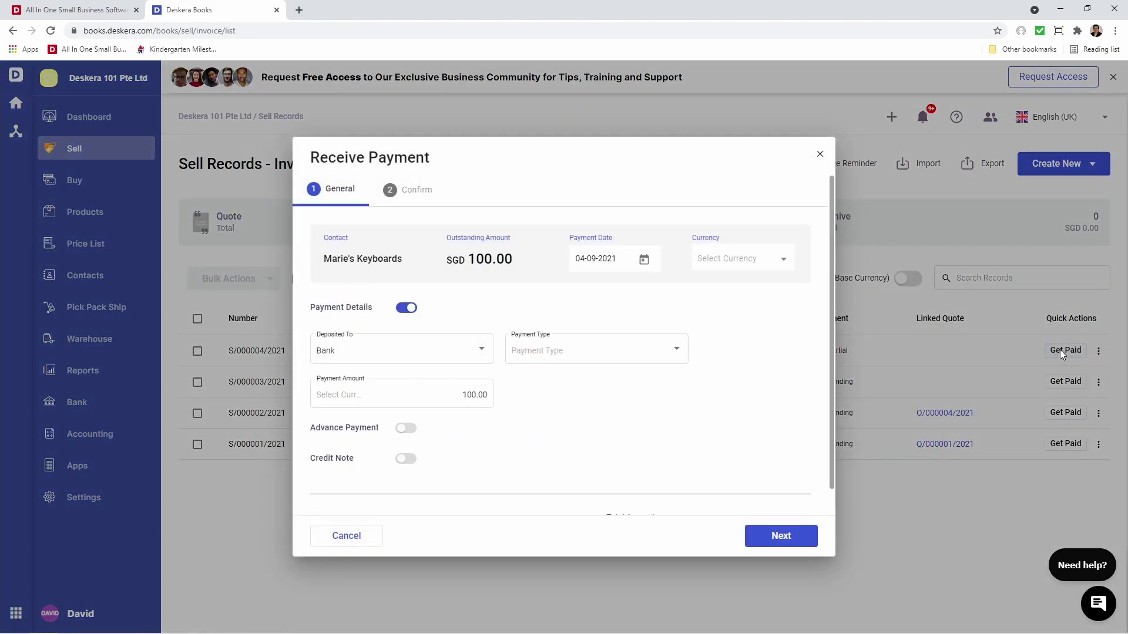
click(468, 360)
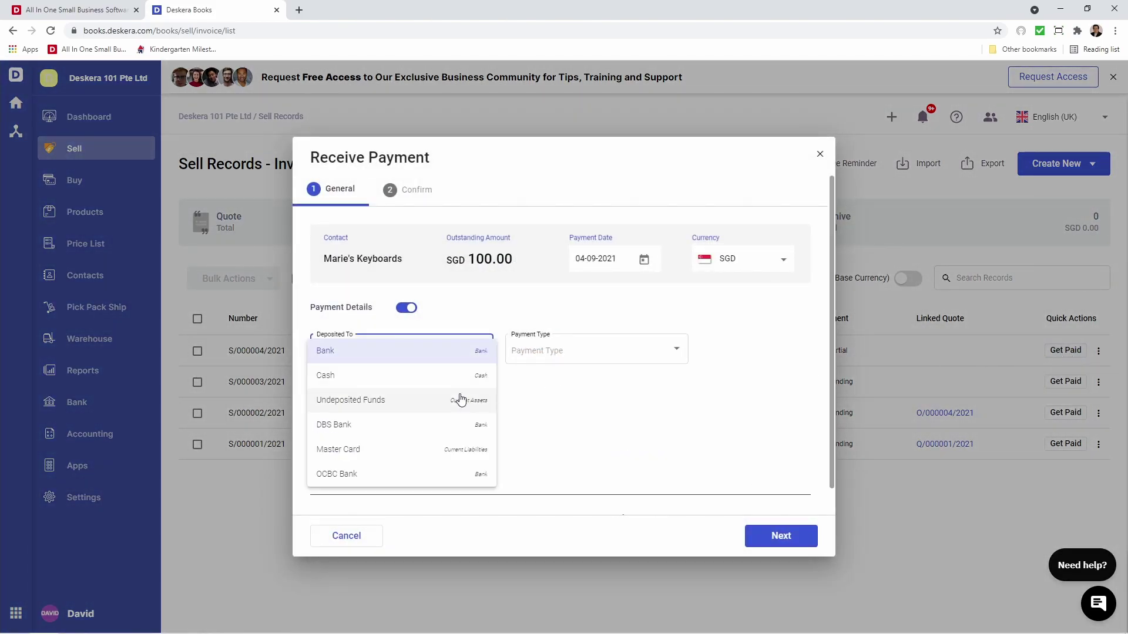
click(453, 473)
click(575, 355)
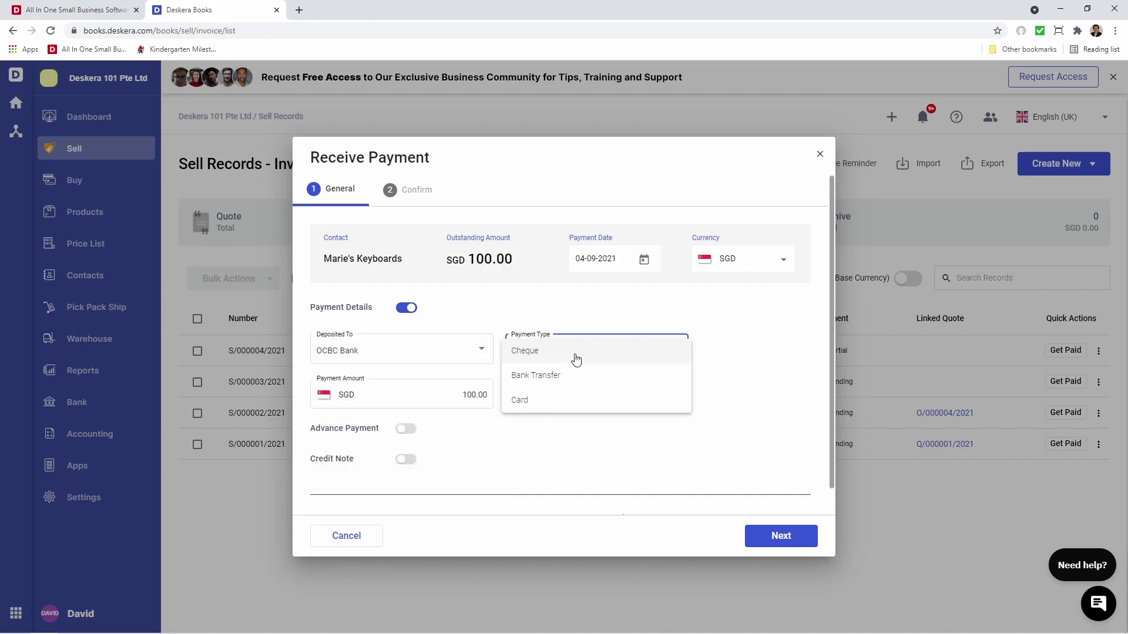
click(569, 374)
scroll(568, 377, down, 2)
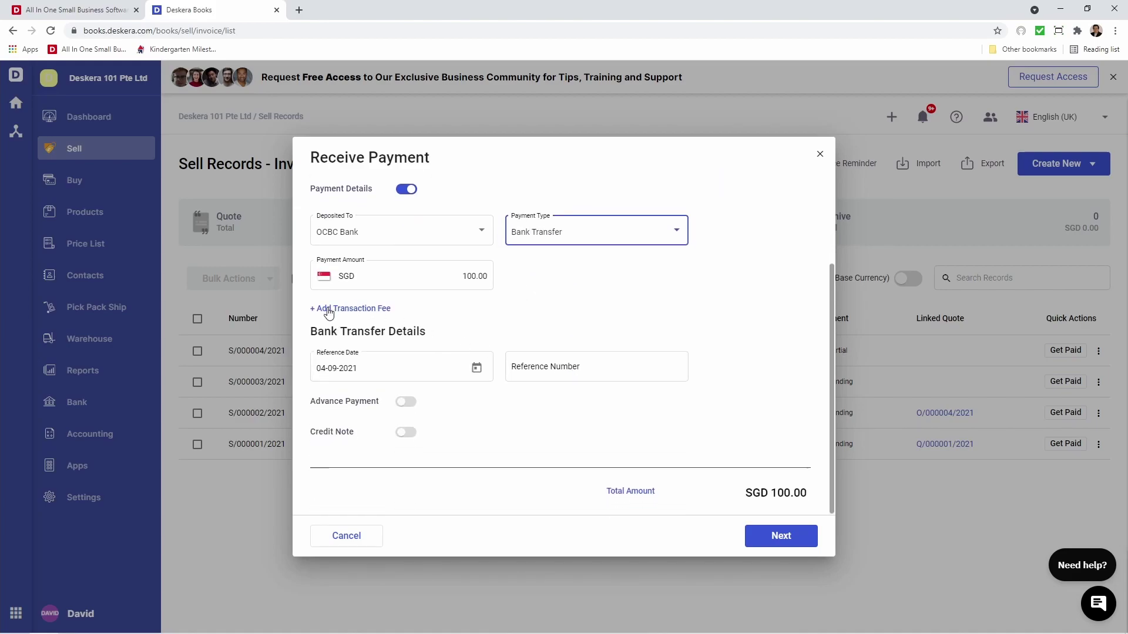
click(575, 369)
text(1)
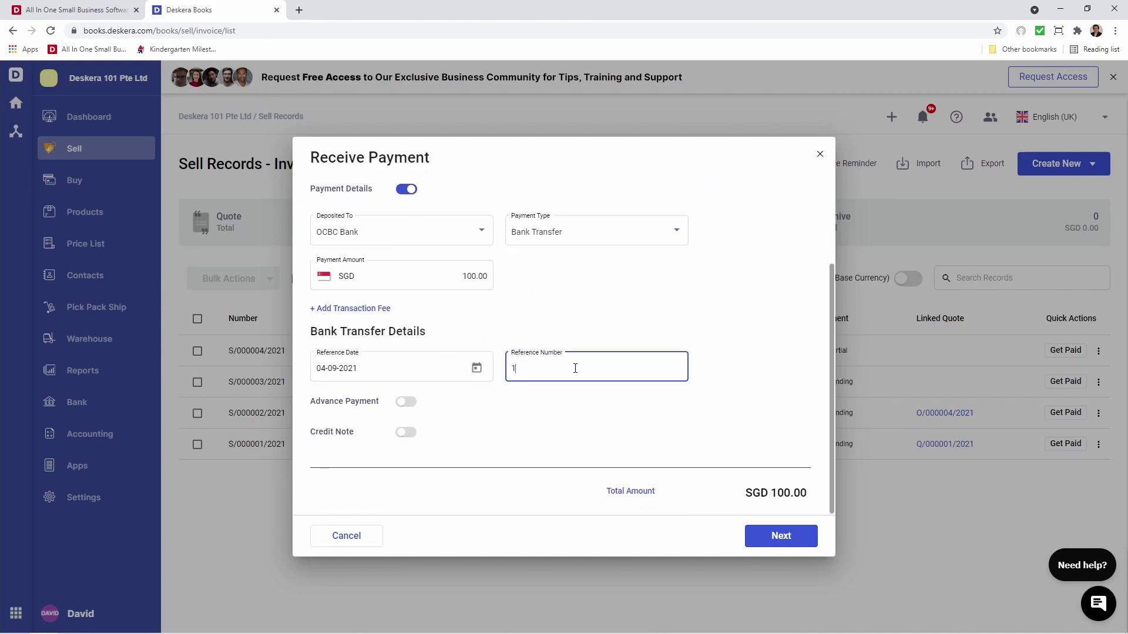
text(5151)
- Enable credit note use for this payment and select the available credit note with its full balance
click(410, 431)
scroll(382, 427, down, 1)
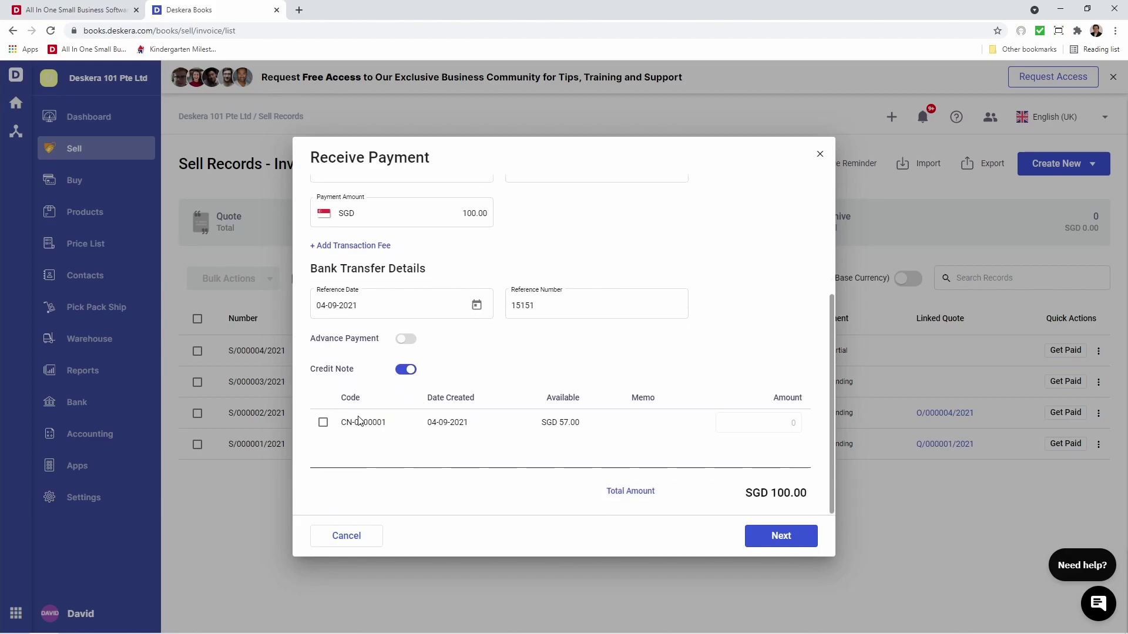
click(322, 423)
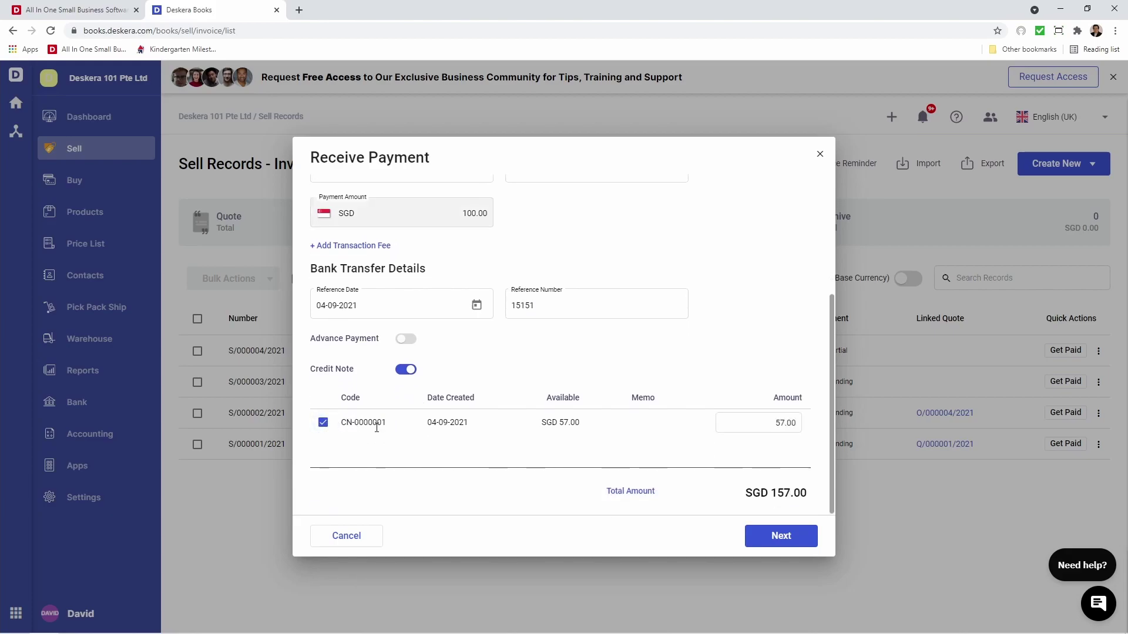
- Confirm and receive the payment, close its record, check the settled invoice in the sales archive, and return to the invoices
click(769, 537)
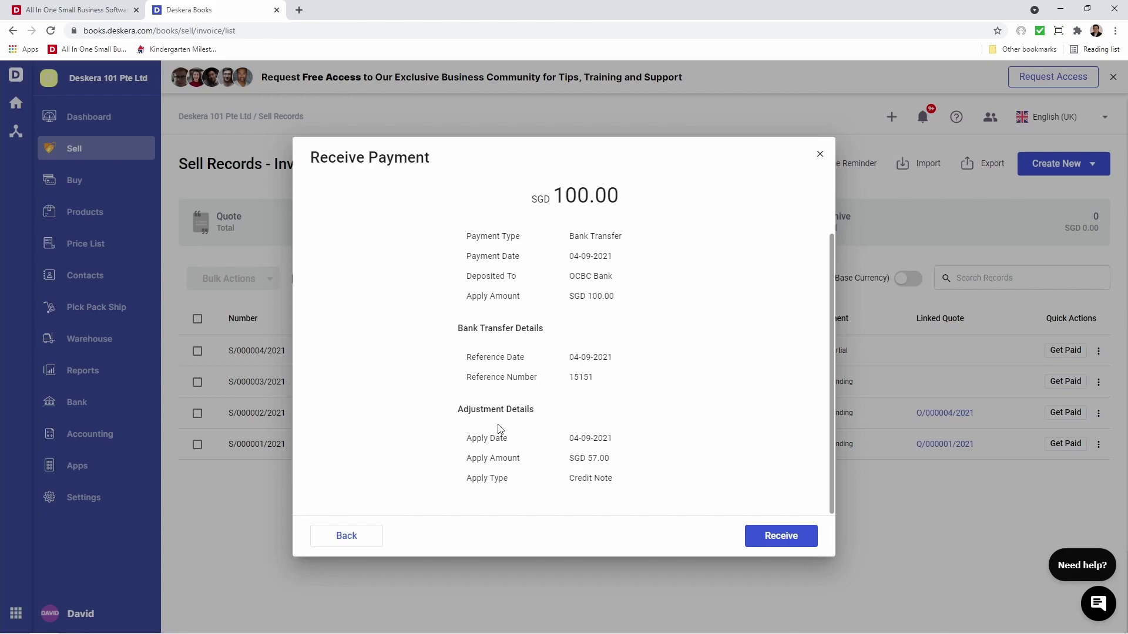
click(768, 538)
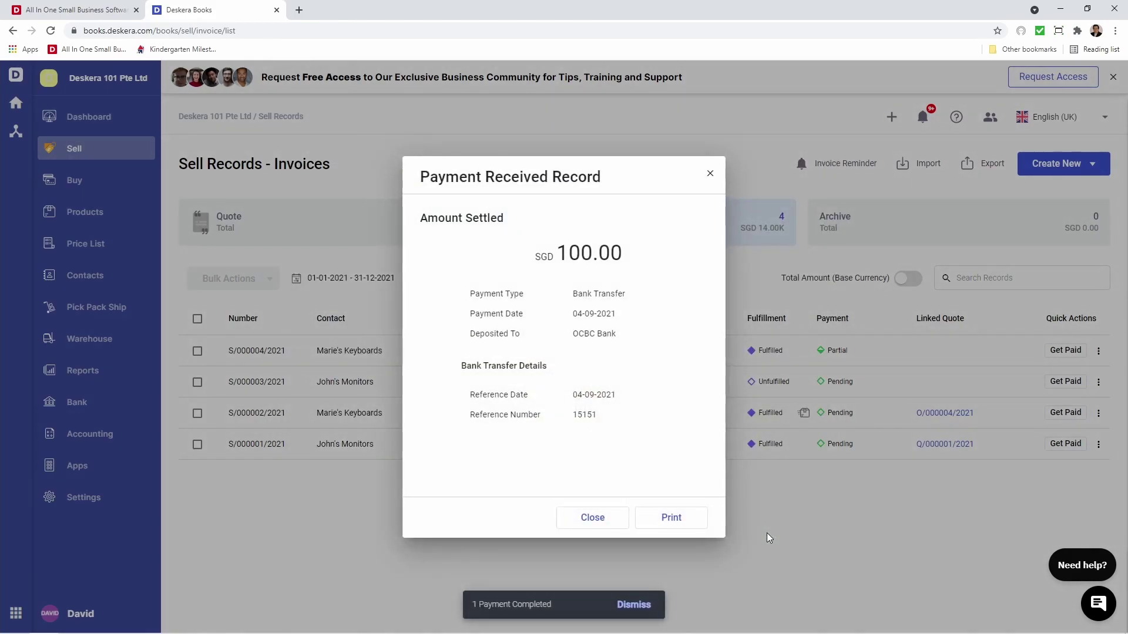
click(597, 518)
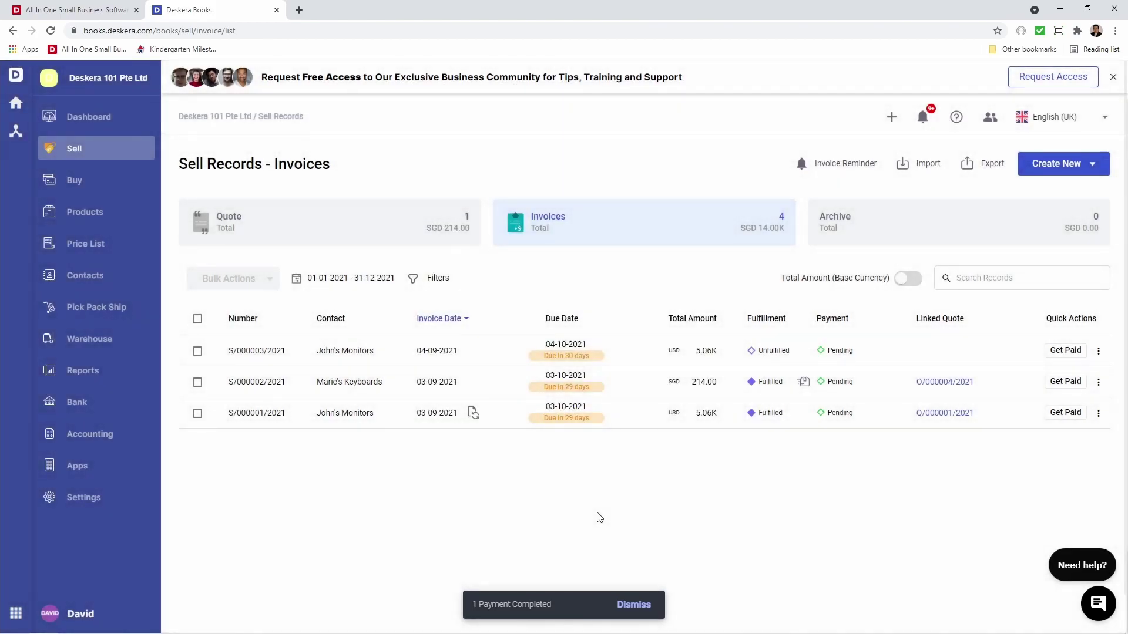
click(919, 228)
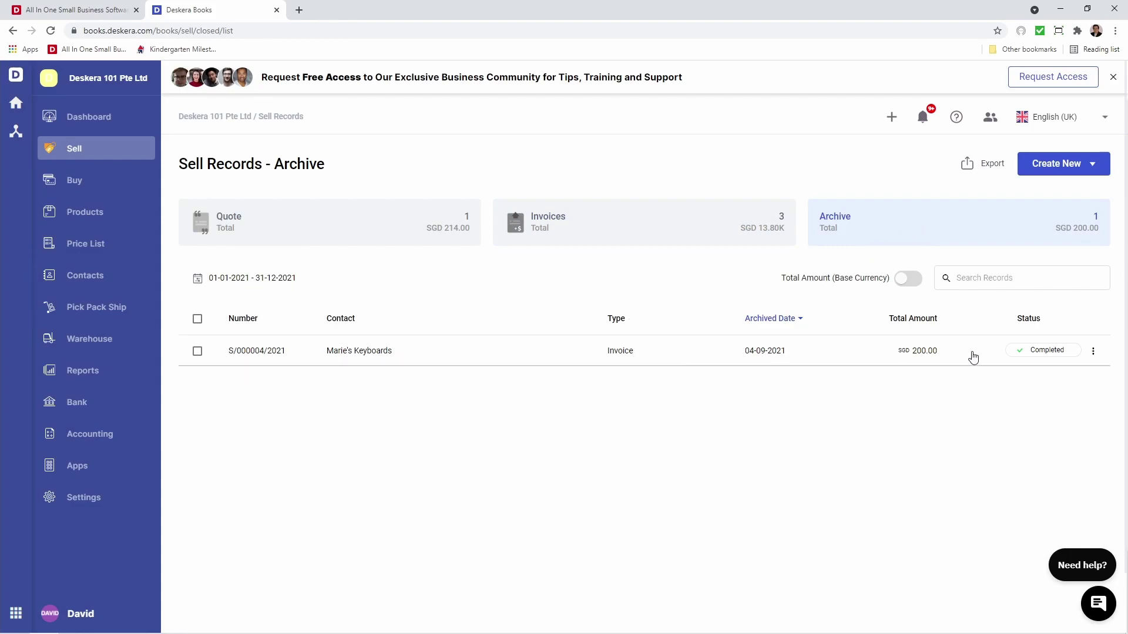
click(633, 229)
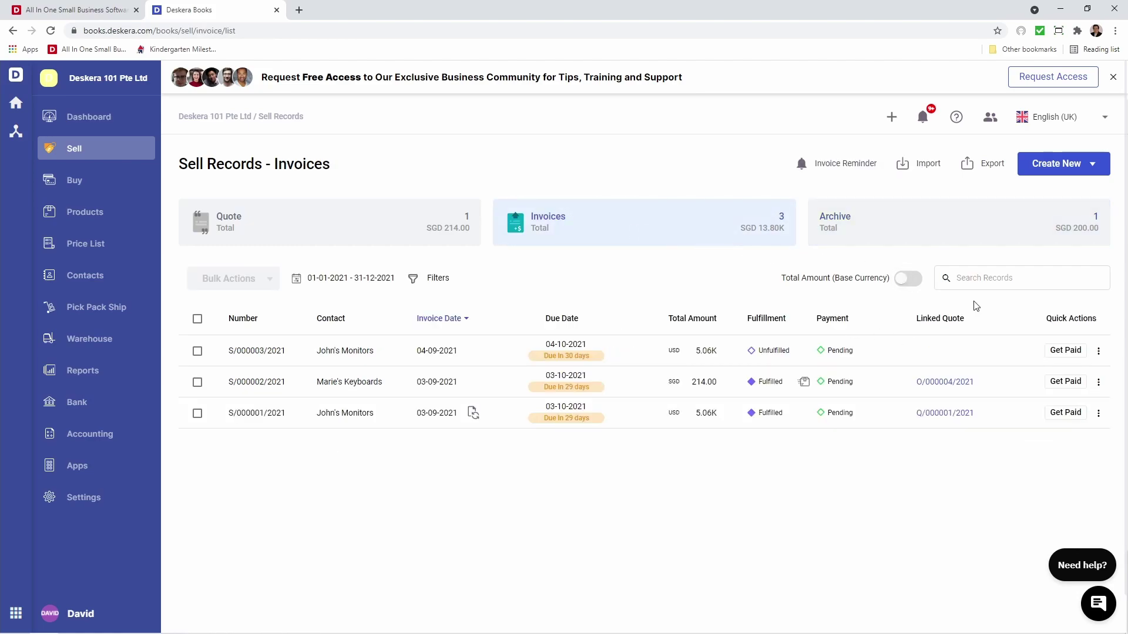
- Start receiving payment for John's Monitors' invoice dated 04-09-2021 in SGD, deposited to Undeposited Funds
click(1075, 352)
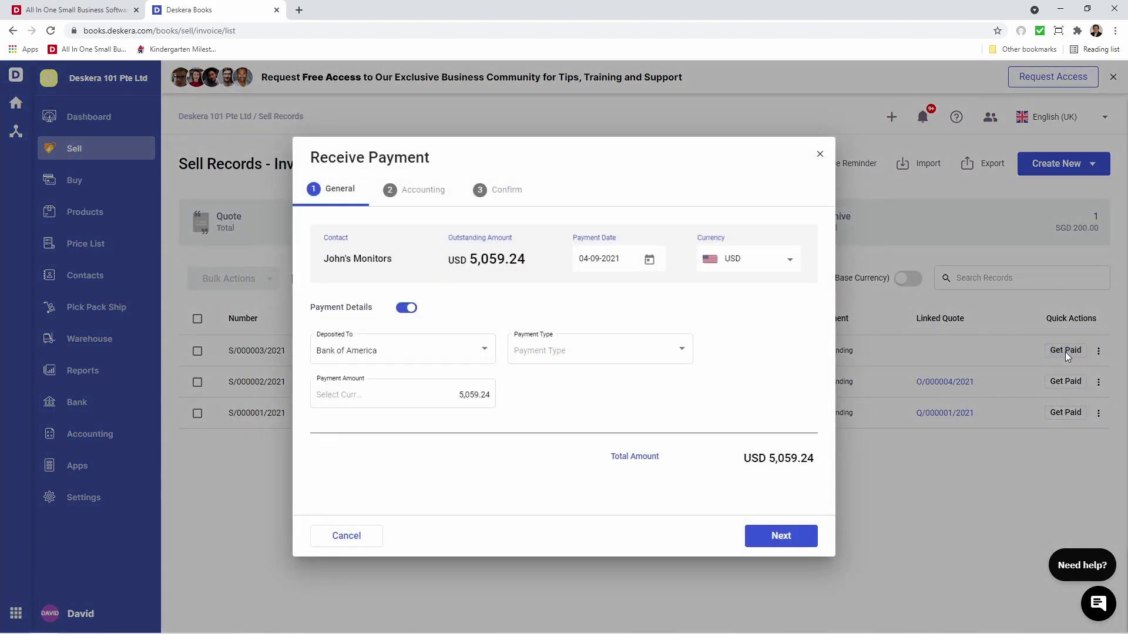
click(757, 265)
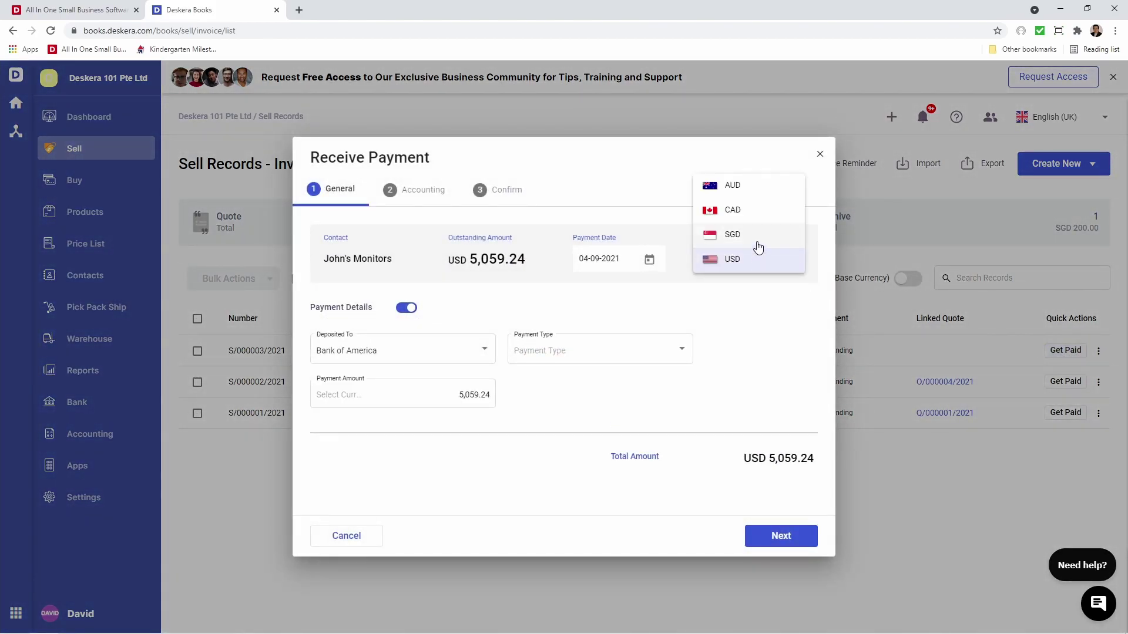
click(758, 247)
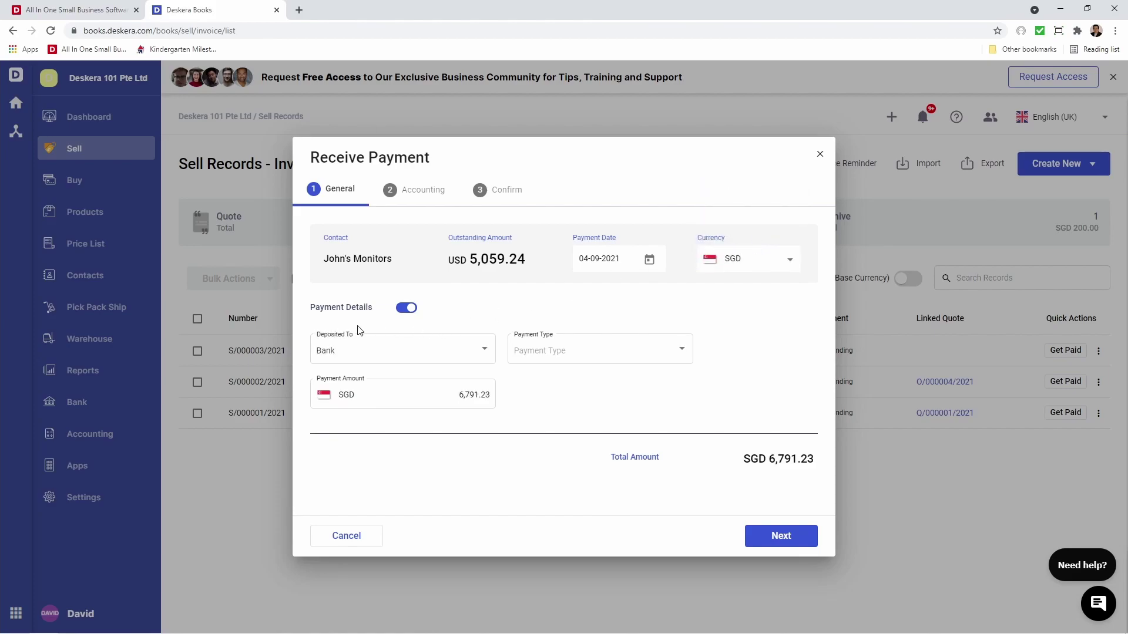
click(444, 355)
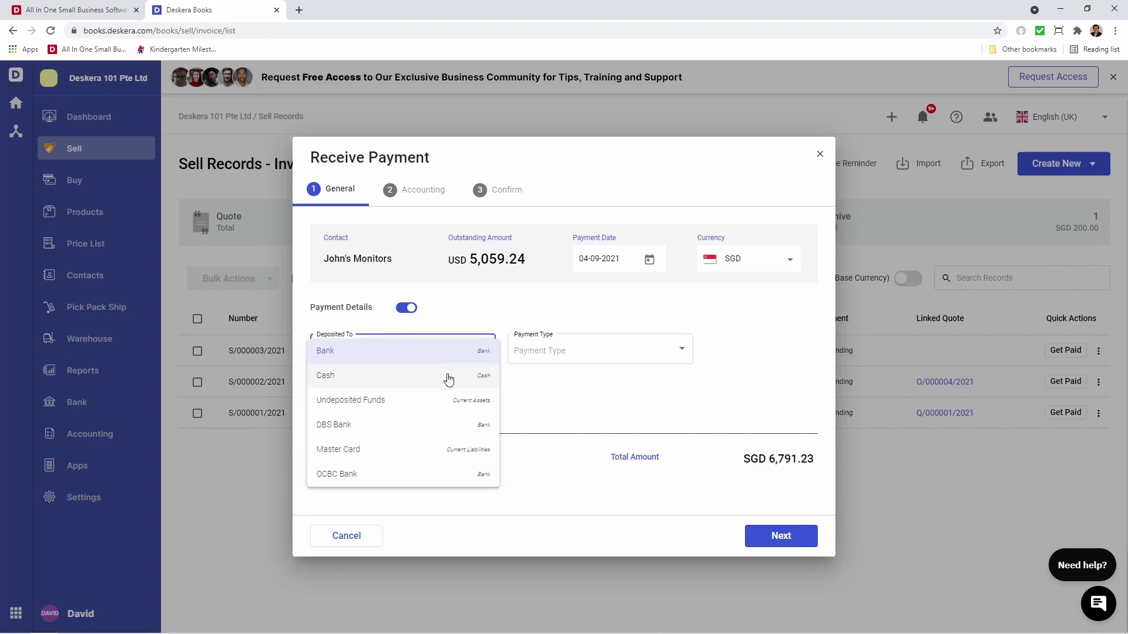
click(454, 402)
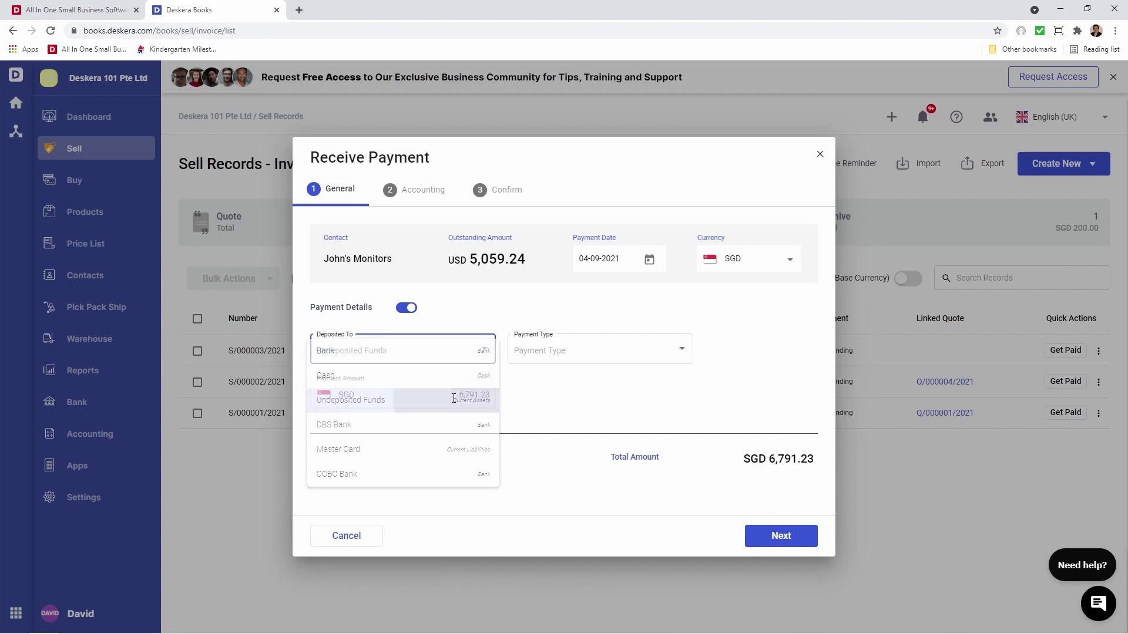
- Set the payment type to Bank Transfer and enter reference number 34535
click(599, 352)
click(594, 373)
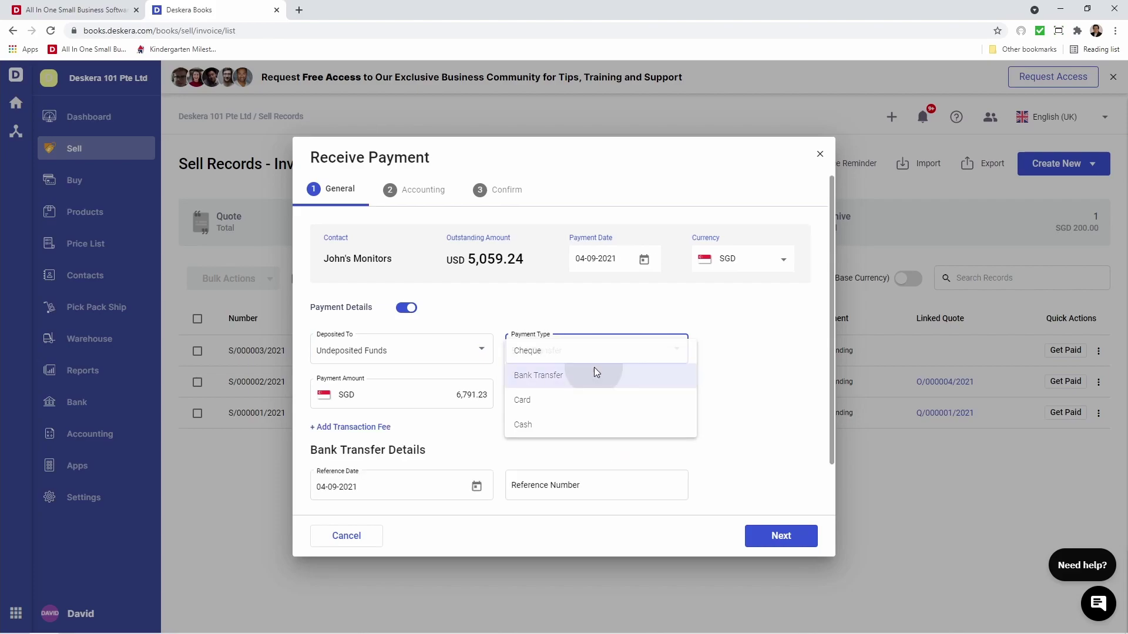
click(572, 486)
text(34)
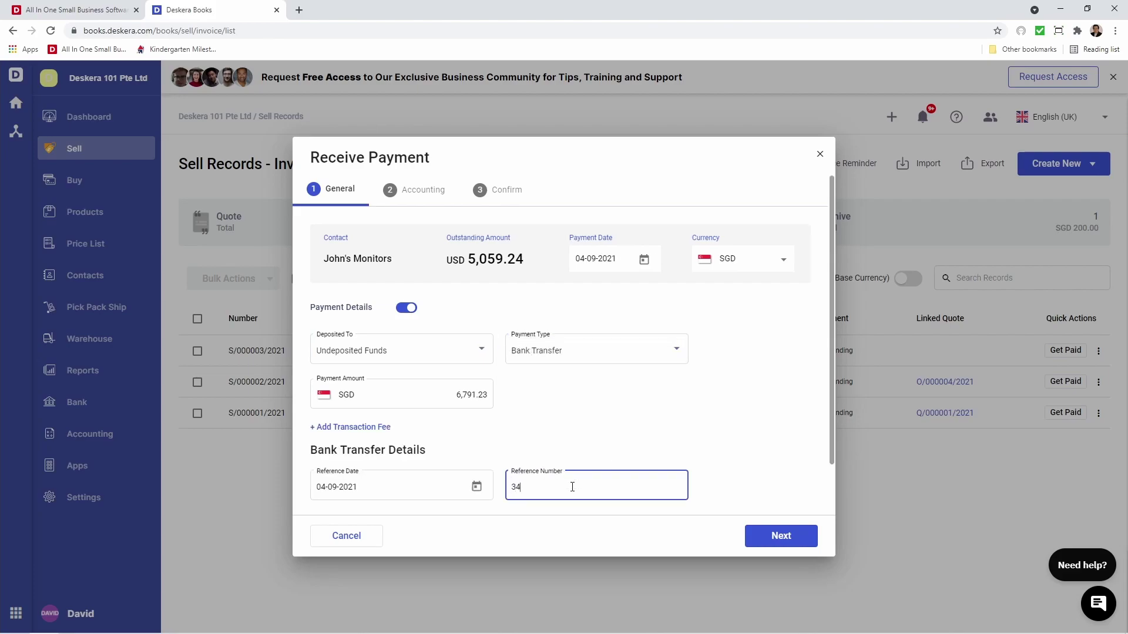
text(535)
- Set the SGD to USD conversion rate to 0.7434234, receive the payment, and close the payment record
click(784, 537)
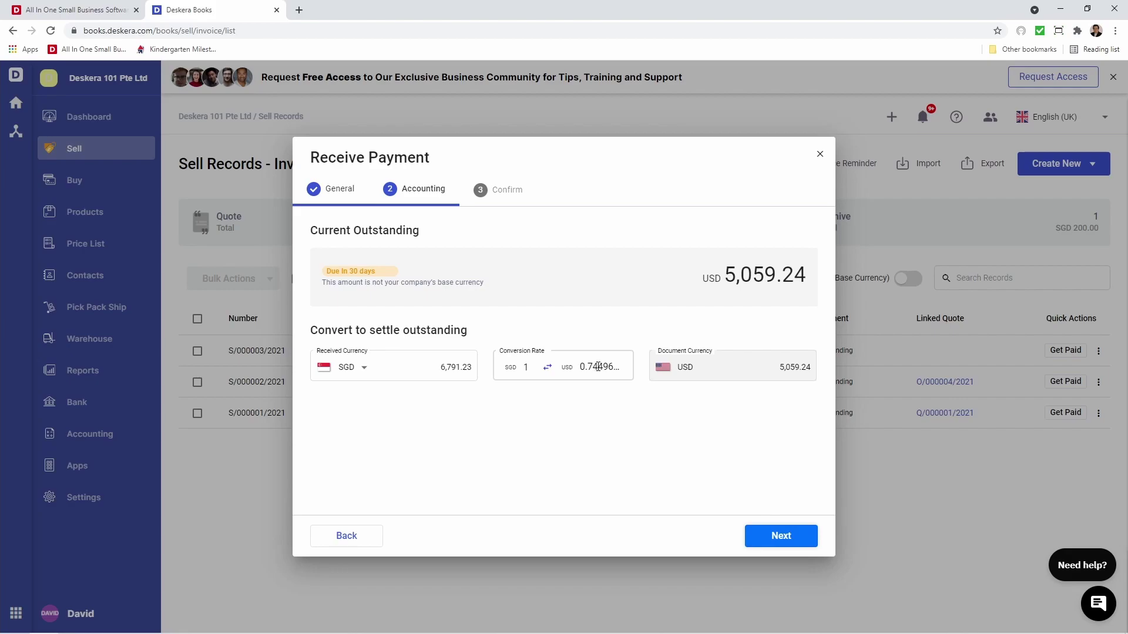
drag(639, 364, 598, 367)
text(34234)
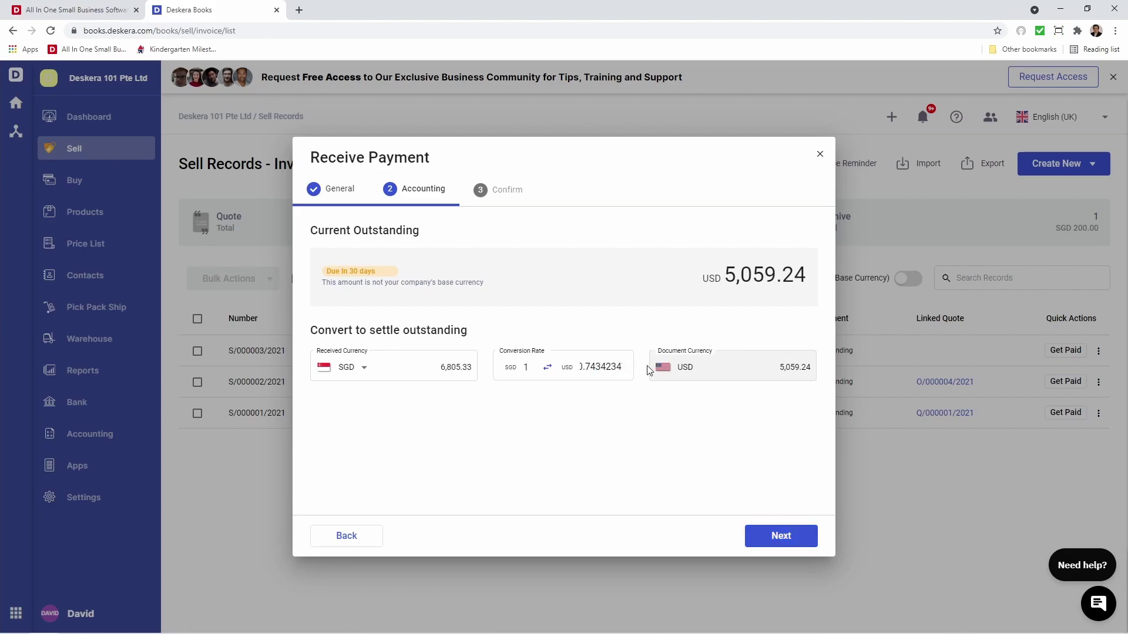
click(787, 537)
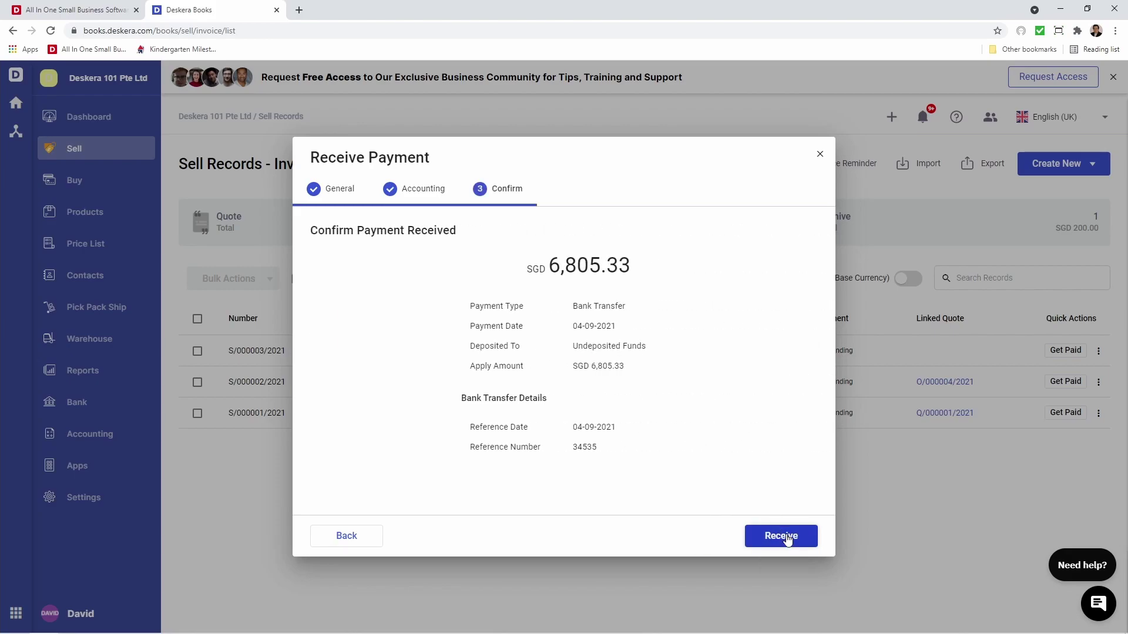
click(787, 537)
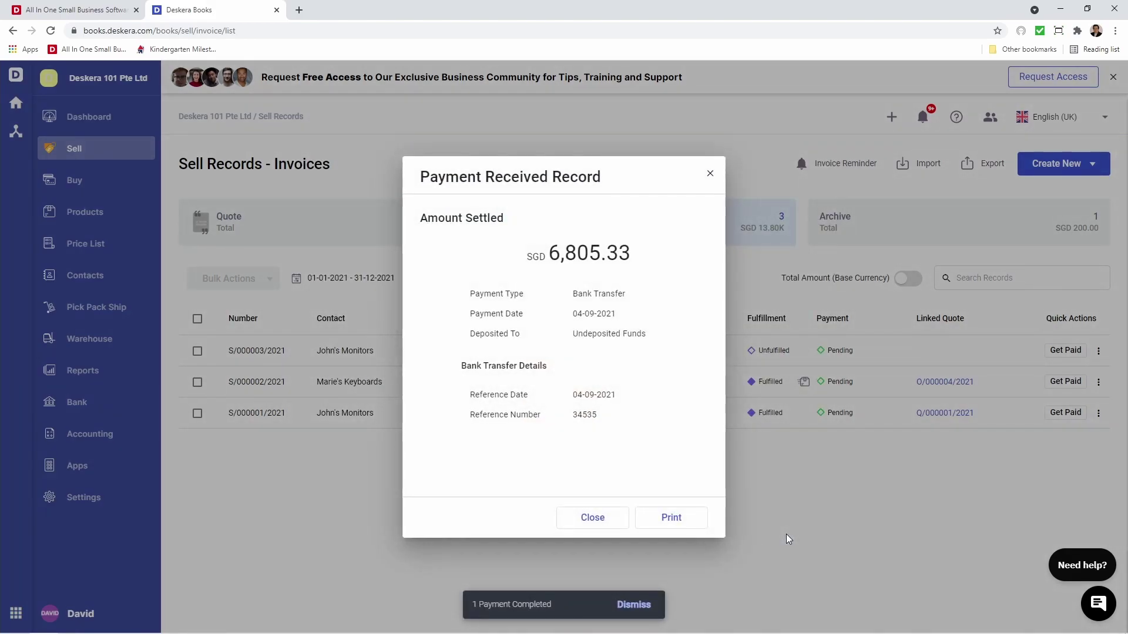
click(591, 519)
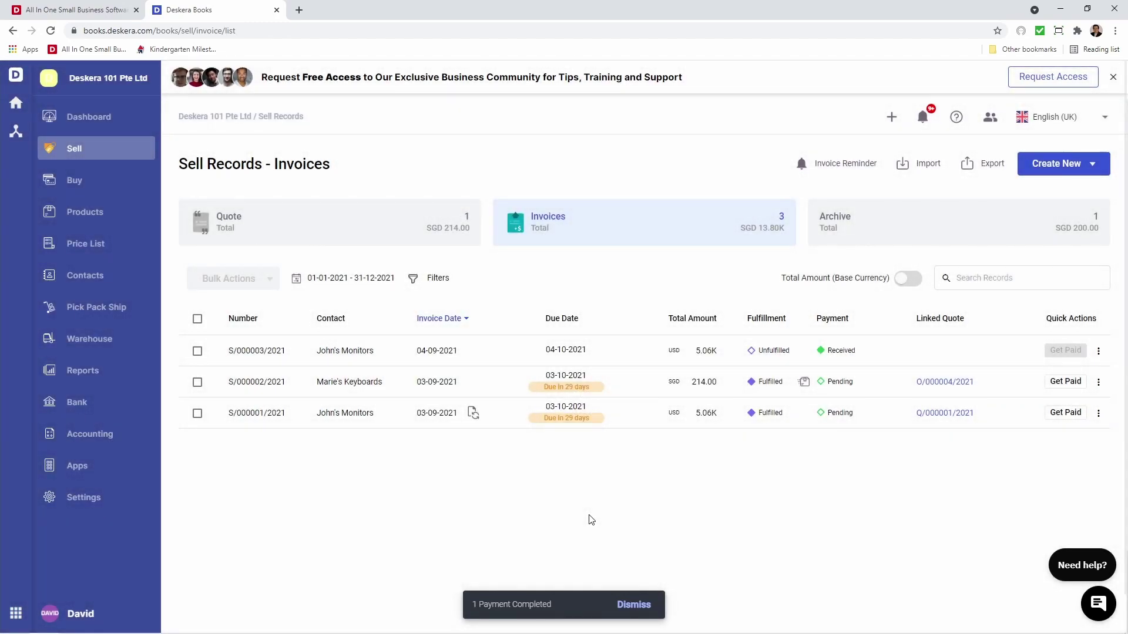
- Start receiving payment for John's Monitors' invoice dated 03-09-2021 in SGD, deposited to Undeposited Funds
click(1066, 414)
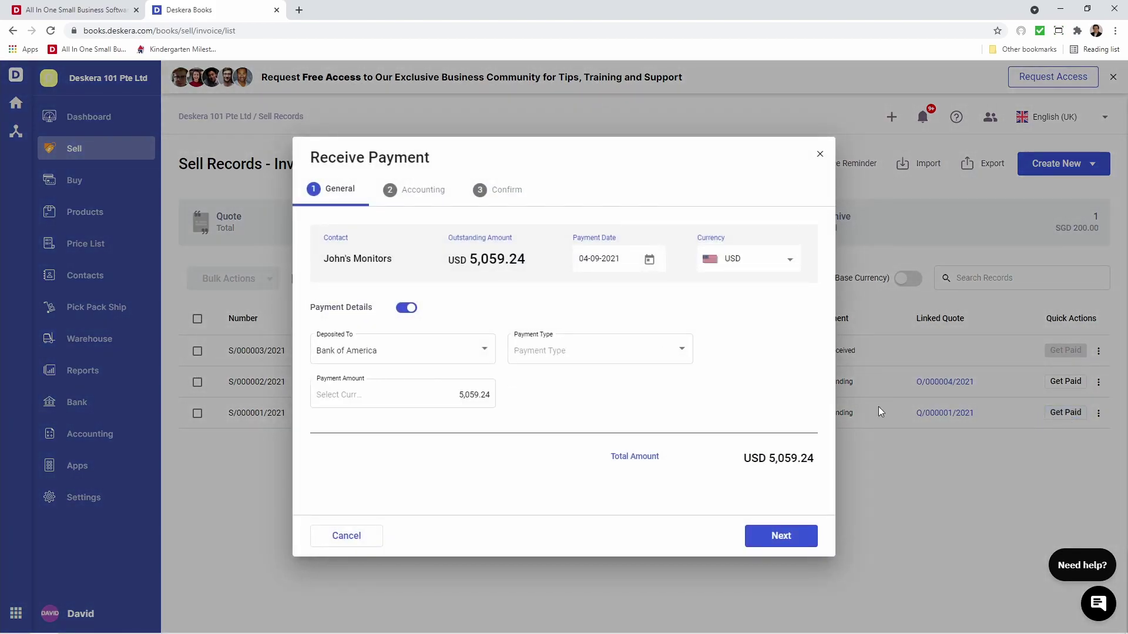
click(471, 356)
click(471, 352)
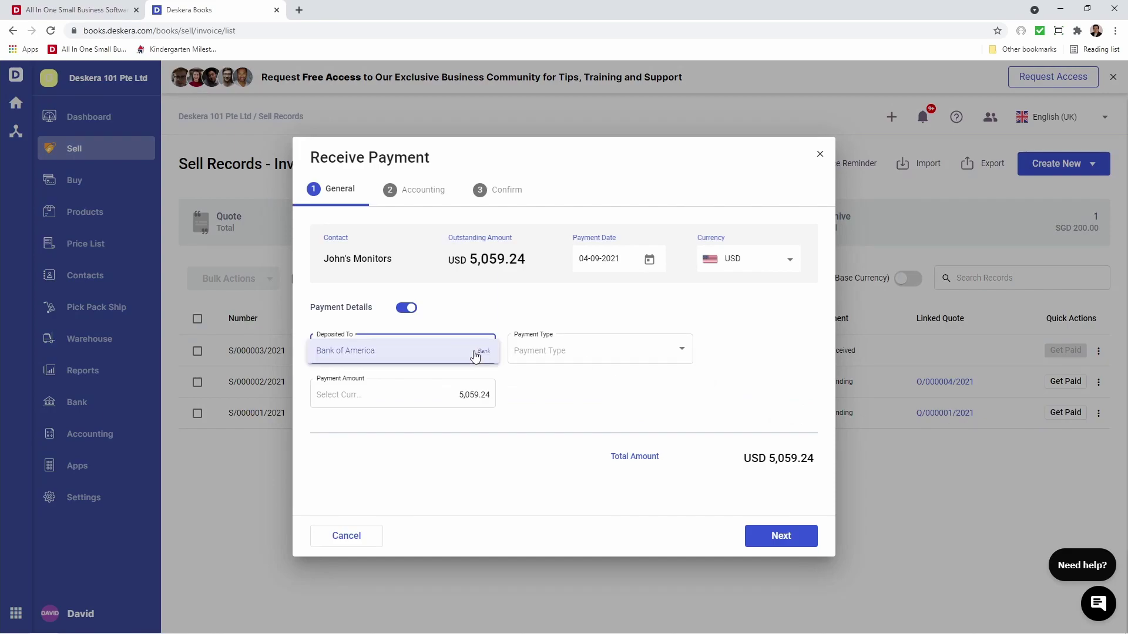
click(791, 266)
click(747, 246)
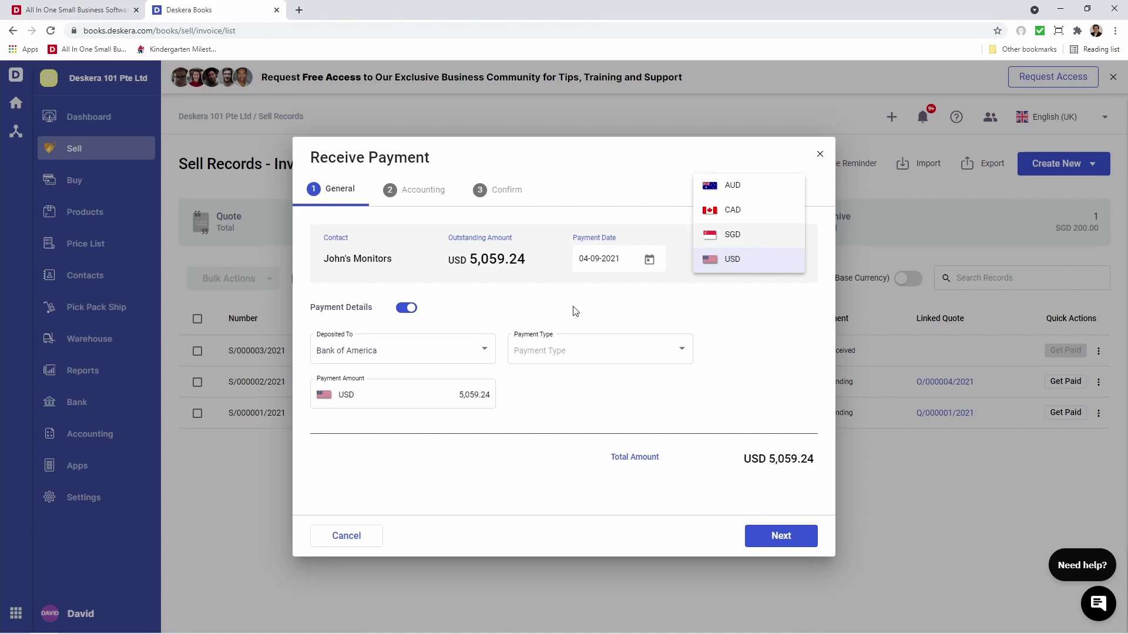
click(485, 353)
click(460, 401)
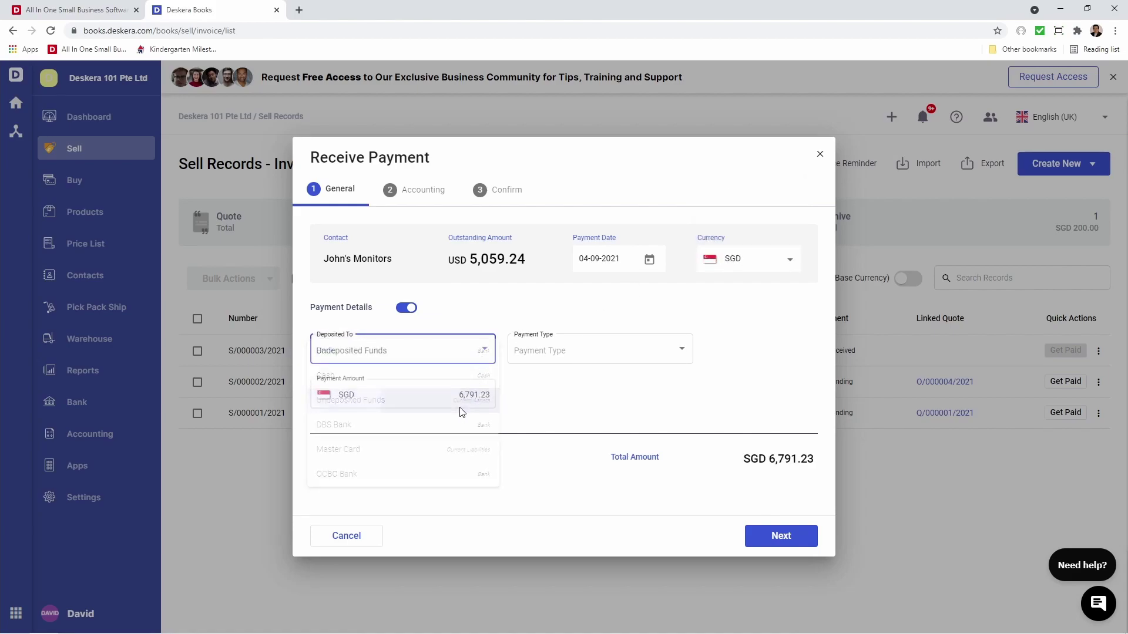
- Set the payment type to Bank Transfer with reference number 23424, and proceed to the payment confirmation with the default conversion rate
click(586, 353)
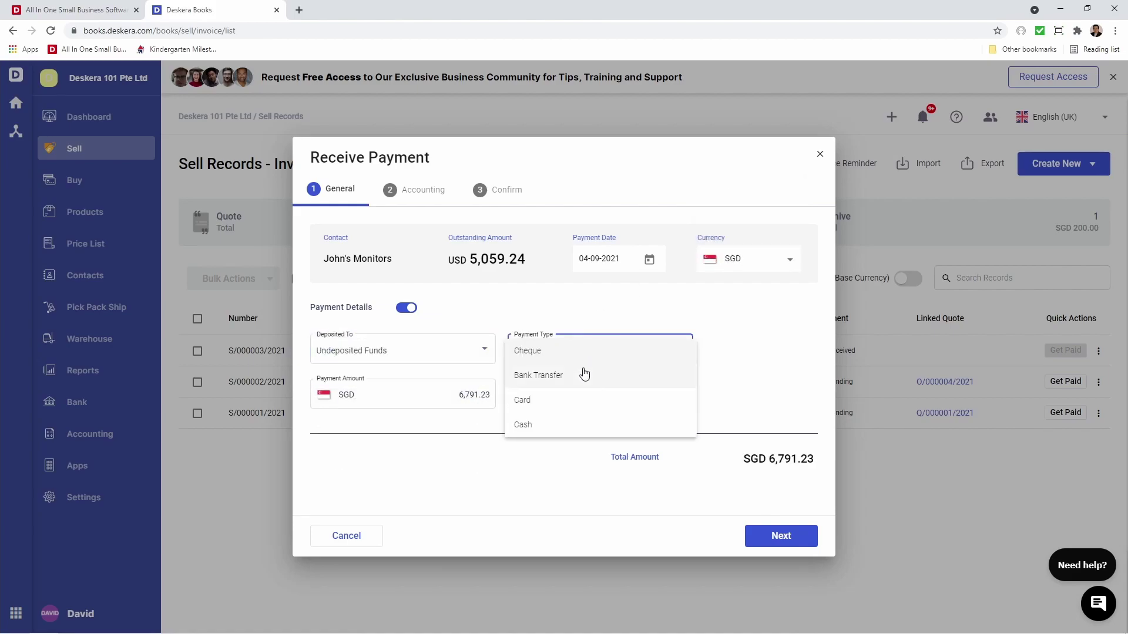
click(585, 375)
click(554, 491)
text(23)
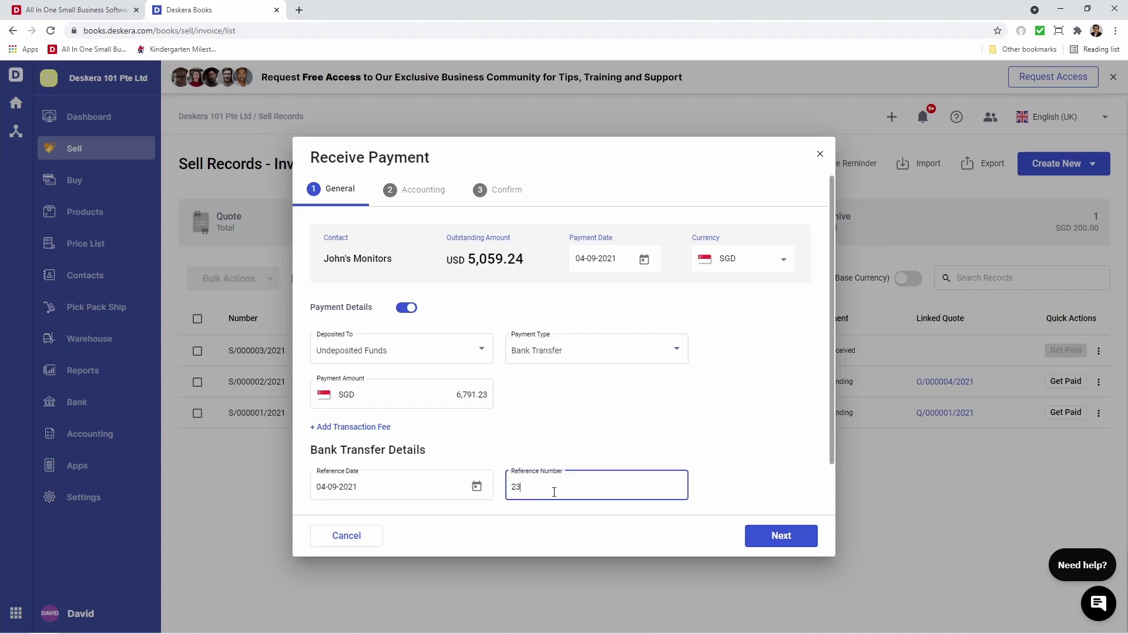
text(432)
click(784, 536)
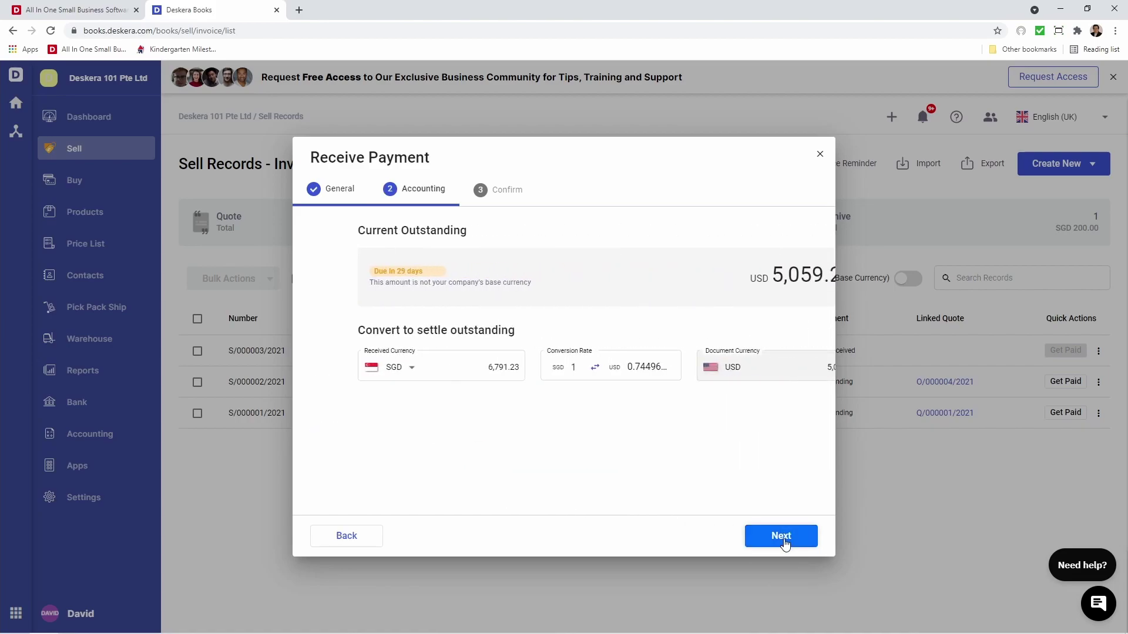
click(785, 538)
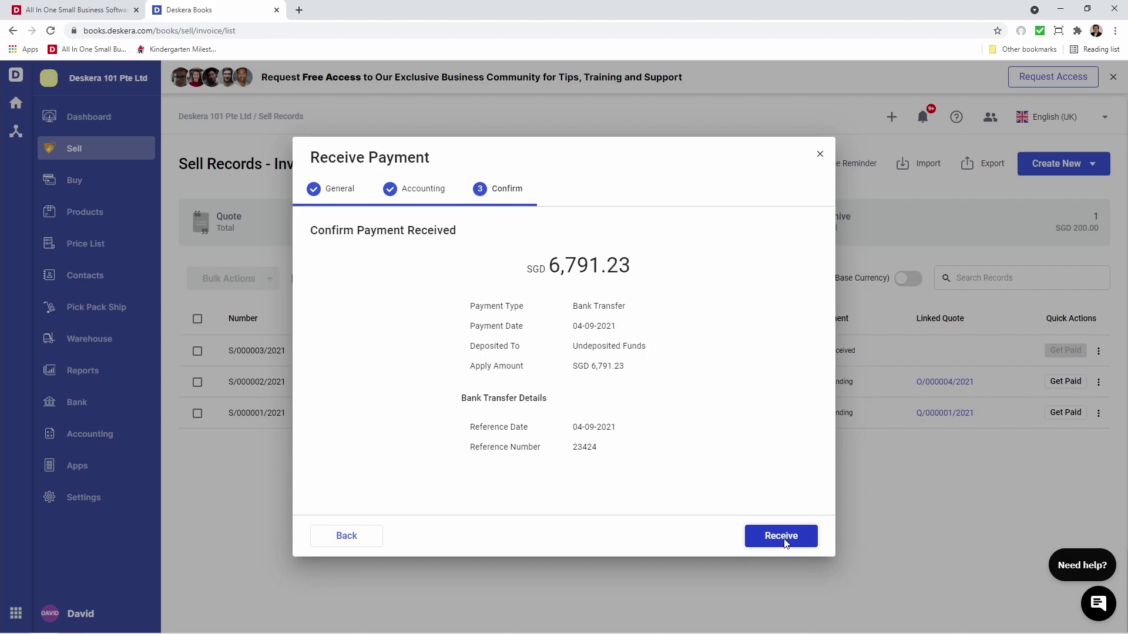
- Receive the bank transfer payment for John's Monitors' invoice and close the payment record
click(784, 542)
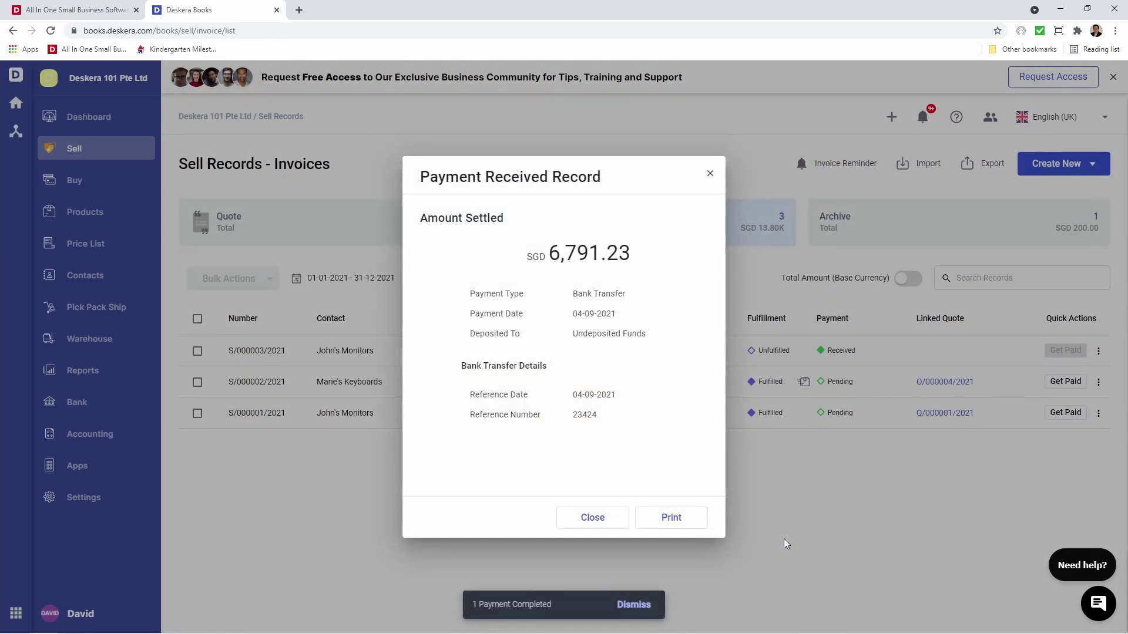
click(603, 520)
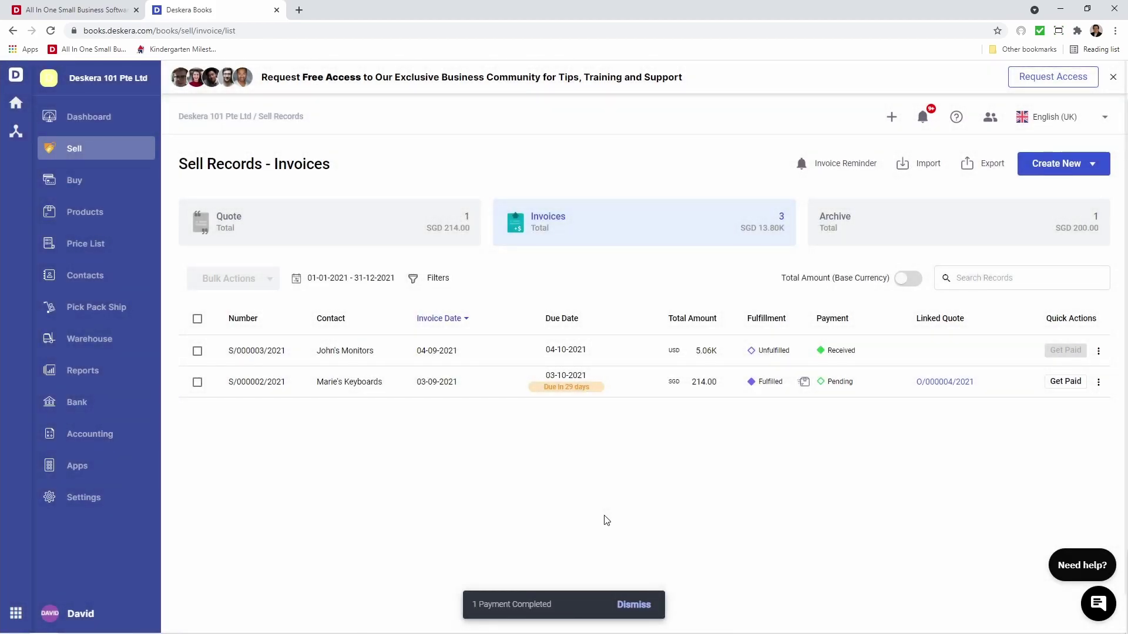
- Start a new bank deposit in the accounting deposits, with OCBC Bank as the deposit account
click(105, 442)
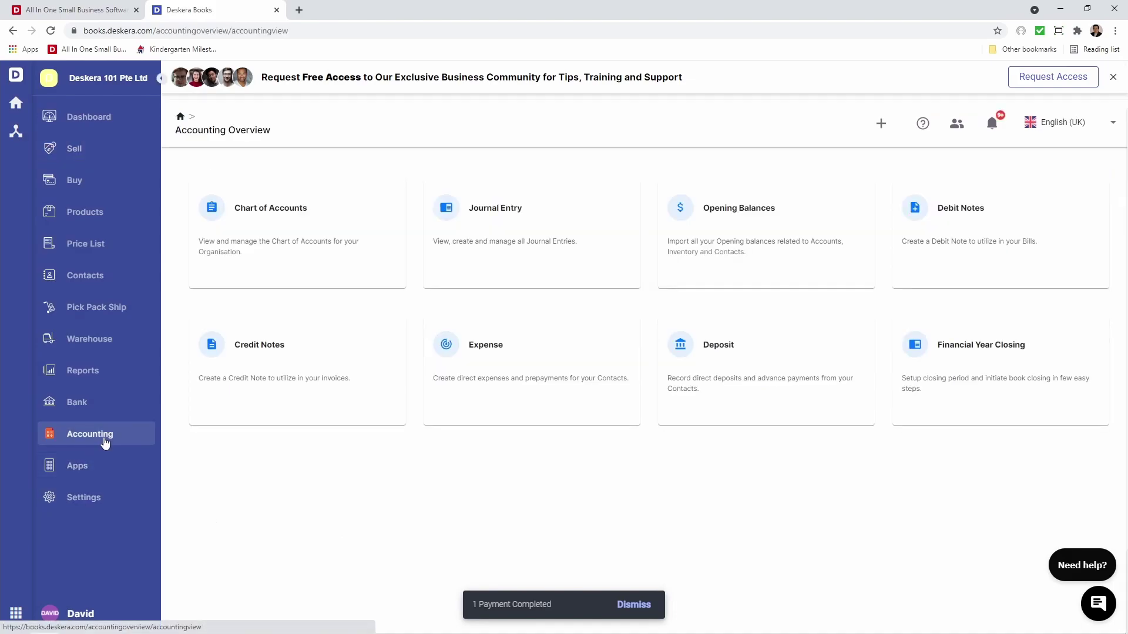
click(745, 370)
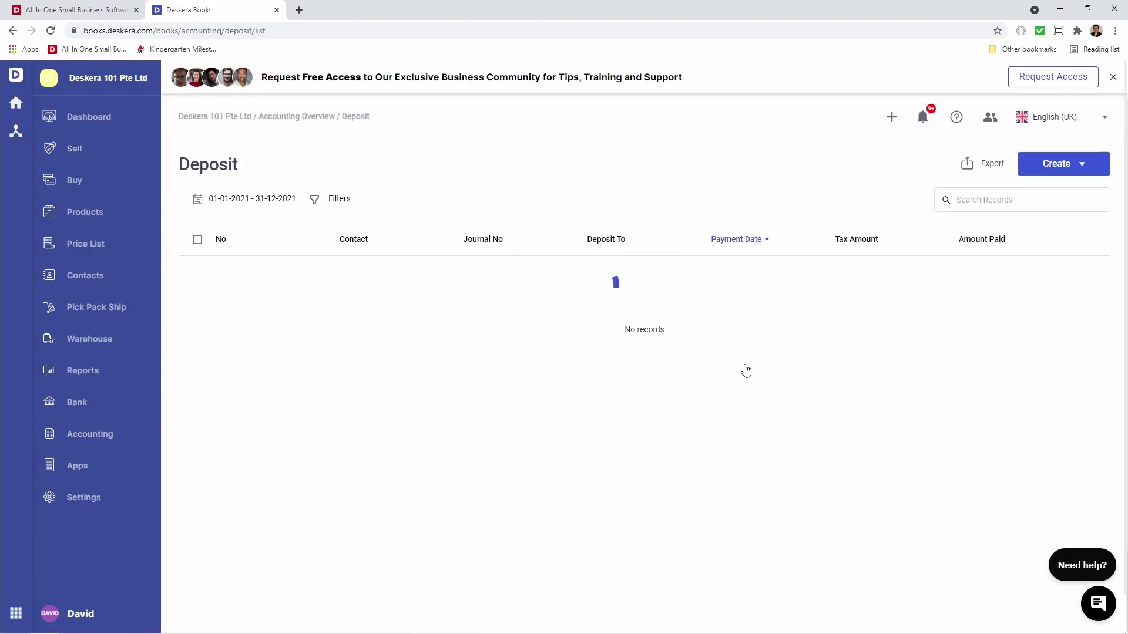
click(1066, 172)
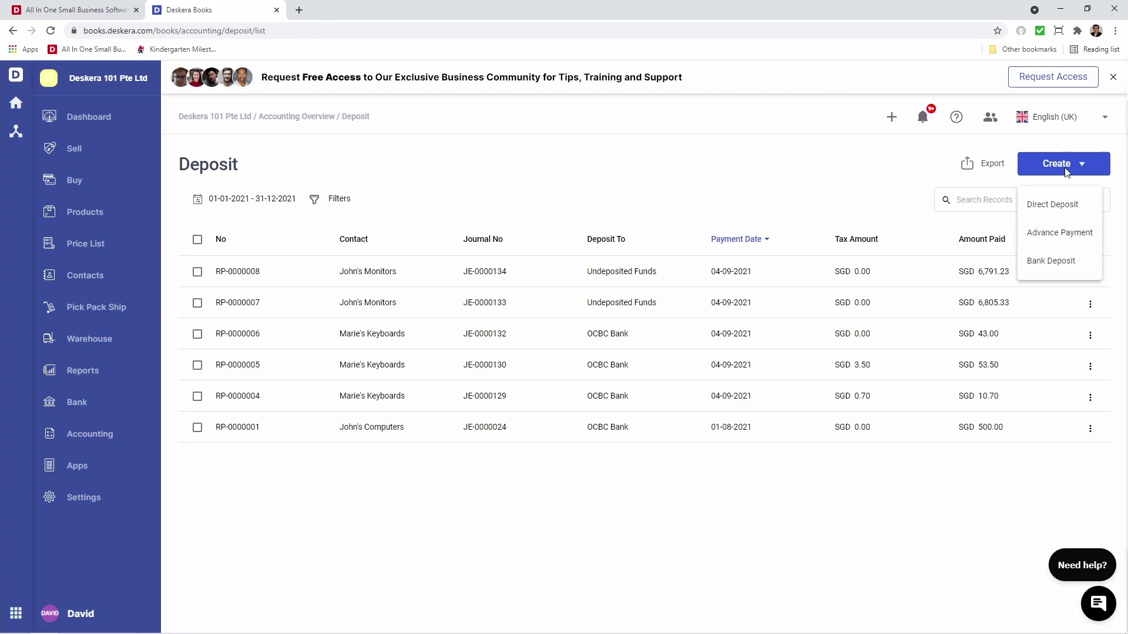
click(1051, 261)
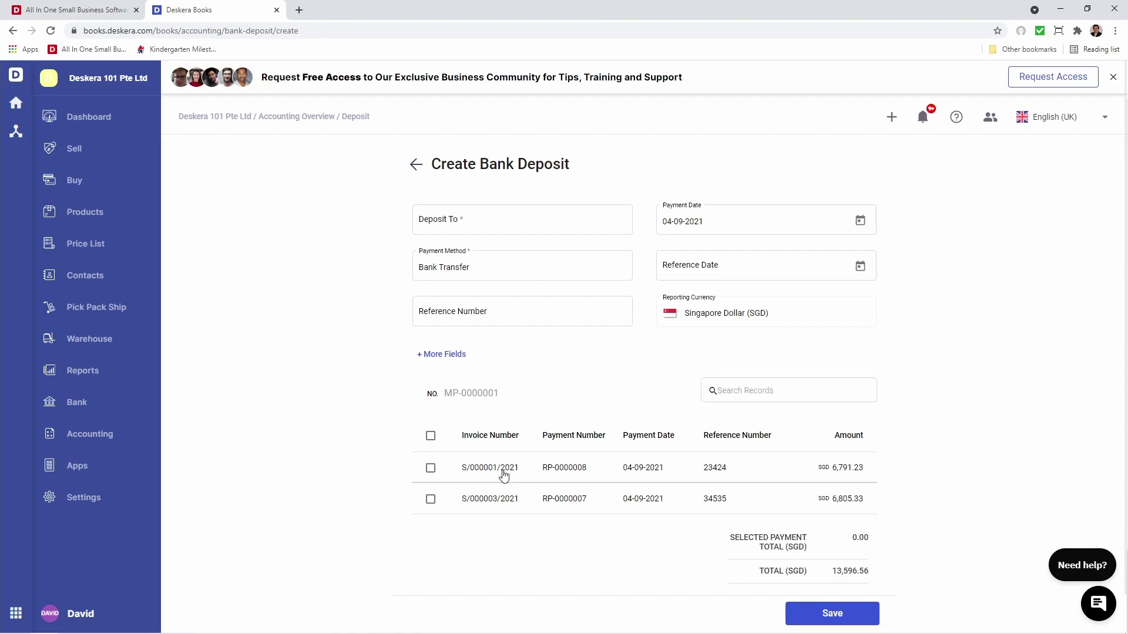
click(552, 221)
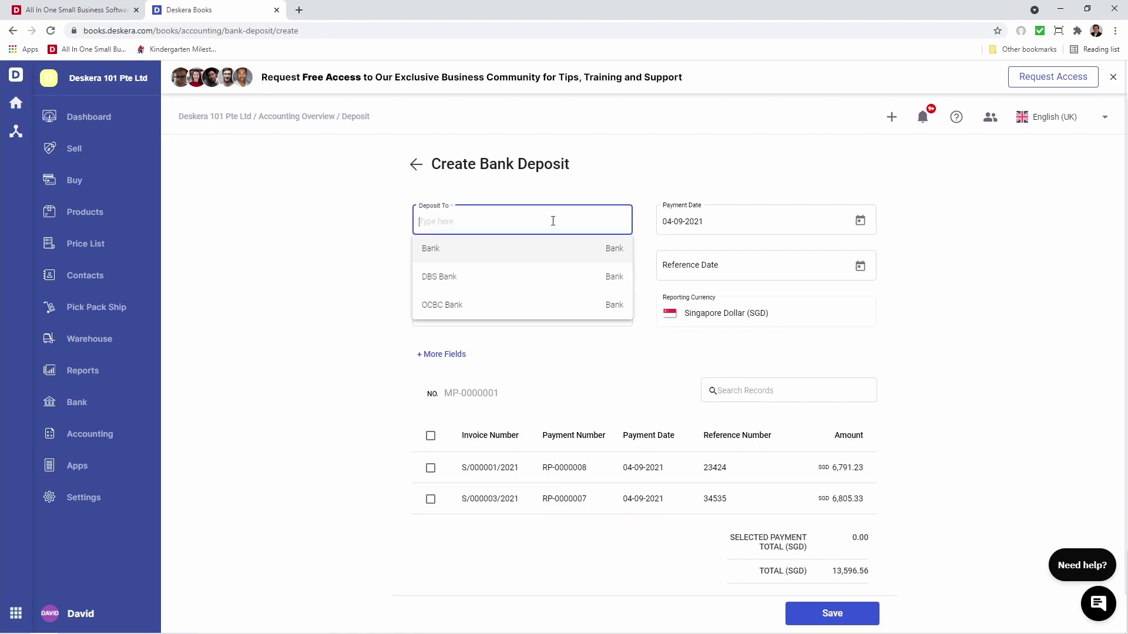
click(540, 306)
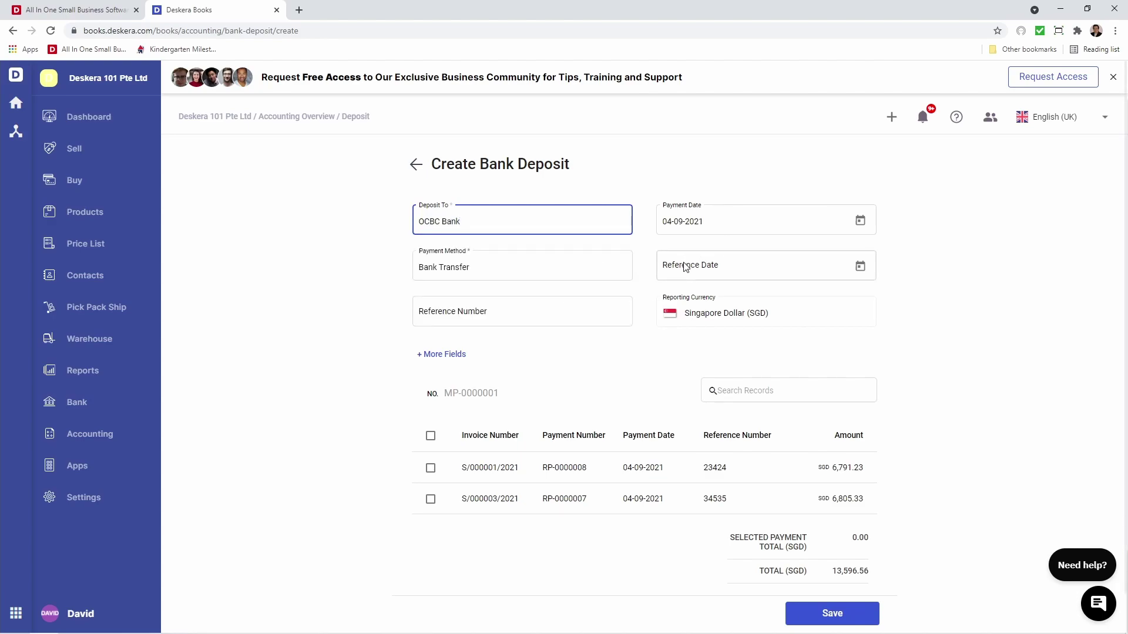
- Set the reference date to 04-09-2021 and reference number to 234243, select all listed payments, and save the bank deposit
click(859, 267)
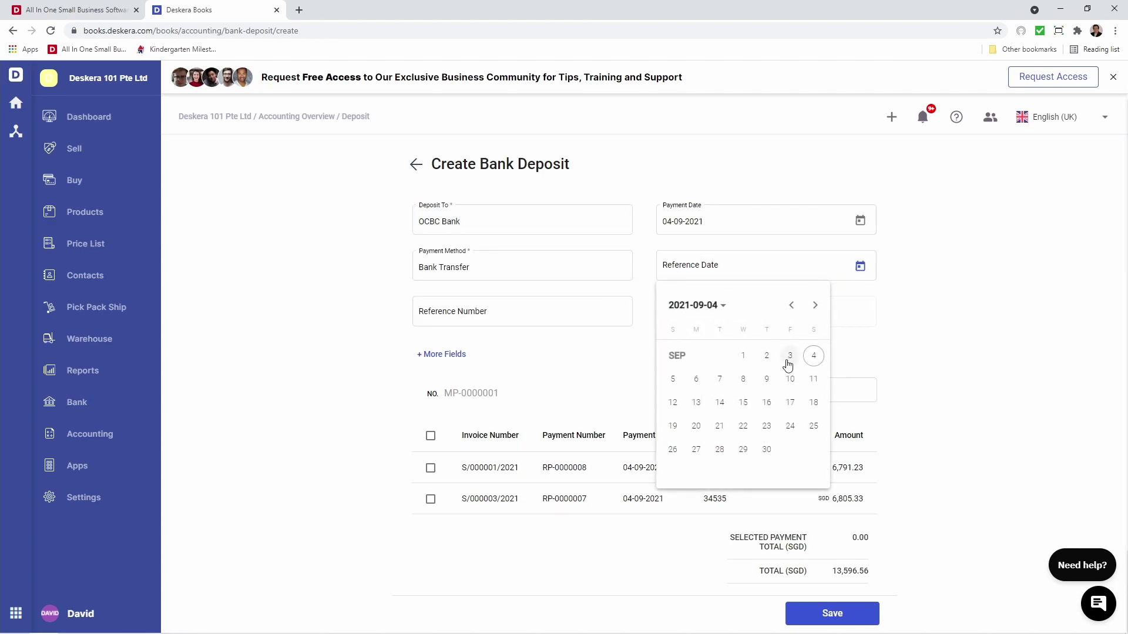
click(813, 357)
click(506, 318)
text(23)
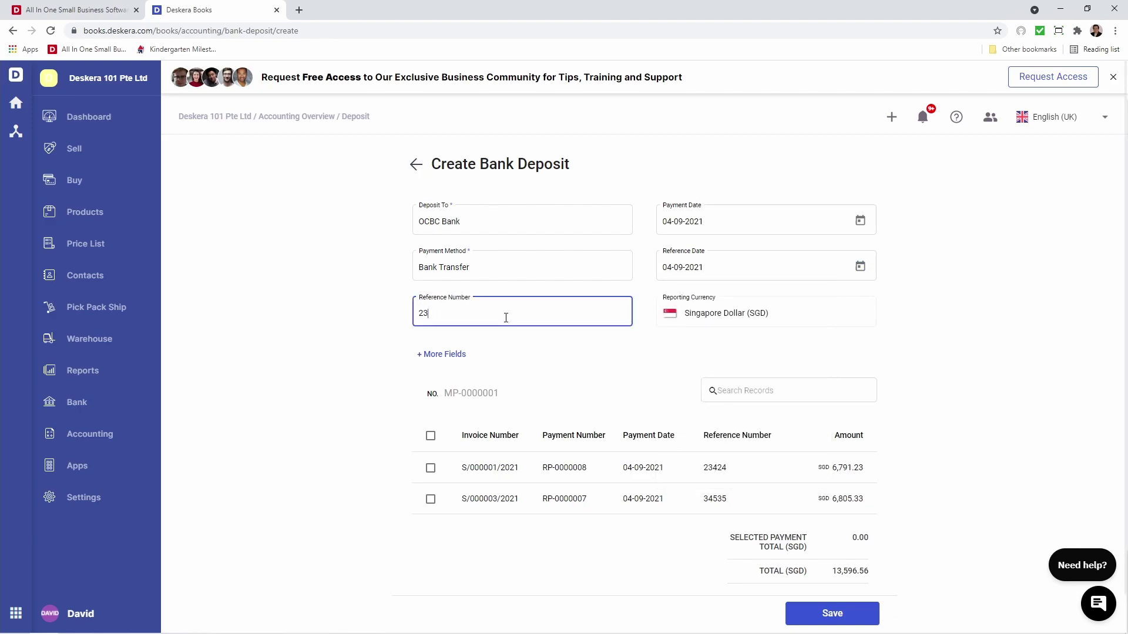
text(4243)
click(431, 436)
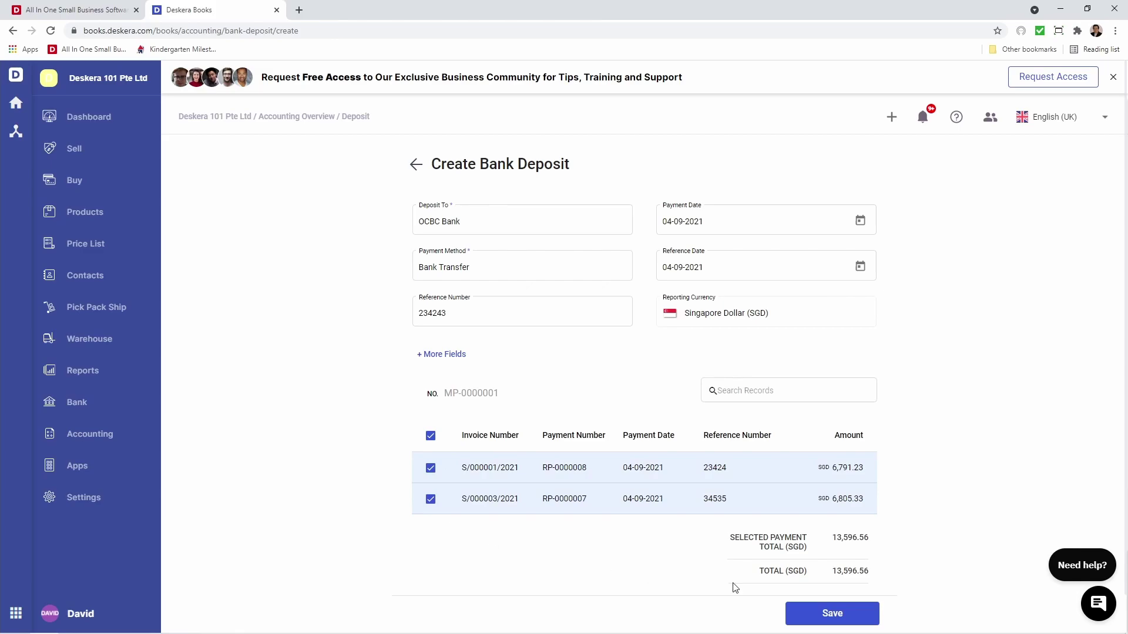
click(865, 612)
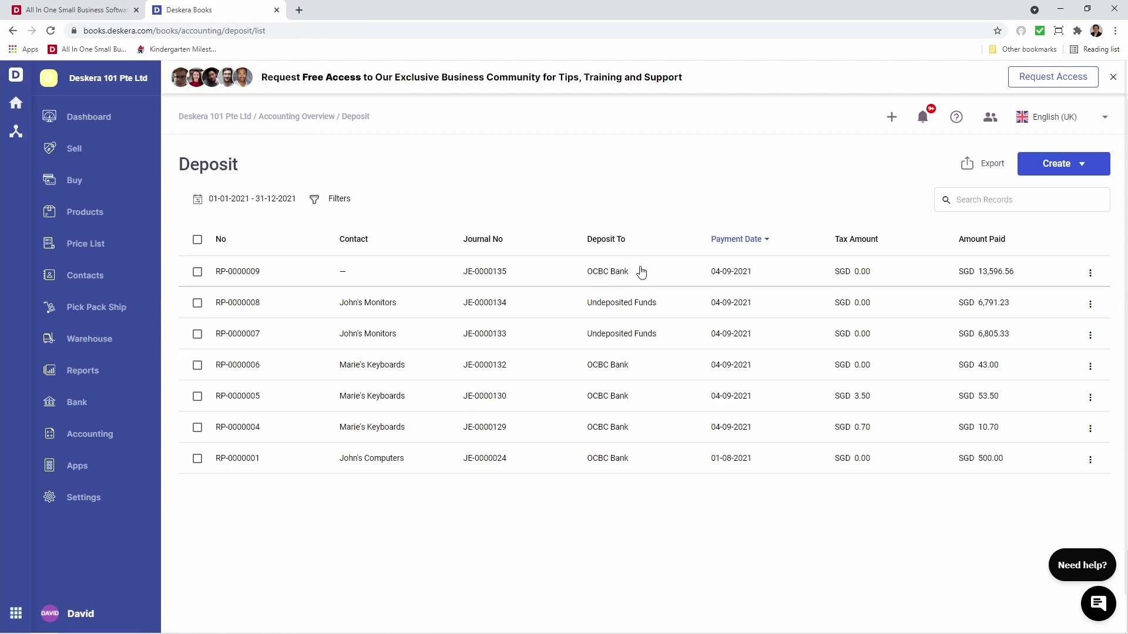
- Open Marie's Keyboards' sales invoice dated 03-09-2021 and start offsetting it with bills
click(140, 154)
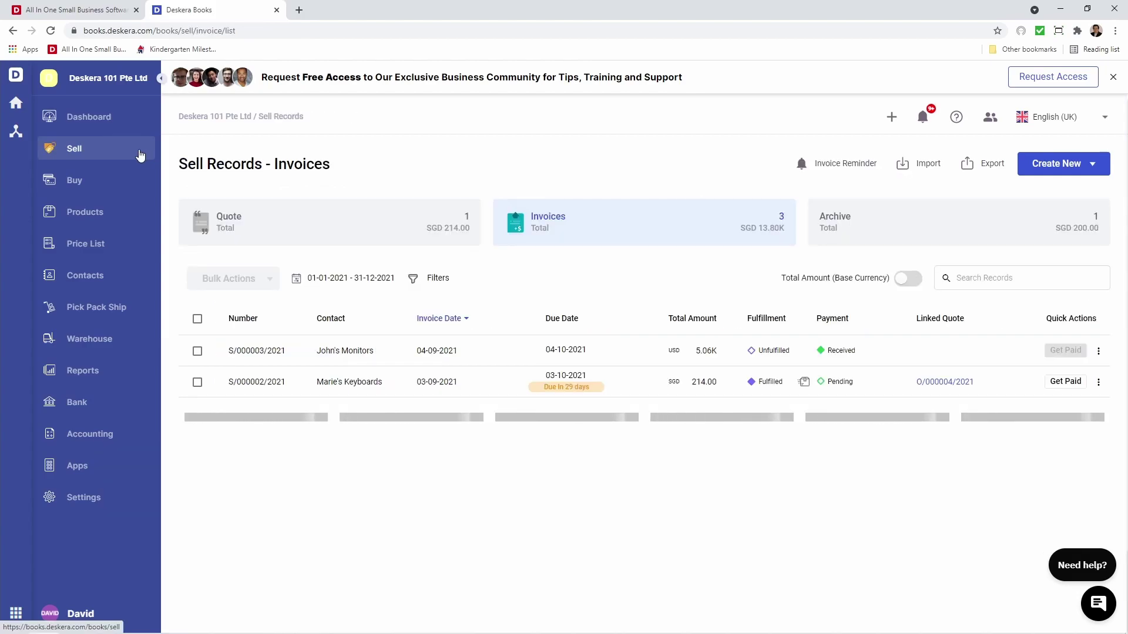
click(463, 385)
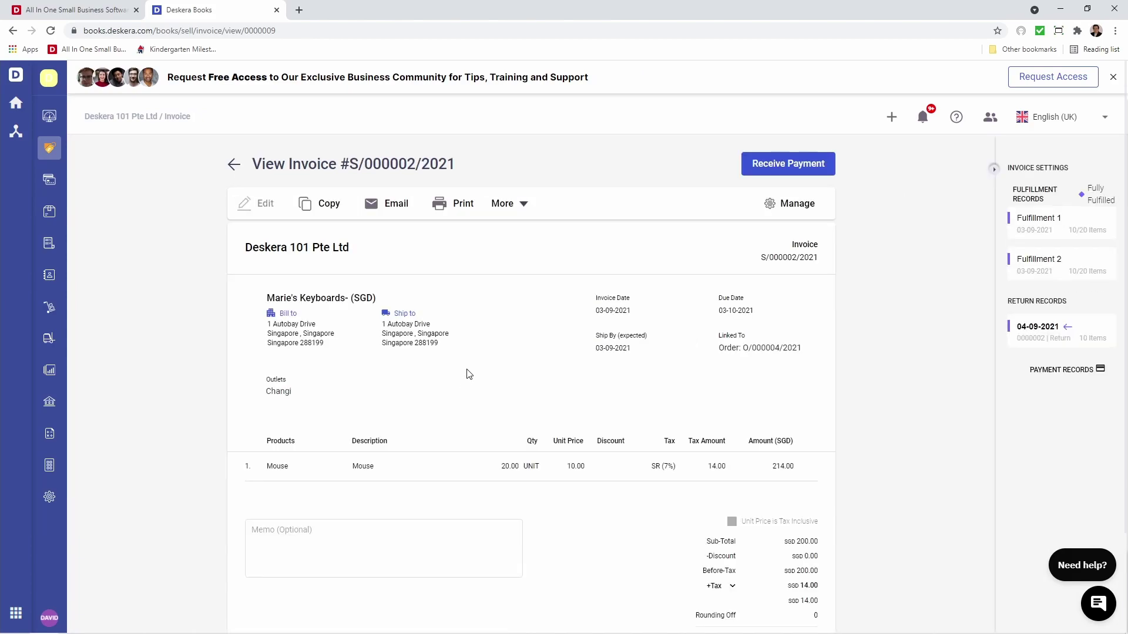
click(502, 206)
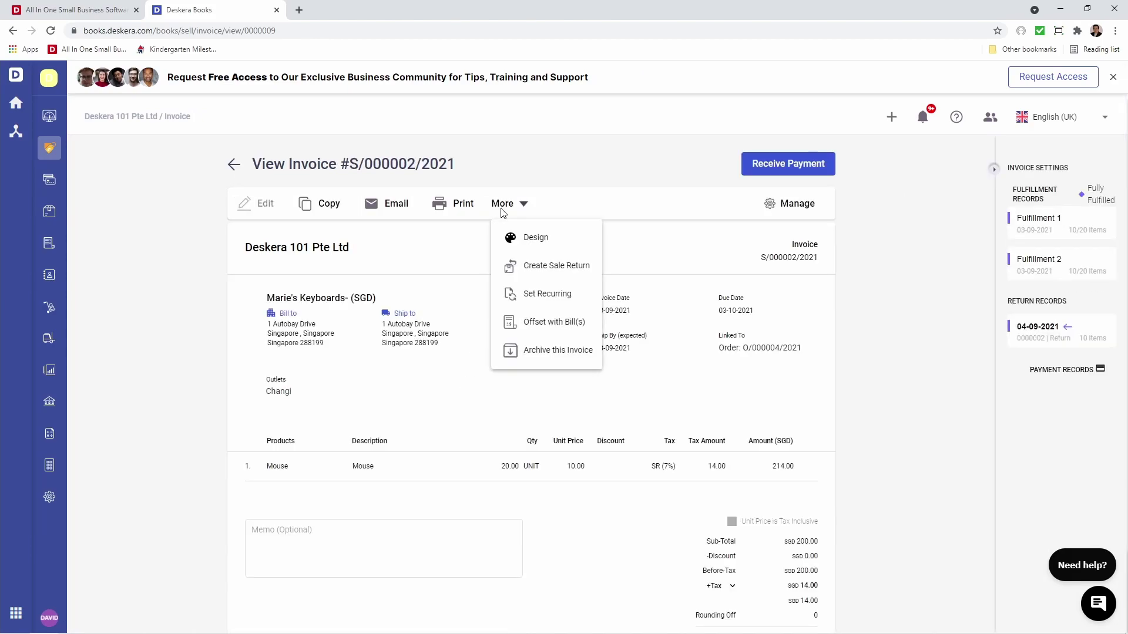
click(533, 323)
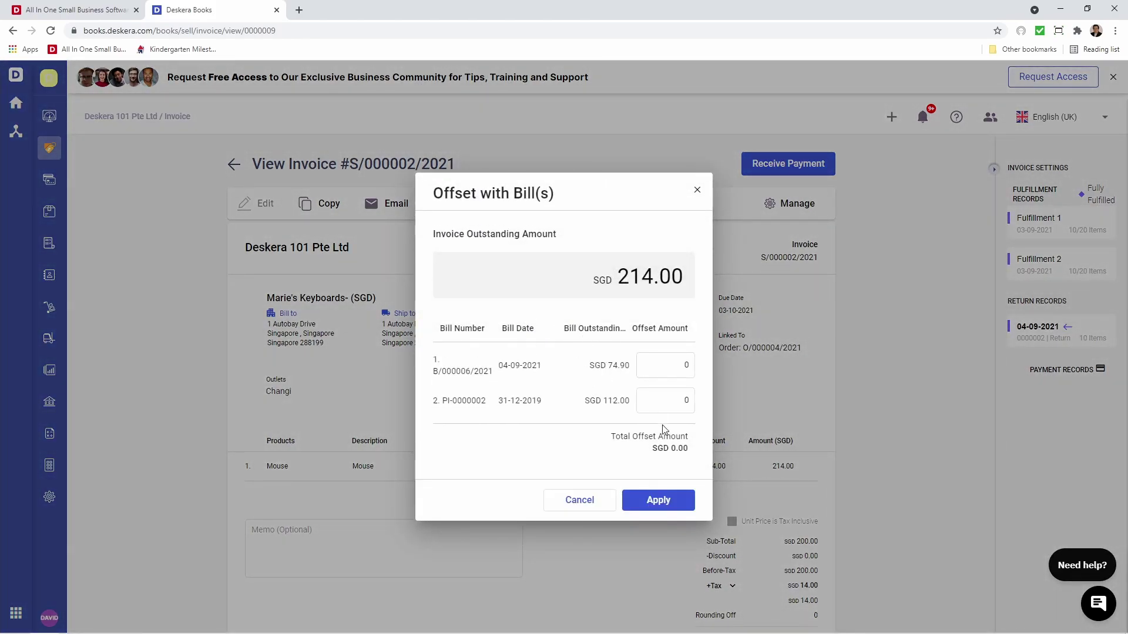
- Apply offset amounts of 112.00 for the bill dated 31-12-2019 and 74.90 for the bill dated 04-09-2021
click(692, 401)
text(112)
click(679, 365)
drag(691, 362, 711, 360)
text(74.9)
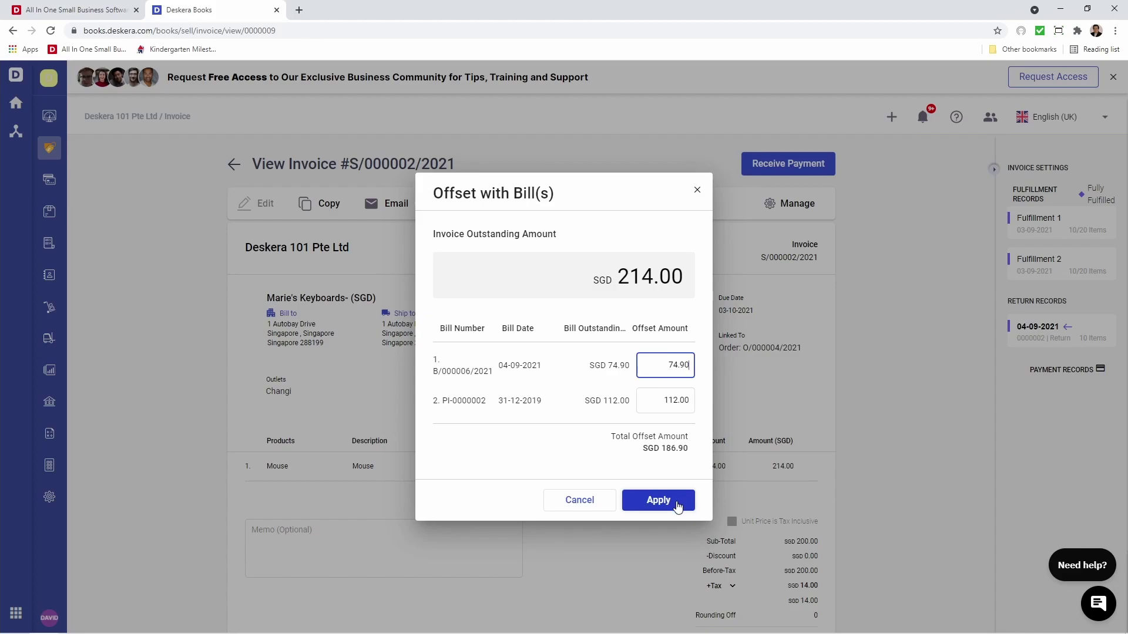
click(658, 500)
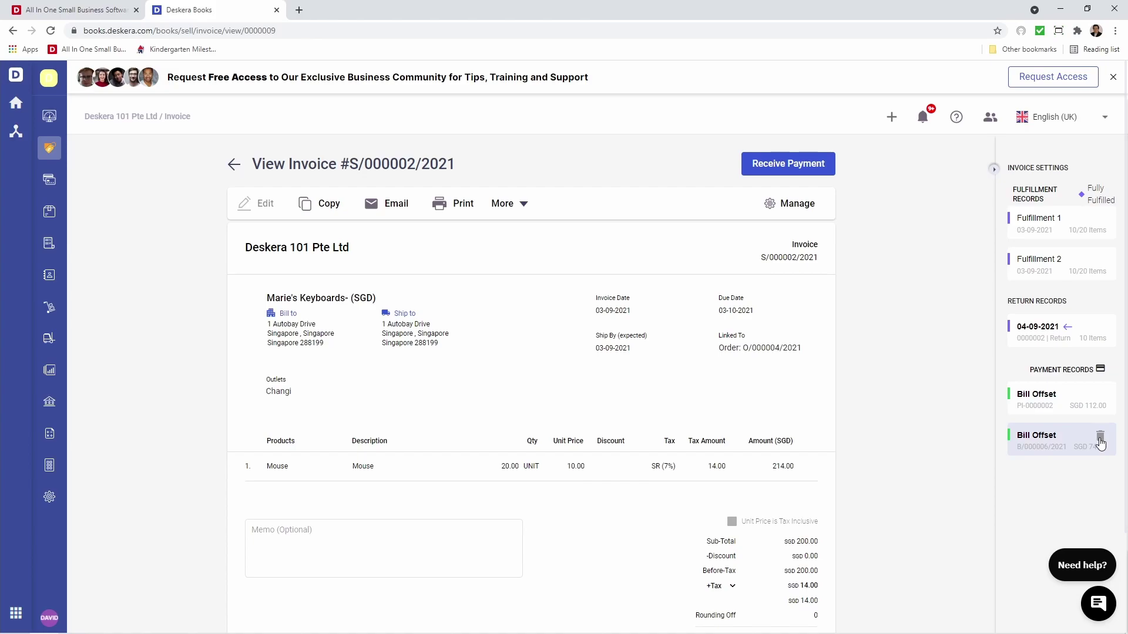
- Return to the invoice list and enable invoice reminders at 1, 10 and 30 days before the due date
click(234, 161)
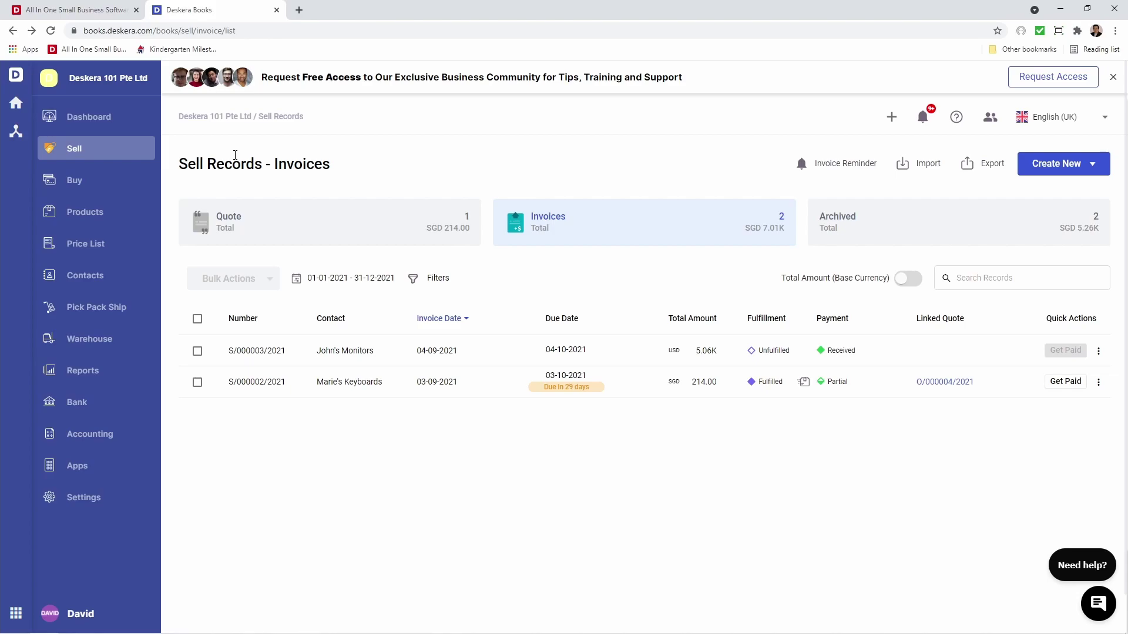
click(840, 167)
click(477, 196)
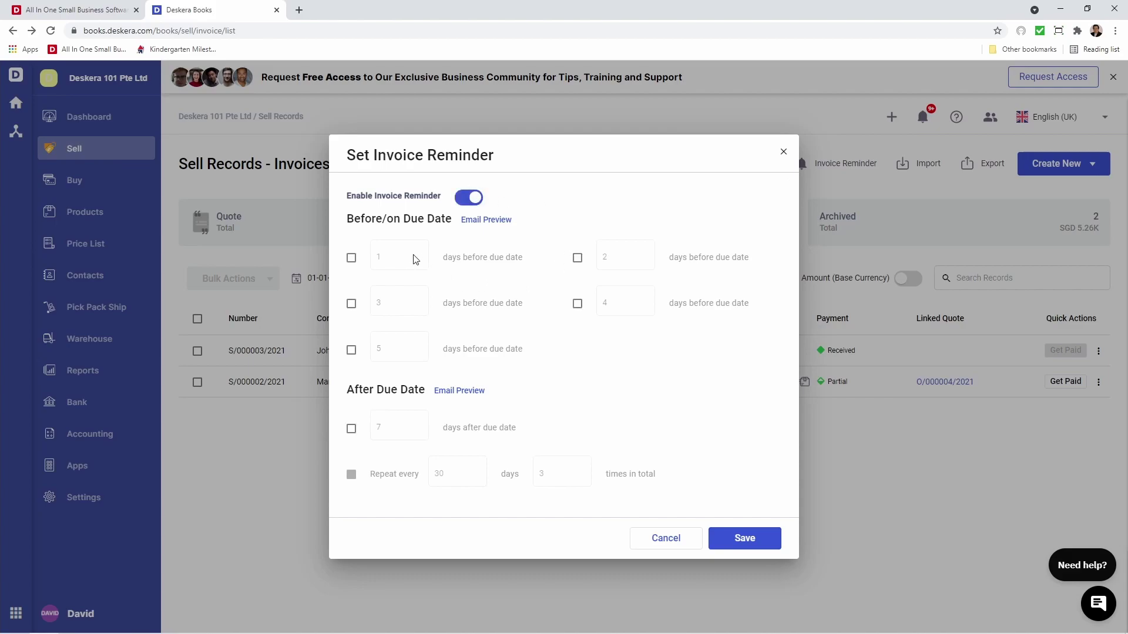
click(351, 258)
click(576, 260)
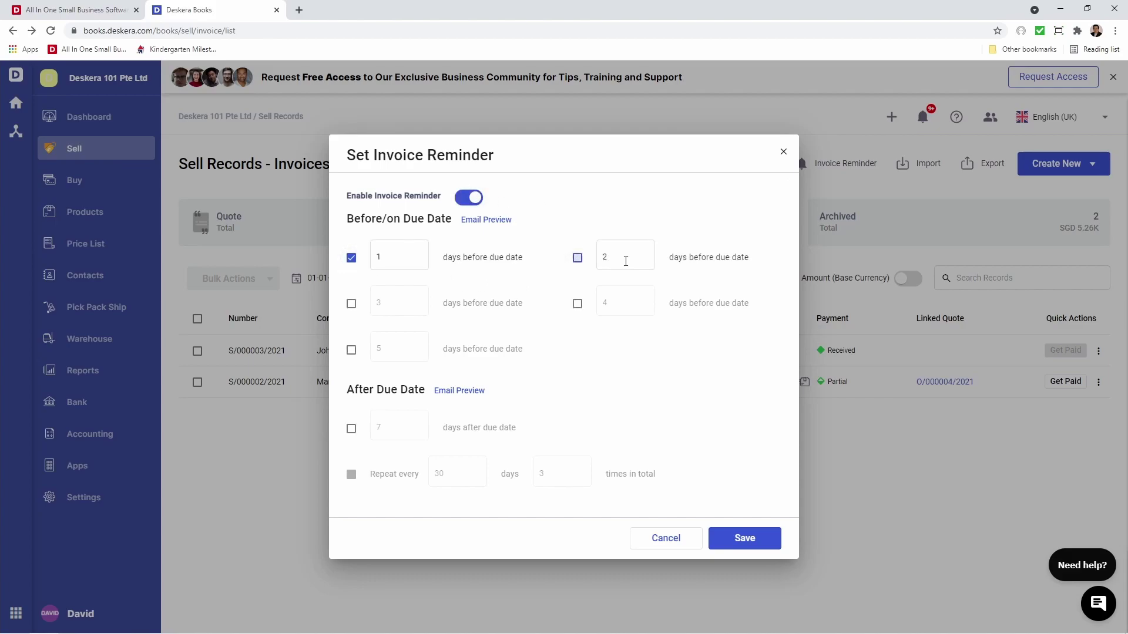
click(631, 261)
click(352, 304)
click(382, 306)
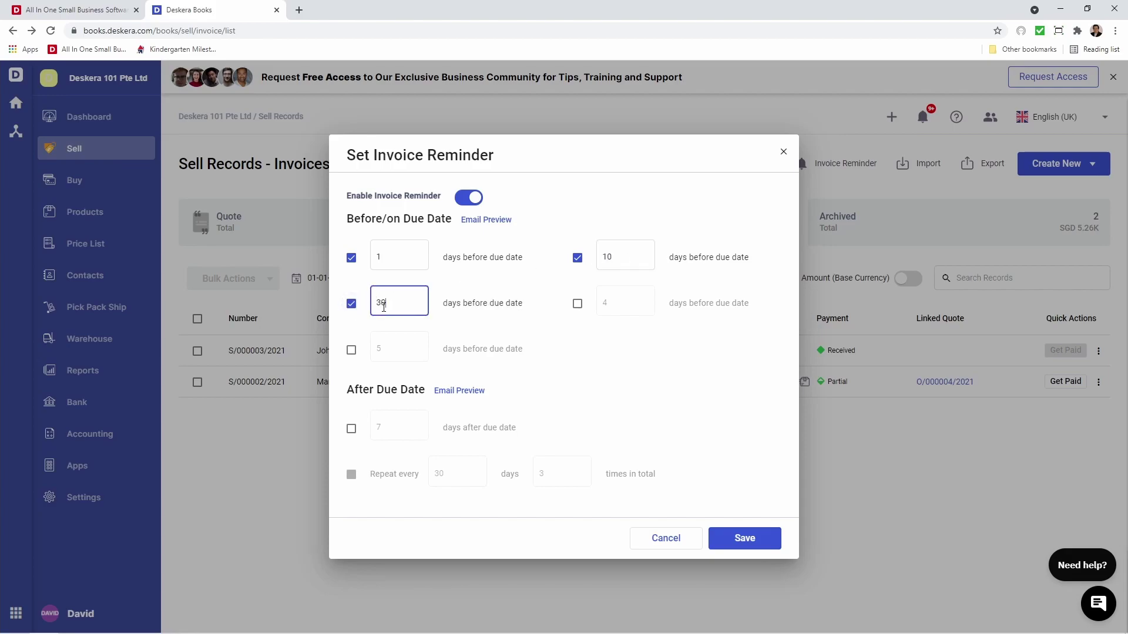
text(0)
- Add a reminder 7 days after the due date, repeating every 30 days, 5 times in total
click(352, 429)
click(406, 427)
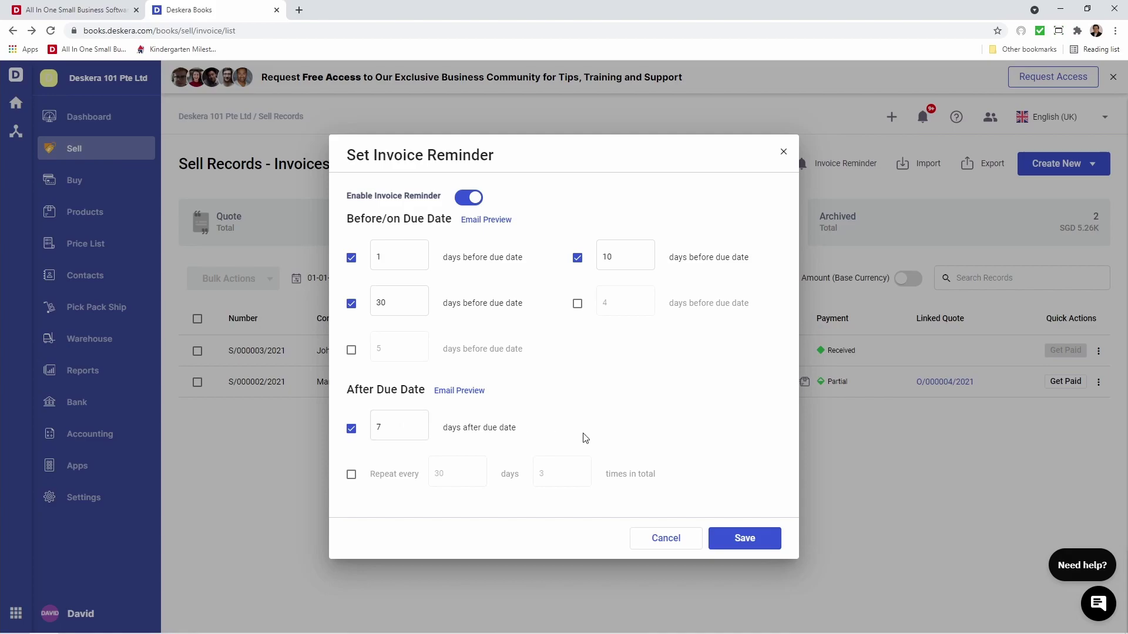
click(351, 474)
click(555, 474)
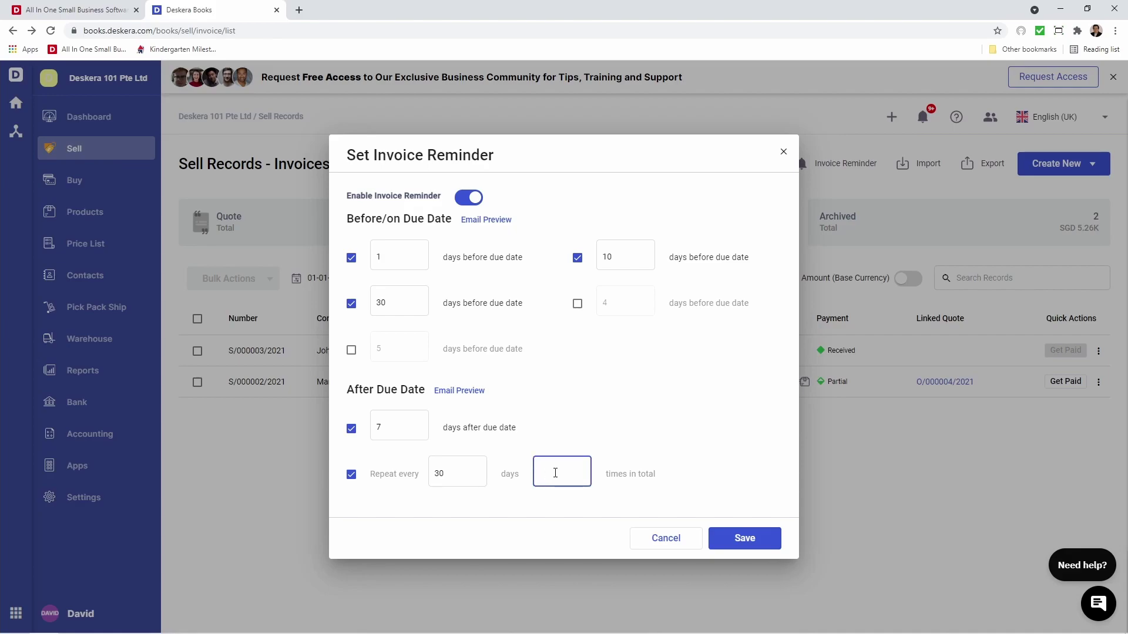
click(633, 477)
- Preview the reminder email for before or on the due date, and save the invoice reminder settings
click(486, 220)
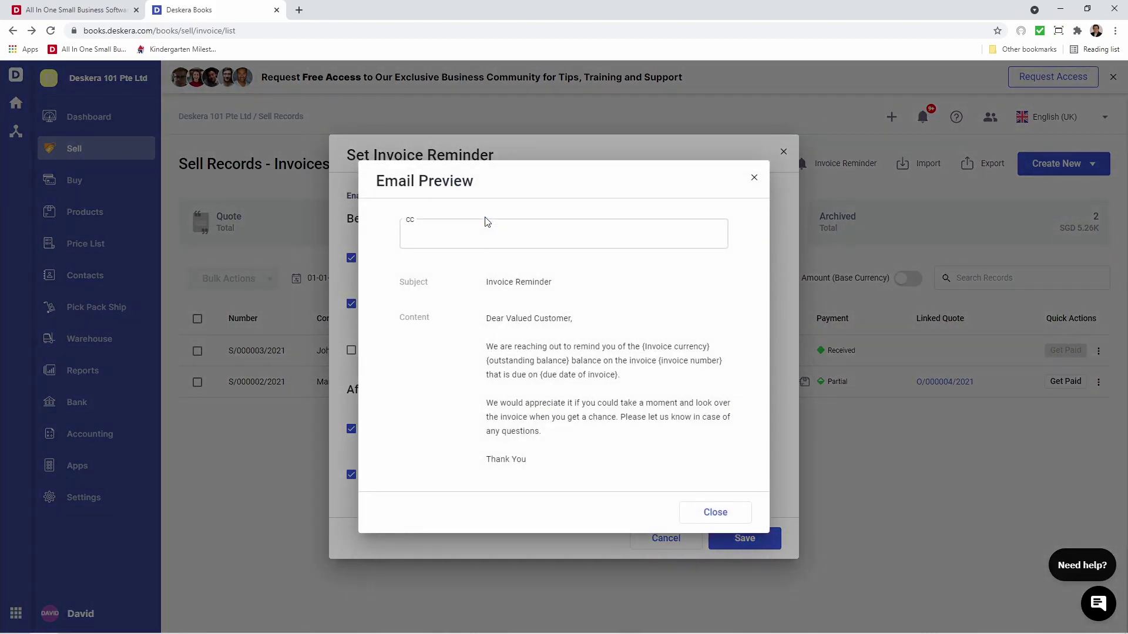
click(715, 512)
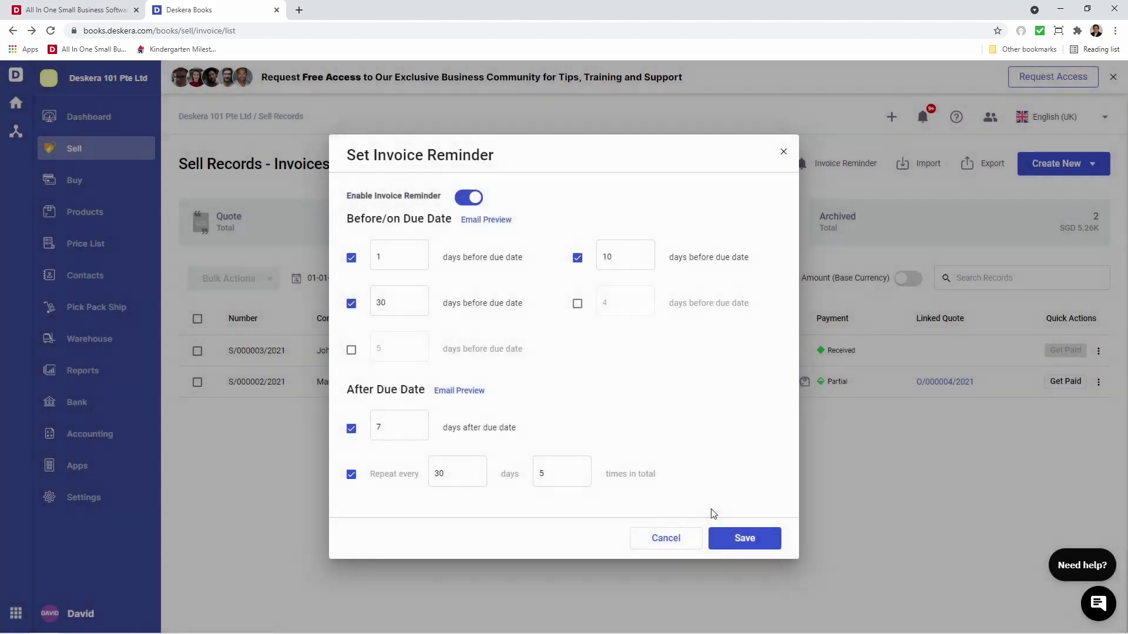
click(735, 539)
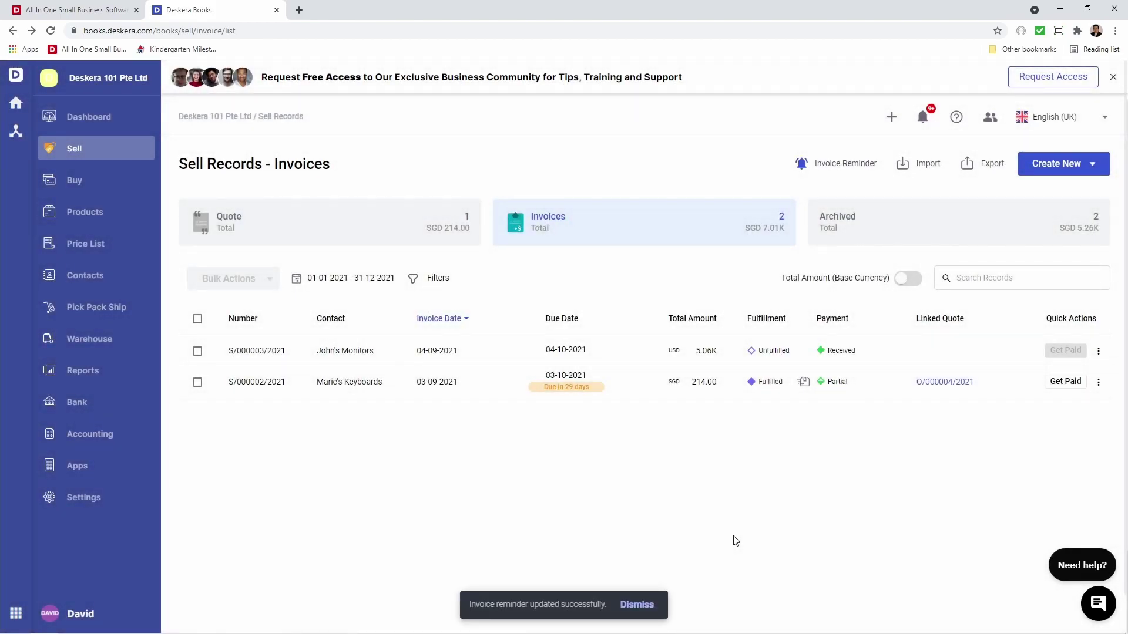
- Turn off the invoice reminder for the contact John's Monitors and save the setting
click(99, 284)
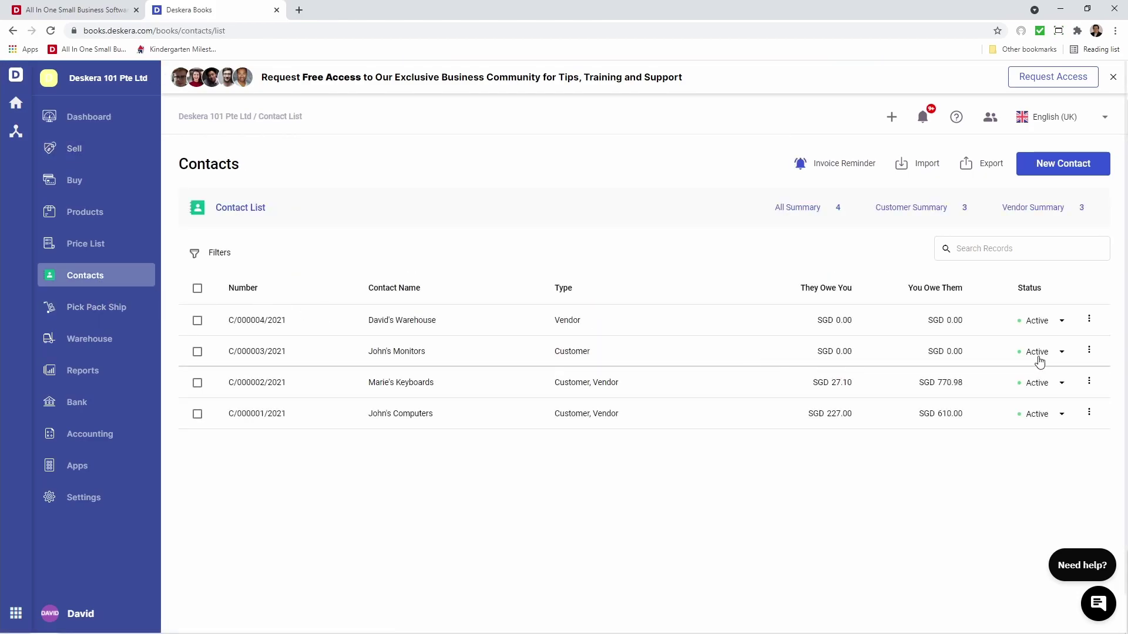
click(1089, 351)
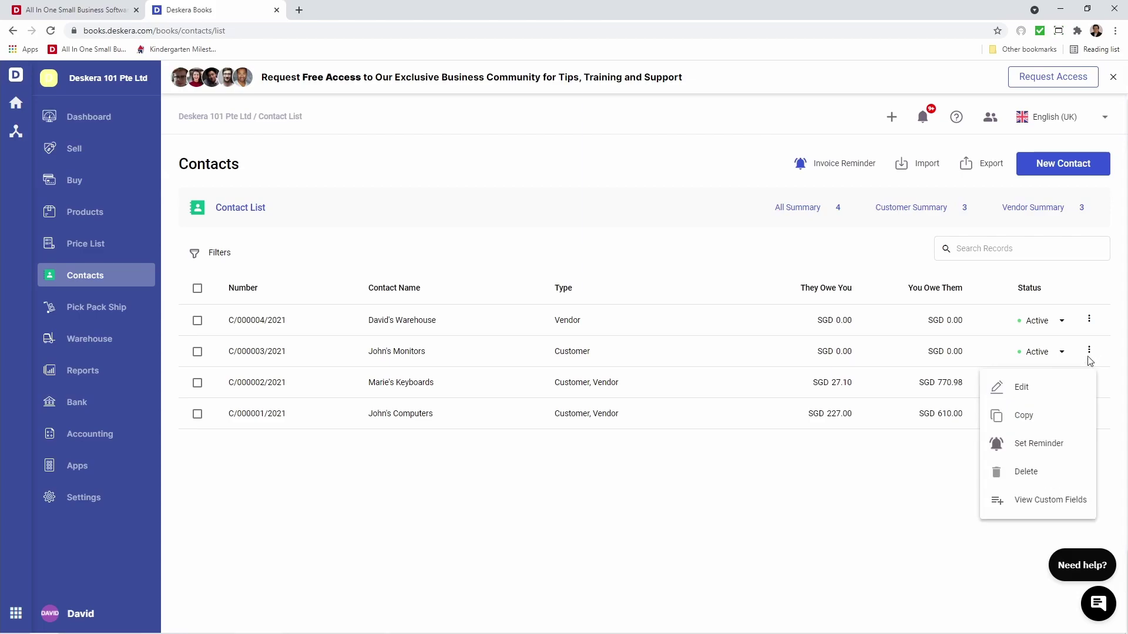
click(1074, 449)
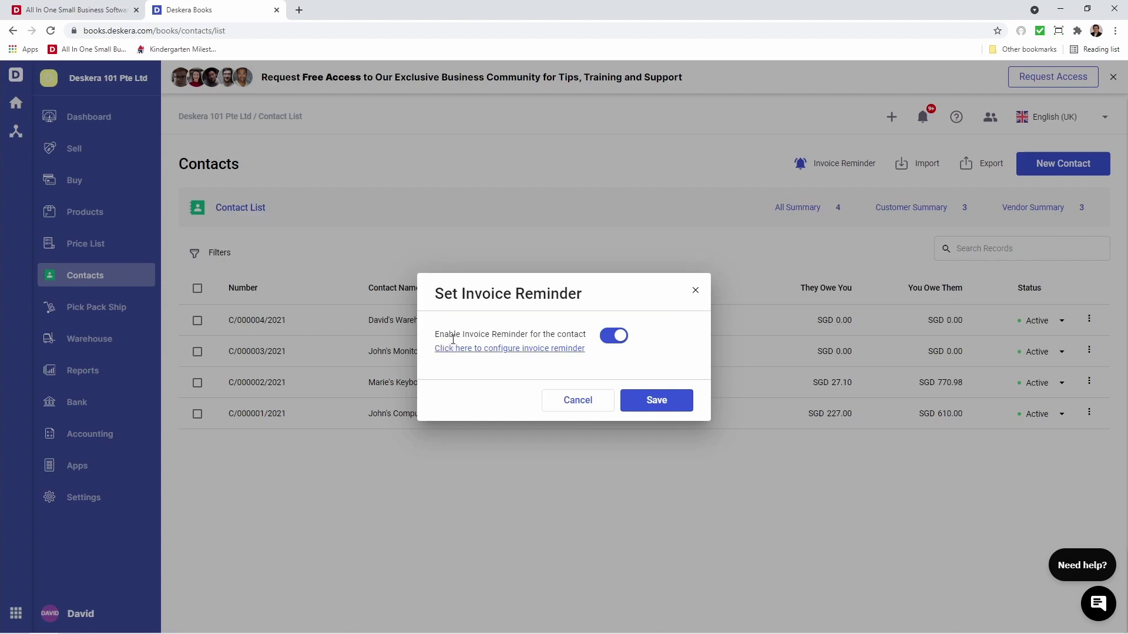
click(614, 347)
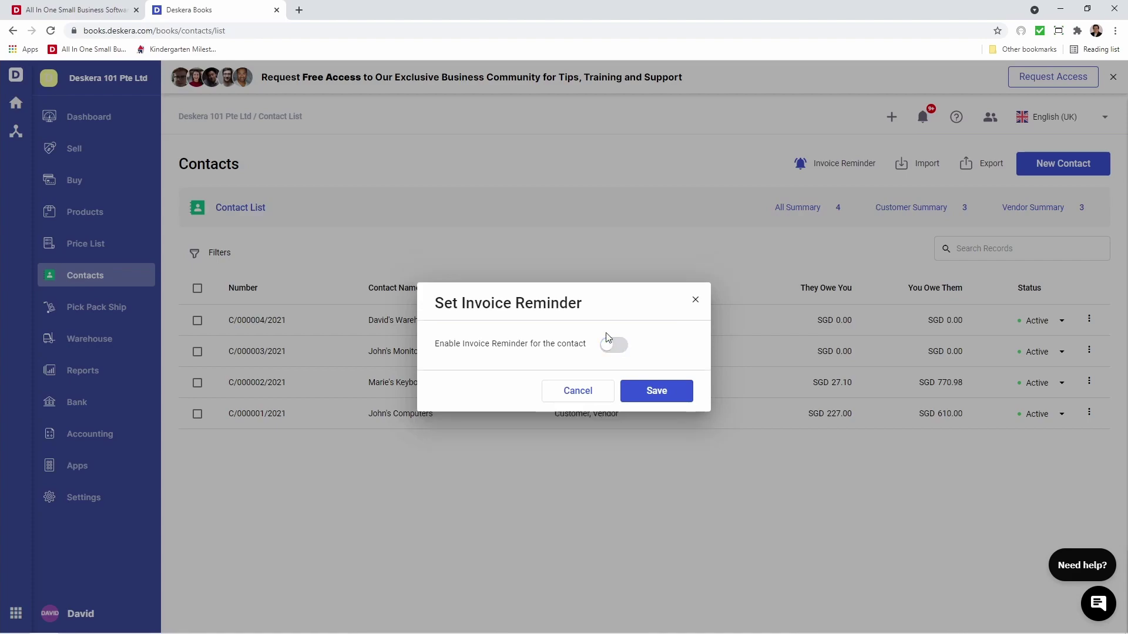
click(658, 395)
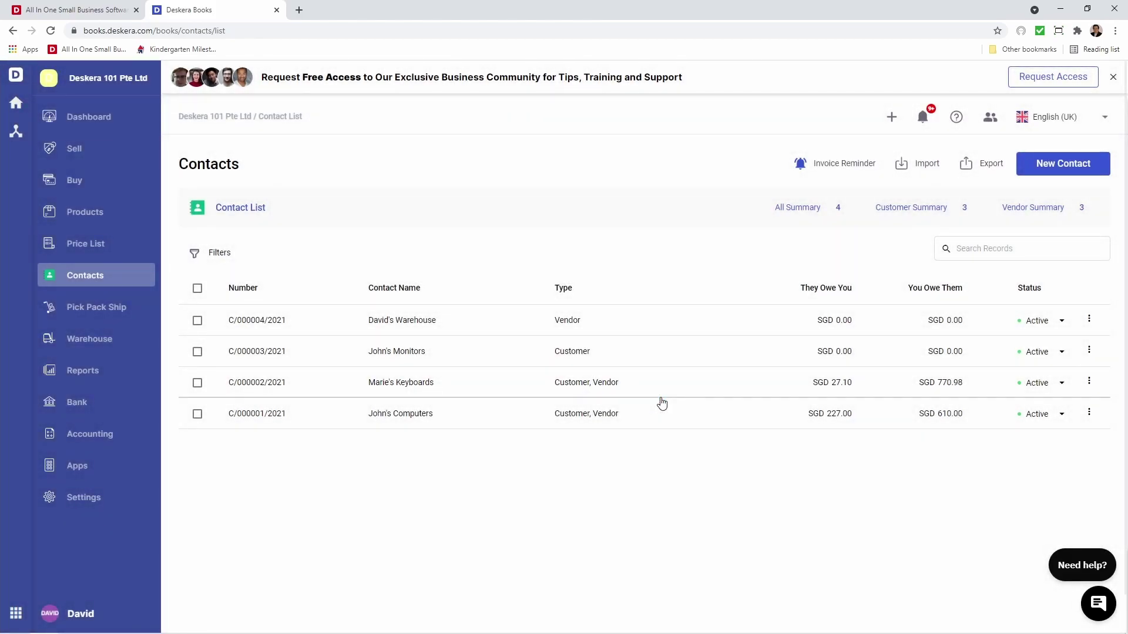
- Check the contact-level invoice reminder settings of Marie's Keyboards and John's Monitors
click(1088, 384)
click(1052, 476)
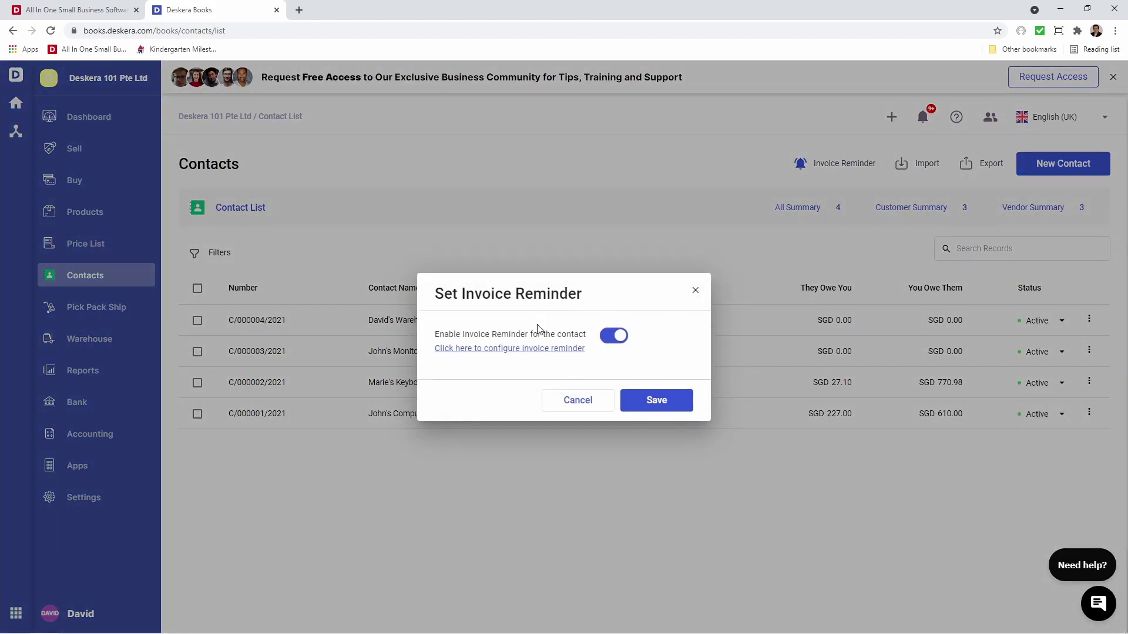
click(578, 402)
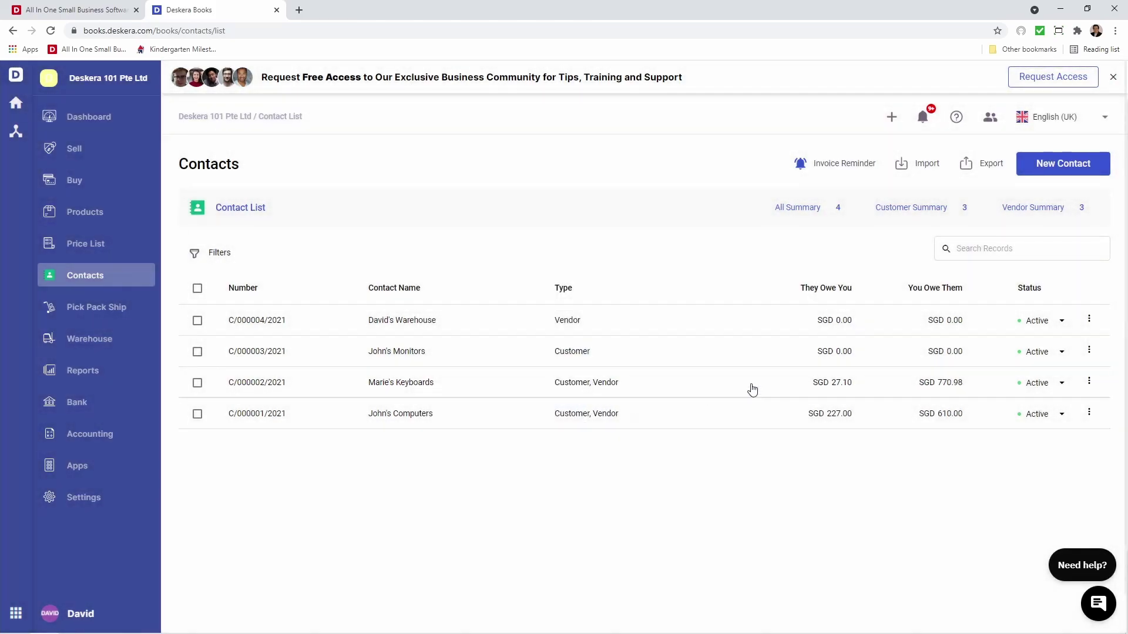
click(1090, 352)
click(1052, 443)
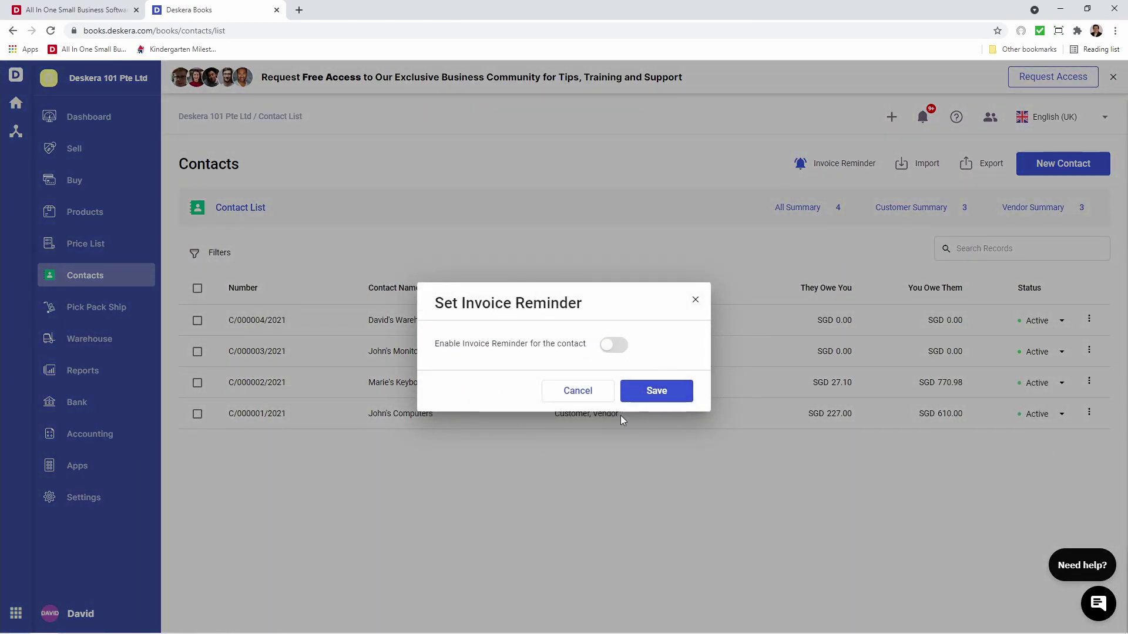
- Close the contact's reminder setting and open the document designer for the Marie's Keyboards invoice
click(577, 392)
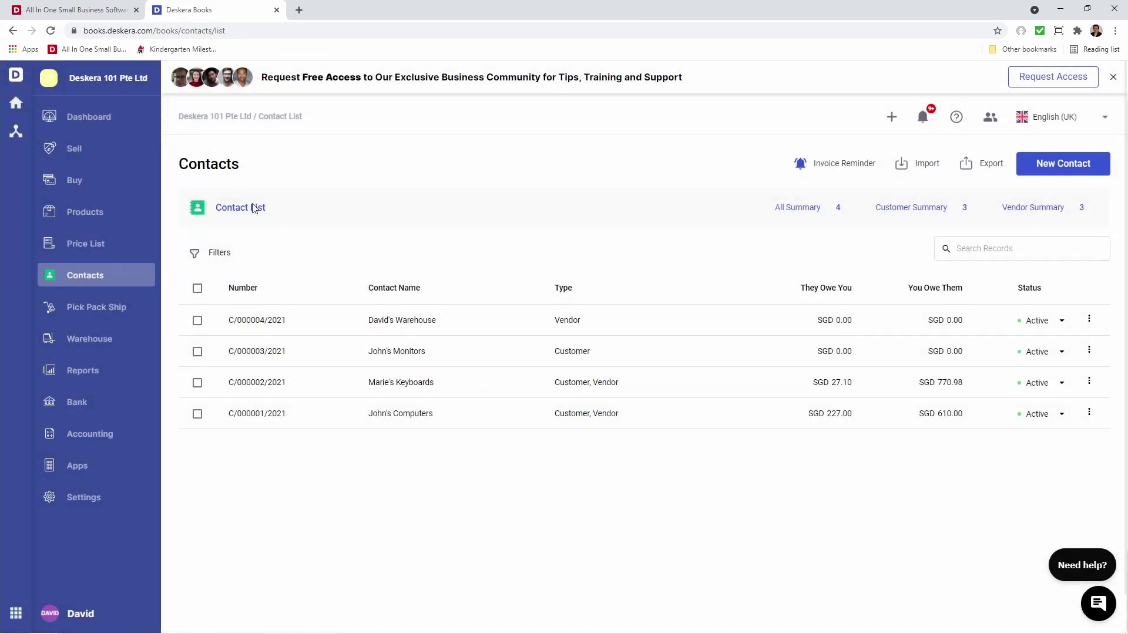
click(144, 150)
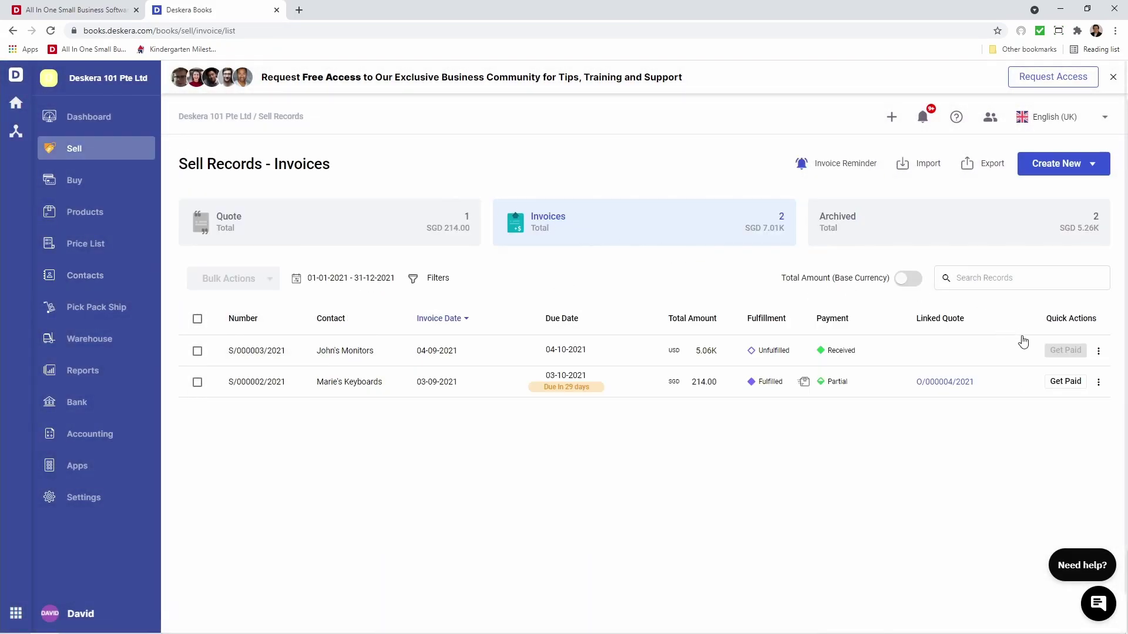
click(1098, 383)
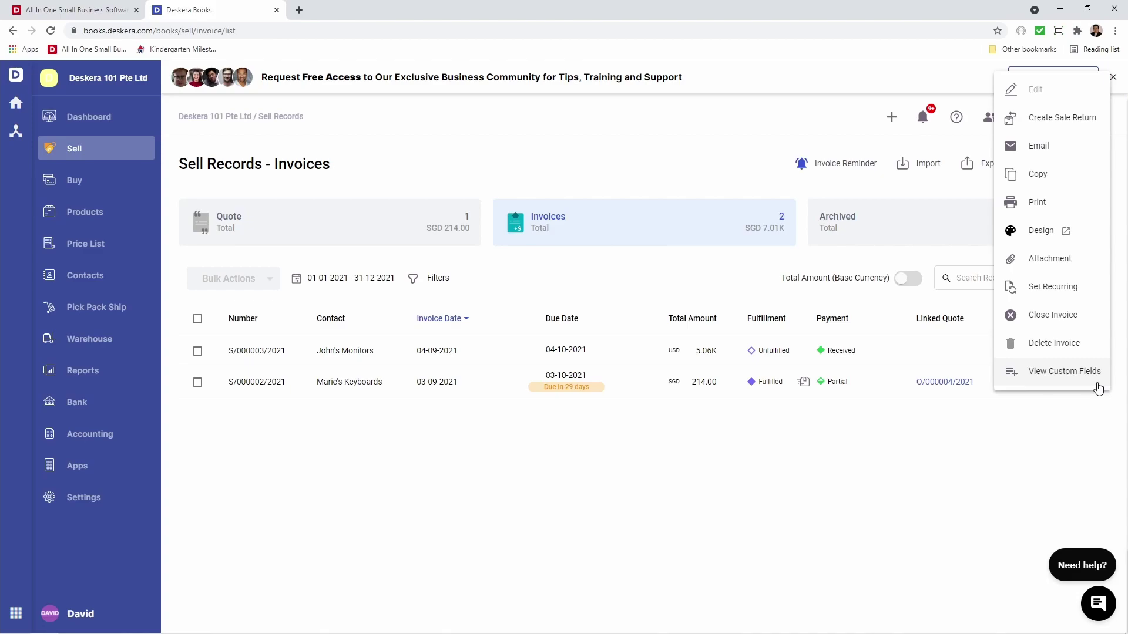
click(1041, 231)
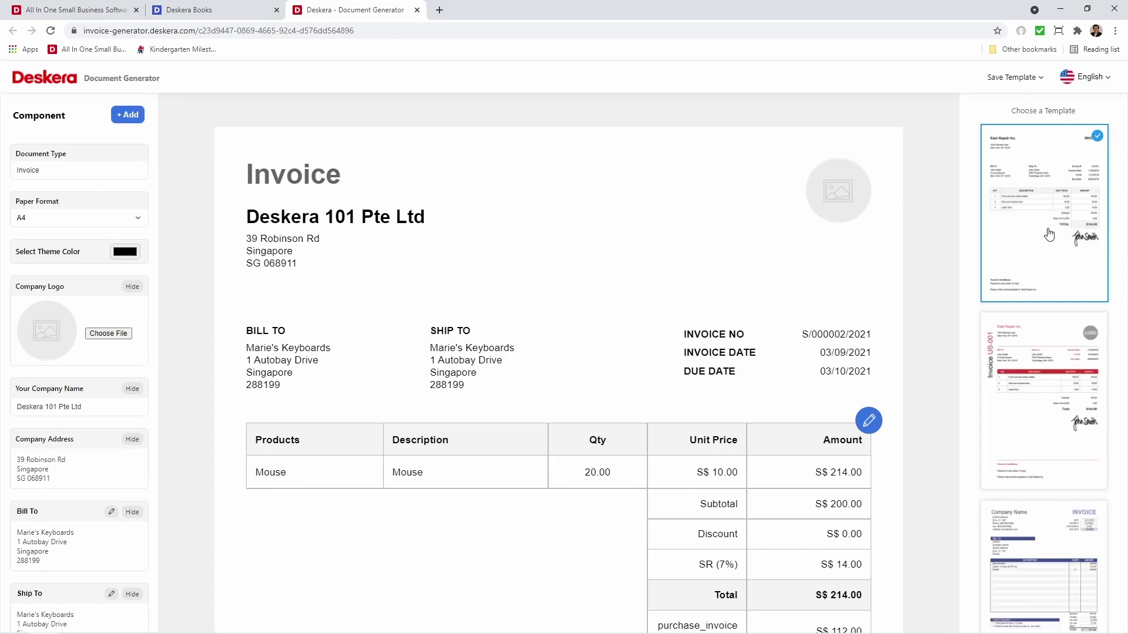
- Apply the invoice template with the orange-red header bar and choose A4 as the paper format
scroll(1049, 234, down, 15)
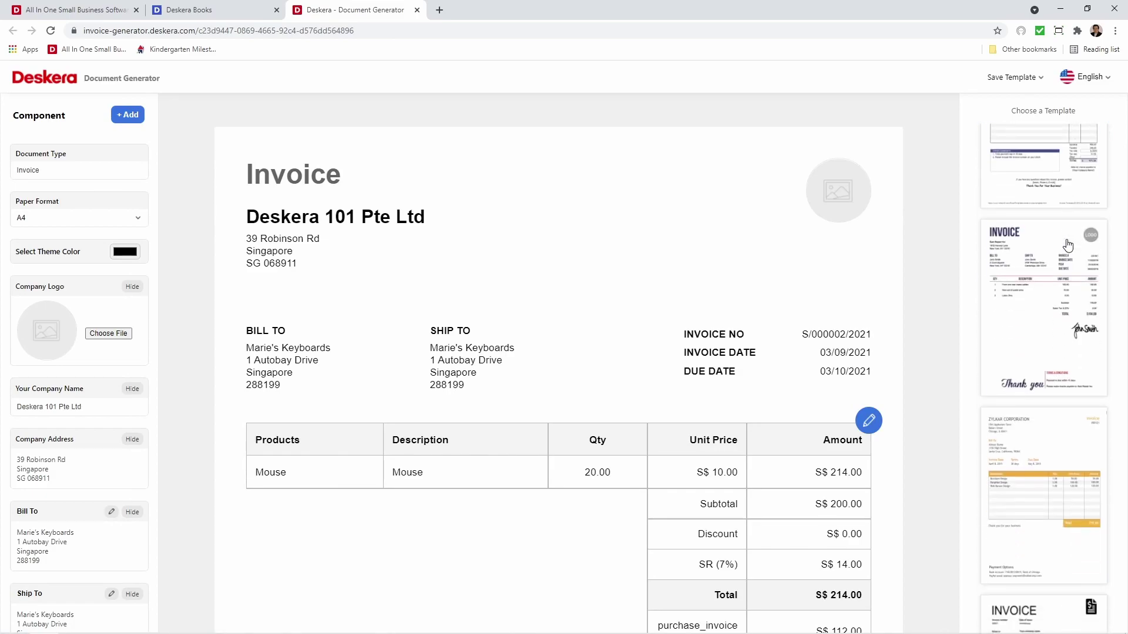
scroll(1068, 244, down, 15)
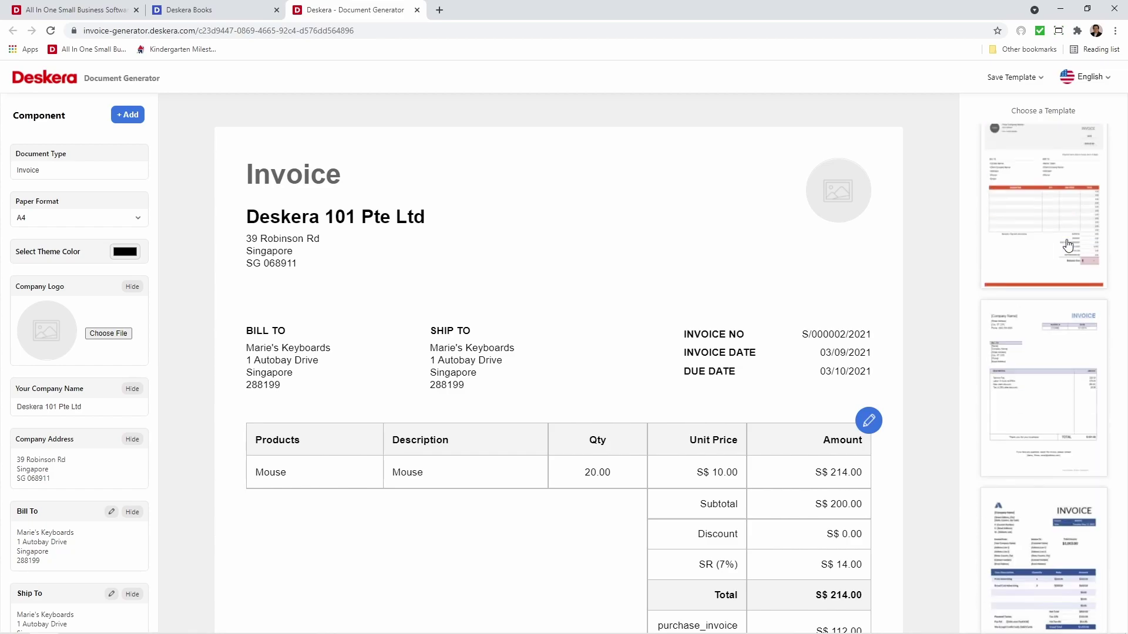
click(1068, 245)
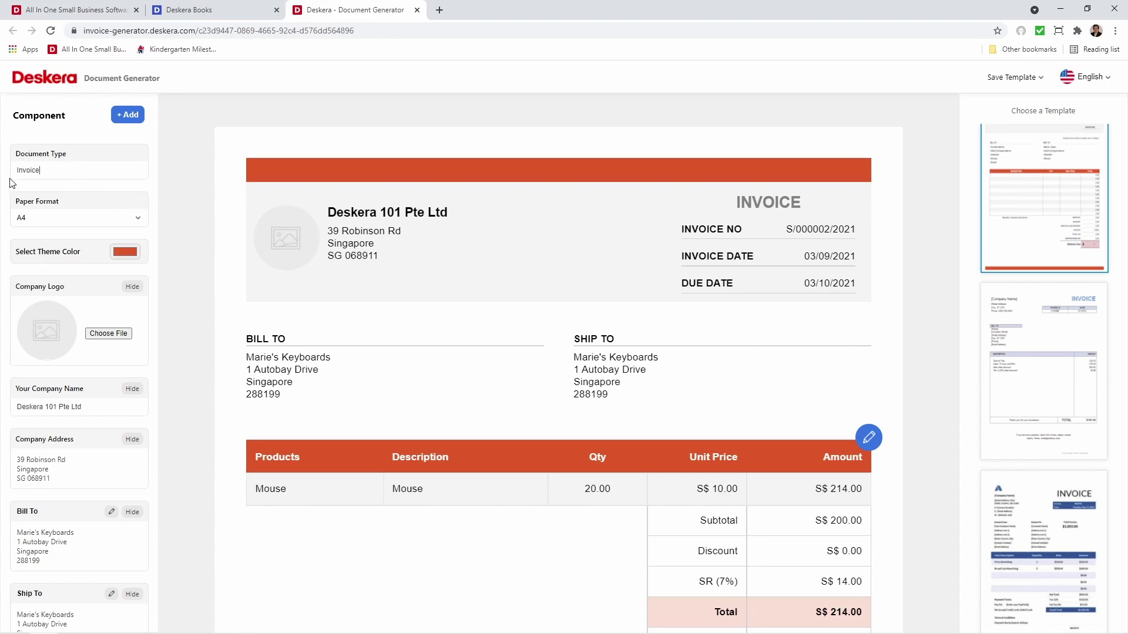
click(115, 223)
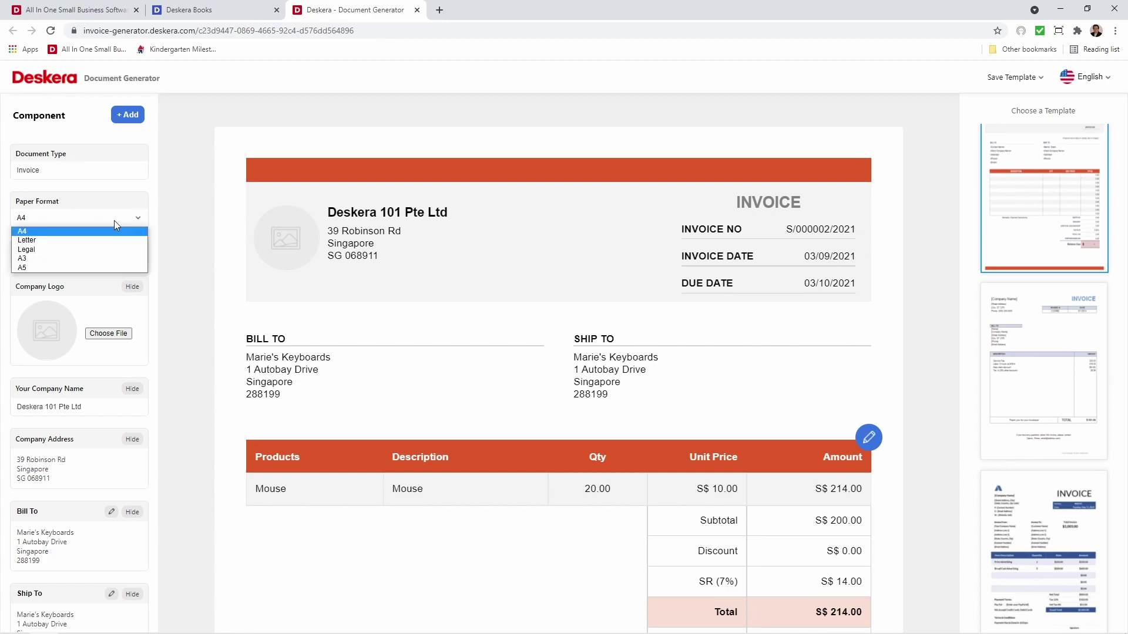
click(89, 232)
- Set the theme colour to bright red and upload the keyboard photo as the company logo
click(125, 254)
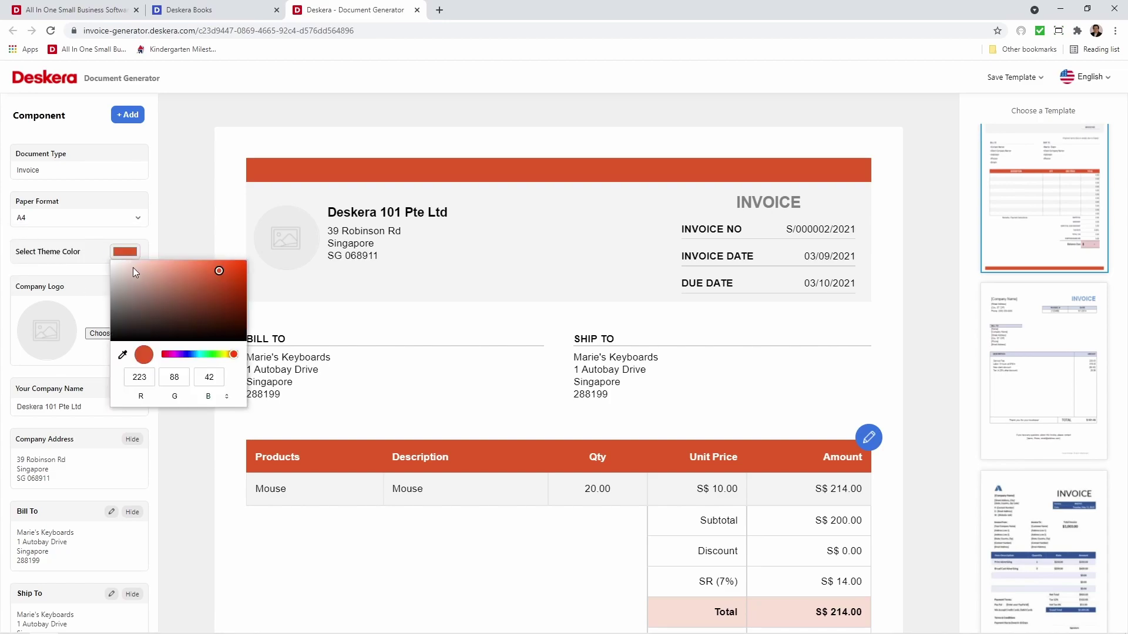
drag(172, 354, 161, 355)
drag(230, 294, 272, 258)
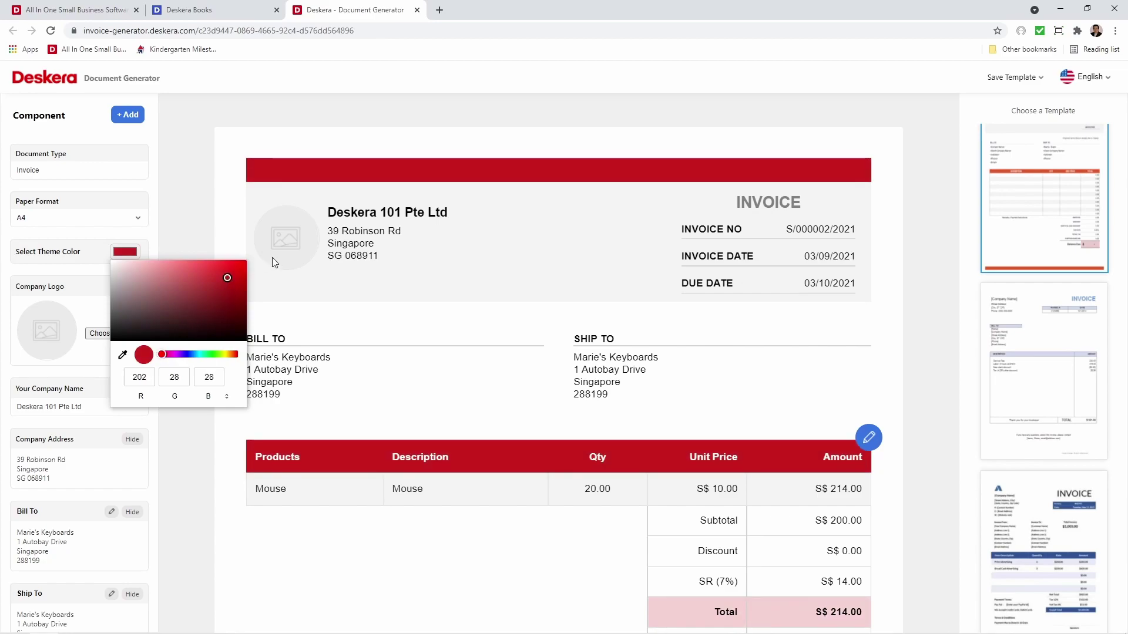
click(274, 256)
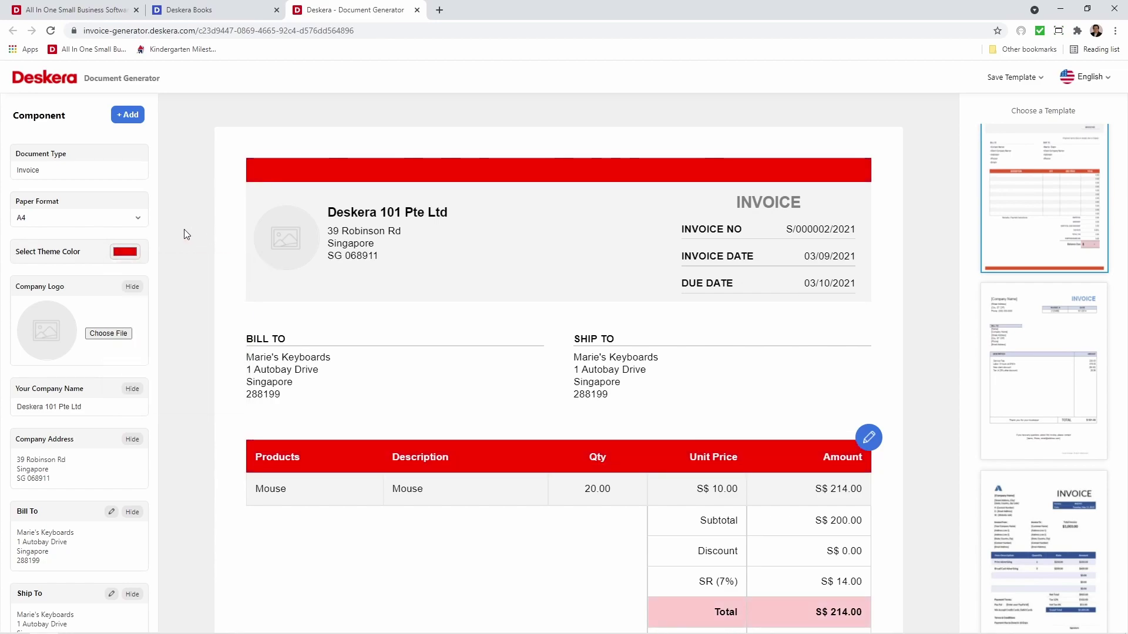
click(125, 334)
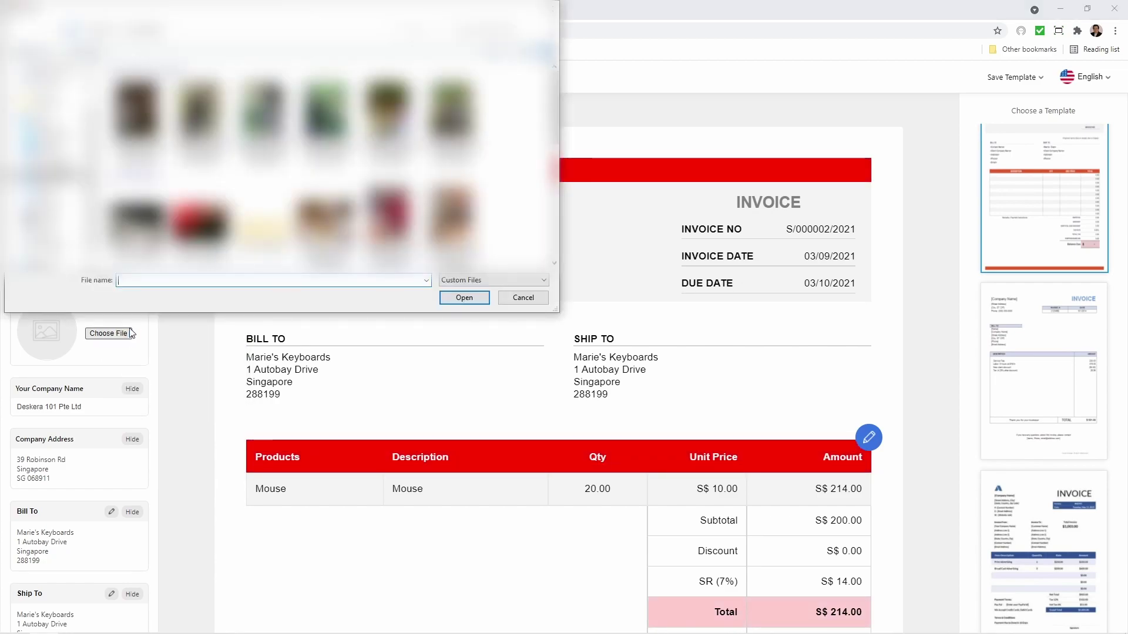
click(483, 297)
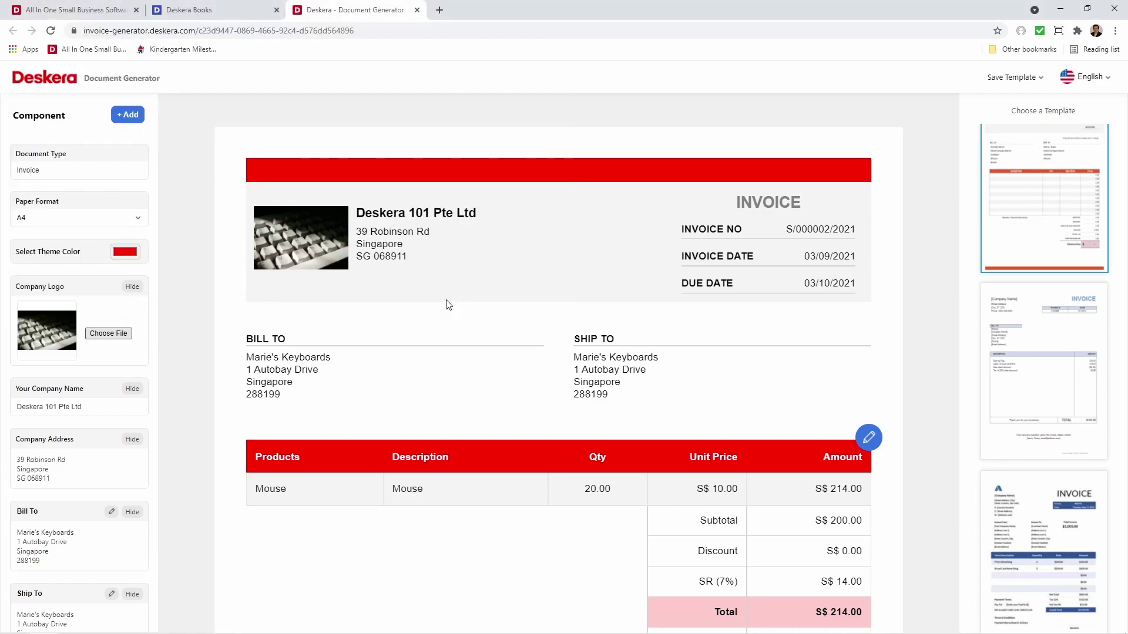
- Hide and show again the company name, company address and Bill To sections of the invoice
double_click(136, 389)
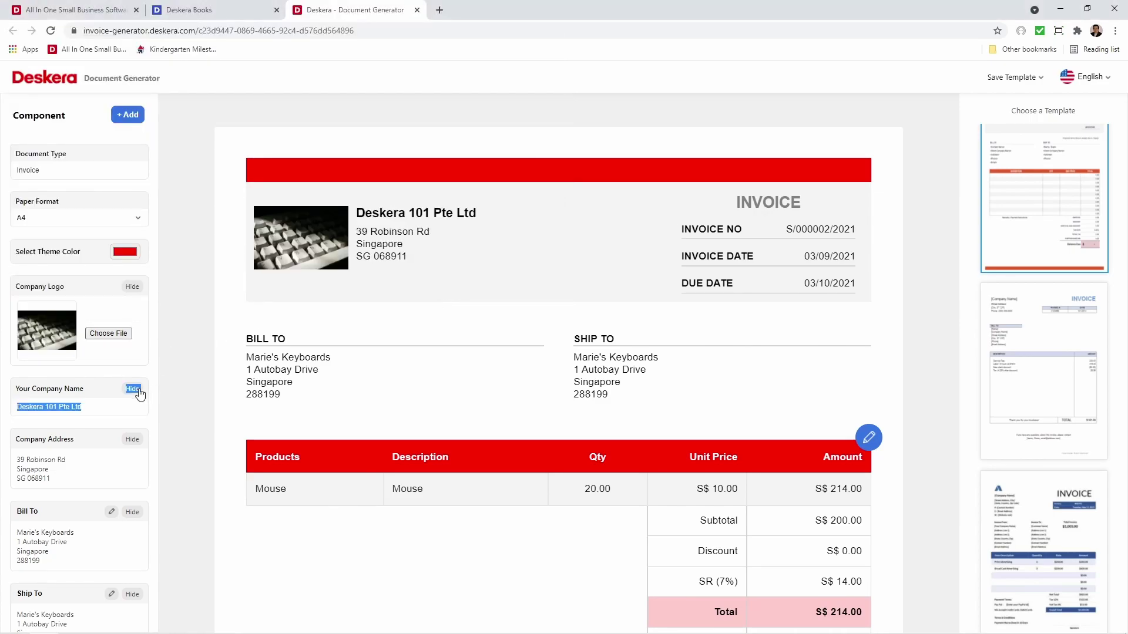
click(131, 438)
click(130, 438)
scroll(127, 441, down, 3)
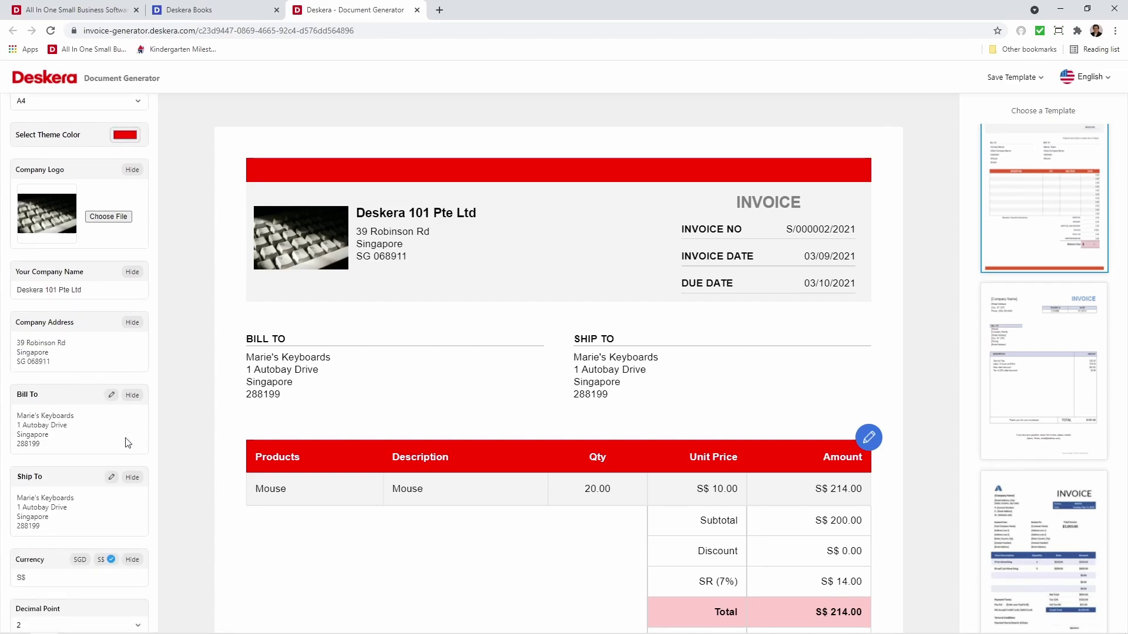
click(132, 356)
click(132, 356)
- Rename the Bill To label to "Customer"
click(111, 355)
drag(39, 355, 12, 351)
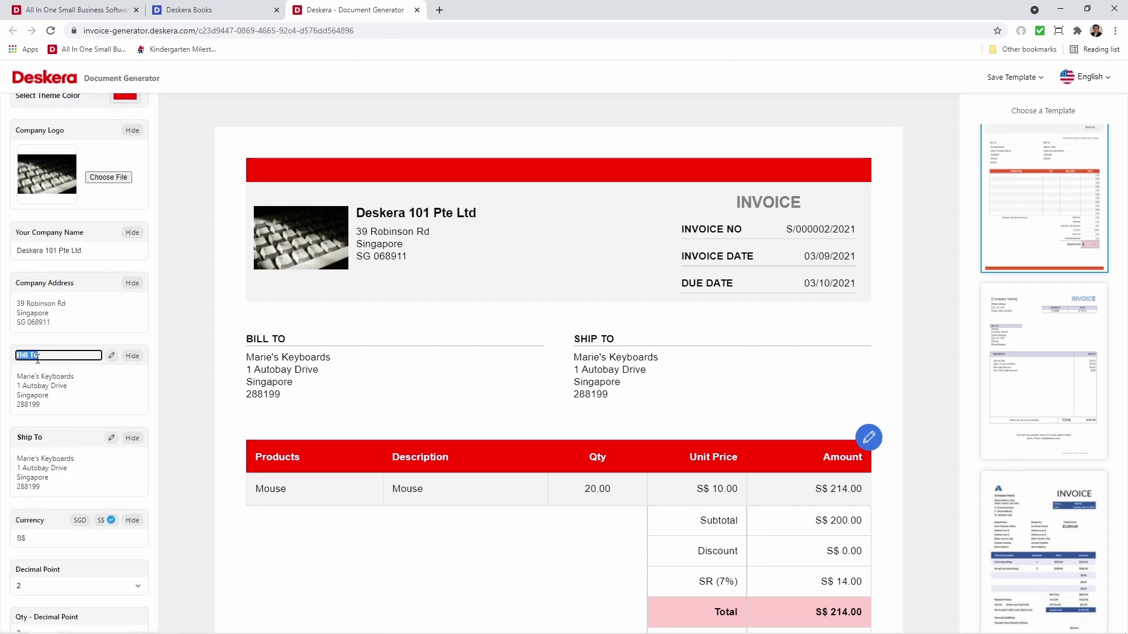
text(Customer)
click(133, 412)
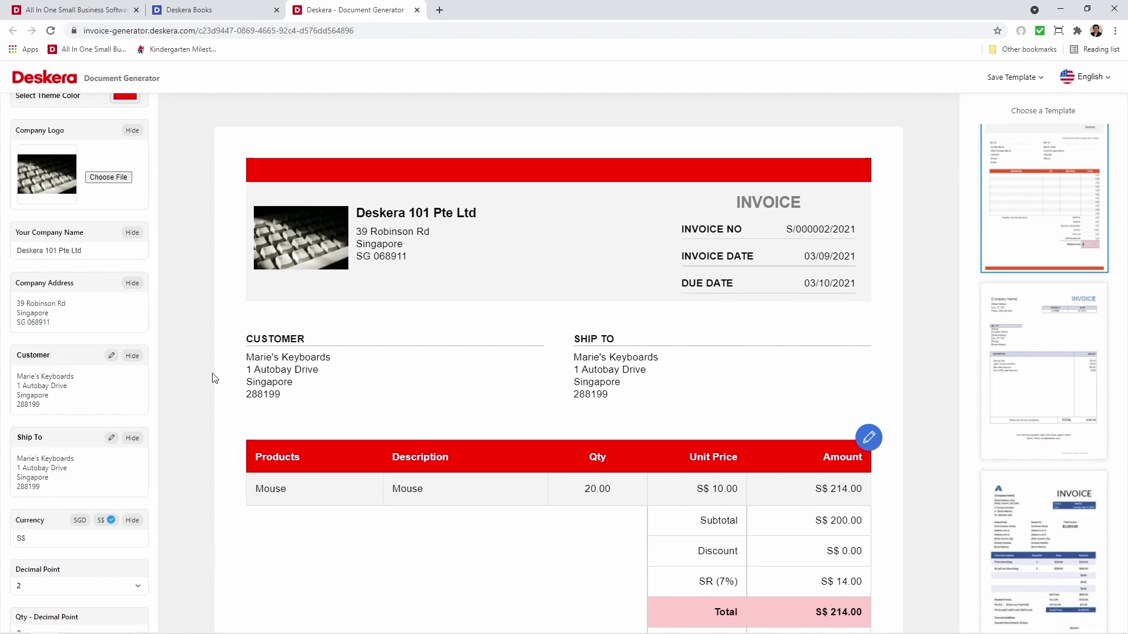
- Hide the Ship To section, show it again, and open its label for editing
click(133, 439)
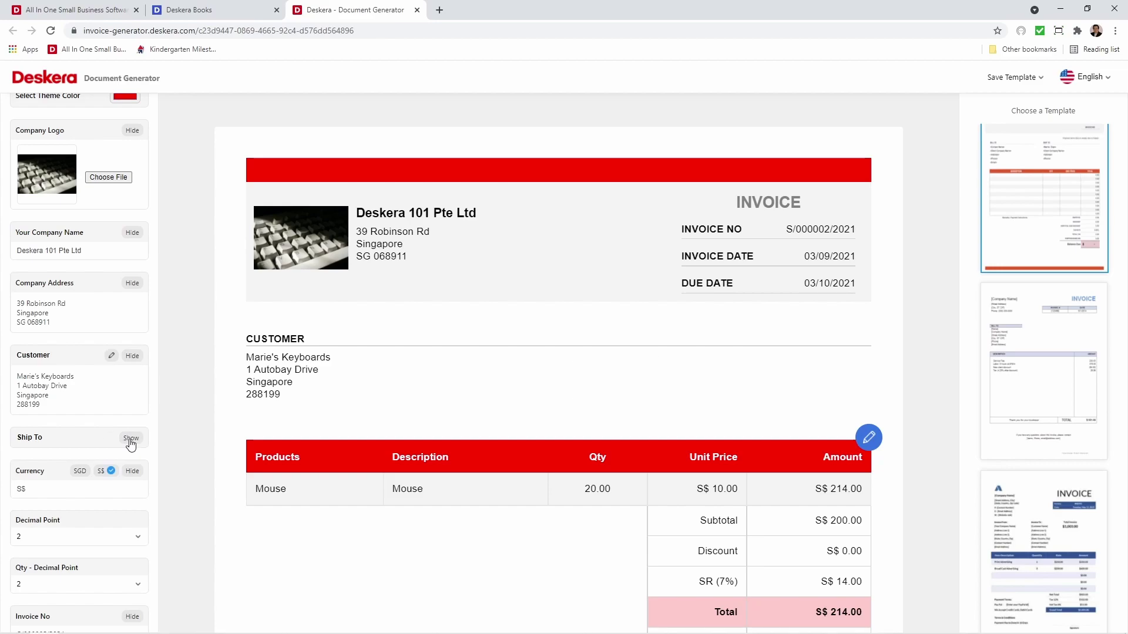
click(131, 440)
click(111, 438)
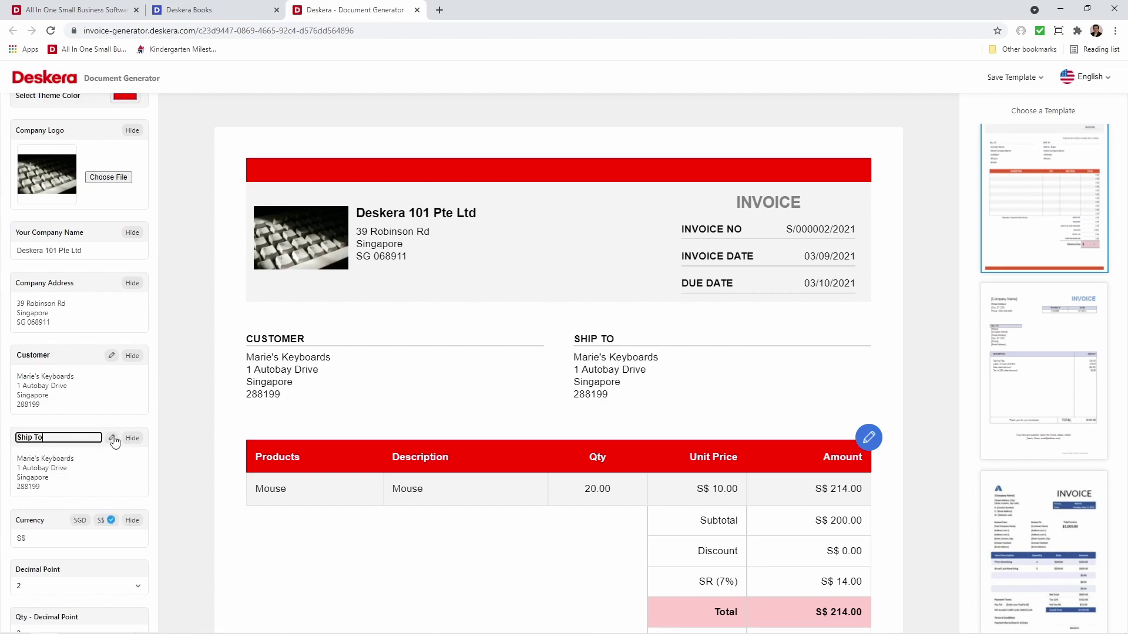
- Set the invoice currency to display as SGD instead of the dollar symbol
scroll(109, 447, down, 3)
click(81, 367)
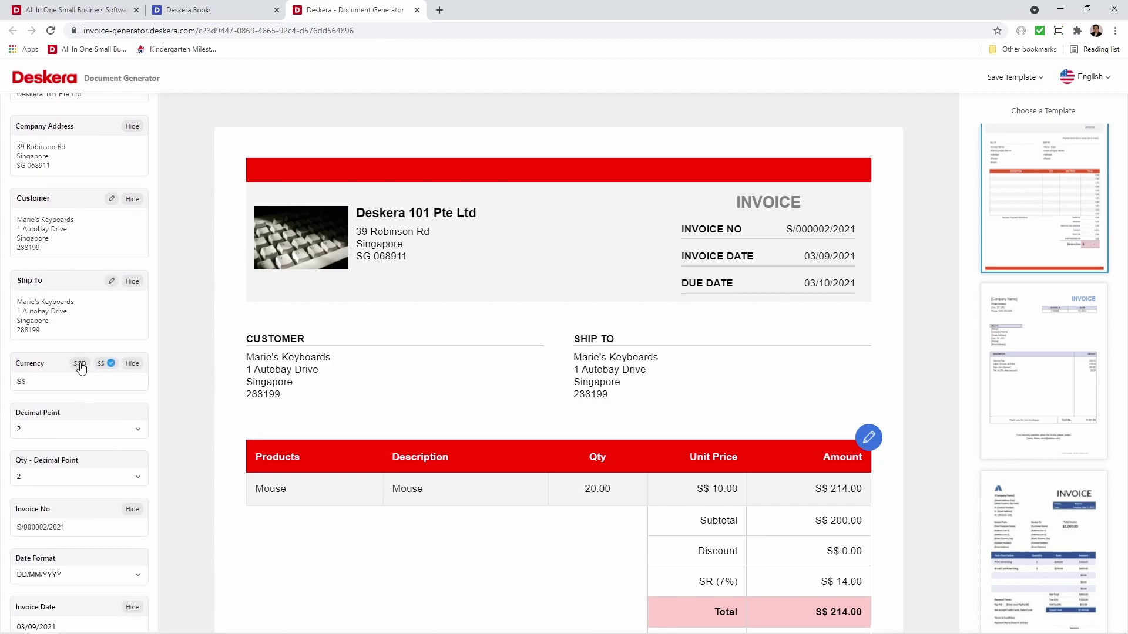
click(81, 367)
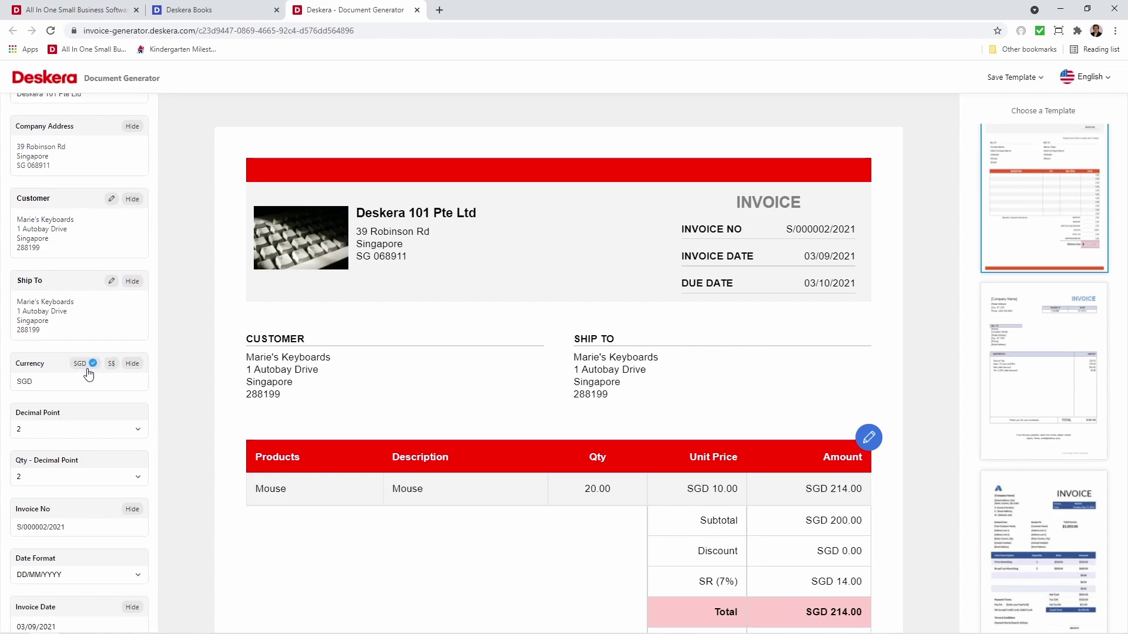
- Try 0 and 4 decimal places for the invoice amounts, and set them back to 2
click(119, 436)
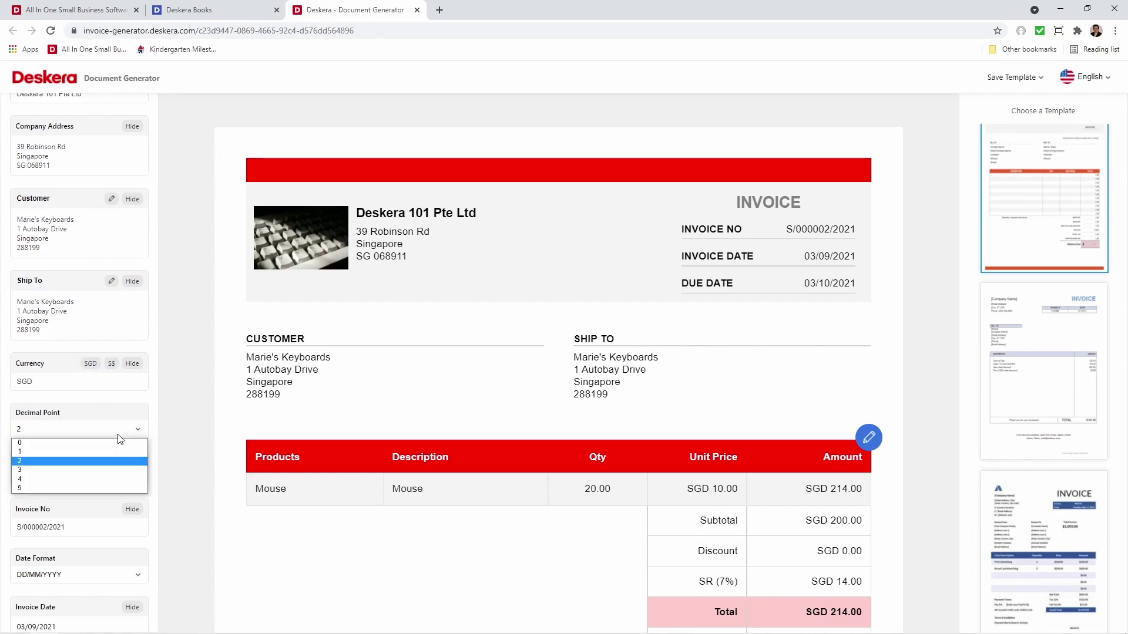
click(94, 444)
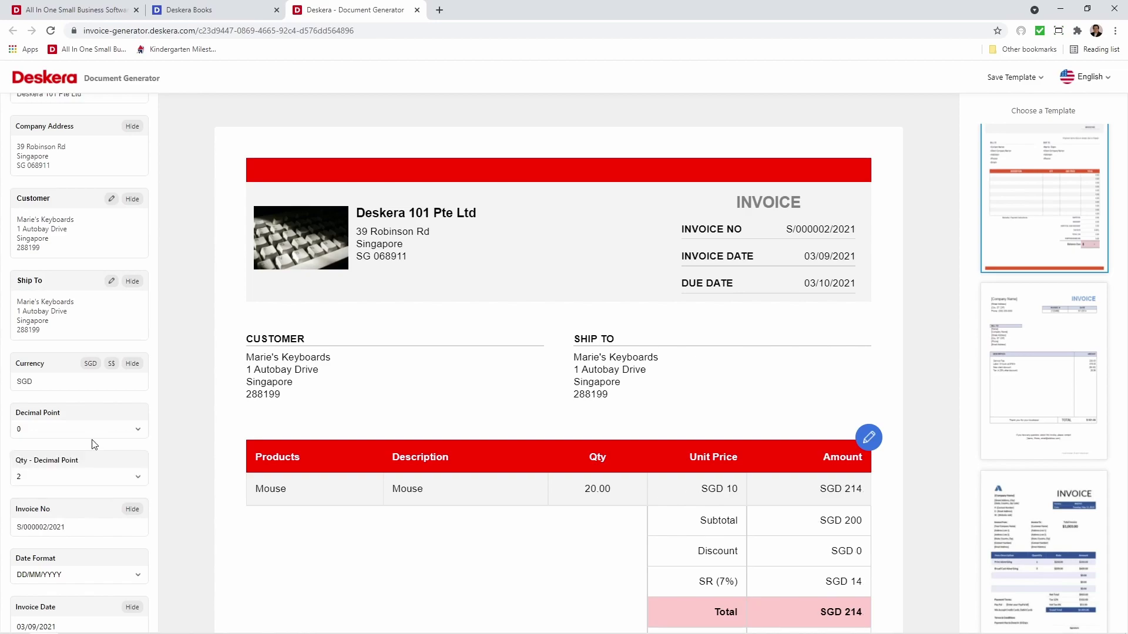
click(97, 430)
click(92, 476)
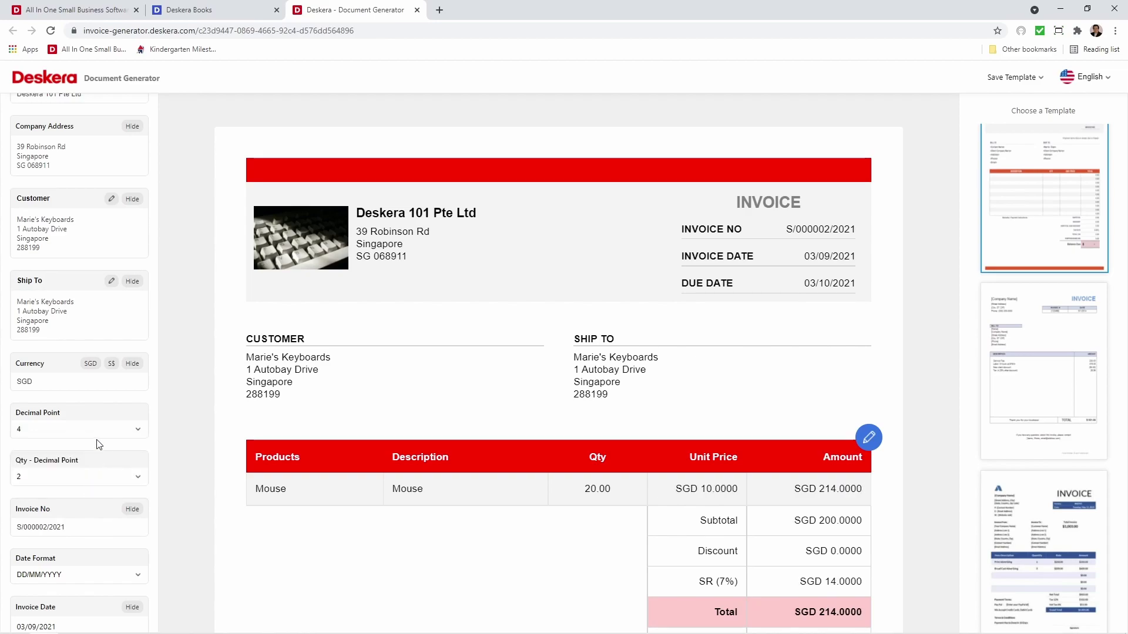
click(100, 434)
click(96, 461)
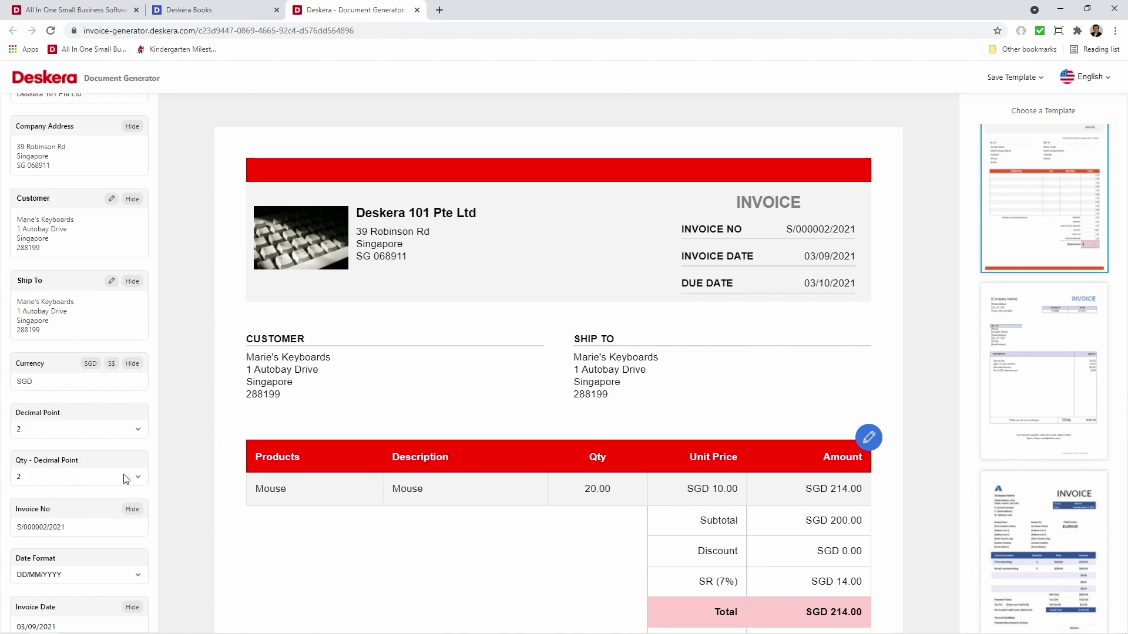
- Set the quantity's decimal places to 0
click(125, 479)
click(116, 491)
- Hide the invoice number and show it again, and set the date format to DD MMMM YYYY
scroll(116, 493, down, 3)
click(131, 353)
click(132, 353)
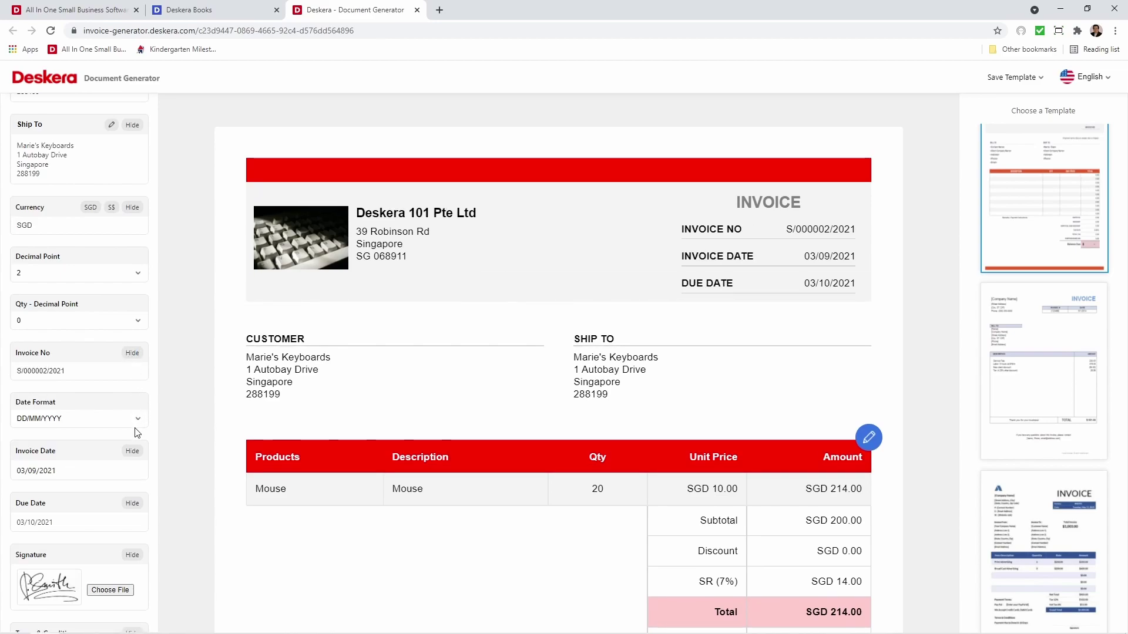
click(108, 418)
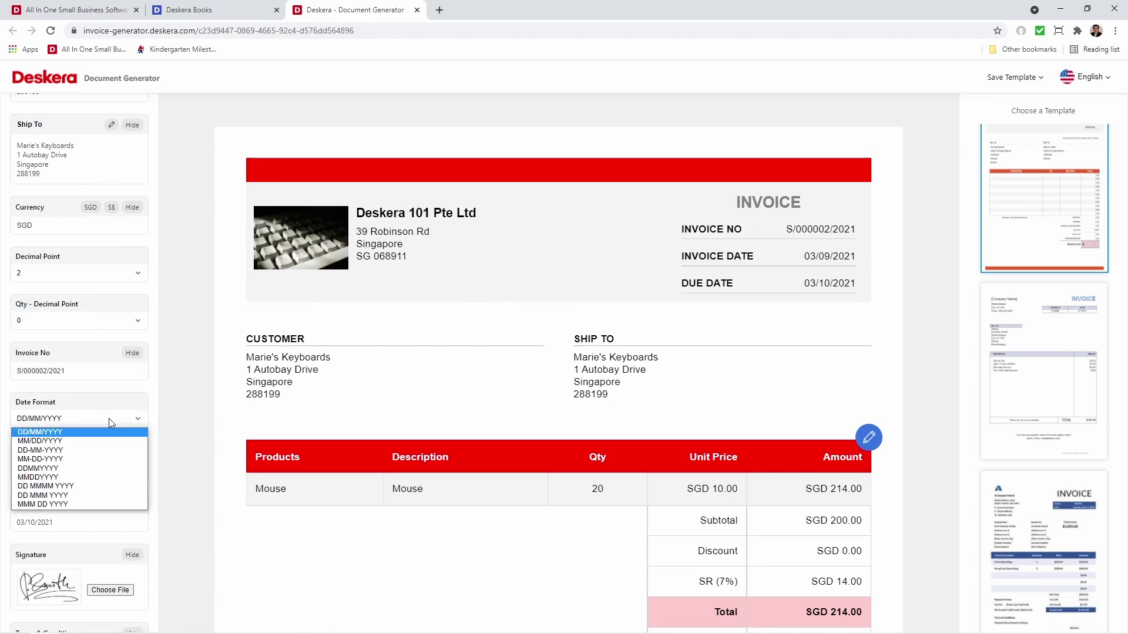
click(109, 488)
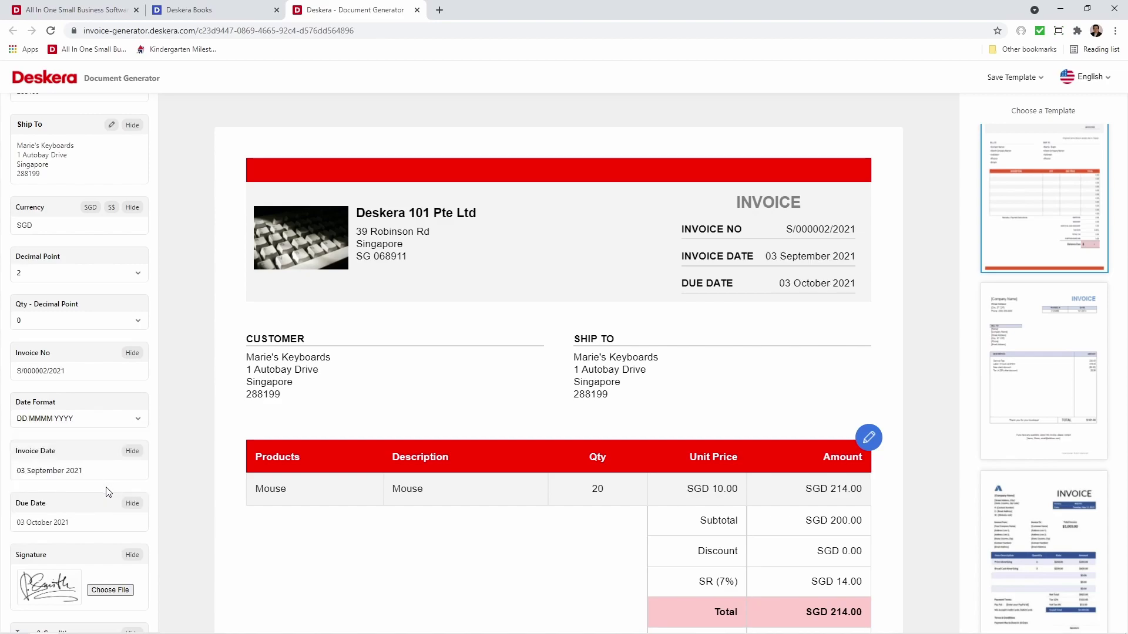
- Hide the due date and the signature on the invoice, and show them again
scroll(128, 543, down, 3)
click(131, 346)
click(130, 351)
click(132, 411)
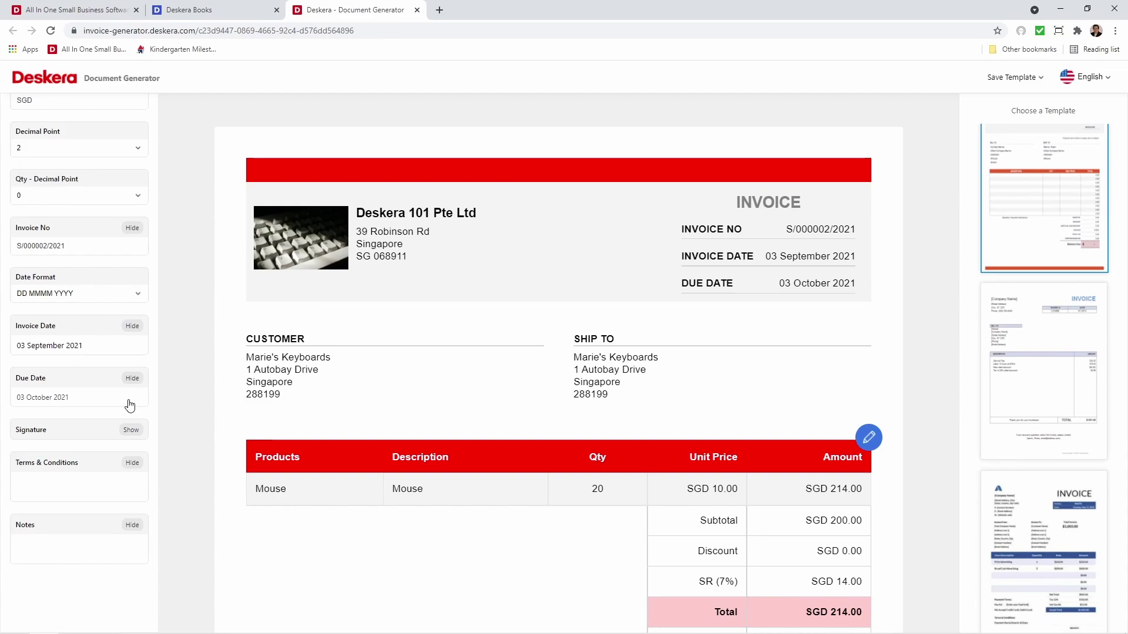
click(134, 430)
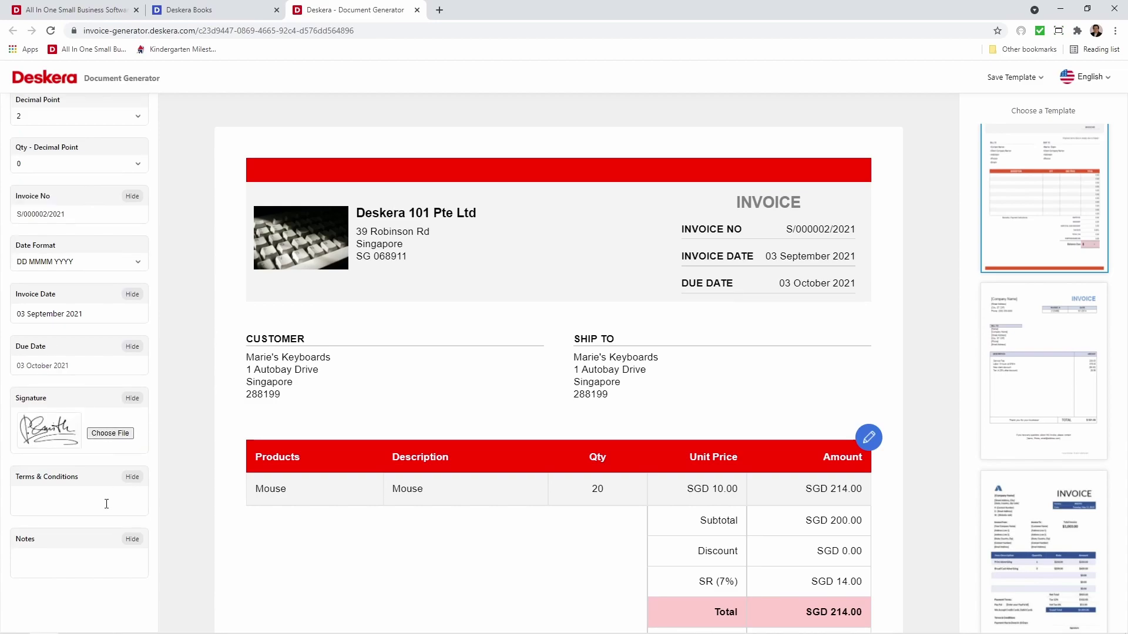
- Enter "Terms & Conditions" as the terms text and "Notes" as the notes text of the invoice
text(& Condition)
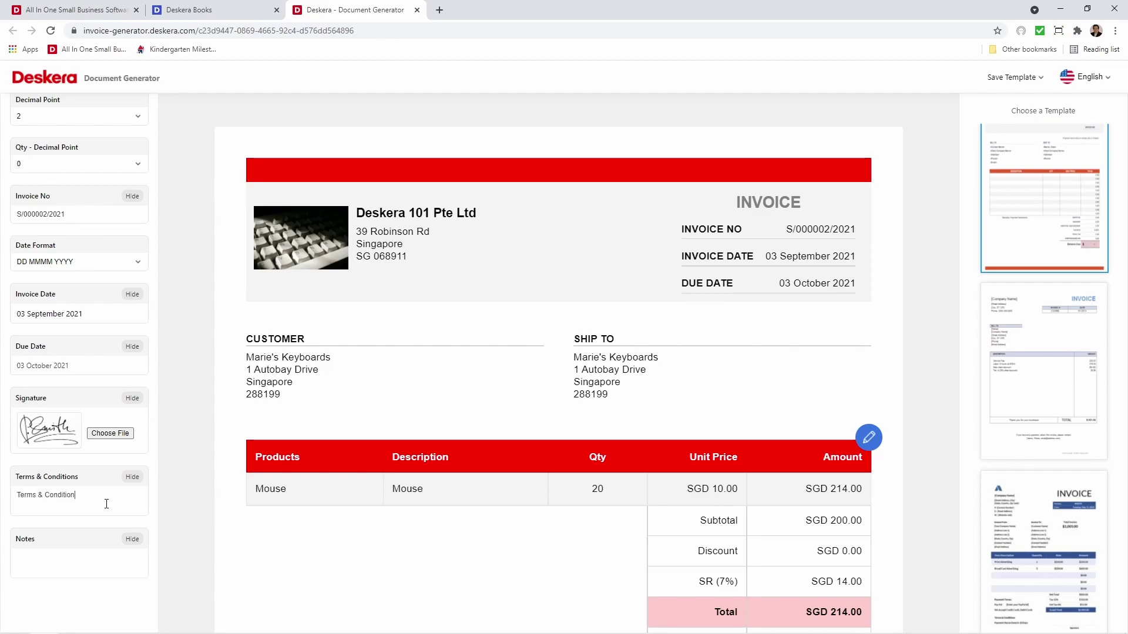
text(Notes)
scroll(340, 538, down, 8)
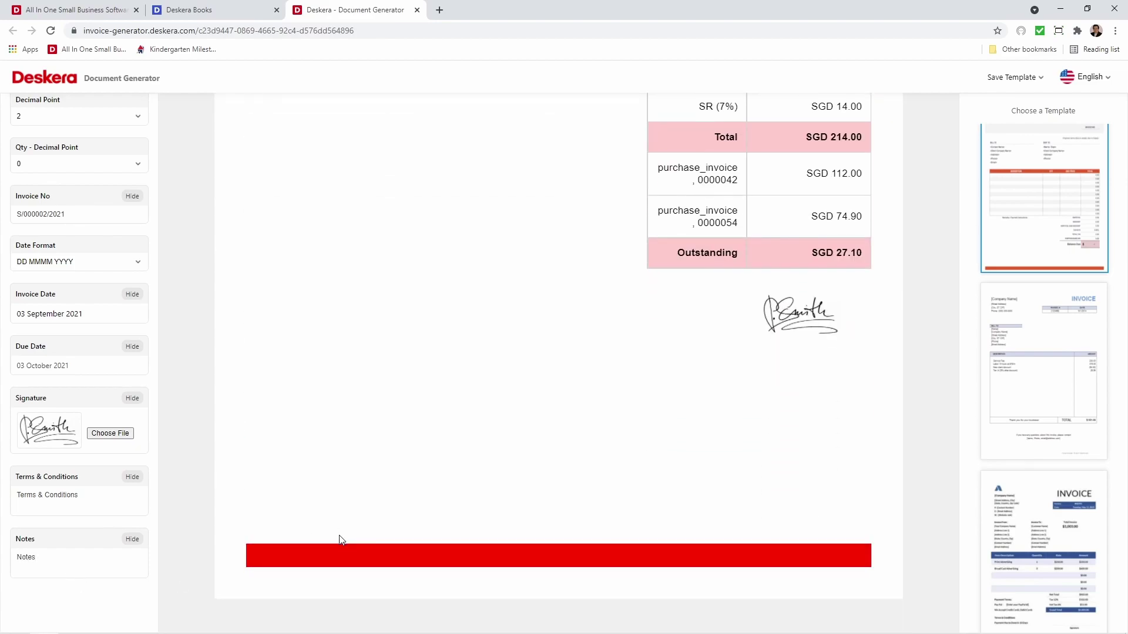
- Try the template with dark blue bars, and apply the one with the solid light blue invoice header
scroll(1044, 373, down, 5)
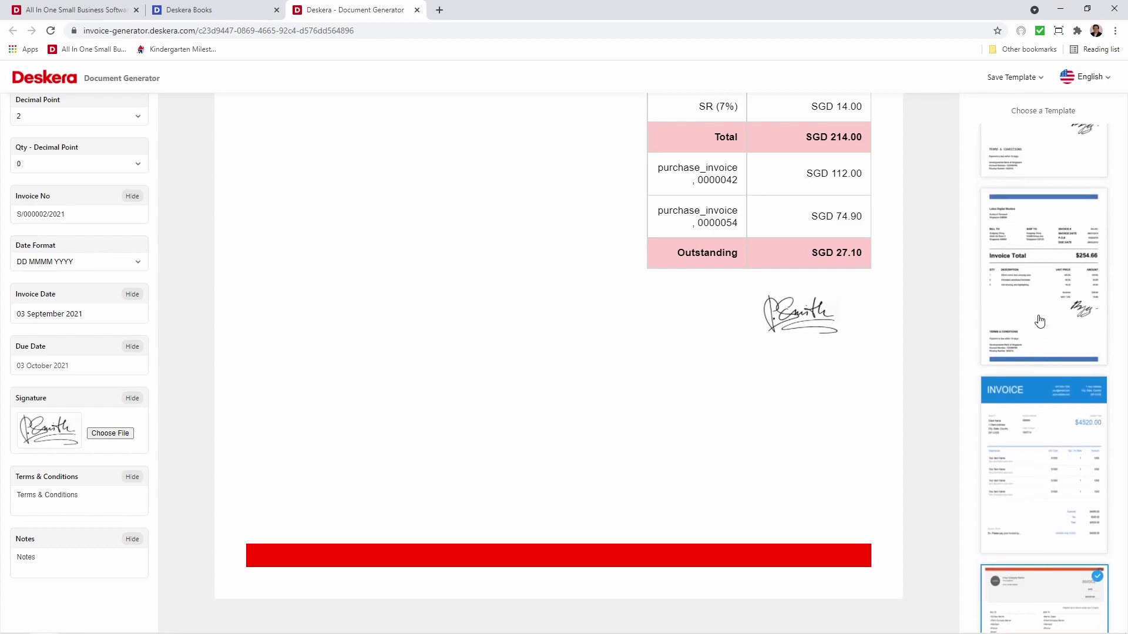
click(1040, 321)
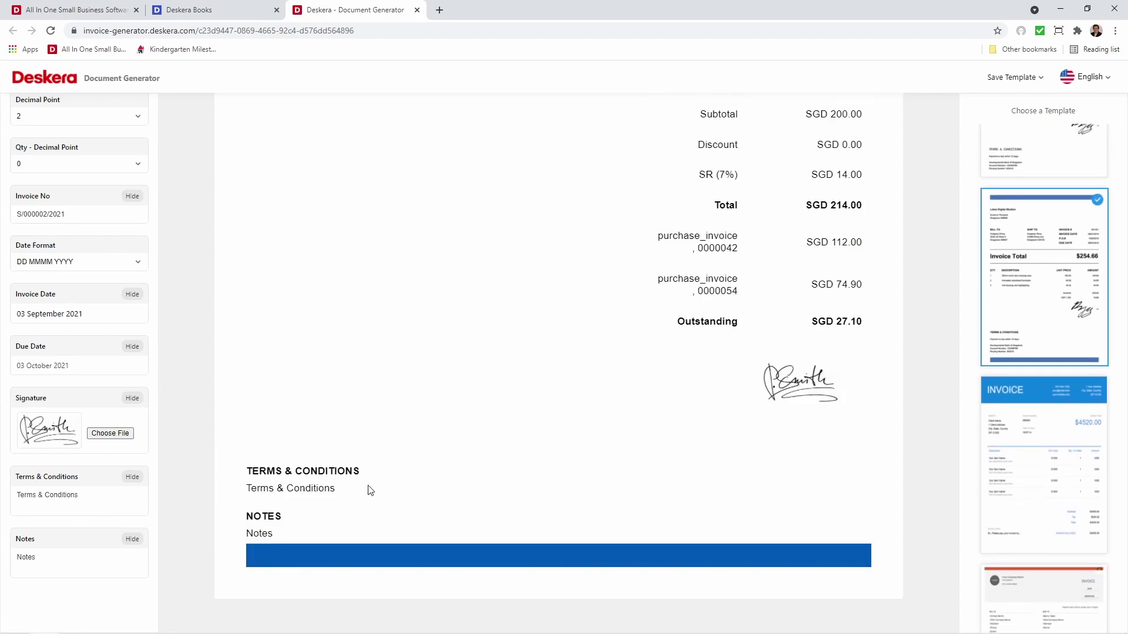
click(1021, 465)
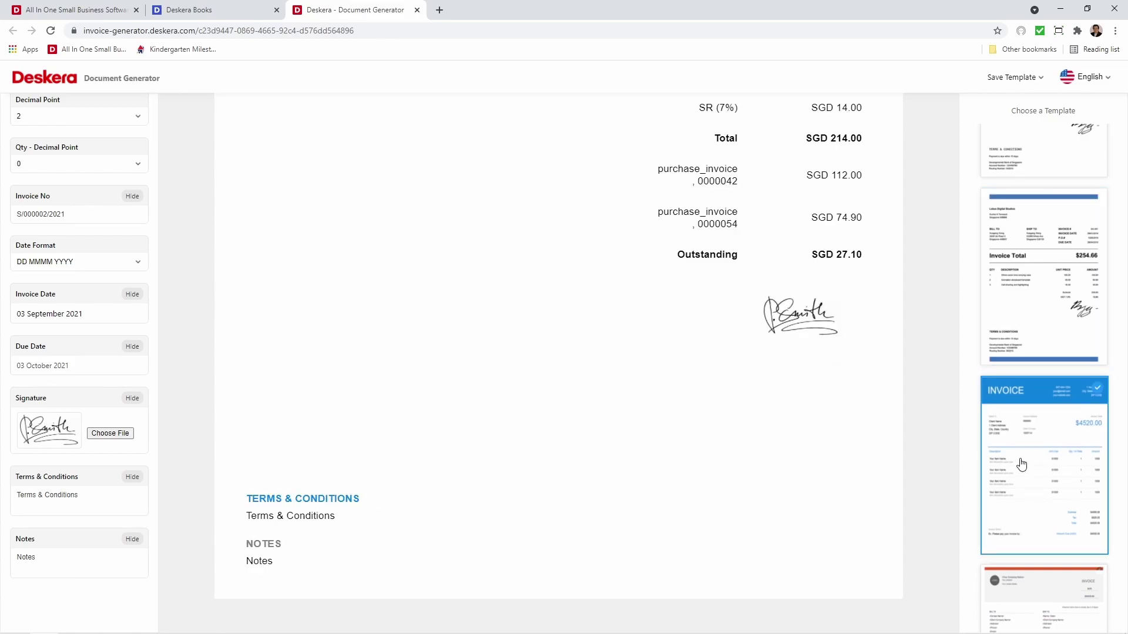
- Browse the other invoice templates and apply the one with the bold INVOICE heading, red table lines and "Thank you" footer
scroll(1025, 464, down, 4)
click(1032, 458)
scroll(1032, 458, up, 2)
scroll(1032, 459, down, 5)
scroll(1030, 461, up, 3)
click(1025, 424)
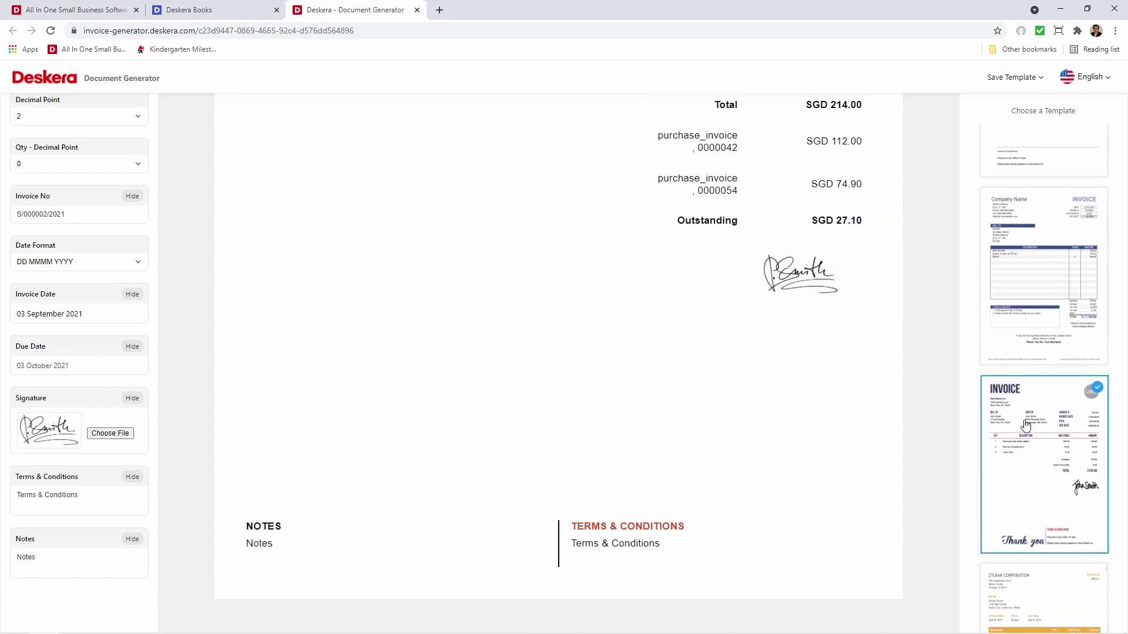
- Hide the Terms & Conditions and the Notes on the invoice
click(130, 477)
click(129, 513)
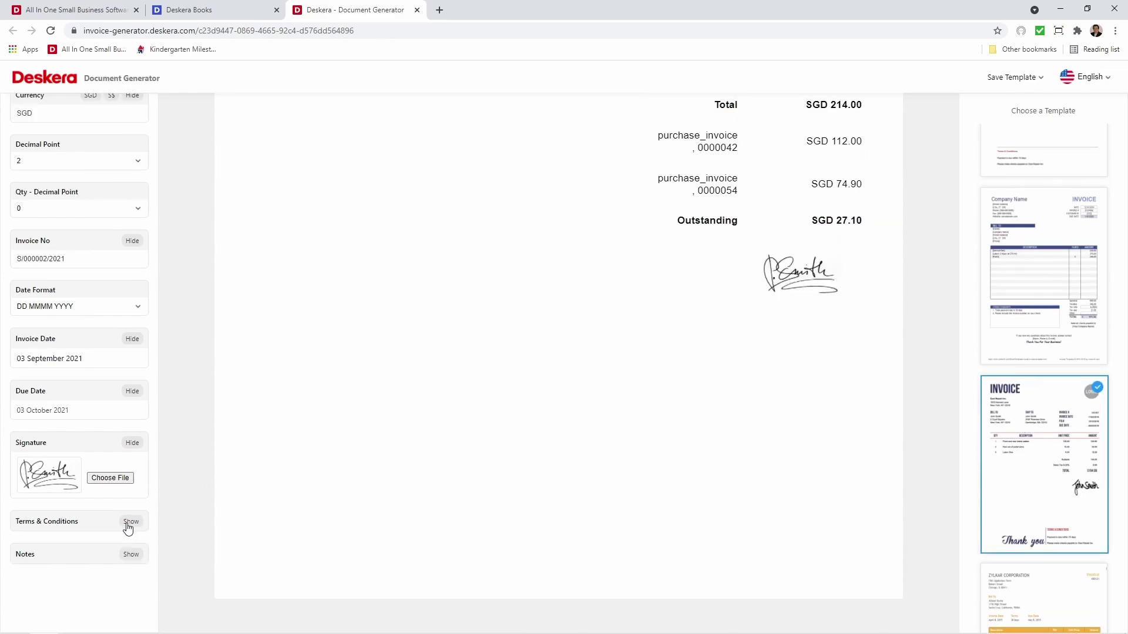
- In the invoice table settings, enable the SN. Number and Tax columns and disable the Description column and footer Discount
scroll(421, 436, up, 10)
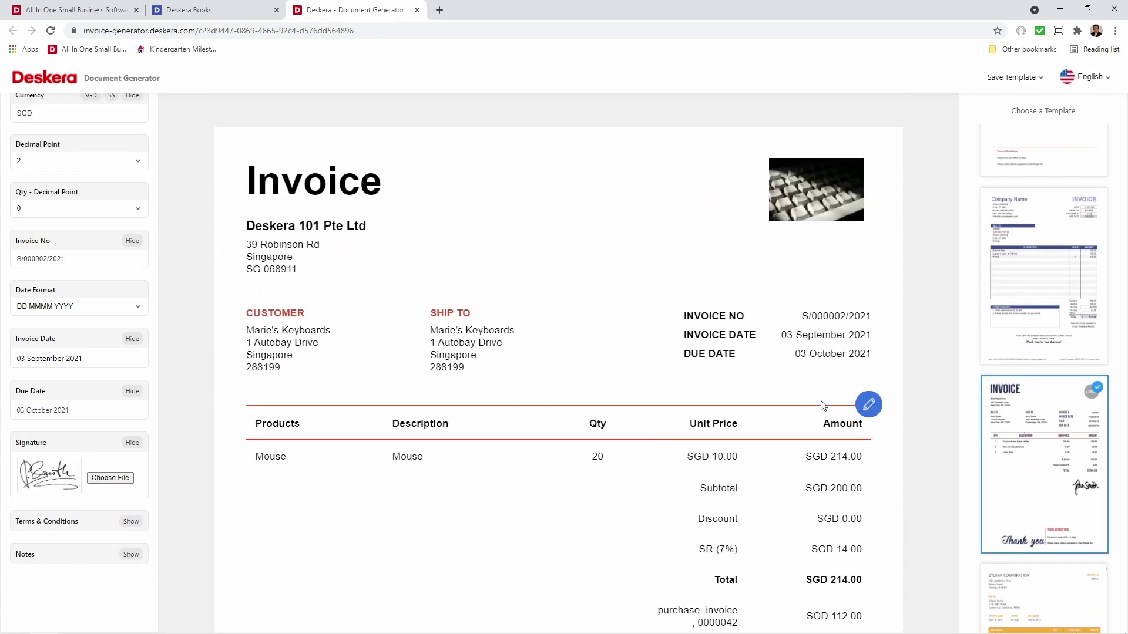
click(869, 405)
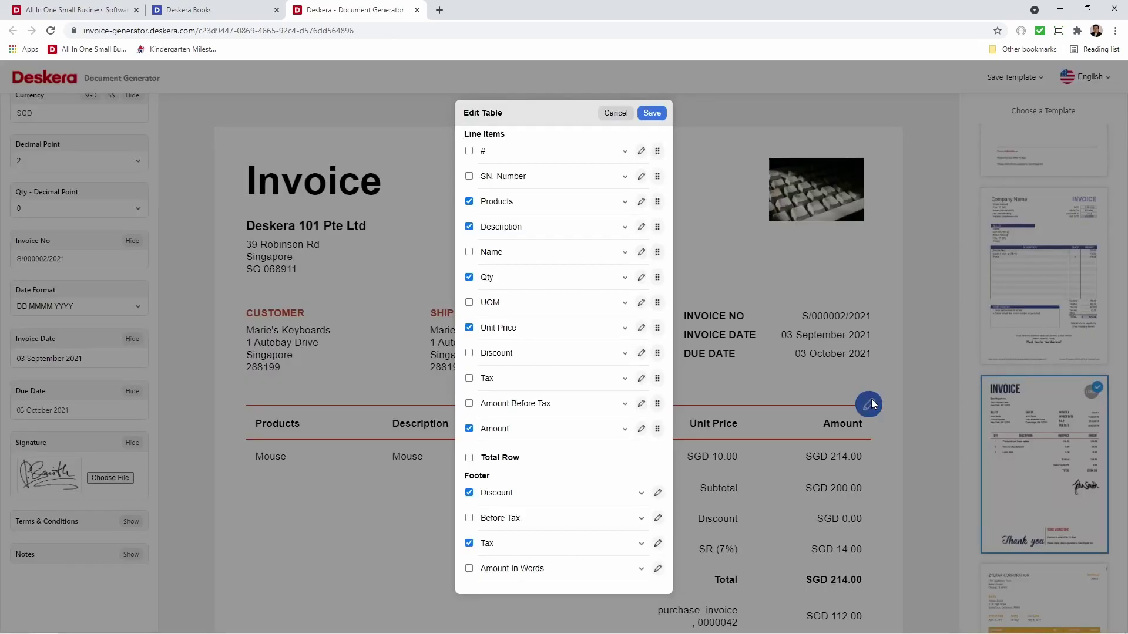
click(469, 177)
click(469, 228)
click(469, 492)
- Rename the Products column to Items, change the Description label to Notes, and save the table settings
click(642, 202)
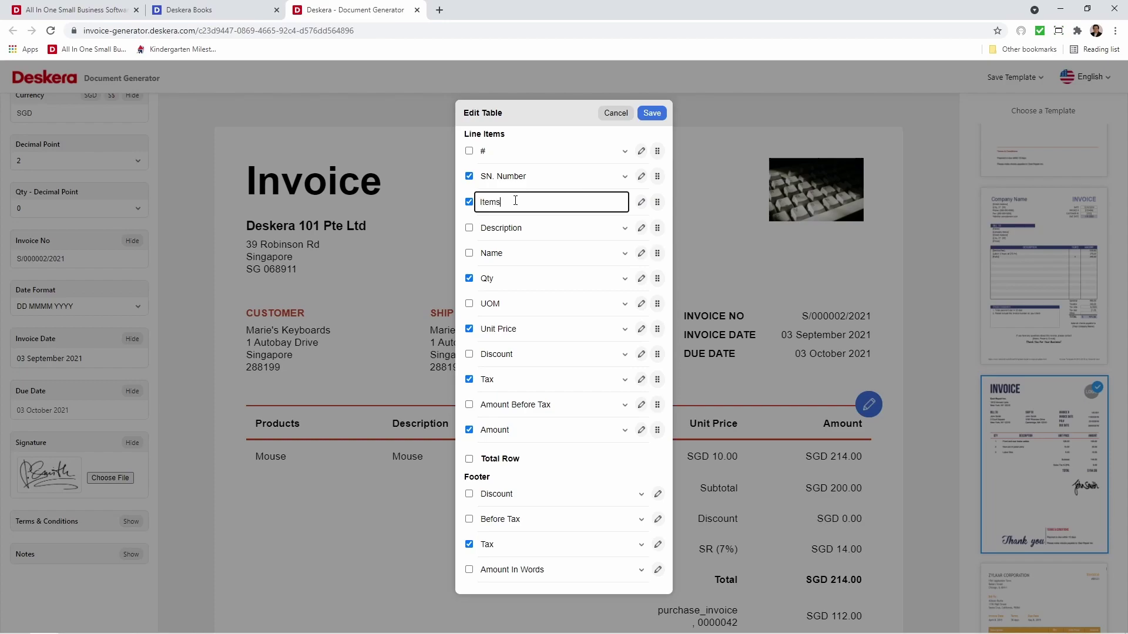
click(530, 226)
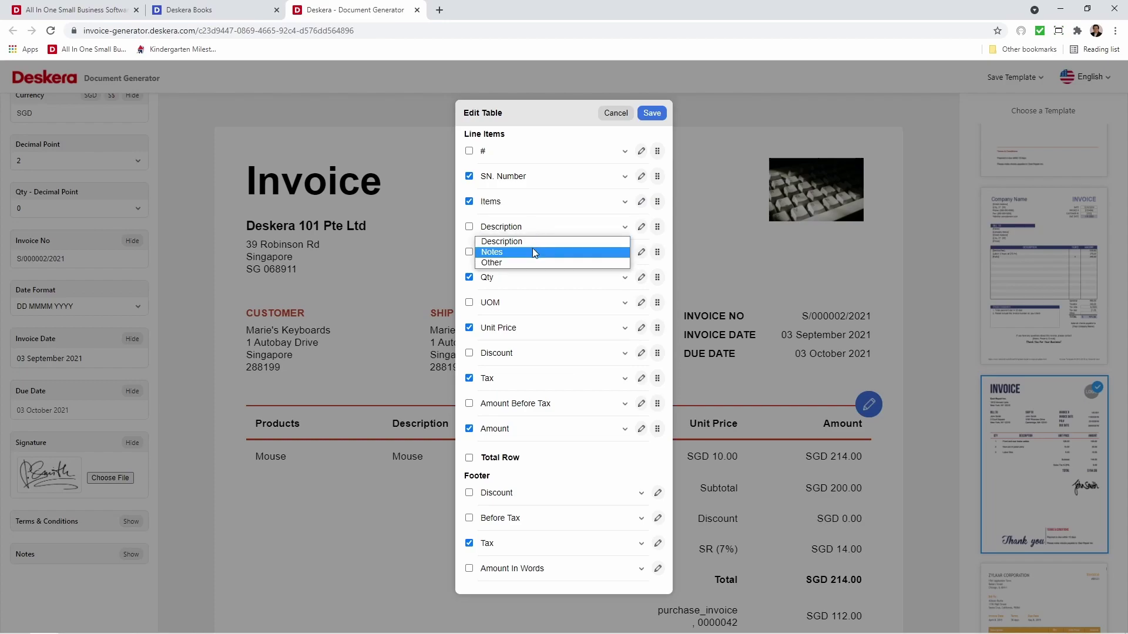
click(528, 252)
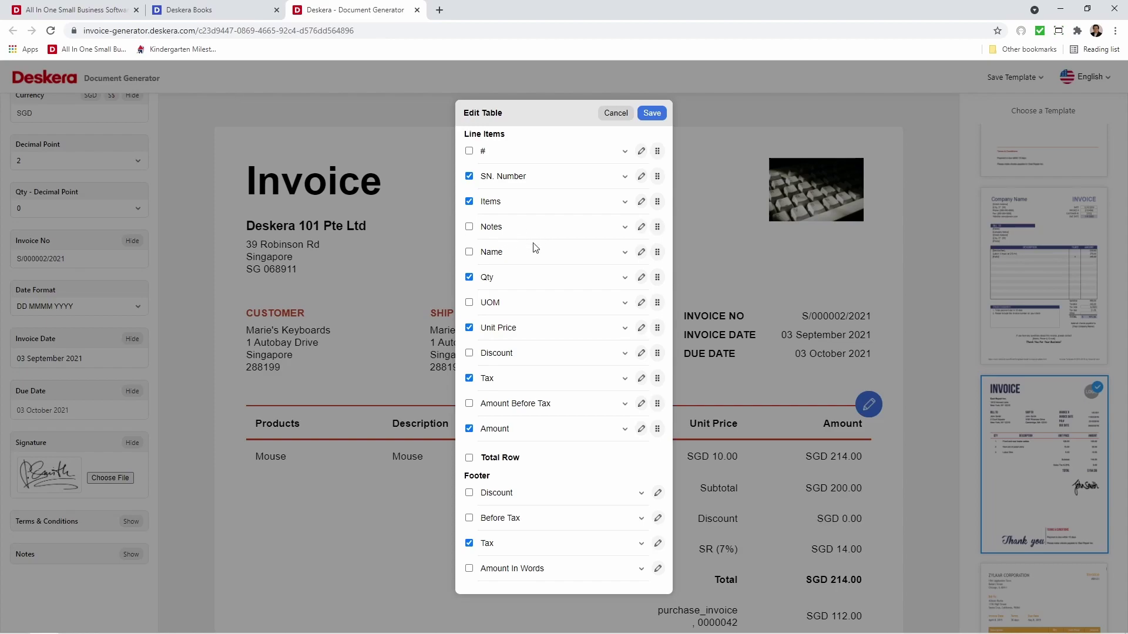
click(651, 113)
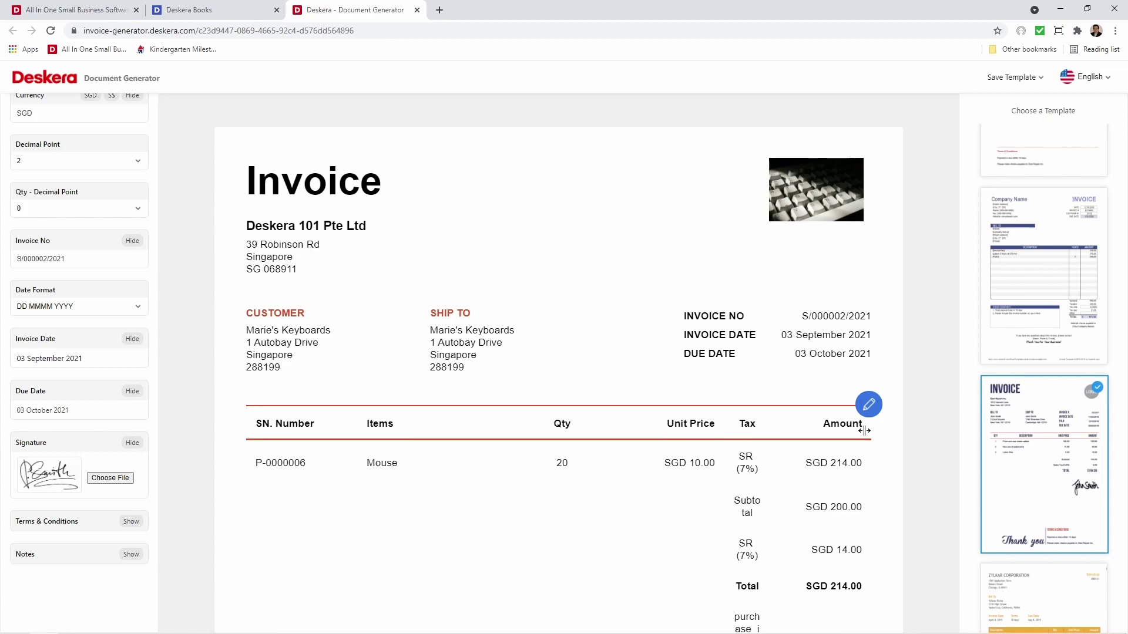
- Try the invoice in Indonesian, Chinese, Hindi and Italian, and set the language back to English
click(1087, 81)
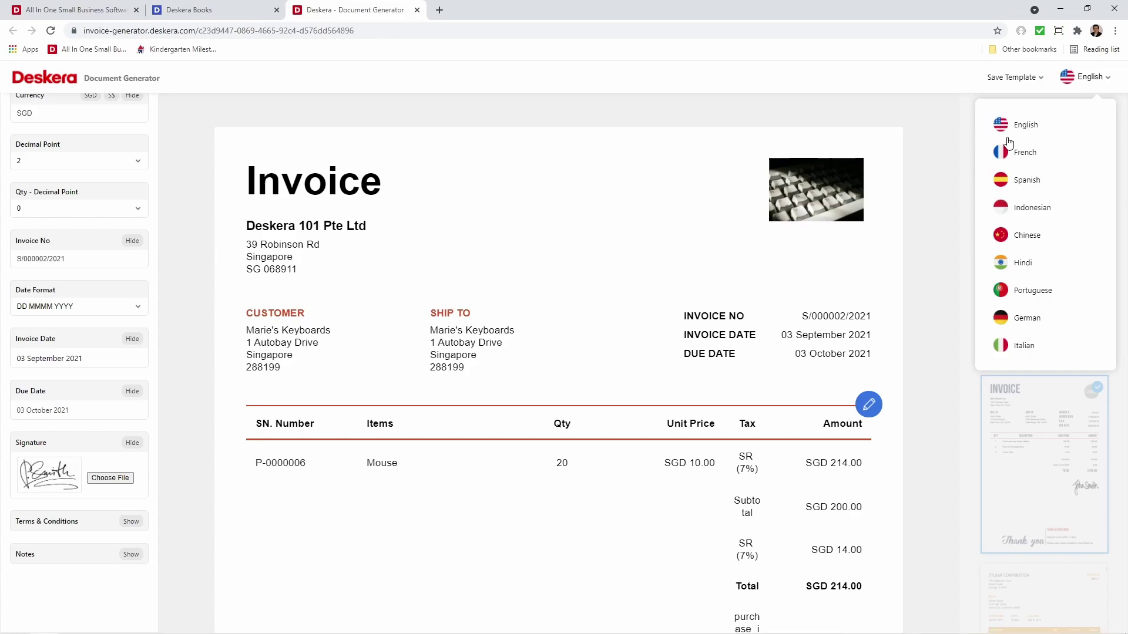
click(1021, 210)
click(1097, 77)
click(1034, 234)
click(1081, 95)
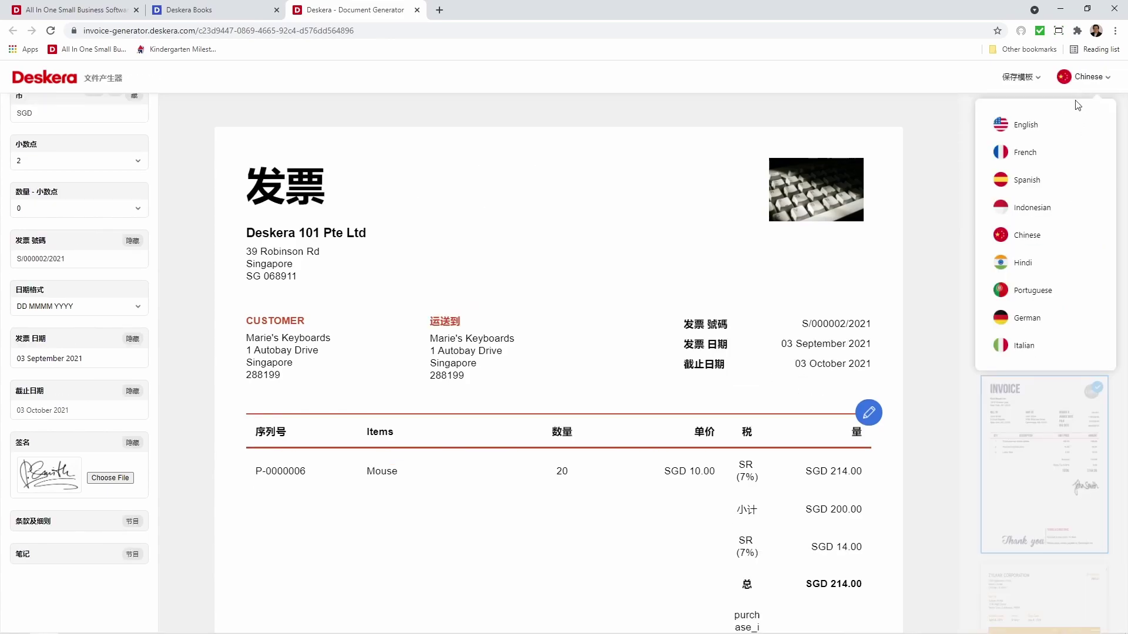
click(1022, 264)
click(1107, 82)
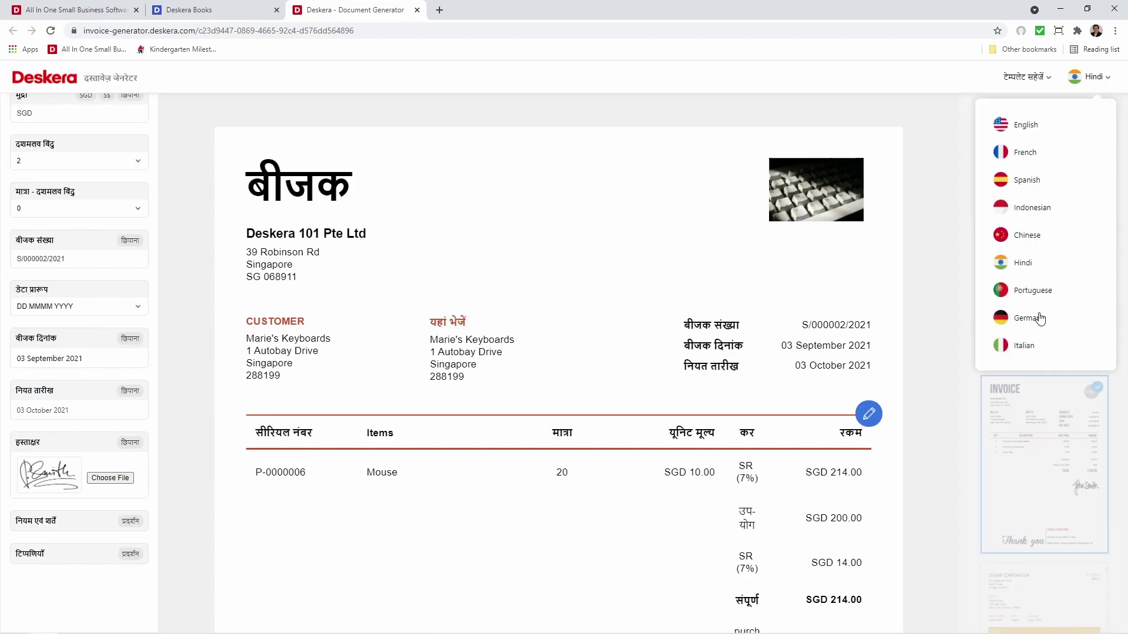
click(1024, 347)
click(1091, 83)
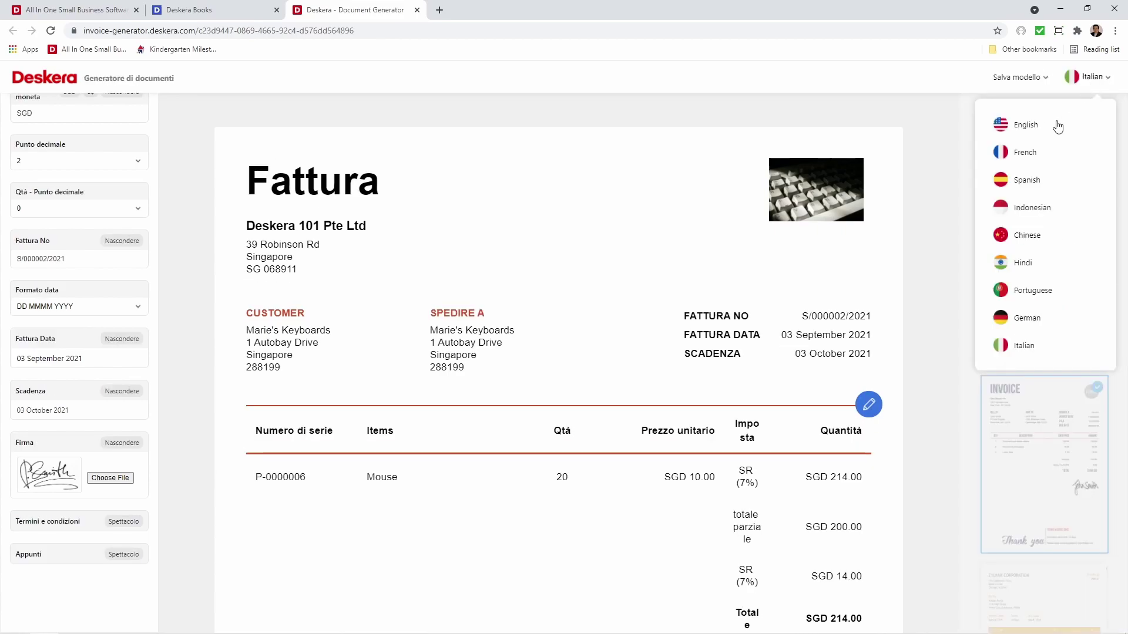
click(1025, 125)
- Save the customised invoice design as a new template named "Keyboard Template"
click(1029, 83)
click(991, 135)
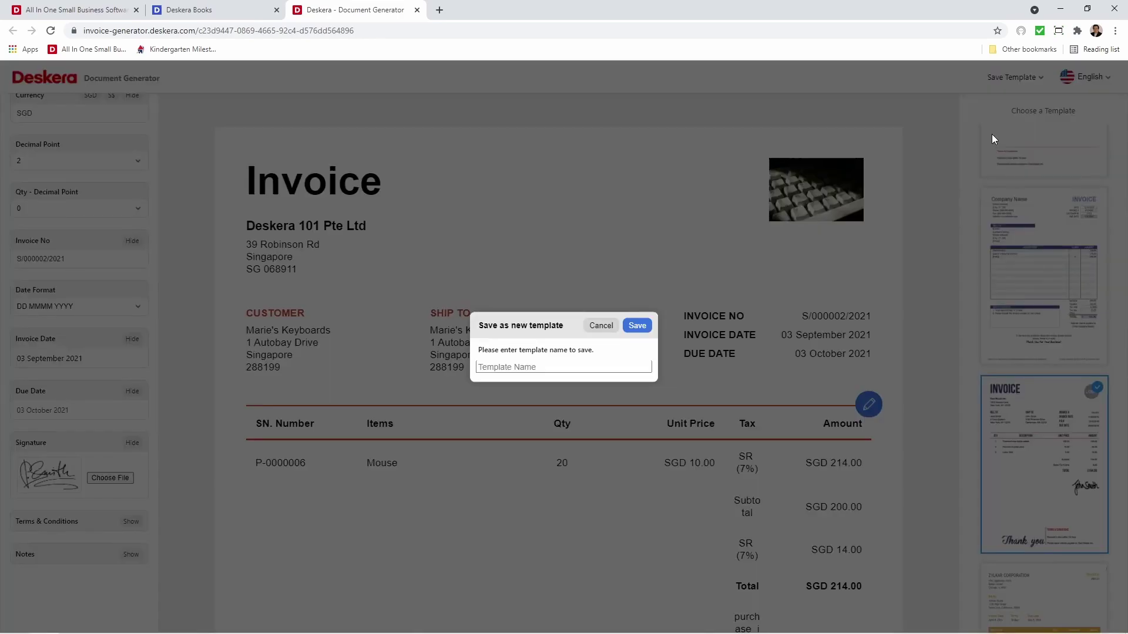
click(526, 367)
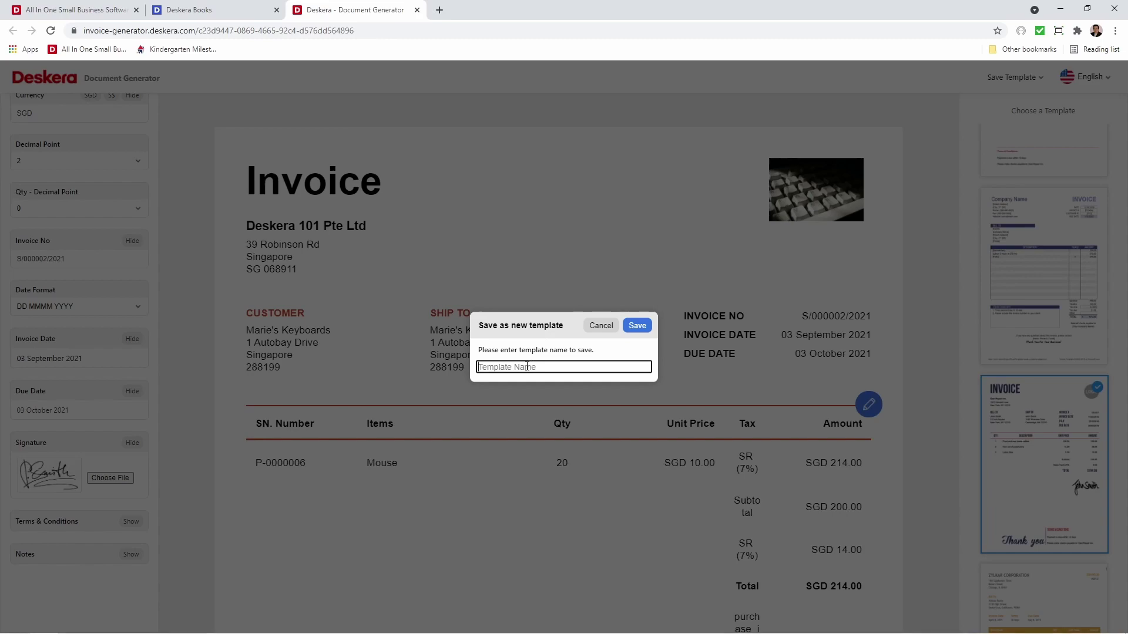
text(Keyboard Template)
click(634, 327)
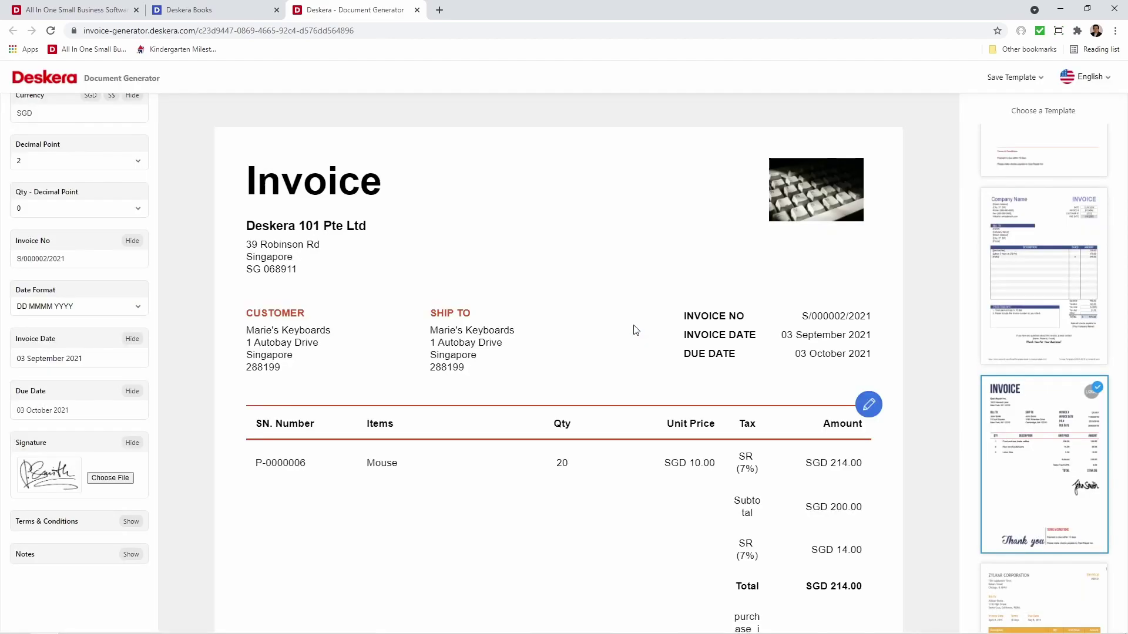
click(1011, 77)
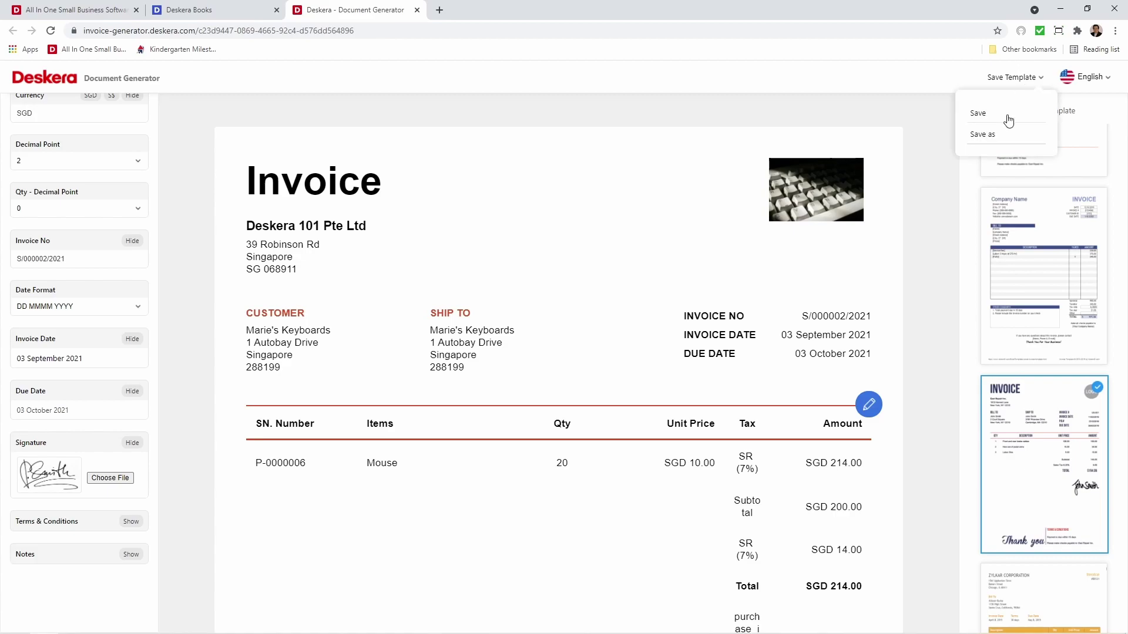
click(1001, 131)
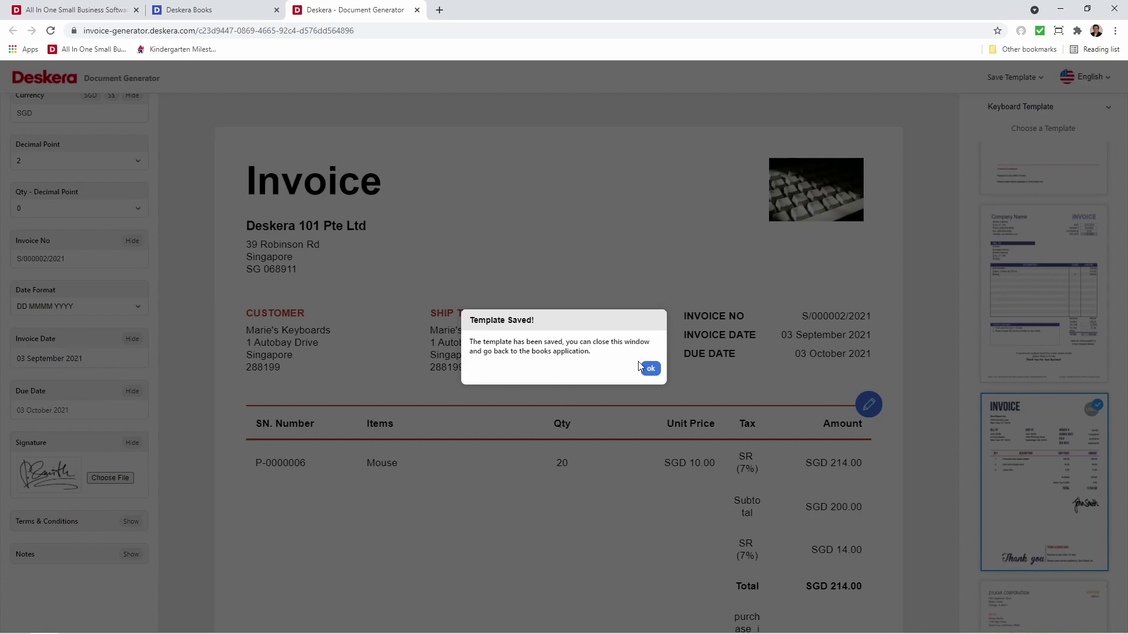
click(650, 370)
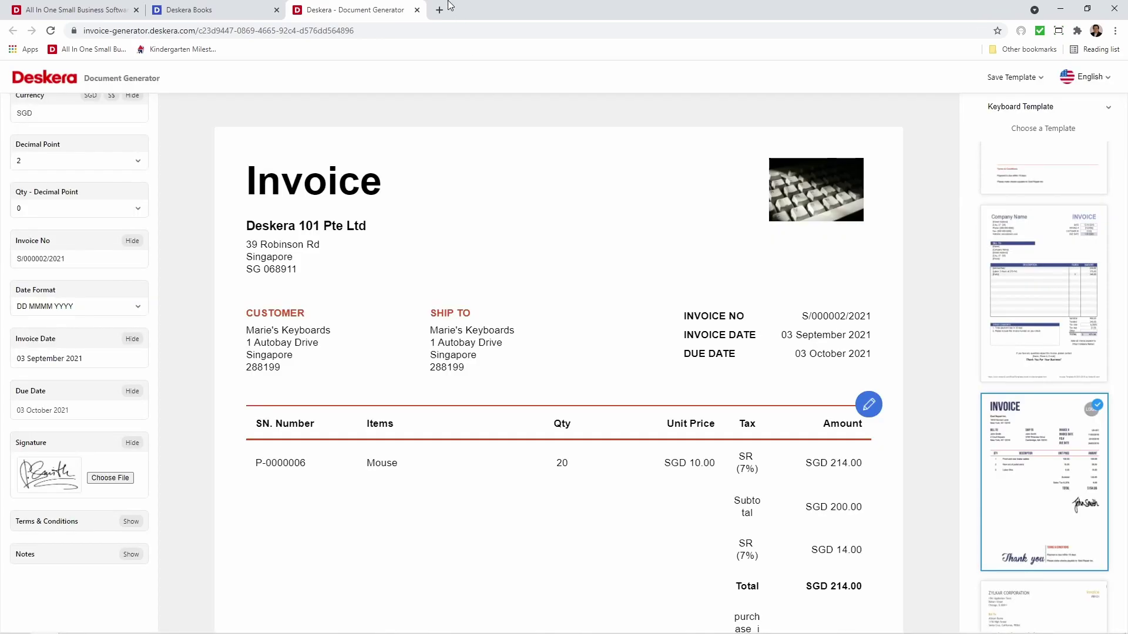
- Close the document generator, preview the print of the Marie's Keyboards invoice with Keyboard Template in Deskera Books, and close the preview
click(417, 10)
click(607, 100)
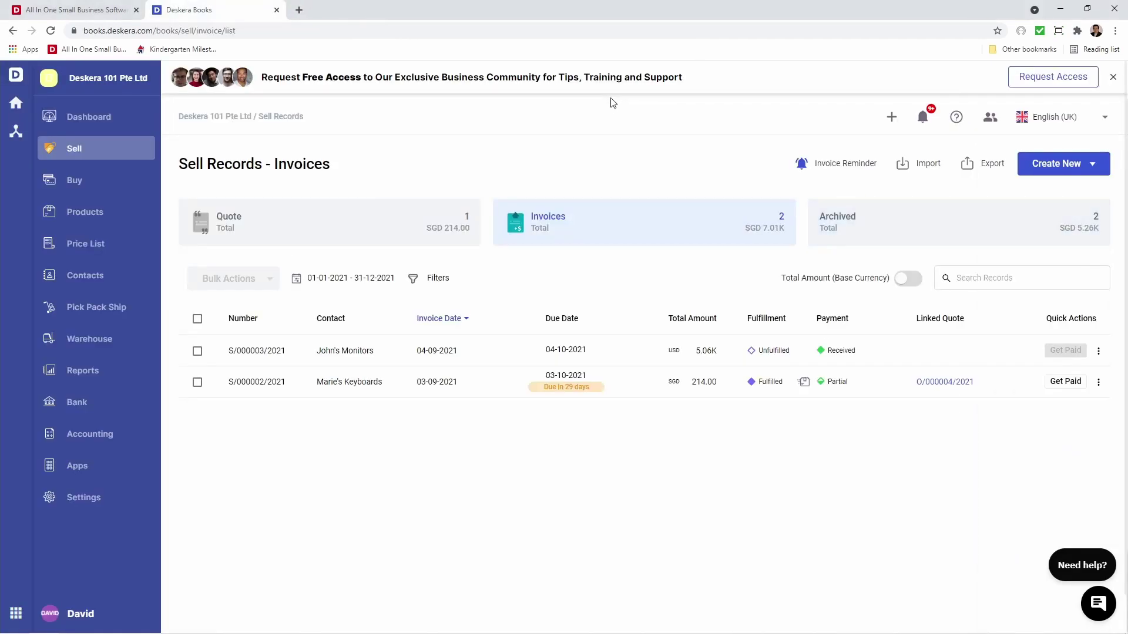
click(1098, 383)
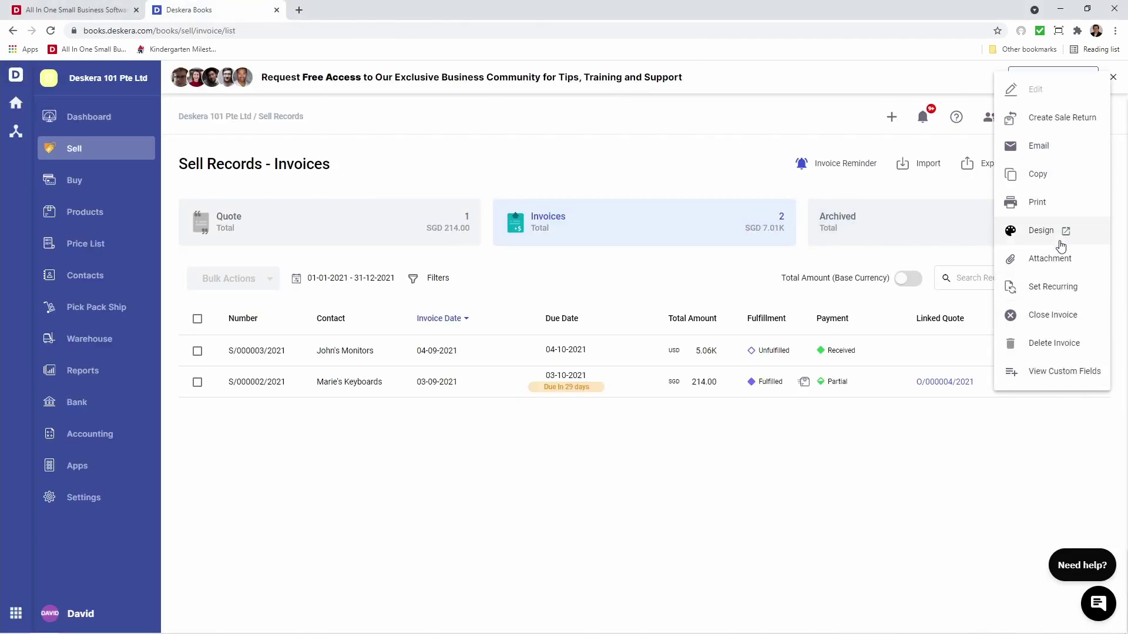
click(1061, 209)
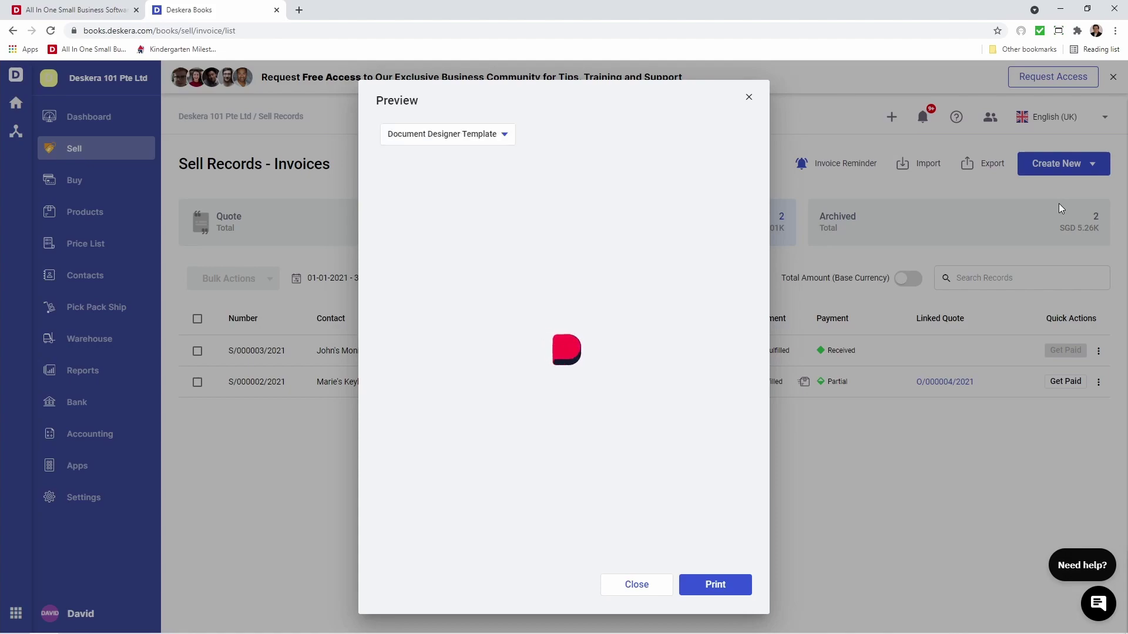
click(470, 139)
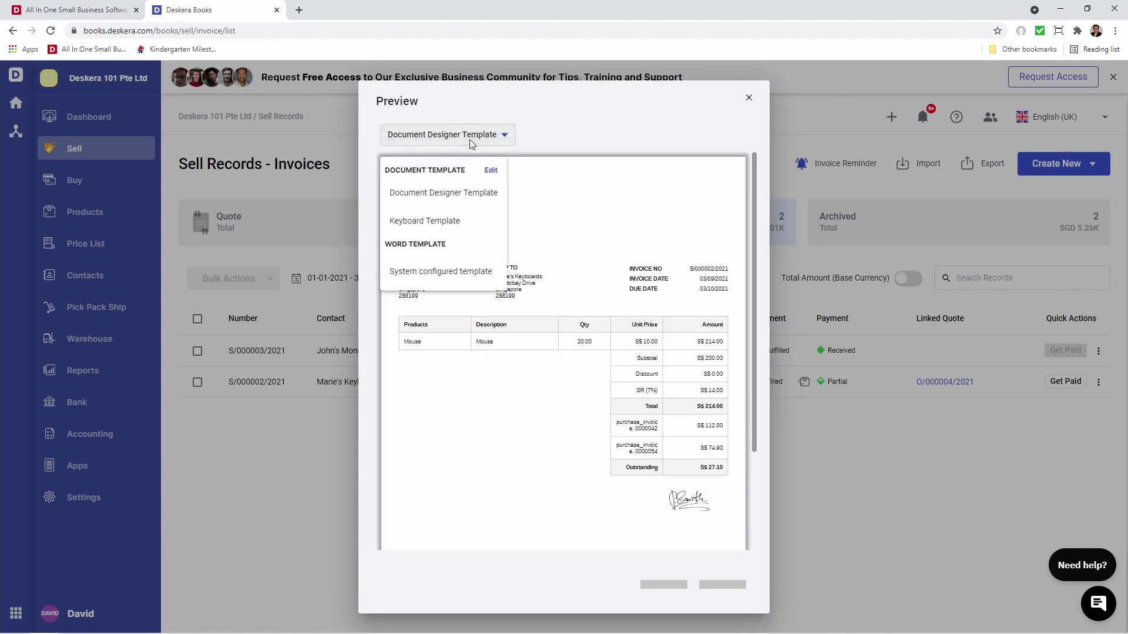
click(447, 230)
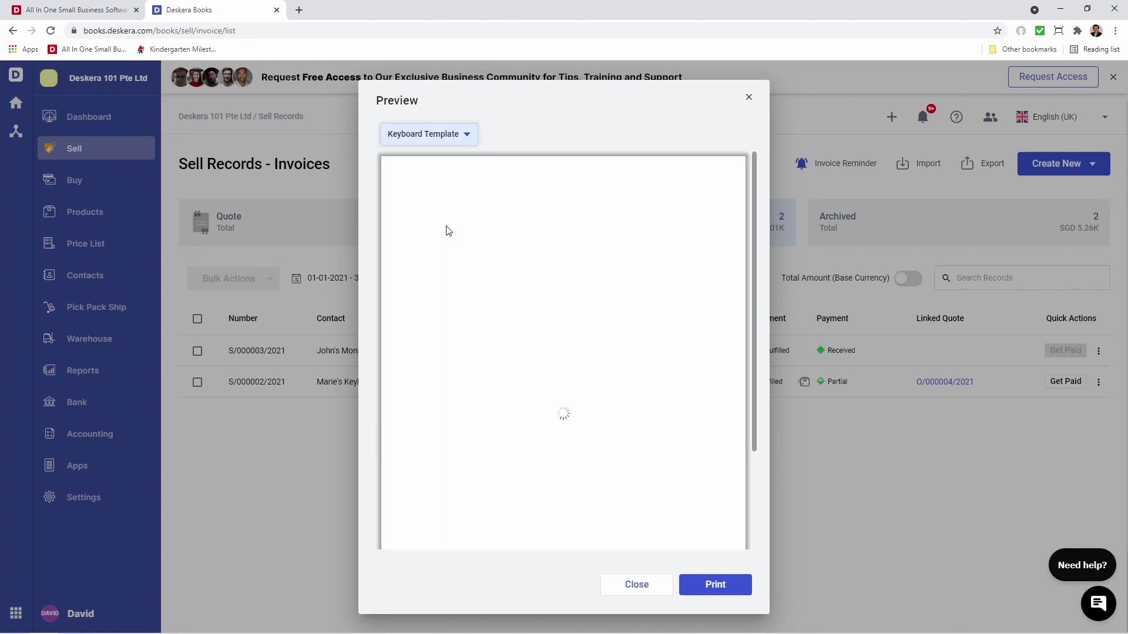
scroll(454, 228, down, 3)
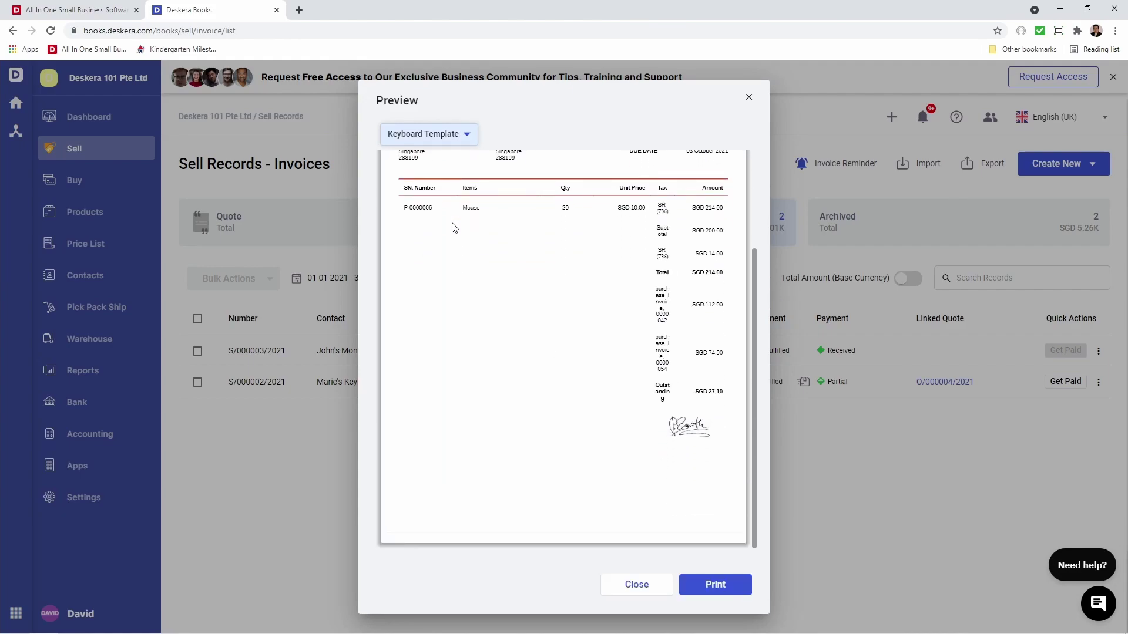
scroll(455, 227, up, 3)
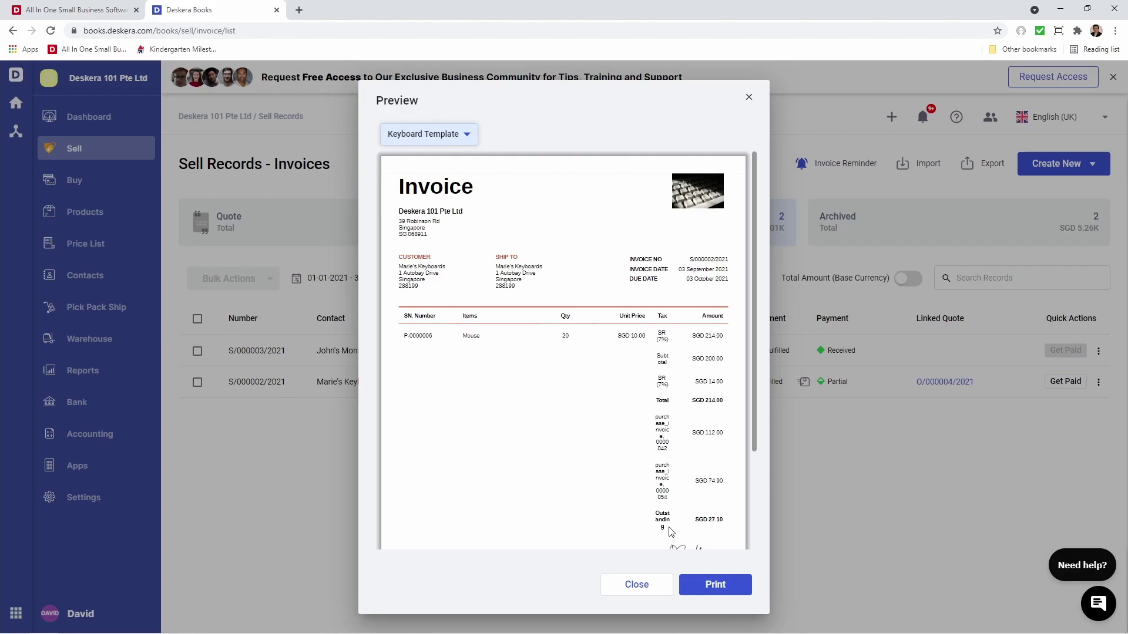
click(637, 585)
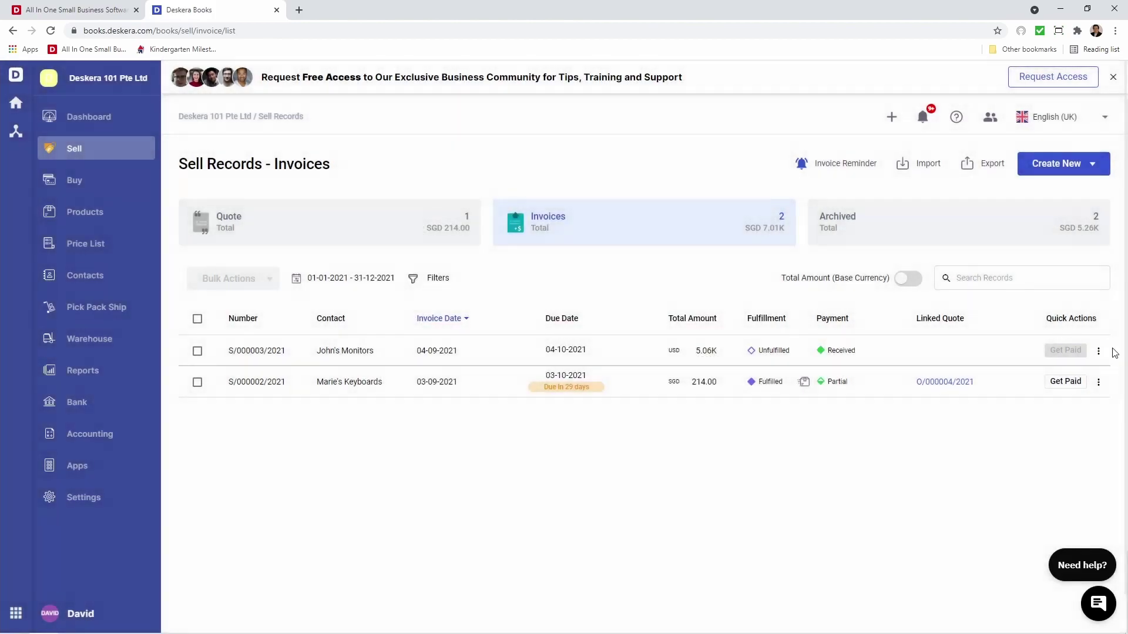
- Open the Marie's Keyboards invoice in the document designer and widen the Tax column so its labels fit
click(1098, 382)
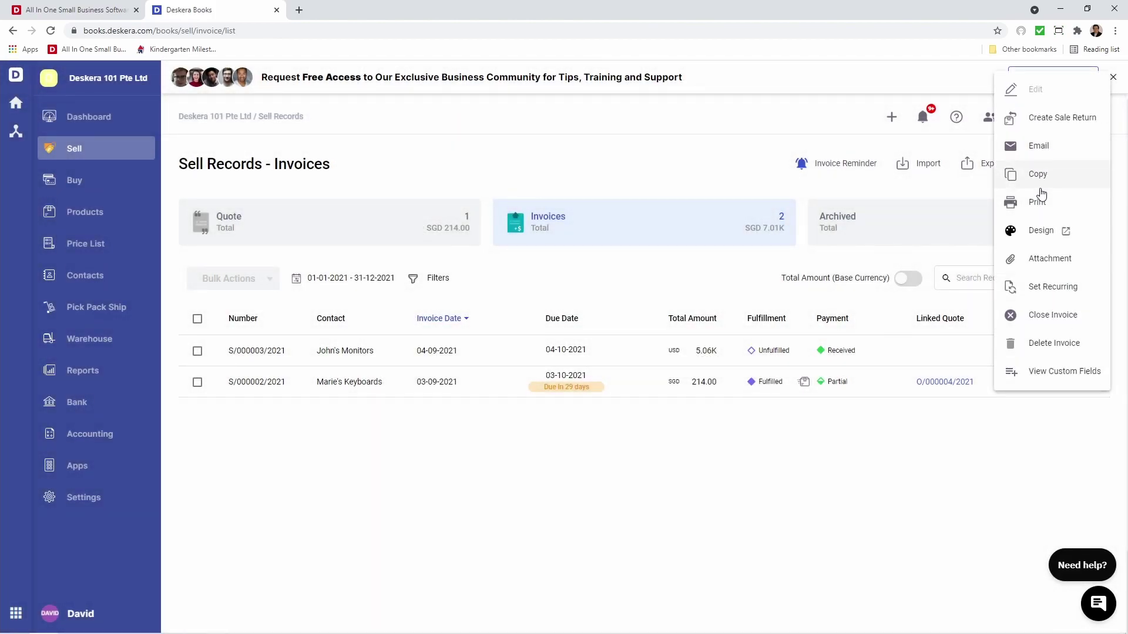
click(1040, 230)
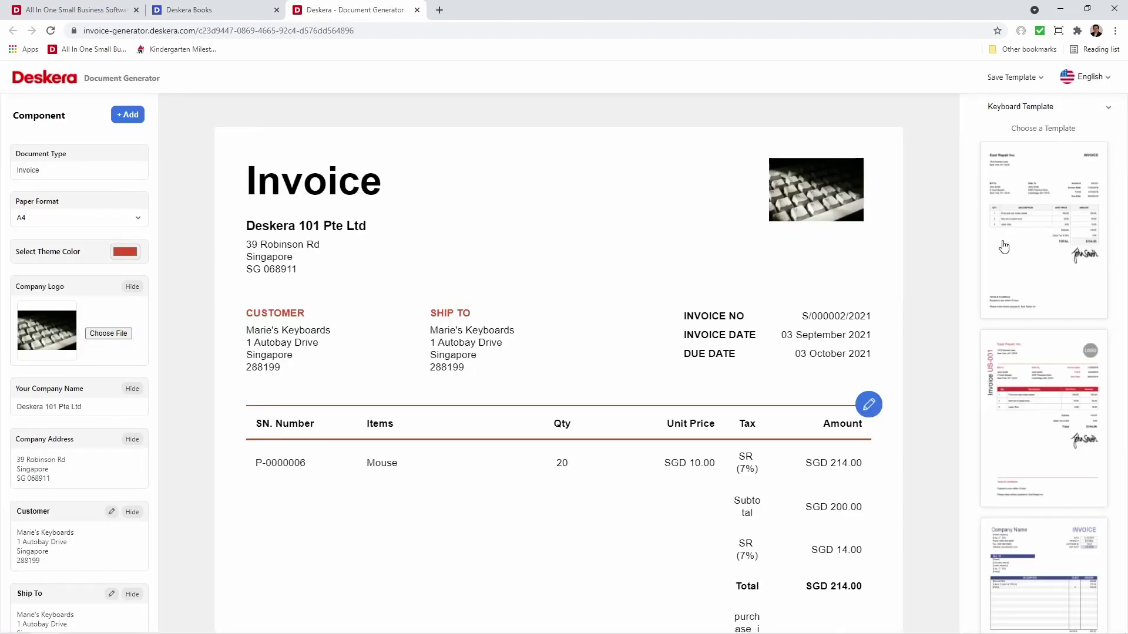
scroll(783, 353, down, 4)
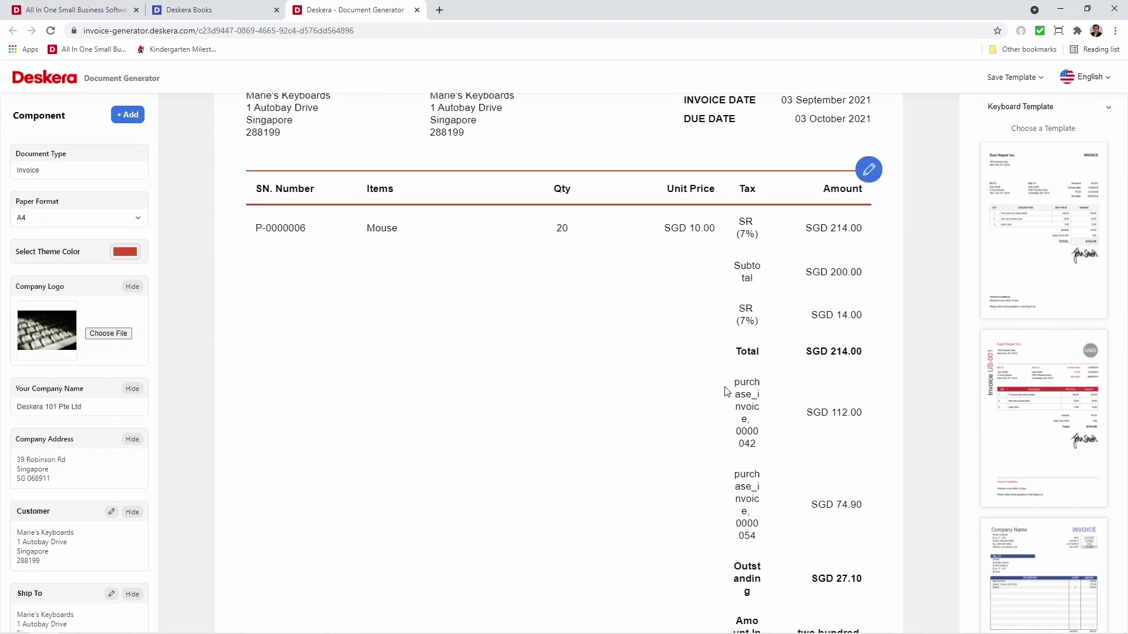
scroll(728, 382, down, 4)
scroll(726, 432, up, 5)
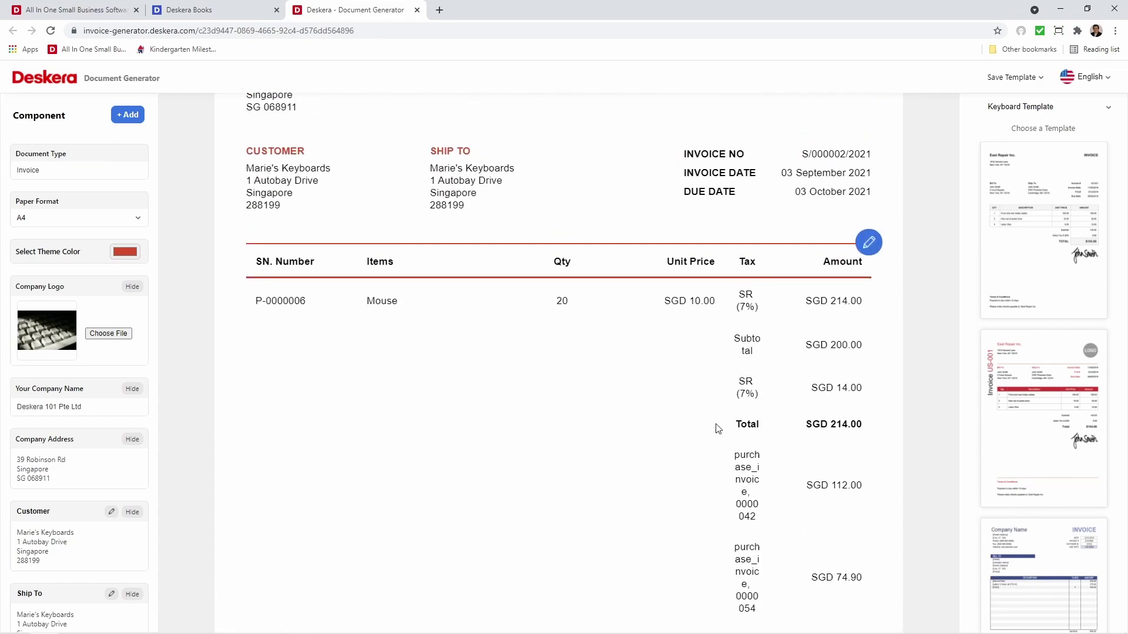
drag(767, 266, 781, 263)
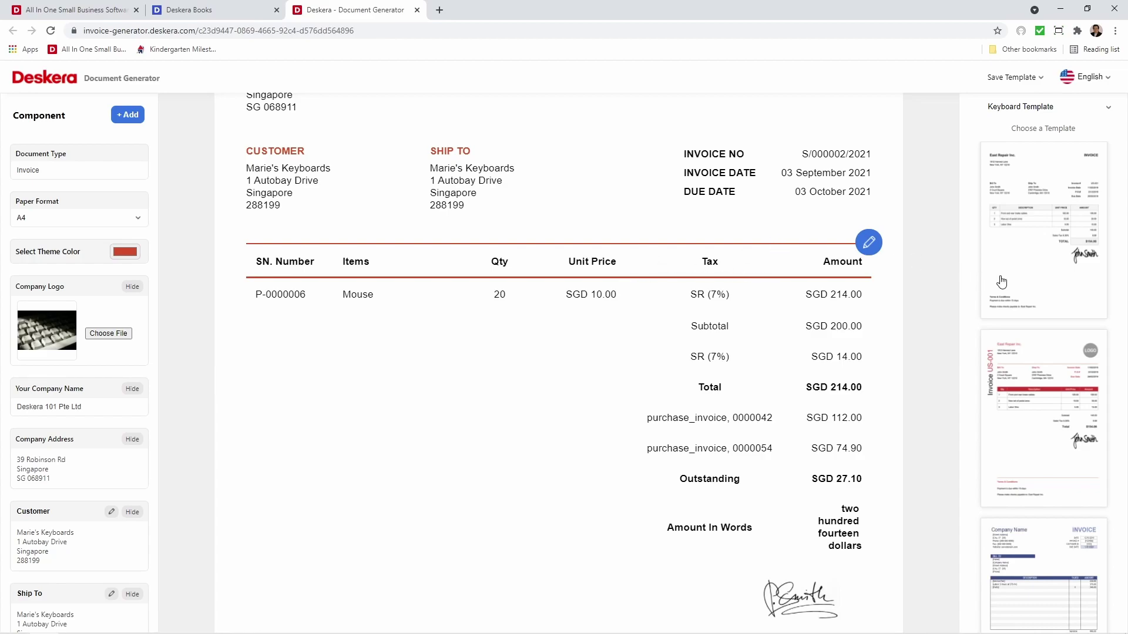
- Apply the first template with the black theme and grey gridded table, and narrow the Items column slightly
scroll(1017, 257, down, 7)
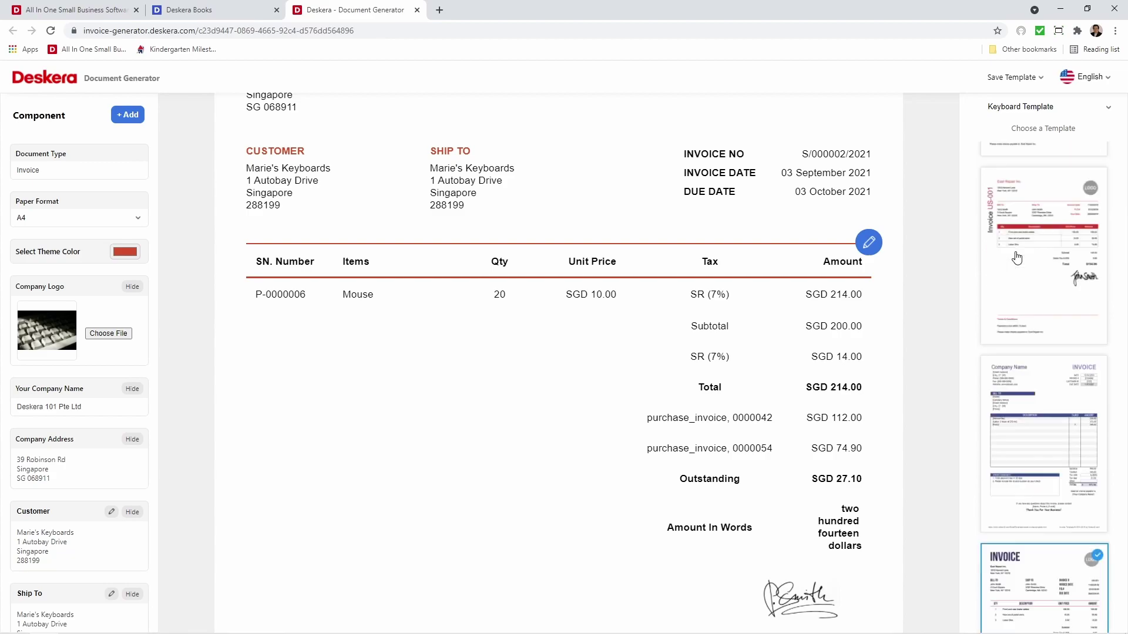
scroll(1028, 357, up, 5)
scroll(1028, 357, up, 2)
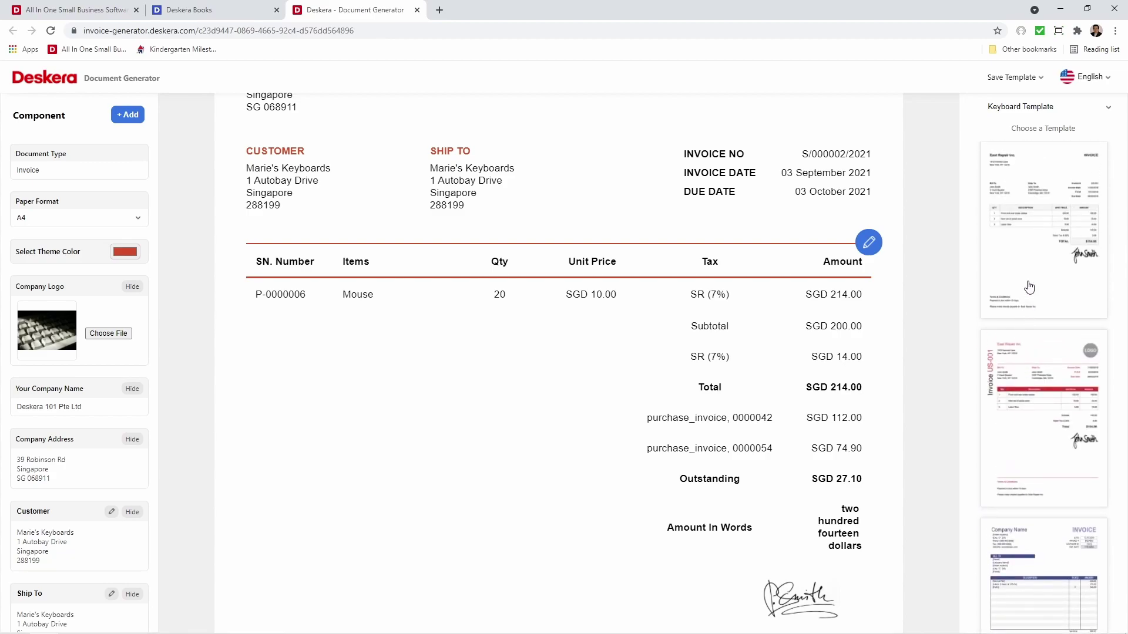
click(1026, 252)
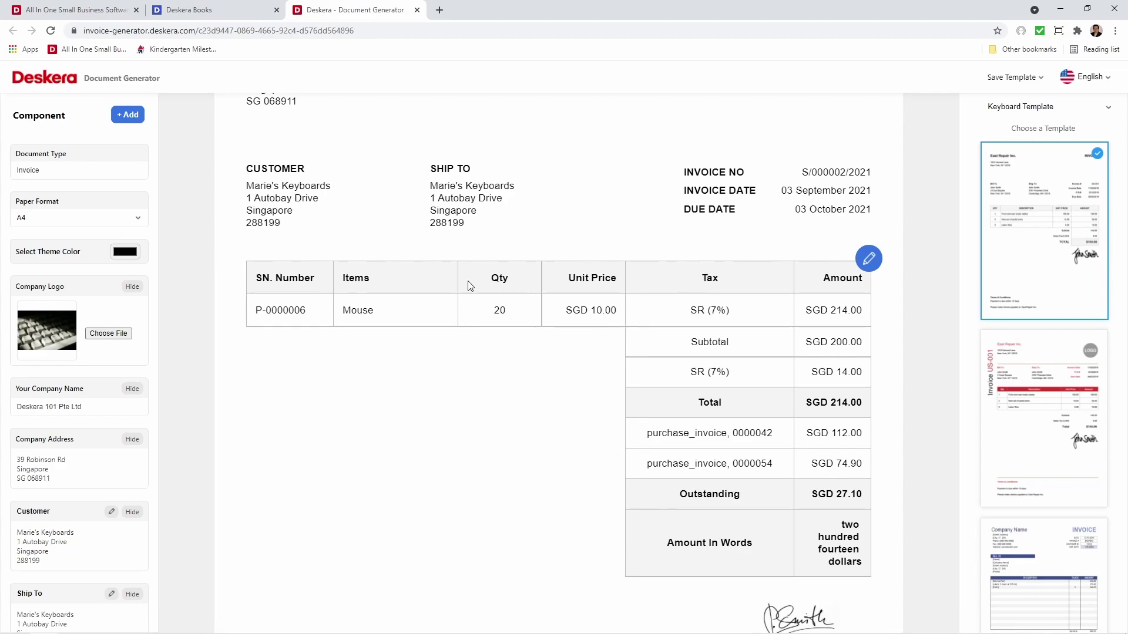
drag(454, 276, 448, 279)
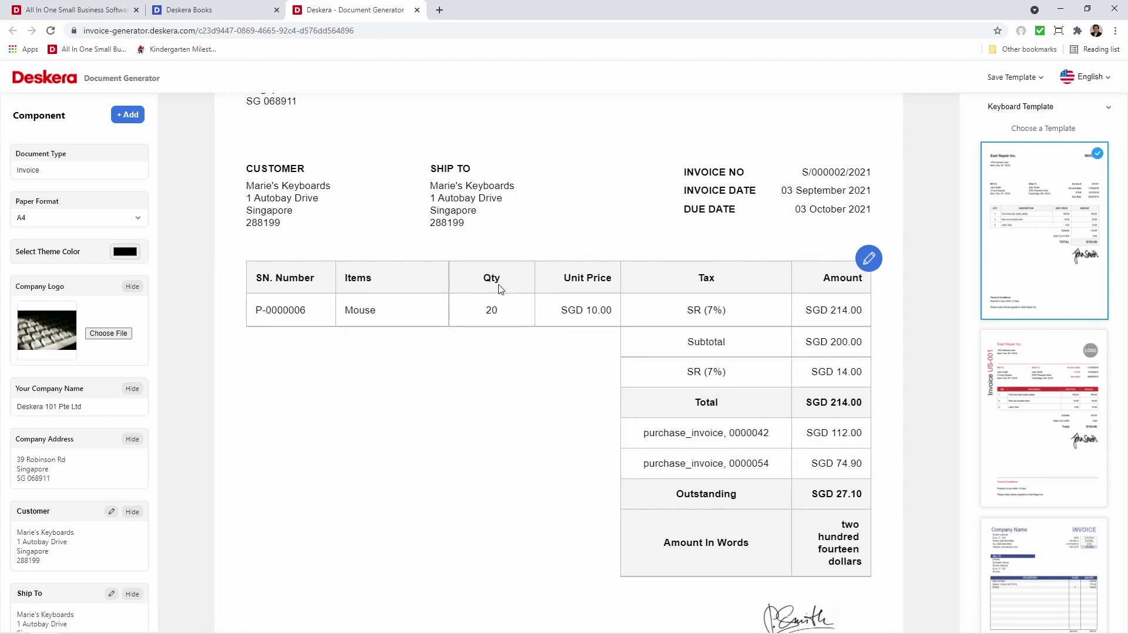
- Narrow the Qty, Unit Price and Tax columns of the invoice's item table slightly
drag(526, 278, 515, 278)
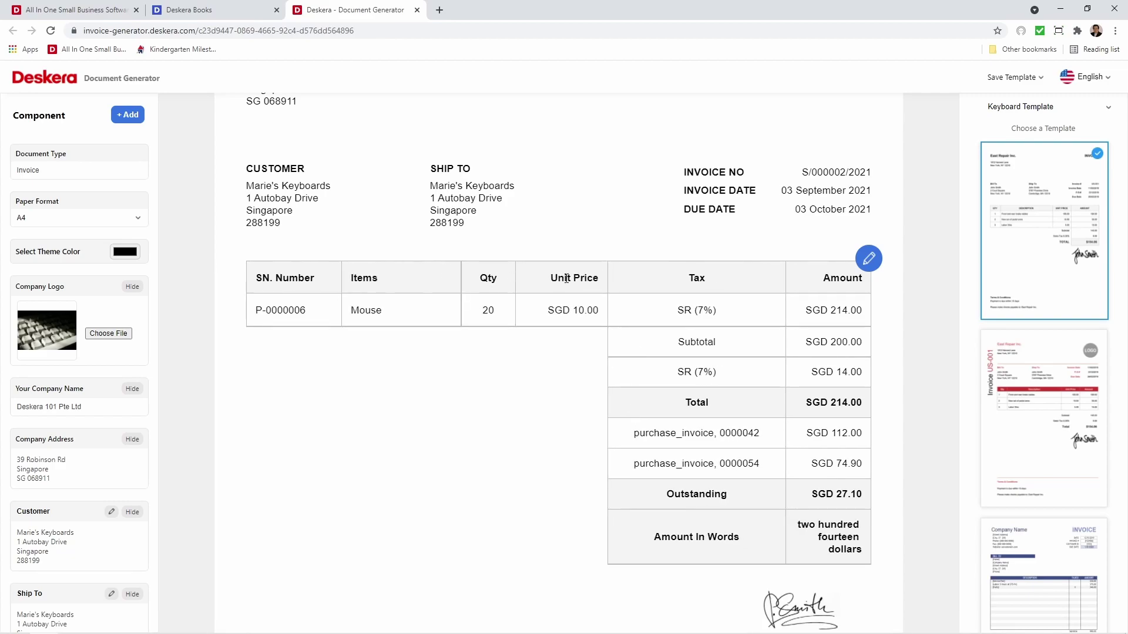
drag(600, 275, 585, 282)
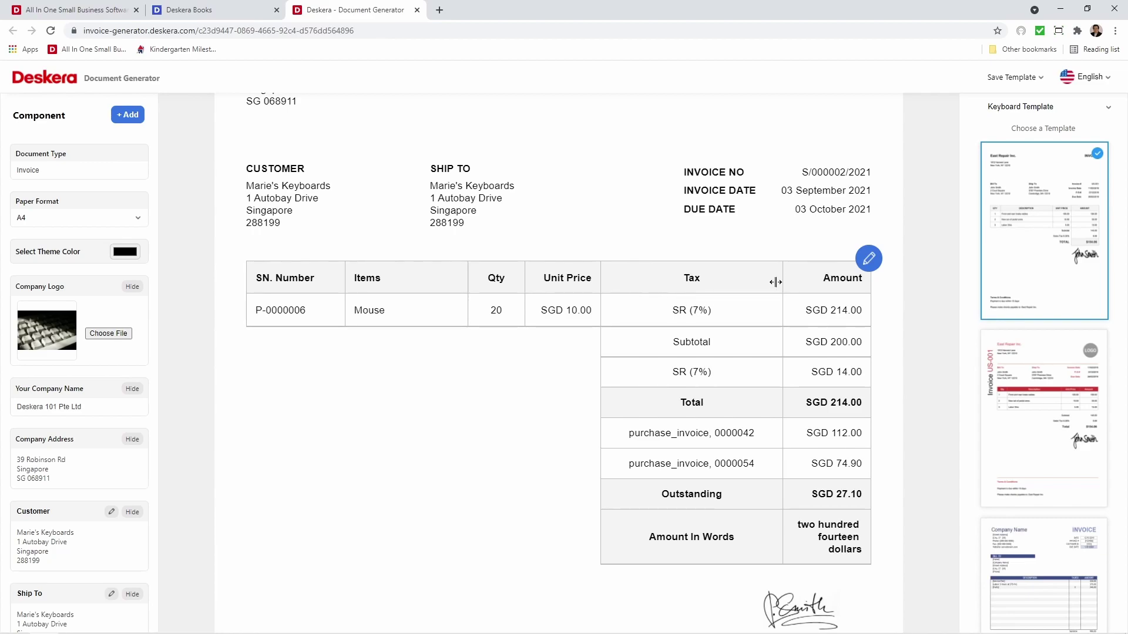
drag(775, 281, 777, 282)
- Apply the template with red theme lines and a "Thank you" footer, and save the design under the name "Keyboard Template"
scroll(1011, 318, down, 6)
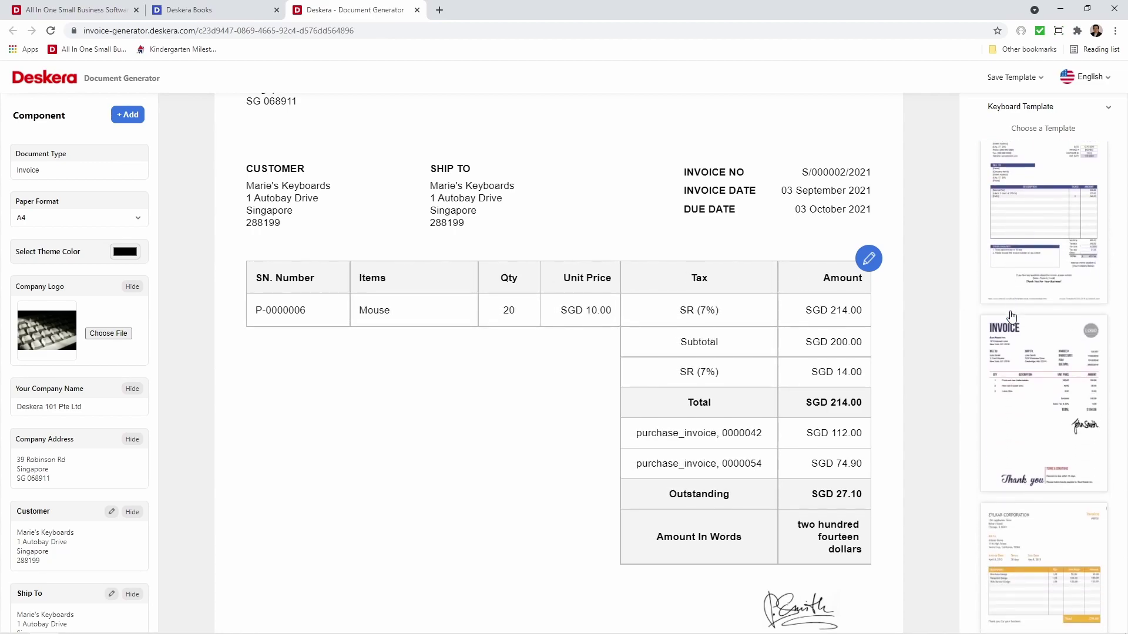
click(1015, 348)
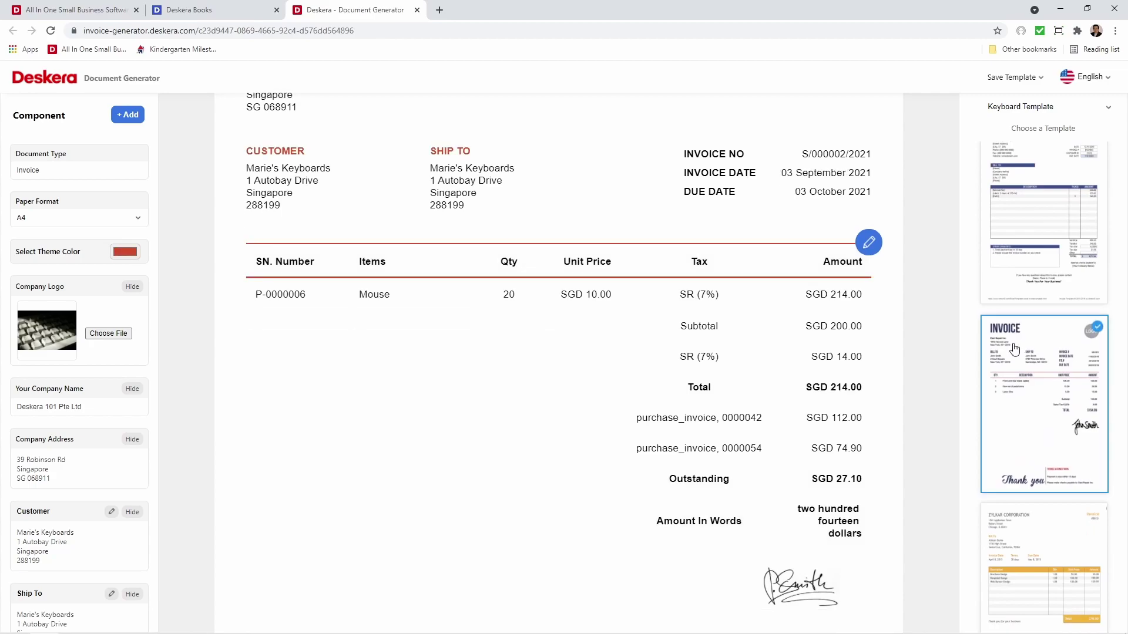
click(1040, 82)
click(999, 118)
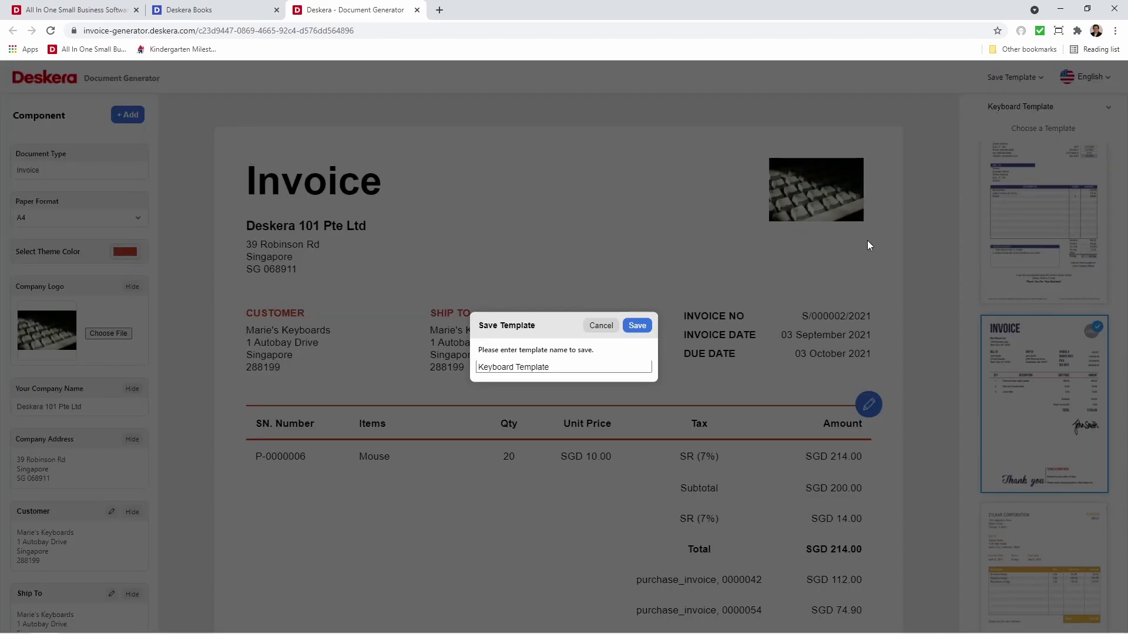
click(637, 326)
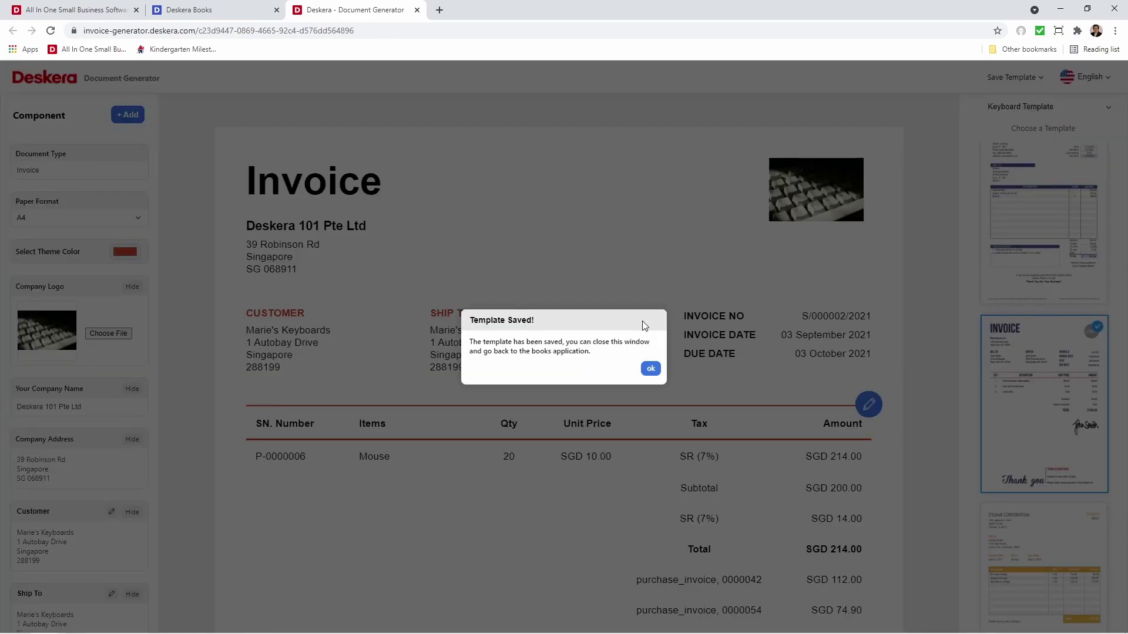
click(651, 368)
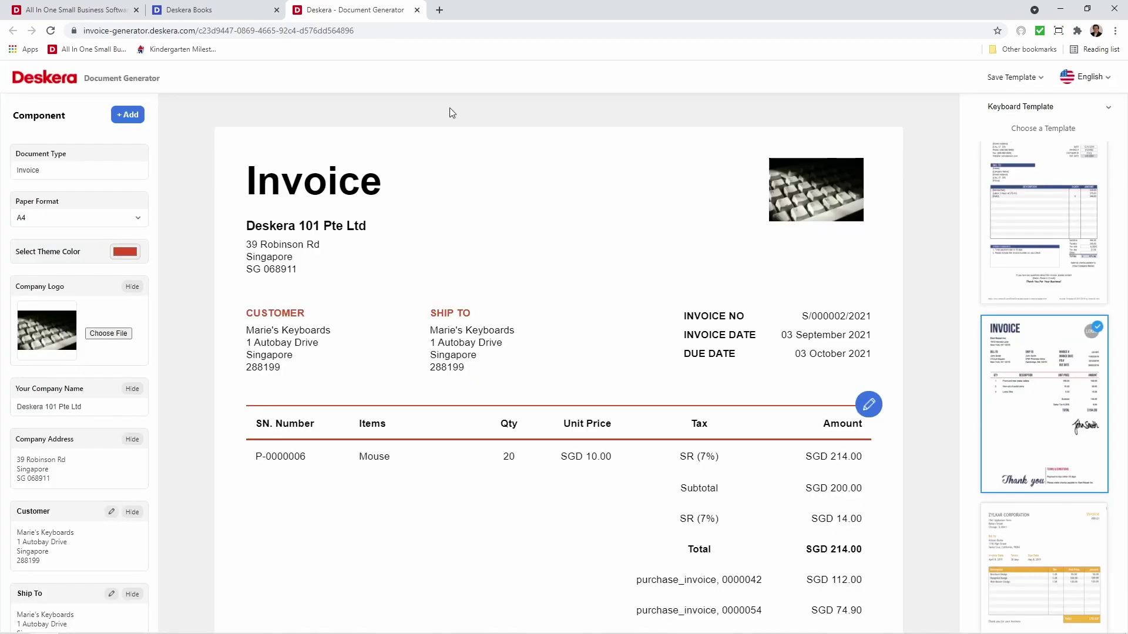
- Leave the document generator, preview the print of the Marie's Keyboards invoice in Deskera Books using the updated Keyboard Template, and close the preview
click(417, 10)
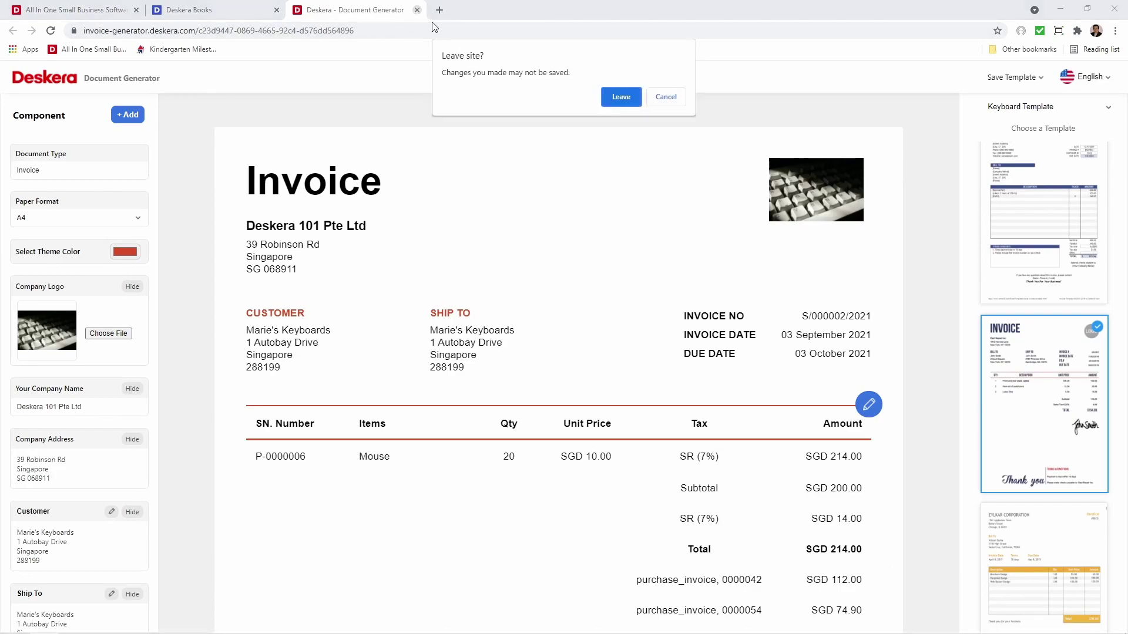
click(615, 93)
click(1098, 381)
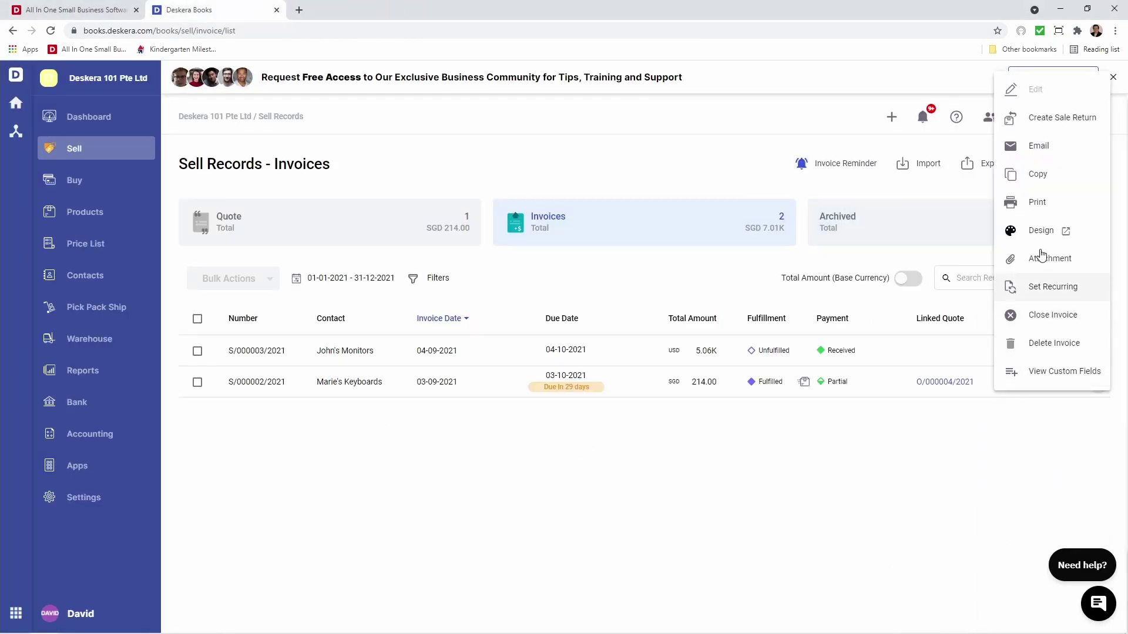
click(1039, 210)
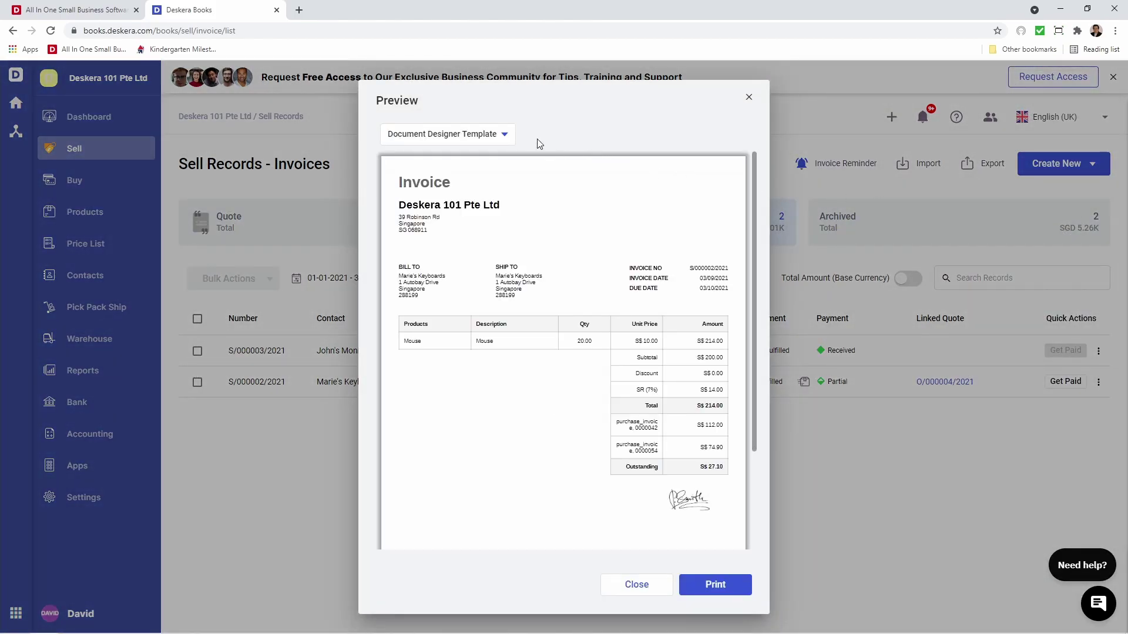
click(503, 134)
click(480, 219)
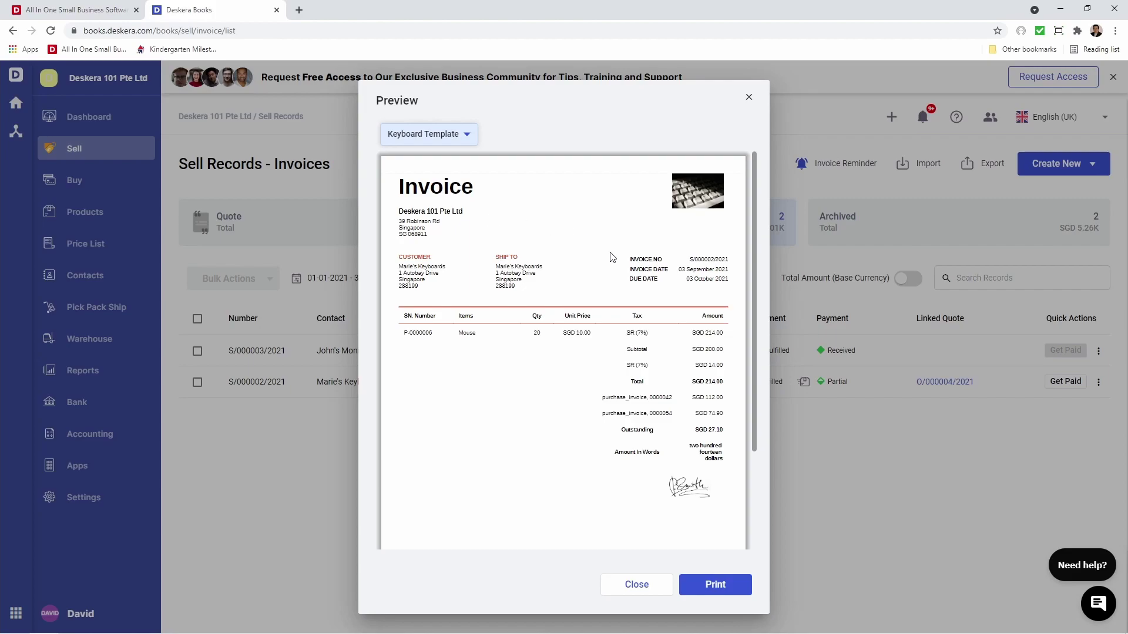
click(637, 584)
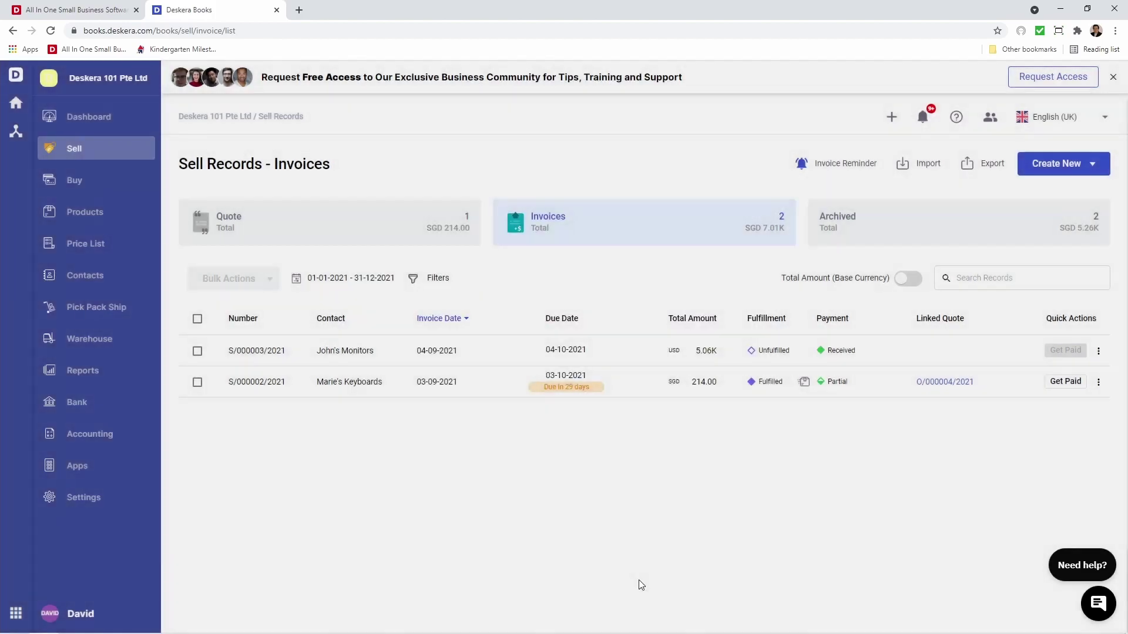